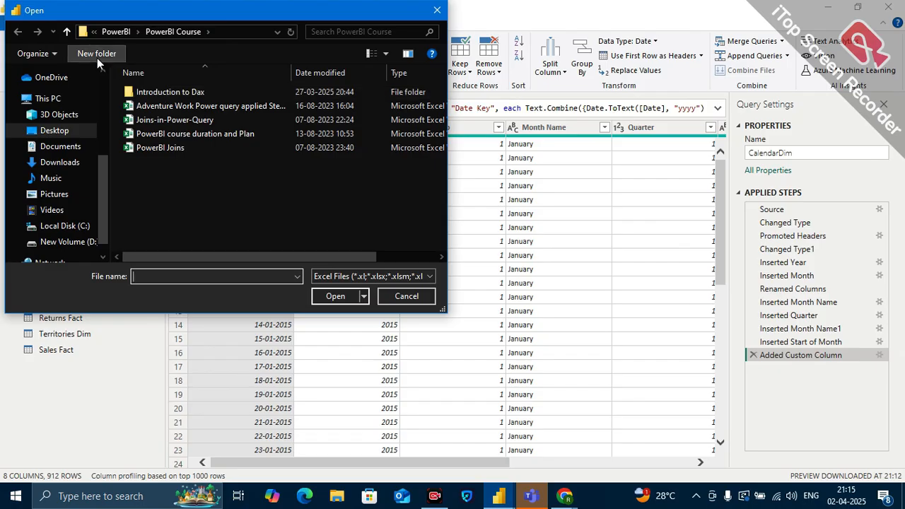
{"action": "left_click", "coordinate": [175, 32]}
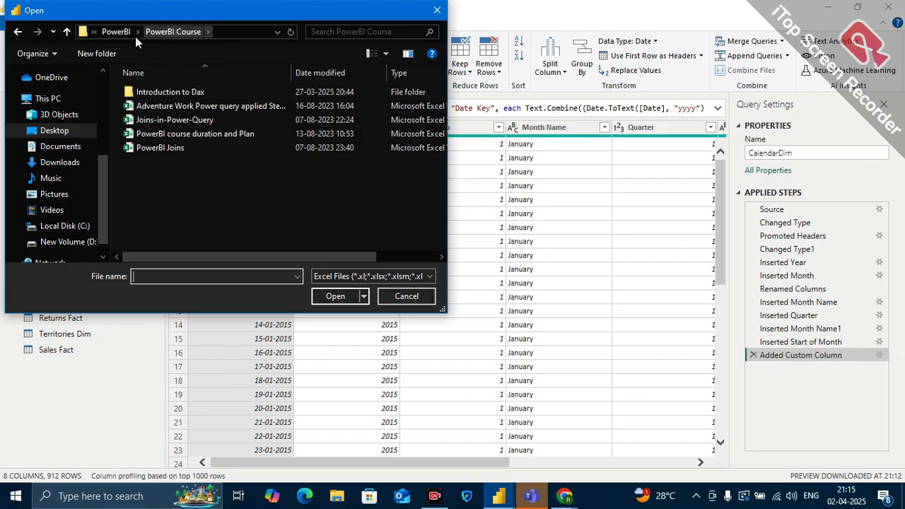
{"action": "left_click", "coordinate": [111, 33]}
{"action": "double_click", "coordinate": [182, 90]}
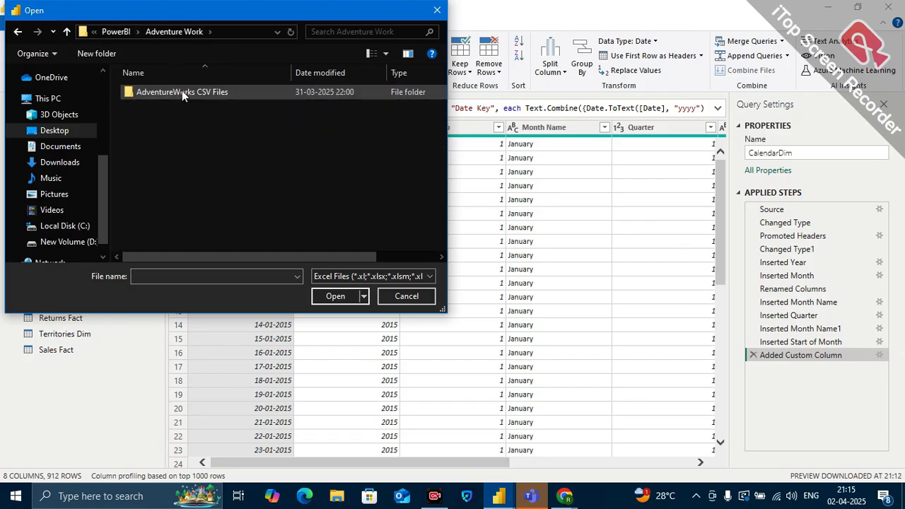
{"action": "double_click", "coordinate": [181, 90]}
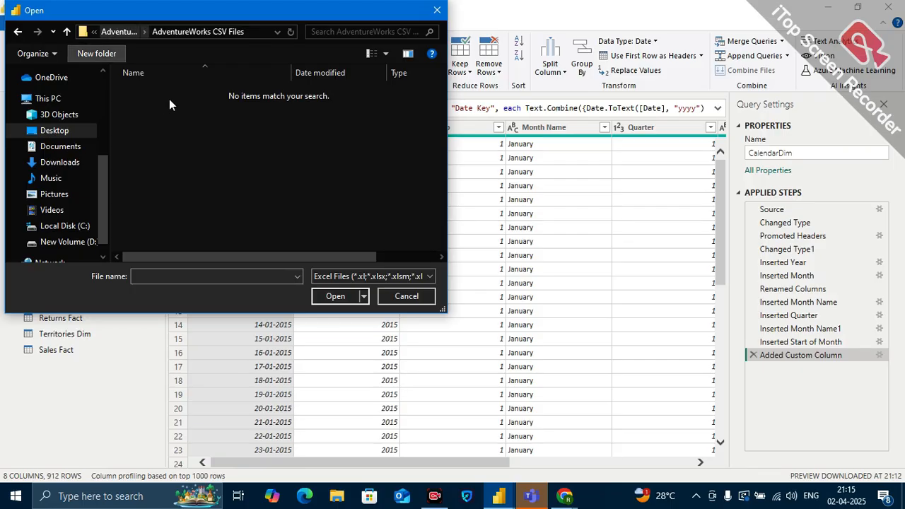
{"action": "left_click", "coordinate": [407, 295]}
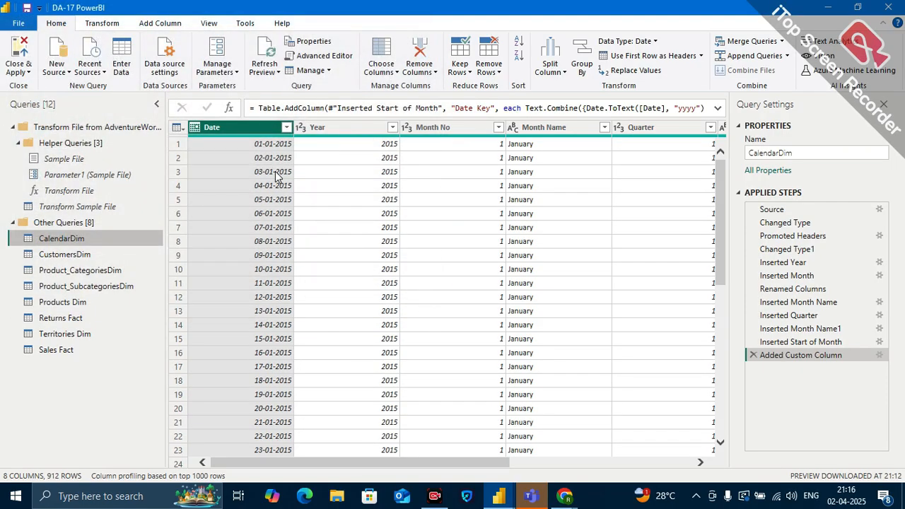
Step: Import Unpivot_Demo.csv as a new Text/CSV source from the AdventureWorks CSV Files folder inside Adventure Work, keeping the default import settings
{"action": "left_click", "coordinate": [62, 73]}
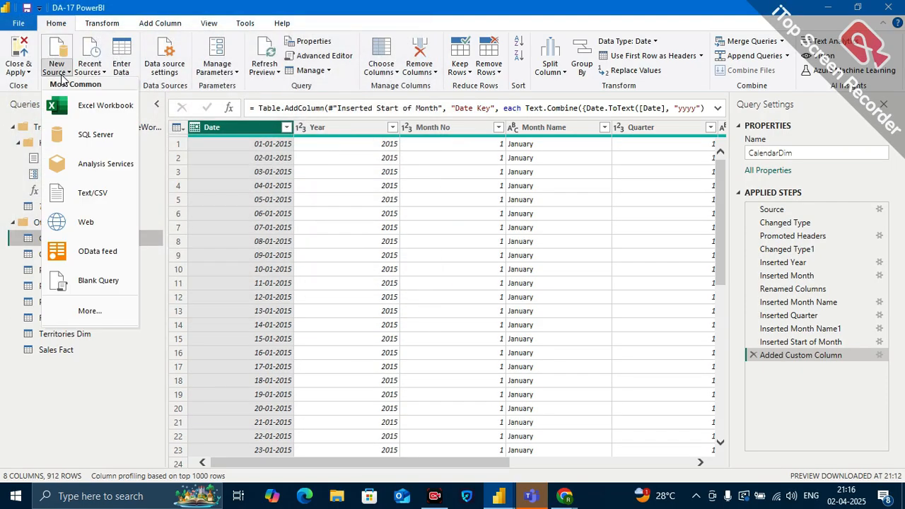
{"action": "left_click", "coordinate": [102, 194]}
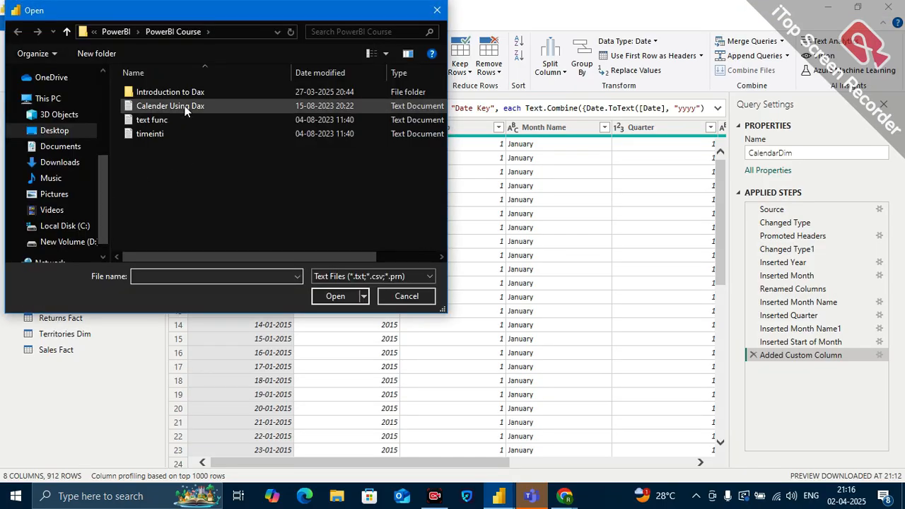
{"action": "left_click", "coordinate": [112, 31]}
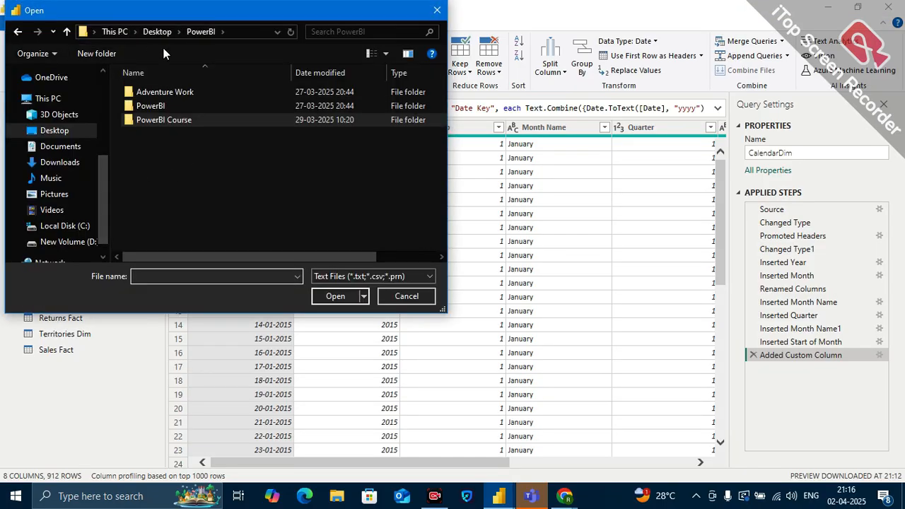
{"action": "double_click", "coordinate": [164, 97]}
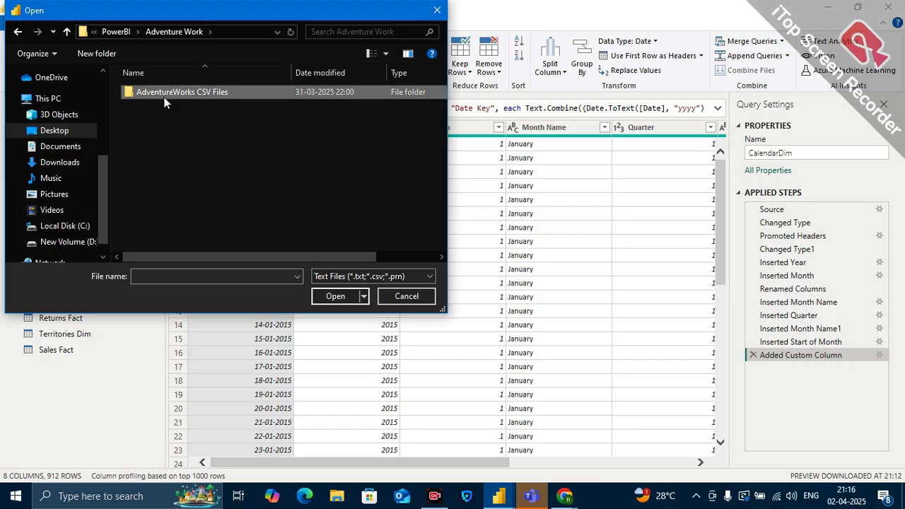
{"action": "double_click", "coordinate": [163, 97]}
{"action": "scroll", "coordinate": [202, 219], "scroll_direction": "down", "scroll_amount": 1}
{"action": "left_click", "coordinate": [169, 244]}
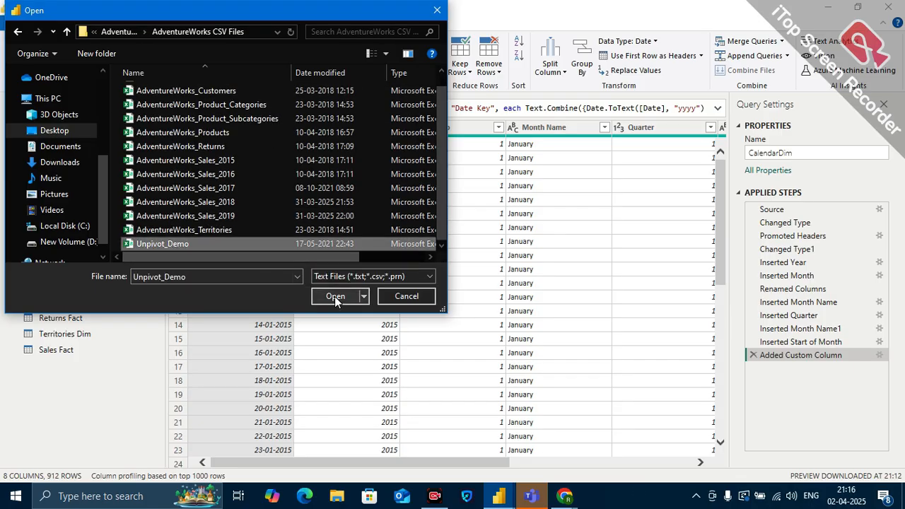
{"action": "left_click", "coordinate": [334, 296]}
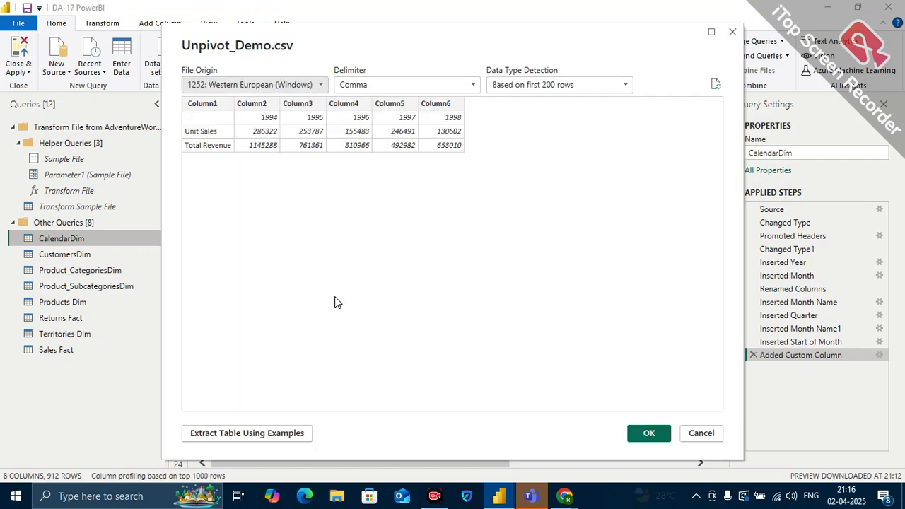
{"action": "left_click", "coordinate": [650, 434]}
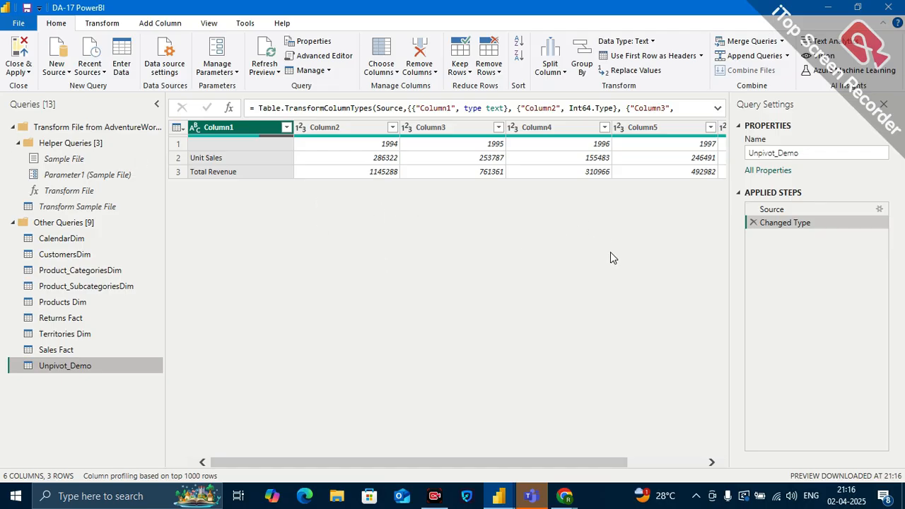
Step: Promote the first row of the Unpivot_Demo query, which holds the years, to column headers
{"action": "scroll", "coordinate": [623, 254], "scroll_direction": "right", "scroll_amount": 2}
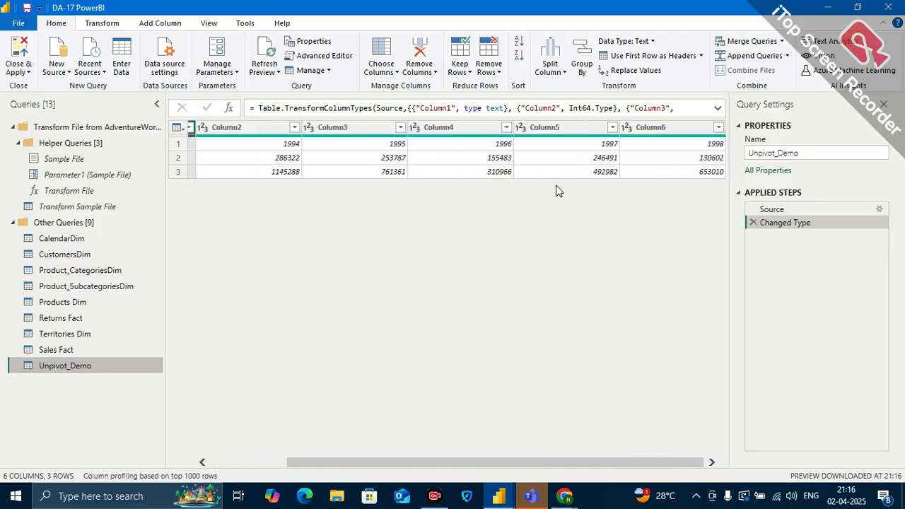
{"action": "scroll", "coordinate": [536, 223], "scroll_direction": "left", "scroll_amount": 2}
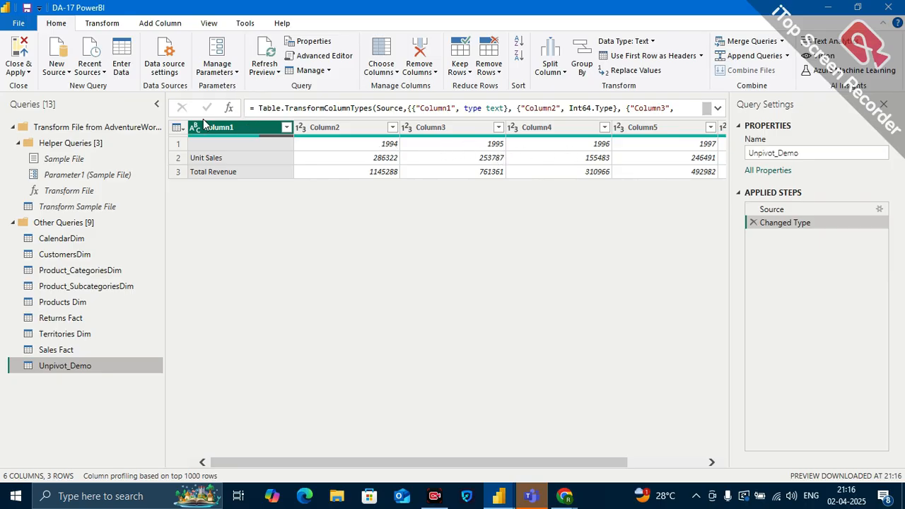
{"action": "left_click", "coordinate": [175, 144]}
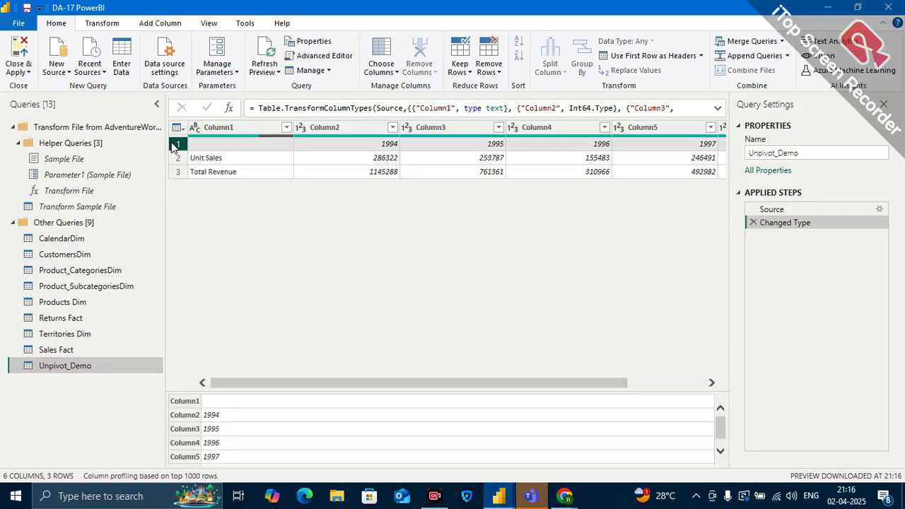
{"action": "left_click", "coordinate": [658, 55]}
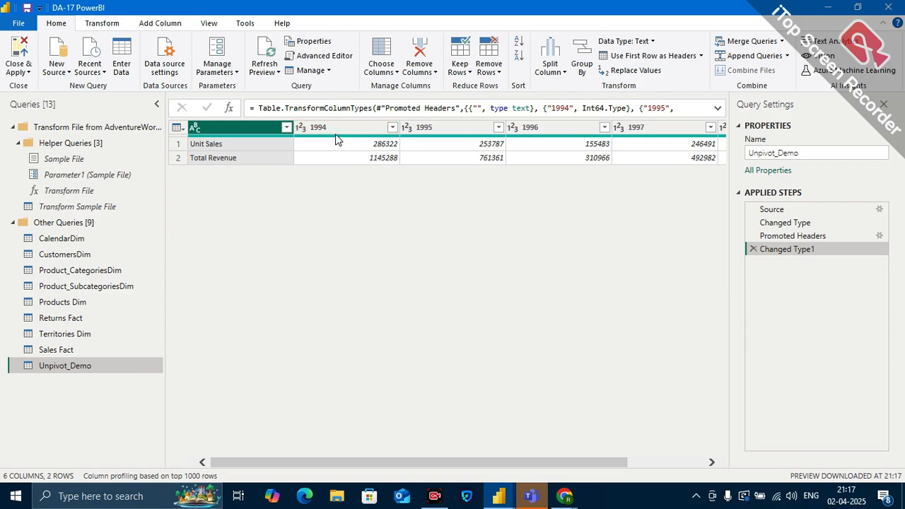
Step: Examine how the Unit Sales and Total Revenue rows are spread across the year columns 1994 to 1998
{"action": "scroll", "coordinate": [546, 222], "scroll_direction": "right", "scroll_amount": 3}
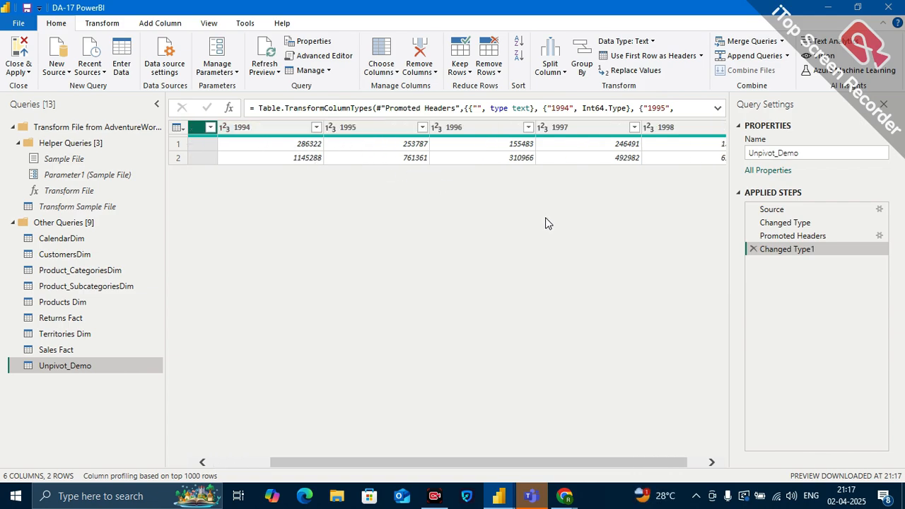
{"action": "scroll", "coordinate": [514, 238], "scroll_direction": "left", "scroll_amount": 3}
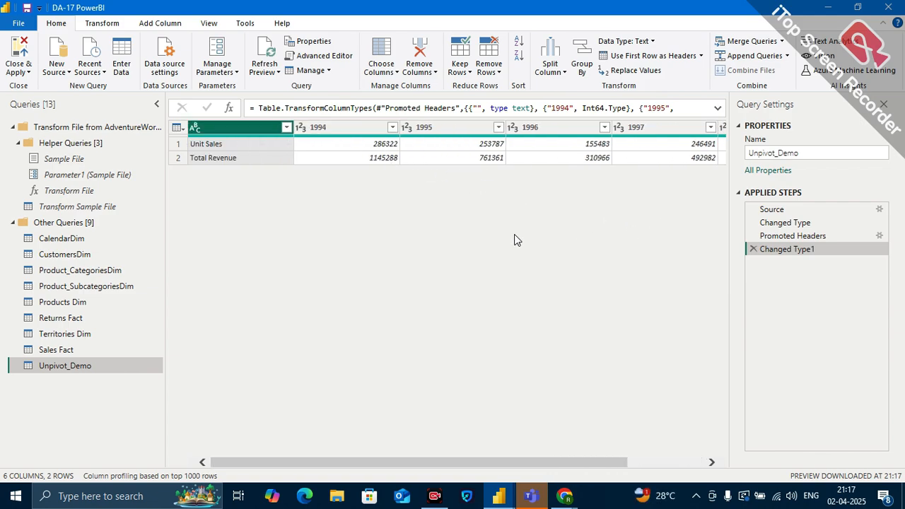
{"action": "scroll", "coordinate": [495, 285], "scroll_direction": "right", "scroll_amount": 3}
{"action": "scroll", "coordinate": [461, 258], "scroll_direction": "left", "scroll_amount": 3}
{"action": "scroll", "coordinate": [460, 259], "scroll_direction": "right", "scroll_amount": 3}
{"action": "scroll", "coordinate": [461, 259], "scroll_direction": "left", "scroll_amount": 3}
{"action": "scroll", "coordinate": [448, 225], "scroll_direction": "right", "scroll_amount": 3}
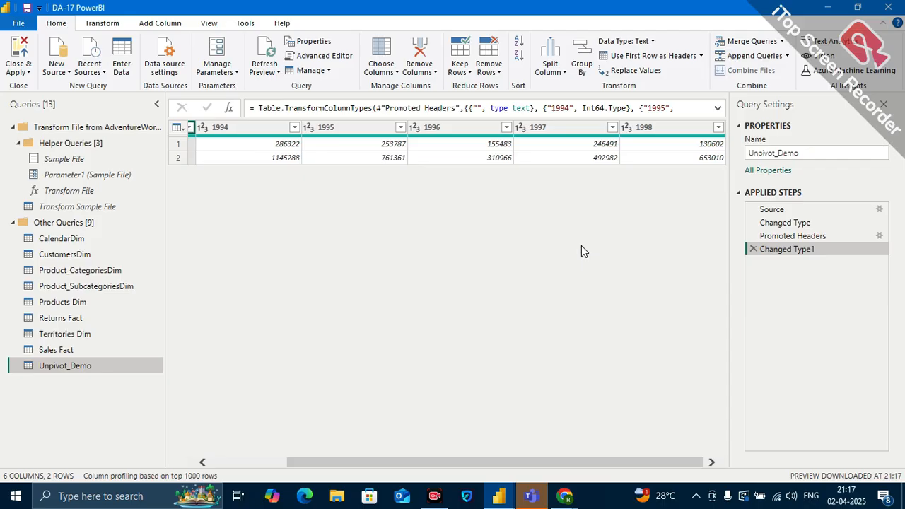
{"action": "scroll", "coordinate": [564, 244], "scroll_direction": "left", "scroll_amount": 3}
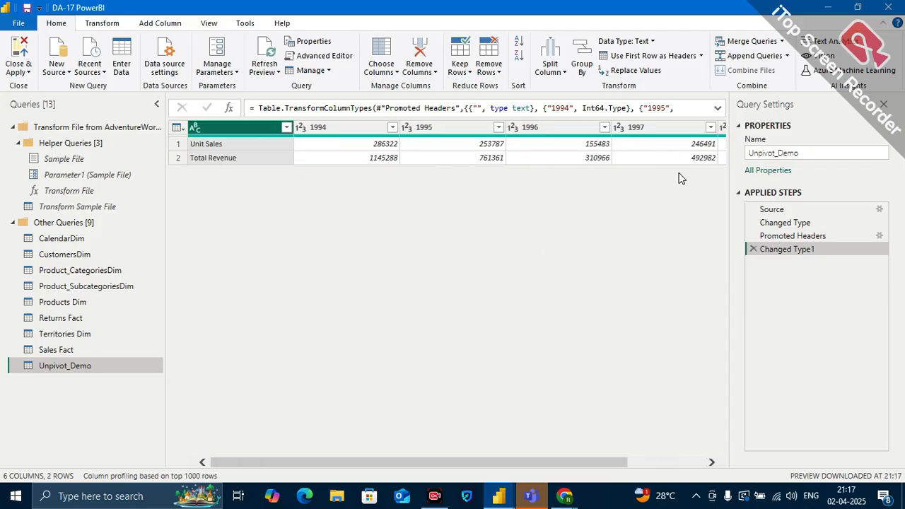
{"action": "scroll", "coordinate": [679, 203], "scroll_direction": "right", "scroll_amount": 3}
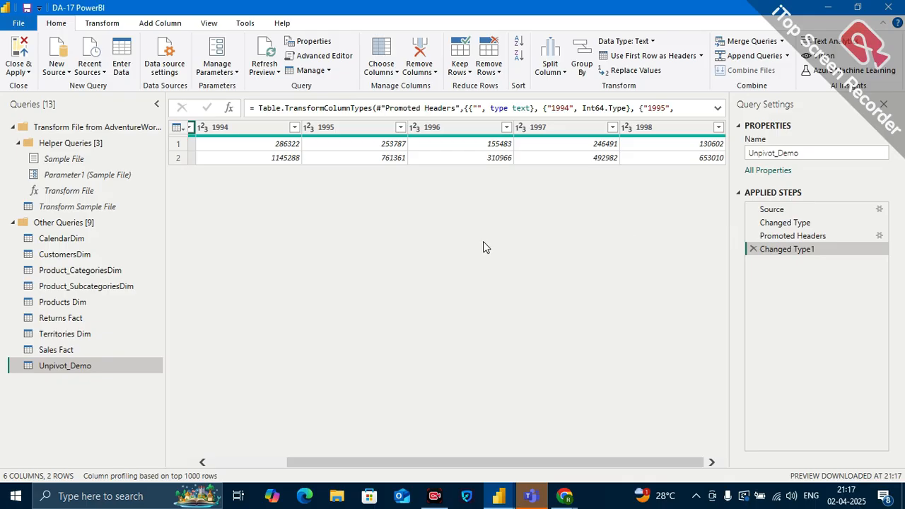
{"action": "scroll", "coordinate": [510, 265], "scroll_direction": "left", "scroll_amount": 3}
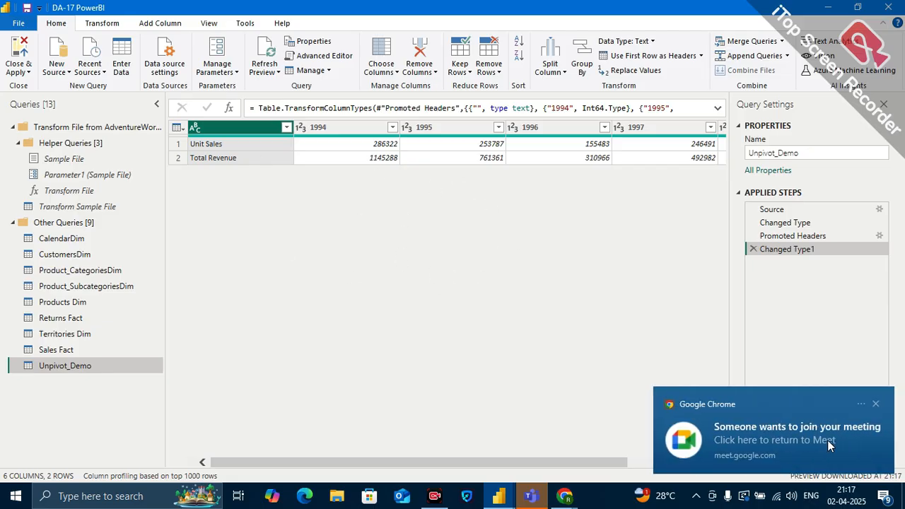
Step: Admit the waiting participant to the Google Meet call and return to the Power Query Editor
{"action": "left_click", "coordinate": [775, 449]}
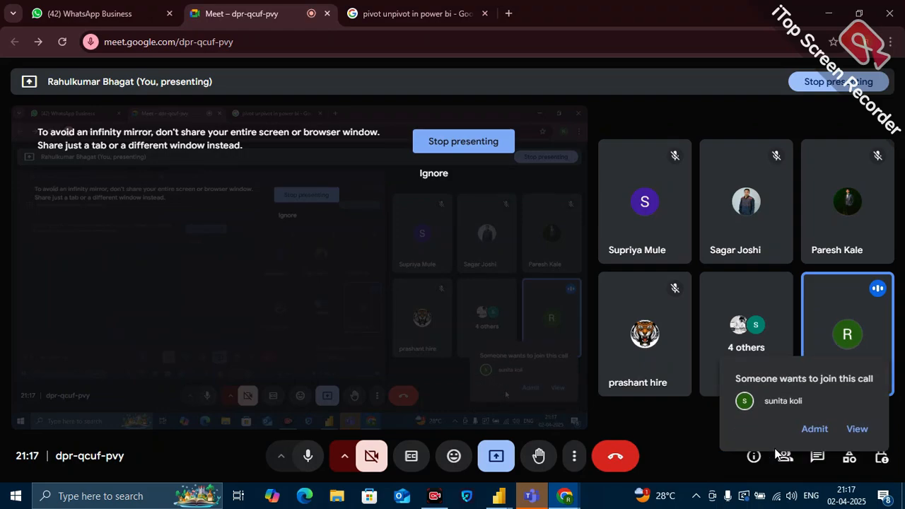
{"action": "left_click", "coordinate": [823, 408]}
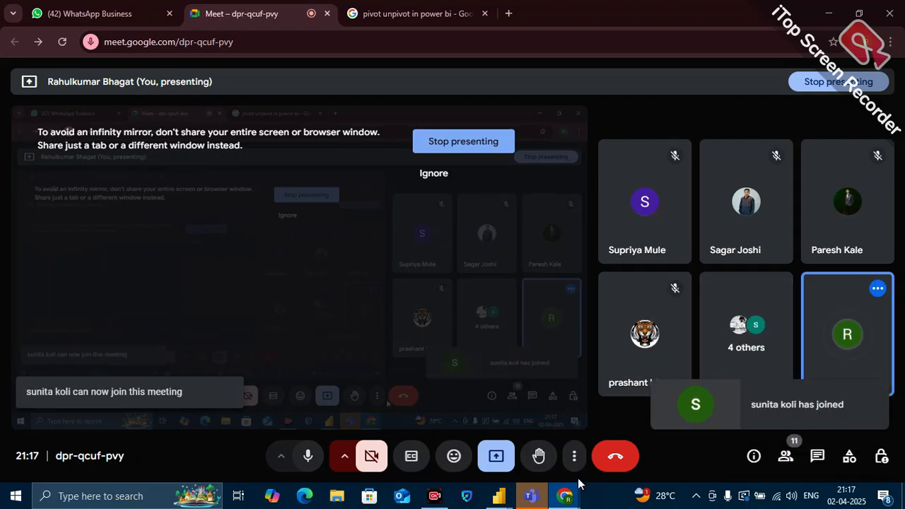
{"action": "mouse_move", "coordinate": [498, 497]}
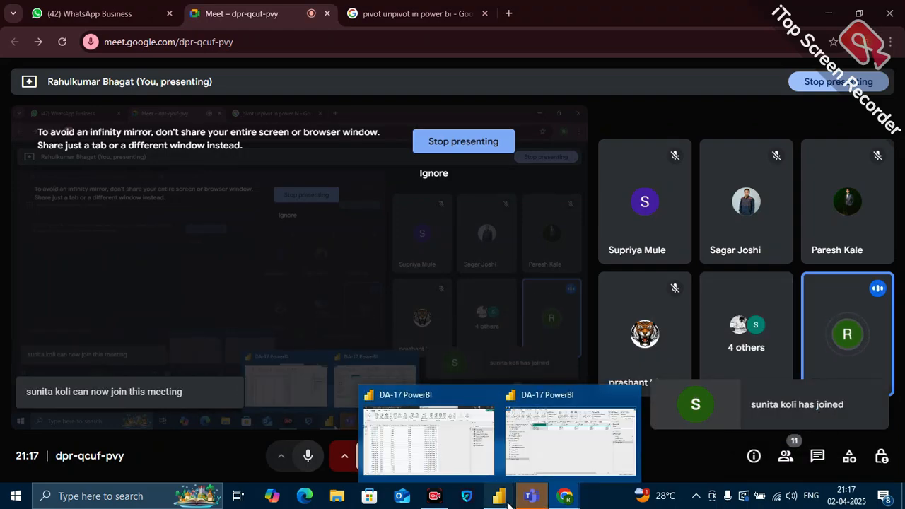
{"action": "left_click", "coordinate": [546, 439]}
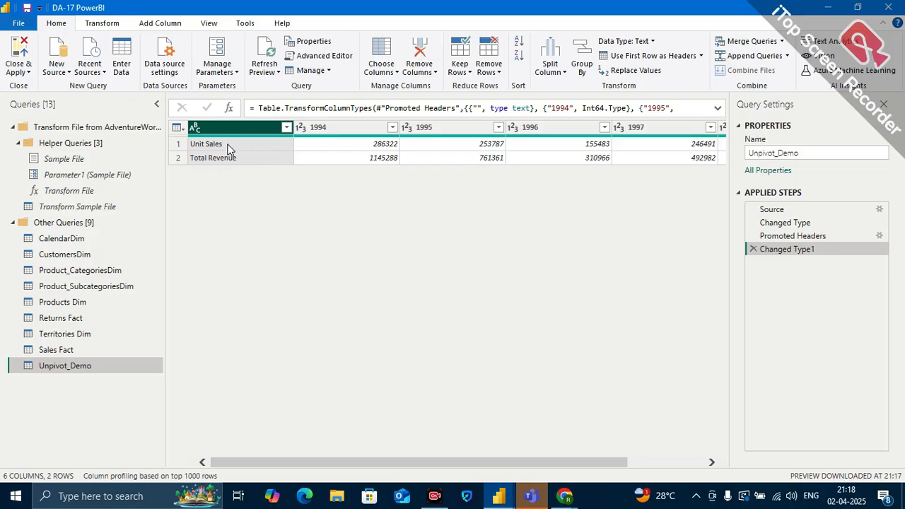
Step: Unpivot all columns of Unpivot_Demo other than the unnamed first column, using Unpivot Other Columns
{"action": "left_click", "coordinate": [326, 127]}
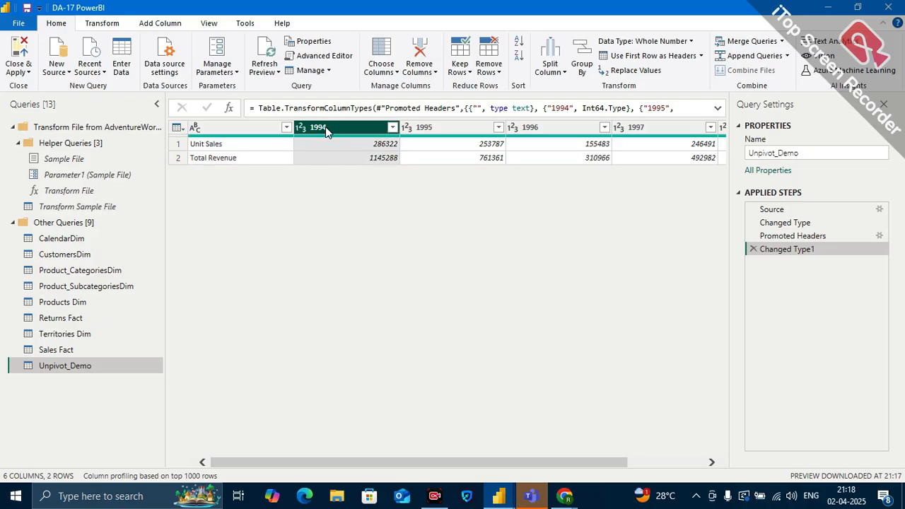
{"action": "left_click", "coordinate": [428, 128]}
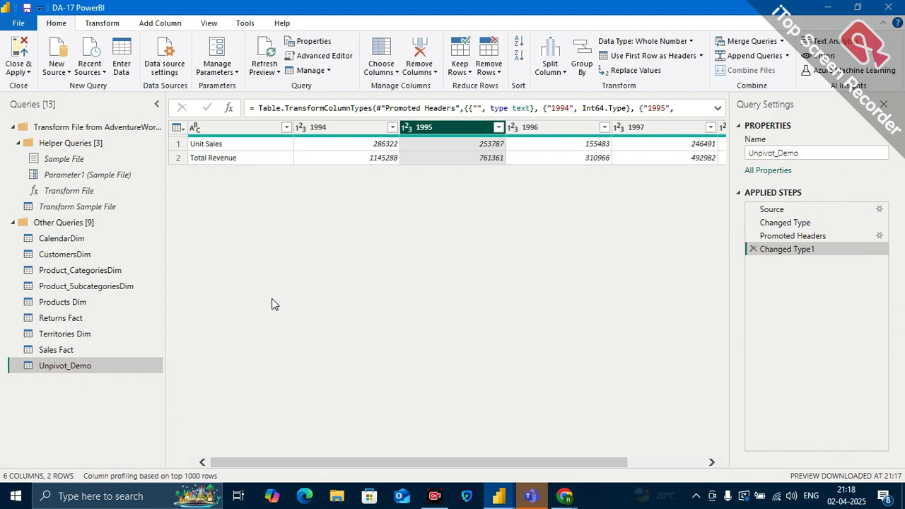
{"action": "left_click", "coordinate": [243, 122]}
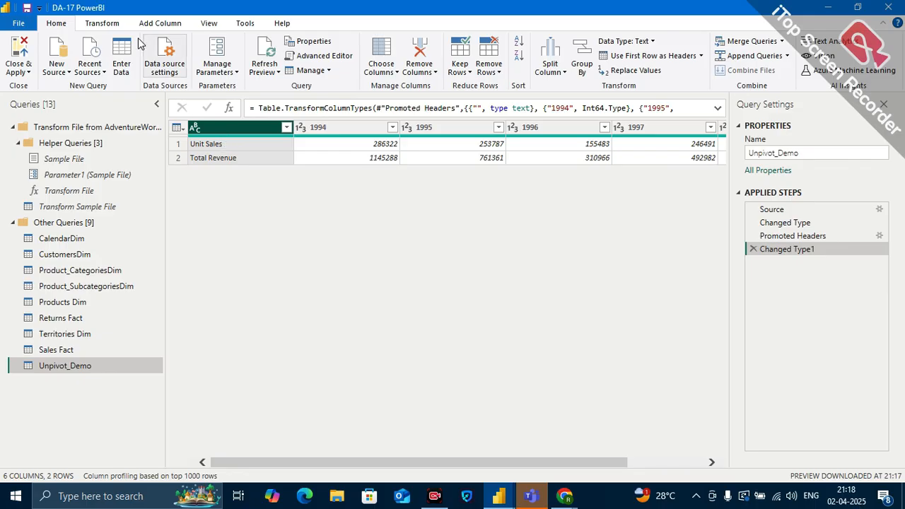
{"action": "left_click", "coordinate": [102, 23]}
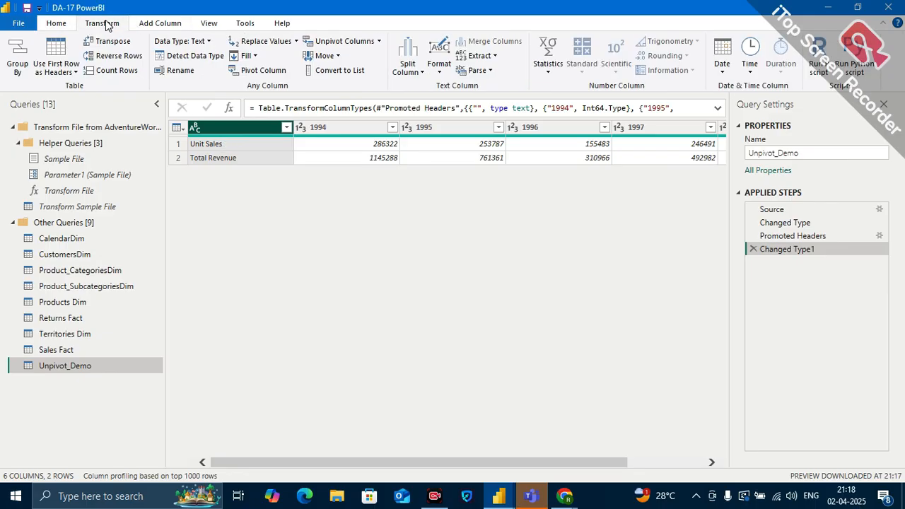
{"action": "left_click", "coordinate": [64, 28]}
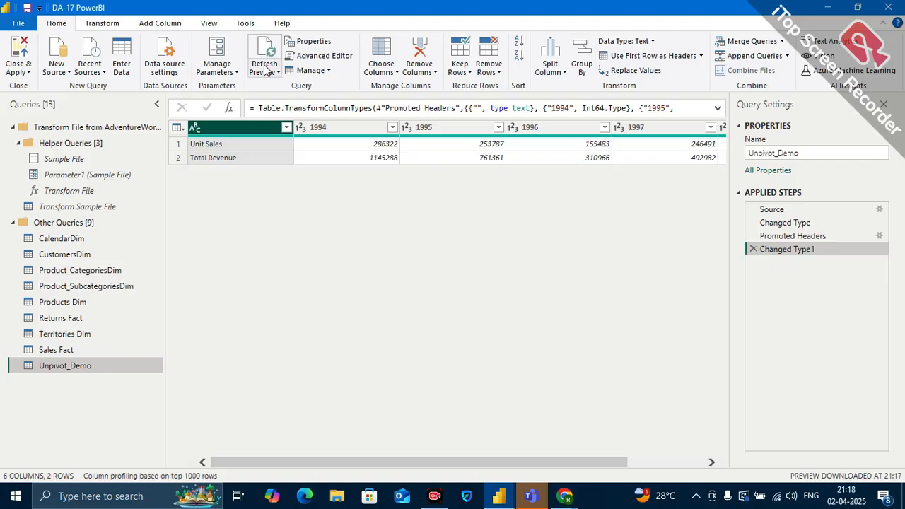
{"action": "left_click", "coordinate": [142, 24]}
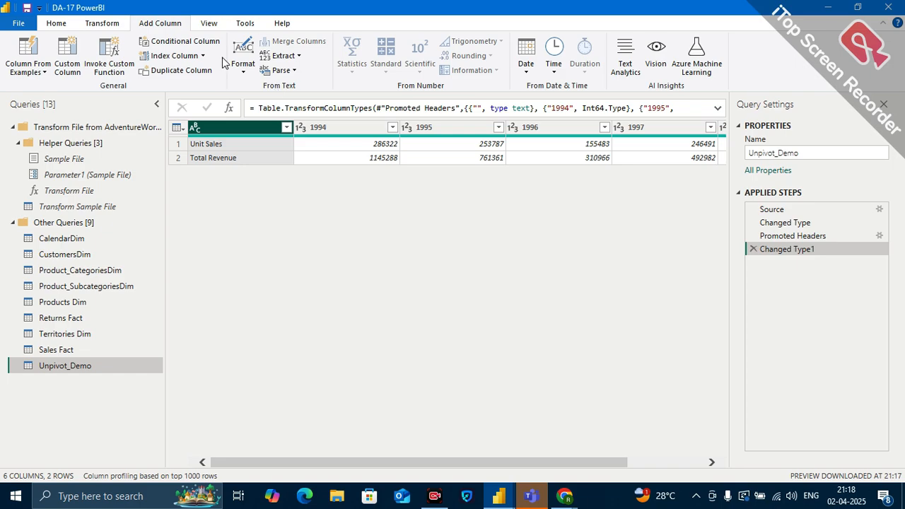
{"action": "left_click", "coordinate": [101, 26]}
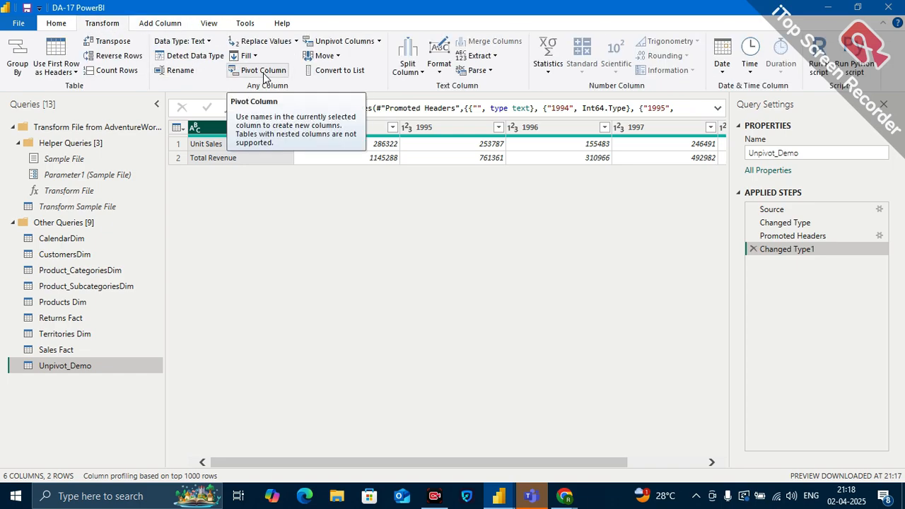
{"action": "left_click", "coordinate": [379, 41]}
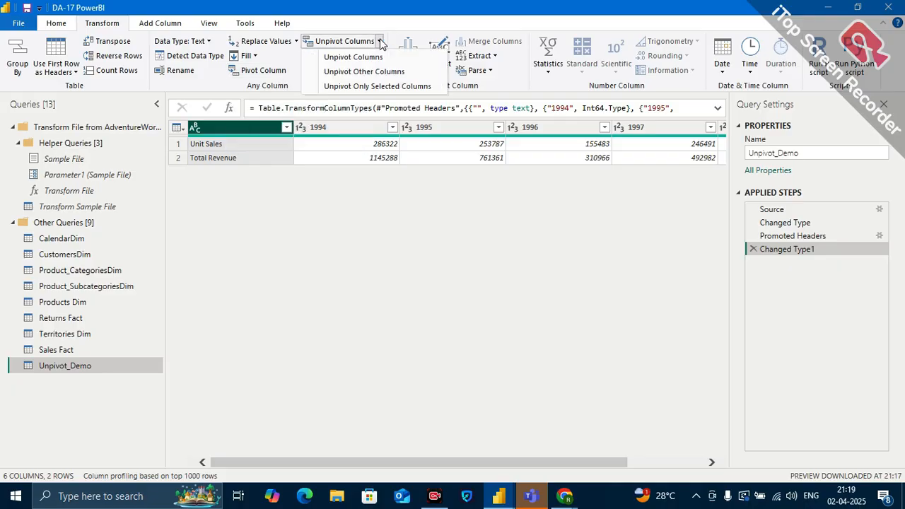
{"action": "left_click", "coordinate": [363, 71]}
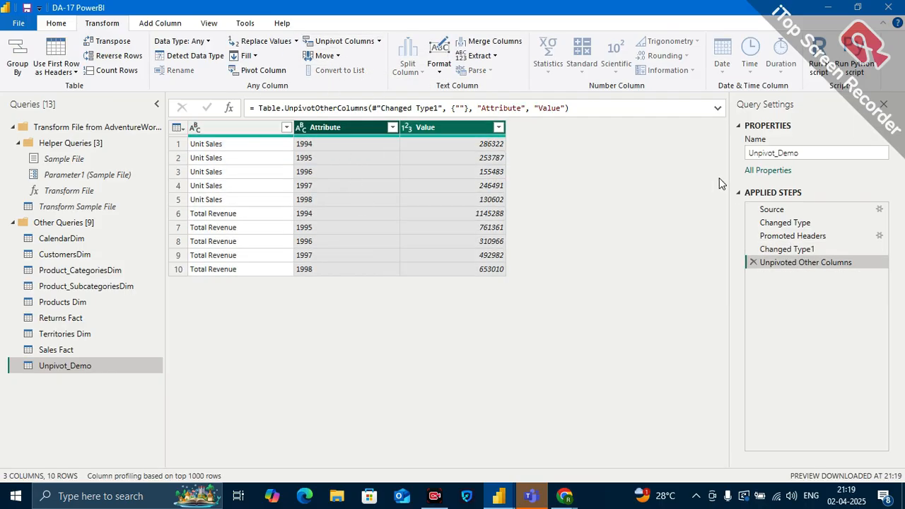
{"action": "left_click", "coordinate": [804, 250]}
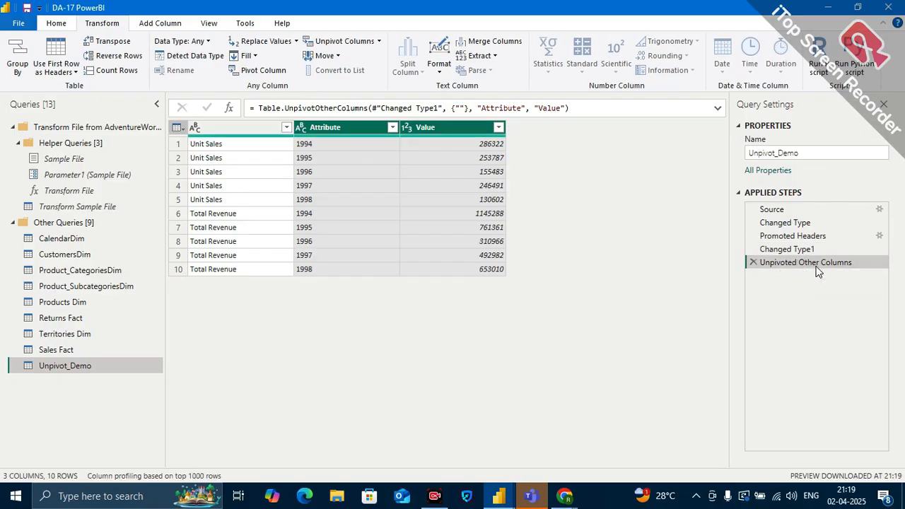
Step: Compare the Unpivot_Demo table before and after unpivoting, switching between the Changed Type1 and Unpivoted Other Columns applied steps
{"action": "left_click", "coordinate": [785, 251]}
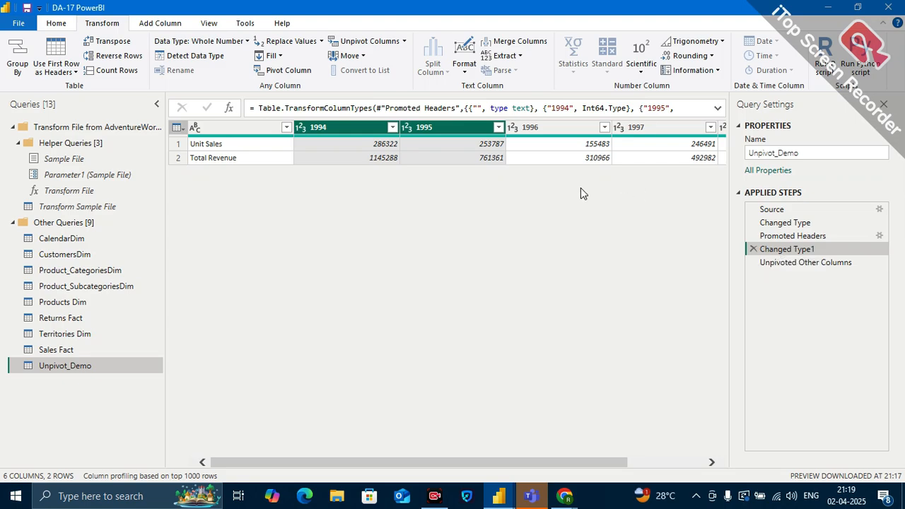
{"action": "left_click", "coordinate": [253, 128]}
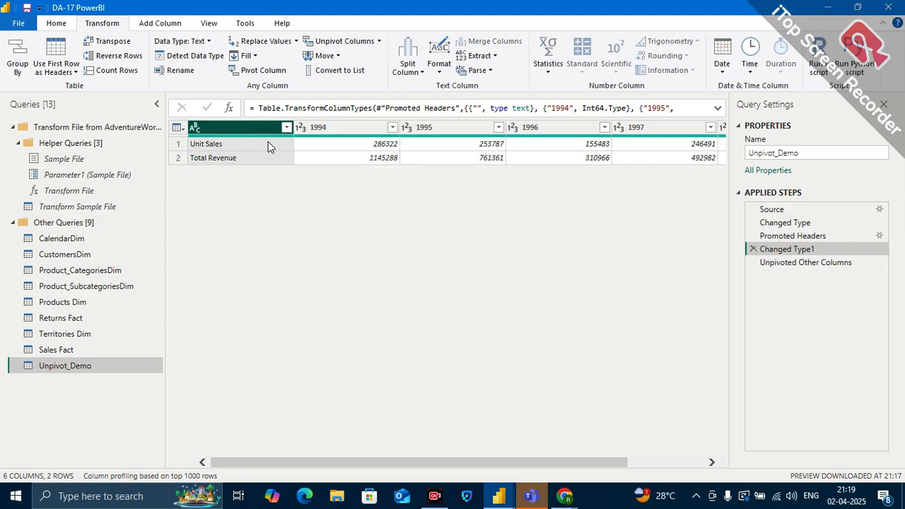
{"action": "left_click", "coordinate": [379, 41]}
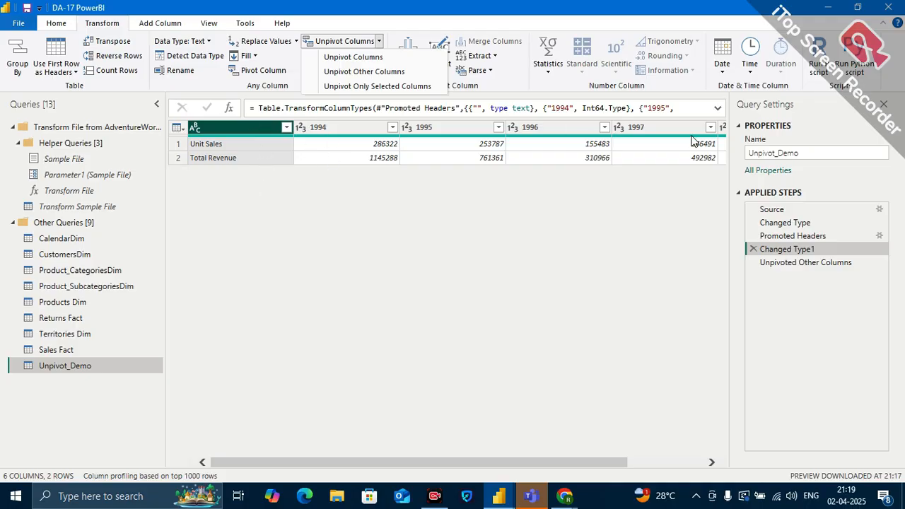
{"action": "left_click", "coordinate": [783, 264]}
{"action": "left_click", "coordinate": [783, 264]}
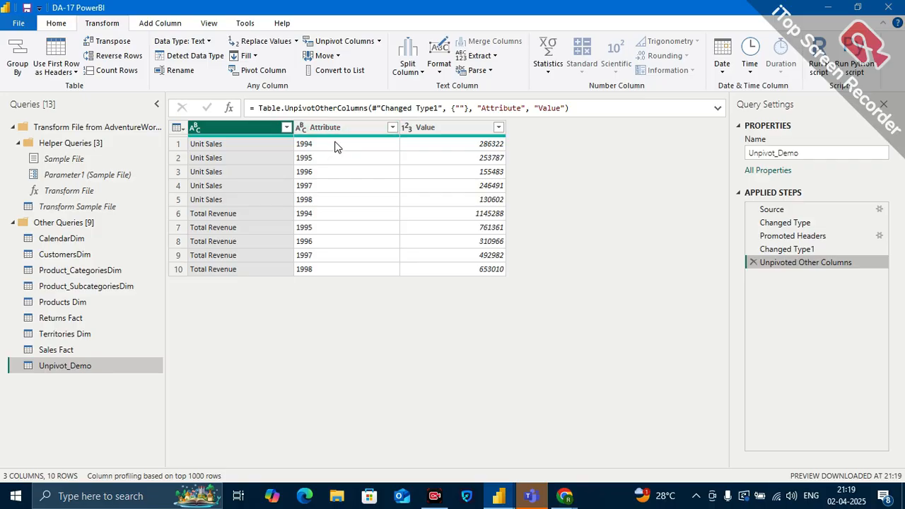
{"action": "left_click", "coordinate": [789, 249]}
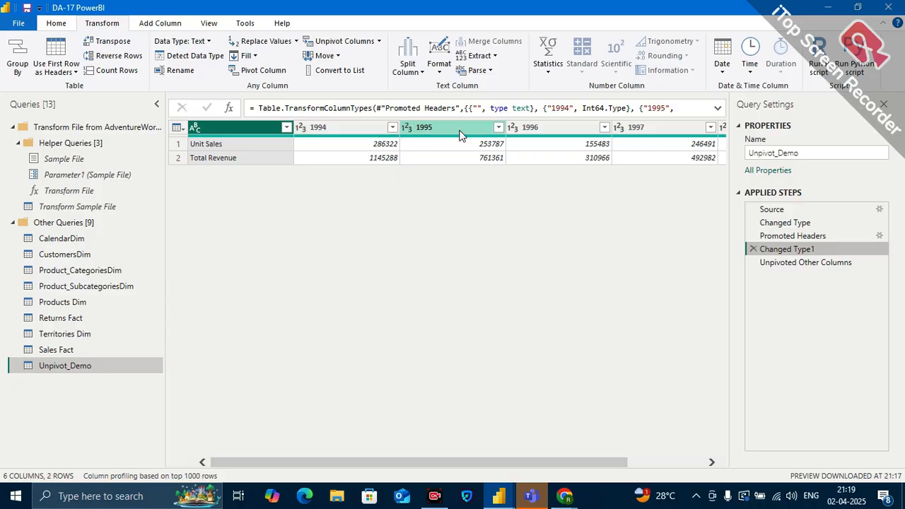
{"action": "left_click", "coordinate": [789, 263]}
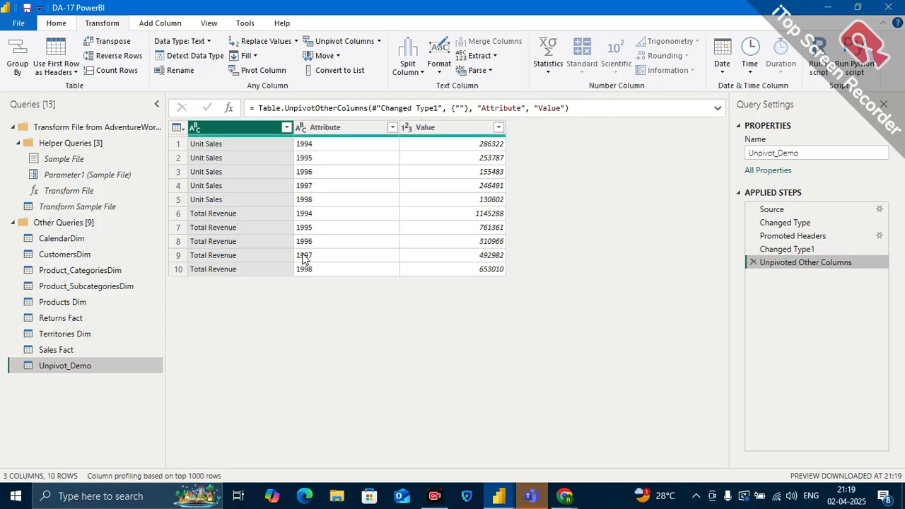
{"action": "left_click", "coordinate": [785, 249]}
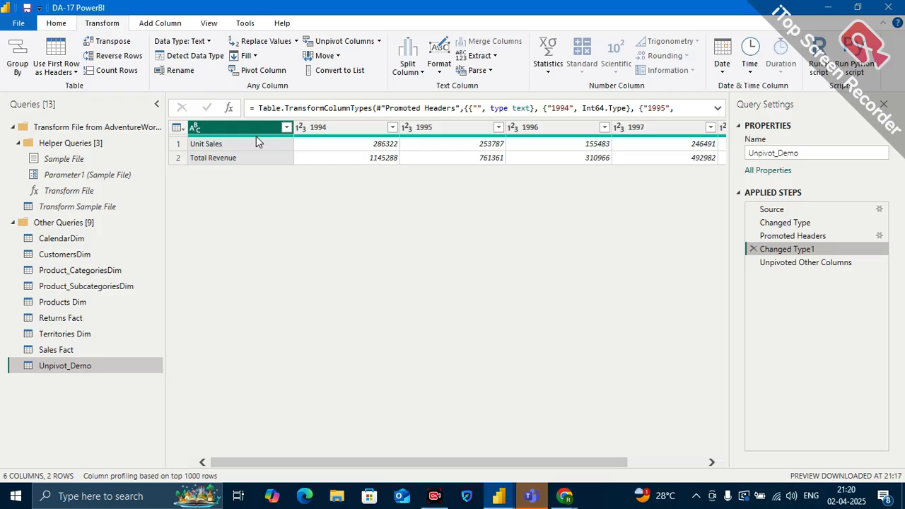
{"action": "left_click", "coordinate": [805, 265]}
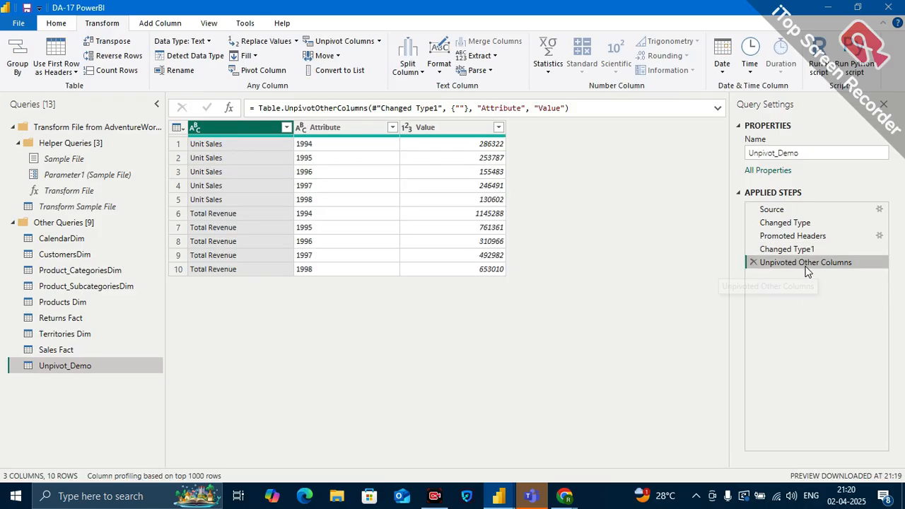
Step: Examine how the year headers and their figures in Changed Type1 map to the Attribute and Value columns of the unpivoted table
{"action": "left_click", "coordinate": [306, 146]}
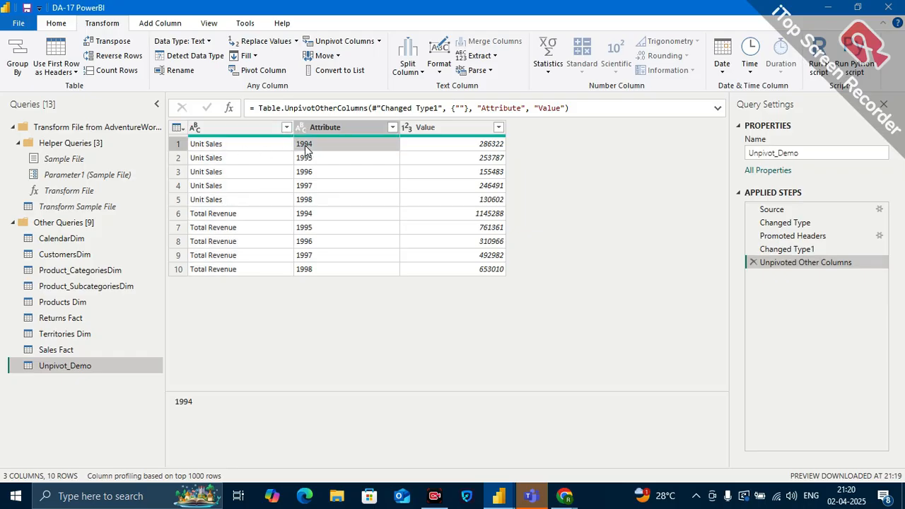
{"action": "left_click", "coordinate": [309, 214]}
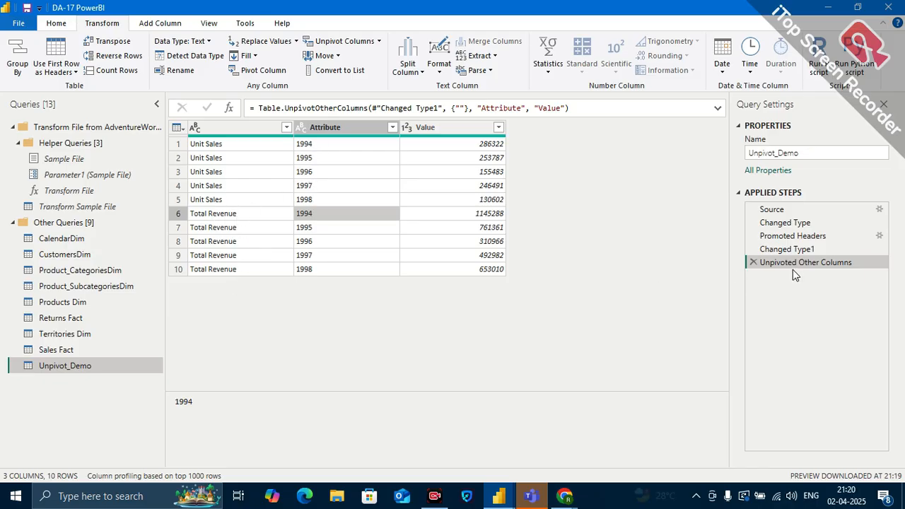
{"action": "left_click", "coordinate": [783, 249]}
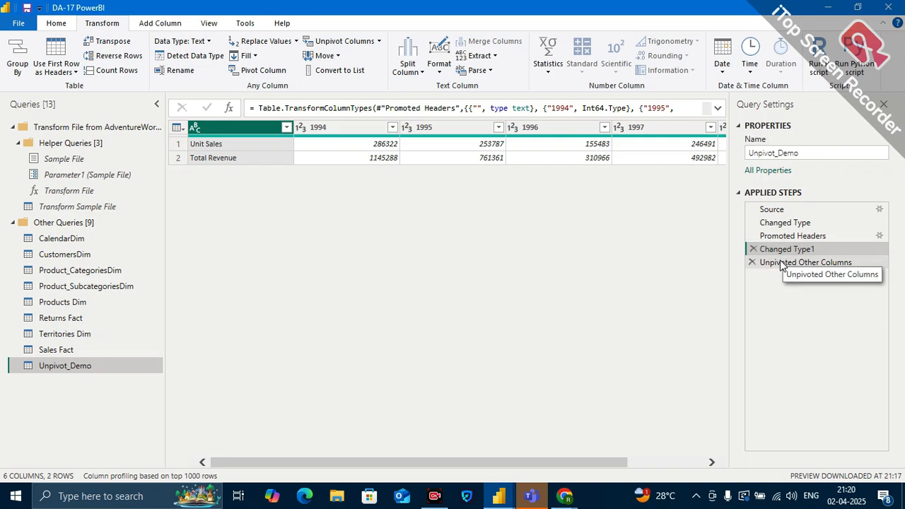
{"action": "left_click", "coordinate": [782, 264]}
{"action": "left_click", "coordinate": [784, 249]}
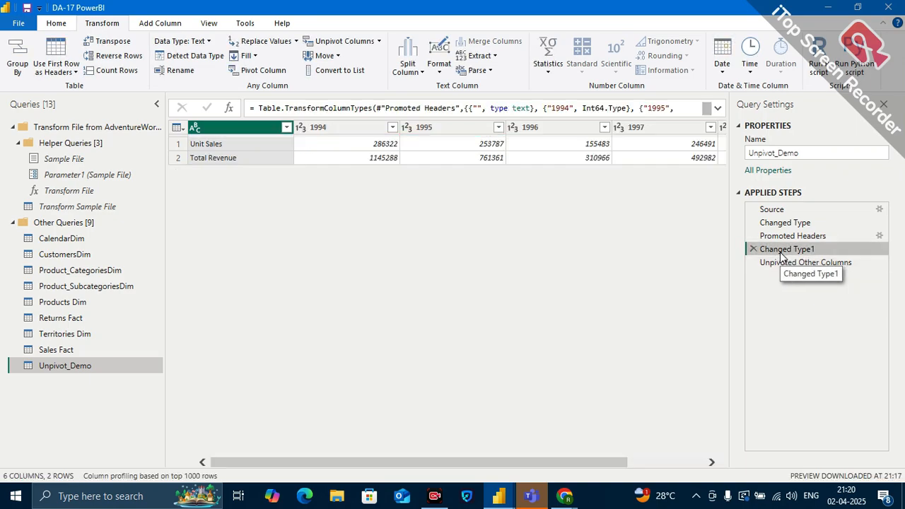
{"action": "left_click", "coordinate": [782, 263]}
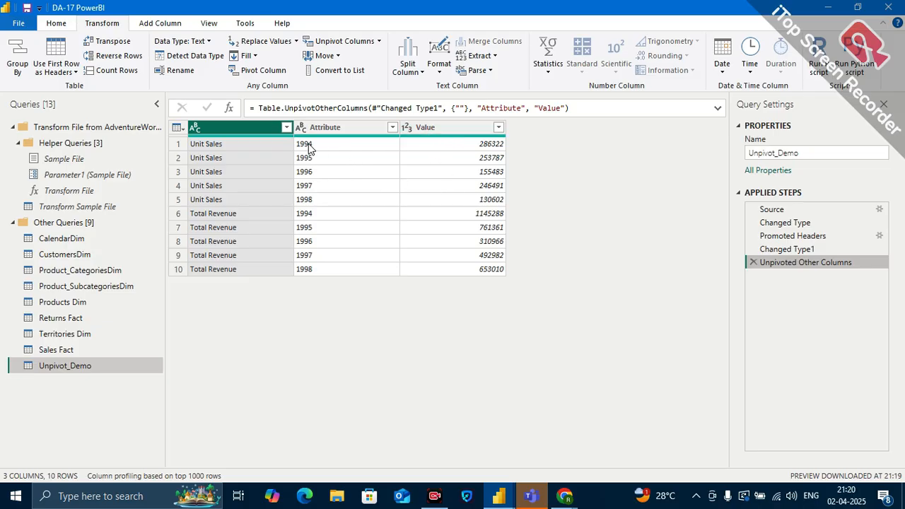
{"action": "left_click", "coordinate": [813, 249]}
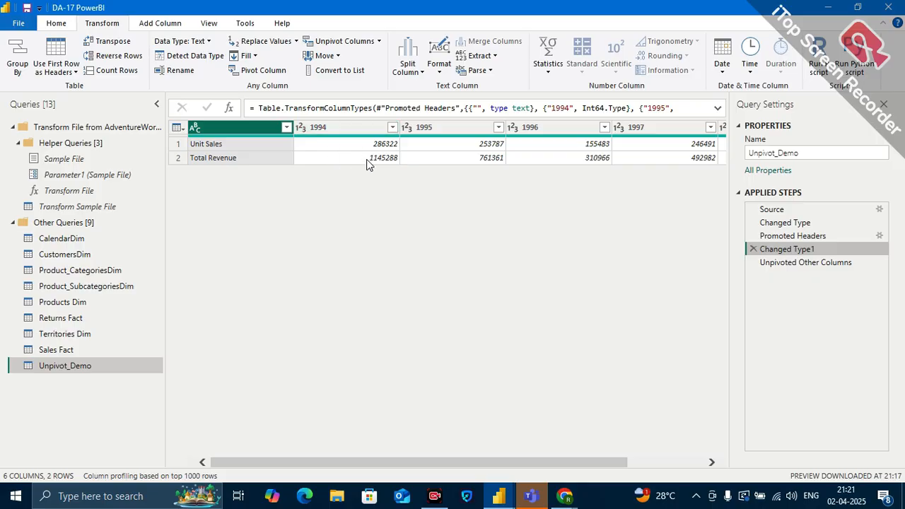
{"action": "left_click", "coordinate": [797, 268]}
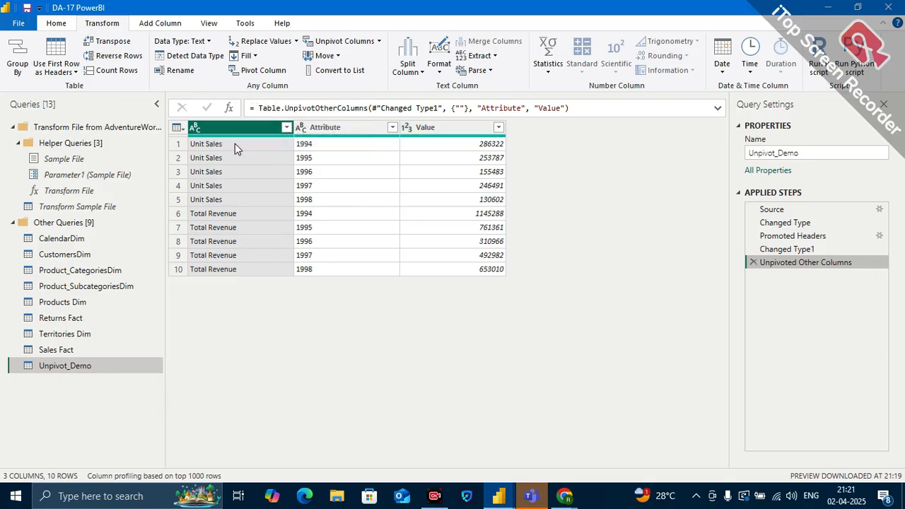
Step: Pivot the unnamed first column of Unpivot_Demo, using Value as the values column
{"action": "left_click", "coordinate": [272, 73]}
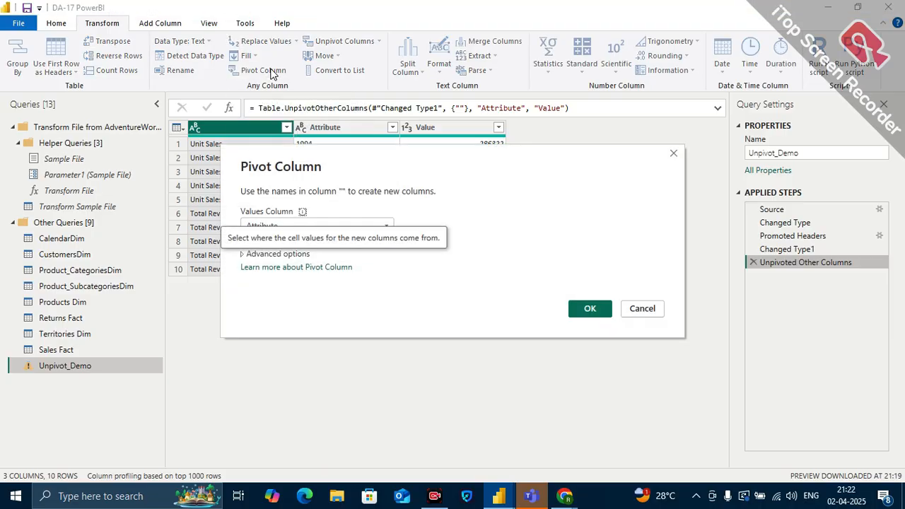
{"action": "left_click_drag", "start_coordinate": [440, 170], "coordinate": [538, 203]}
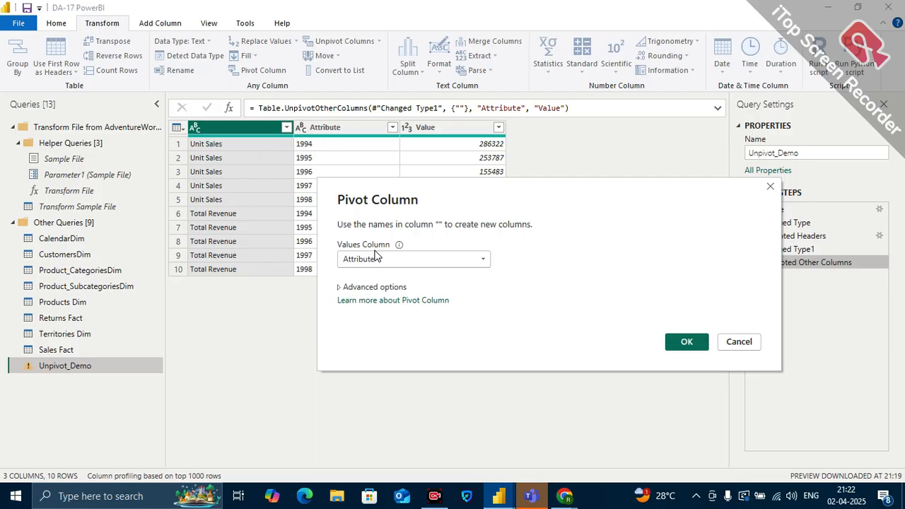
{"action": "left_click", "coordinate": [429, 258]}
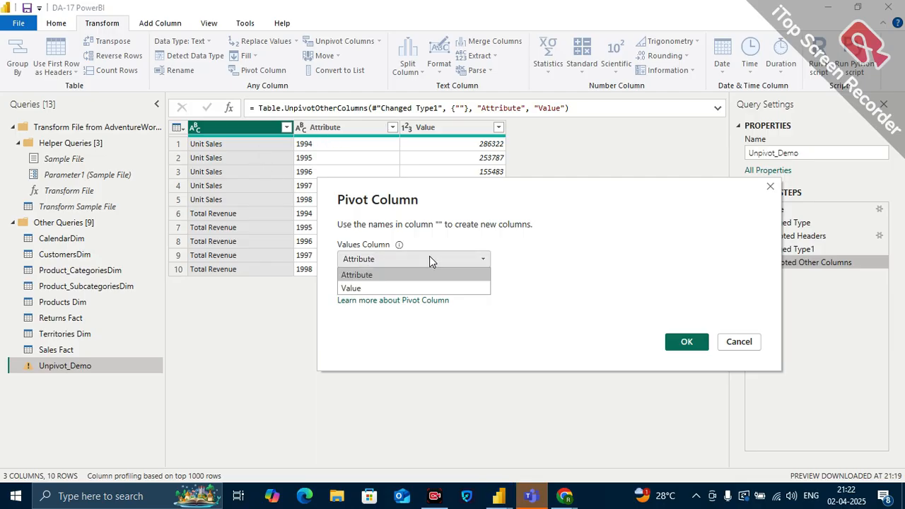
{"action": "left_click", "coordinate": [369, 289]}
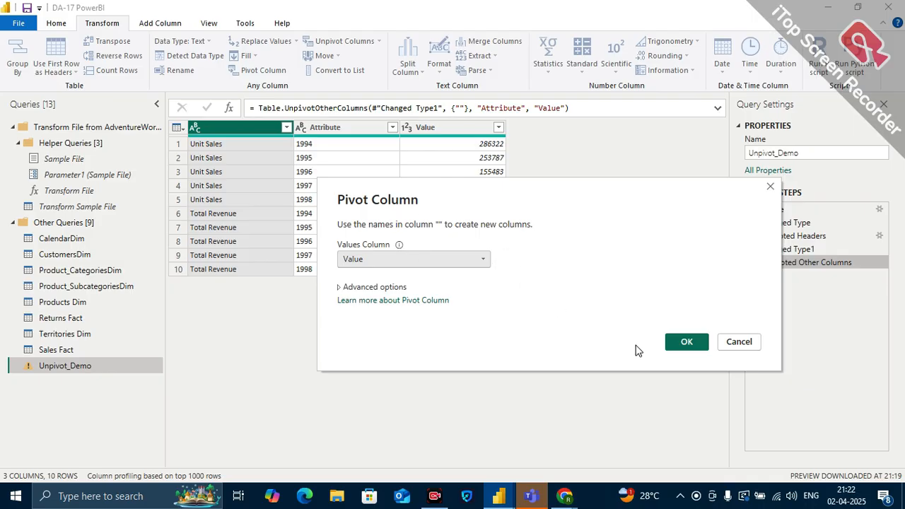
{"action": "left_click", "coordinate": [680, 343]}
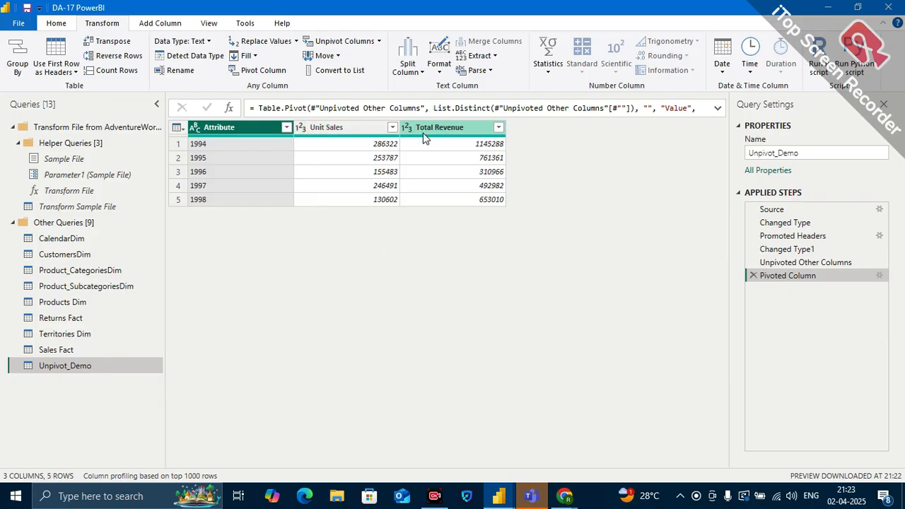
Step: Compare the Pivoted Column result with the original layout in the Changed Type and Promoted Headers applied steps
{"action": "left_click", "coordinate": [177, 147]}
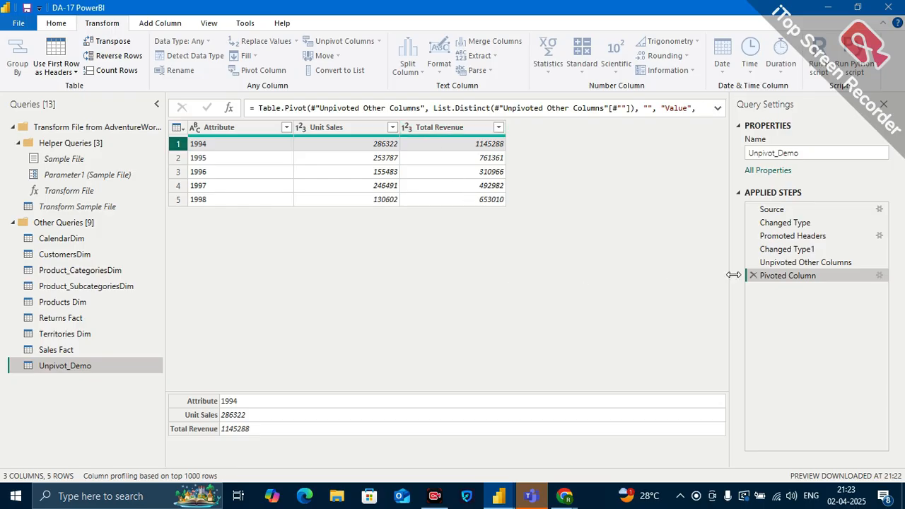
{"action": "left_click", "coordinate": [785, 223]}
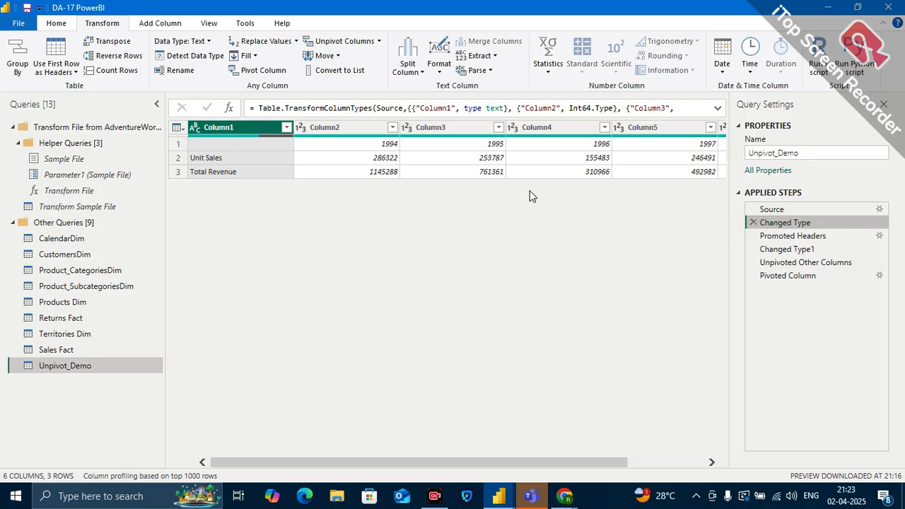
{"action": "left_click", "coordinate": [798, 275]}
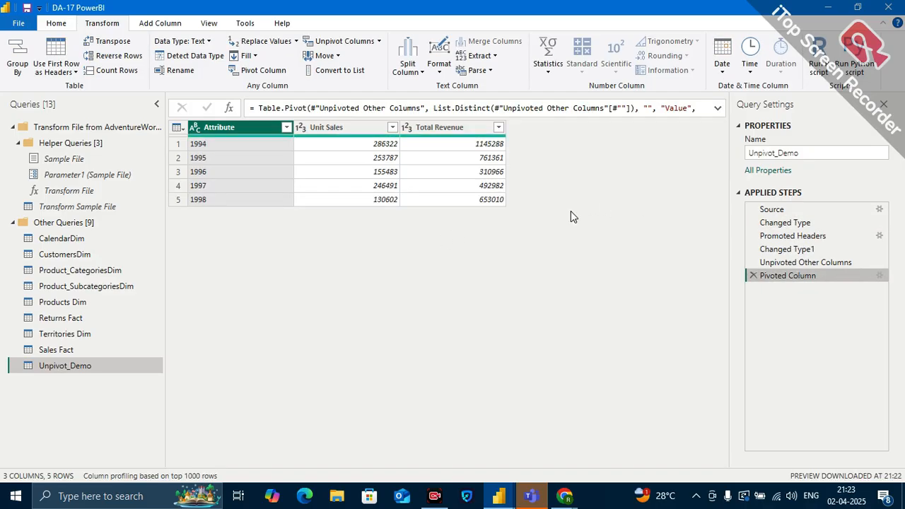
{"action": "left_click", "coordinate": [778, 236]}
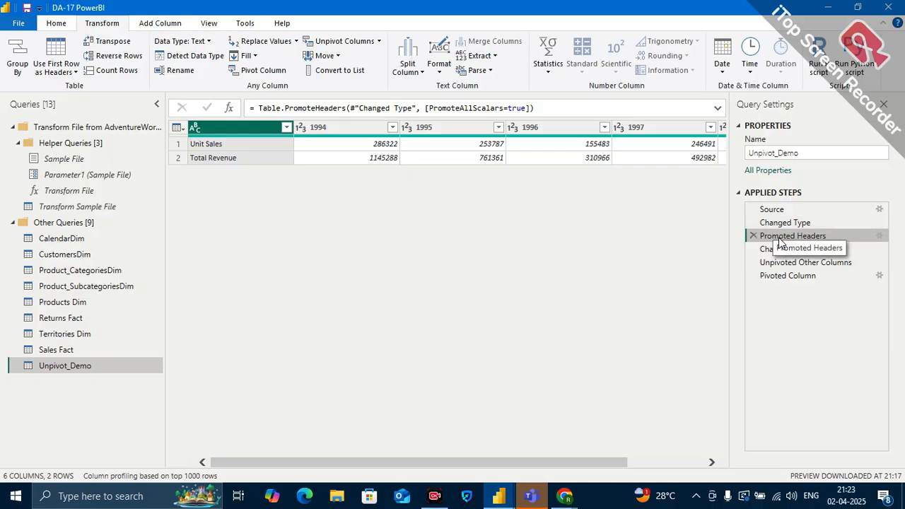
{"action": "left_click", "coordinate": [793, 276]}
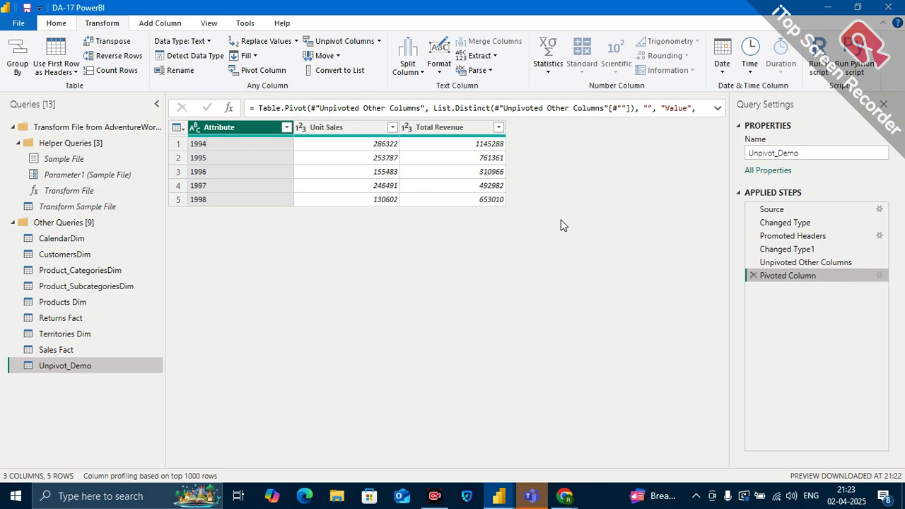
{"action": "left_click", "coordinate": [800, 237]}
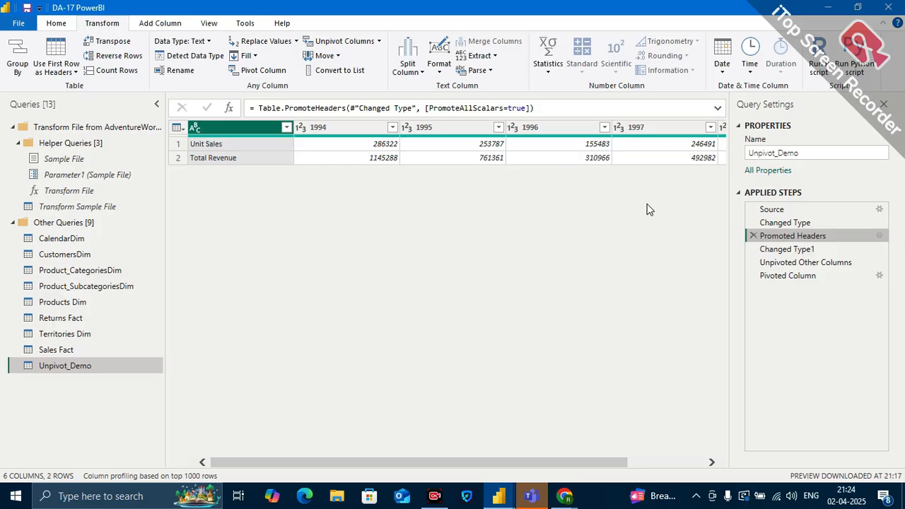
{"action": "scroll", "coordinate": [570, 217], "scroll_direction": "right", "scroll_amount": 2}
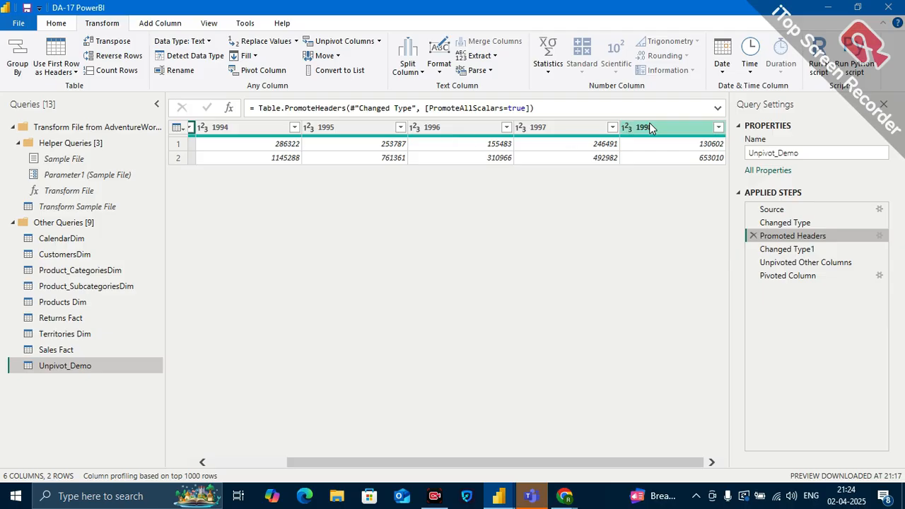
{"action": "scroll", "coordinate": [483, 307], "scroll_direction": "left", "scroll_amount": 2}
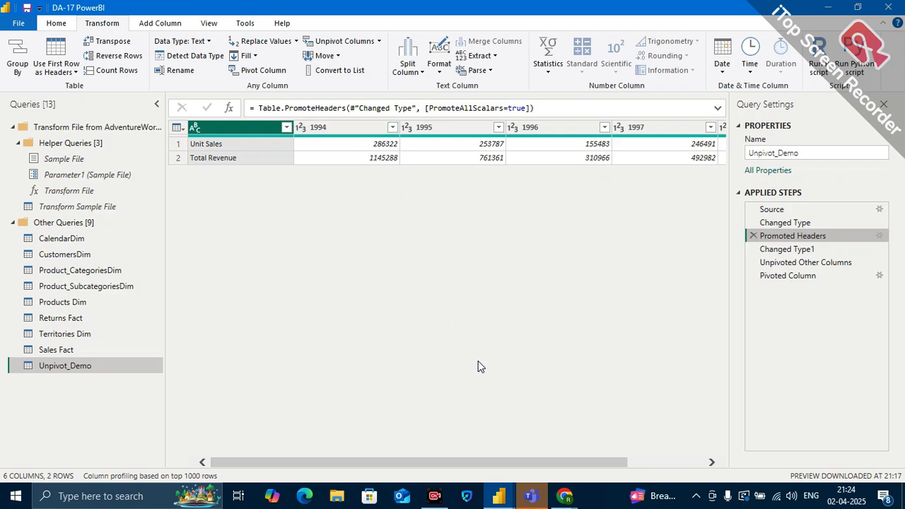
{"action": "left_click", "coordinate": [795, 280]}
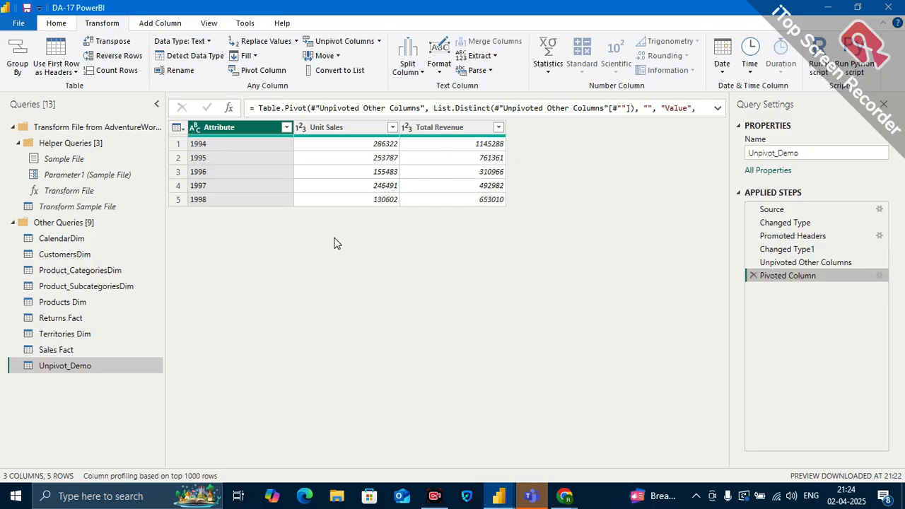
{"action": "left_click", "coordinate": [811, 241]}
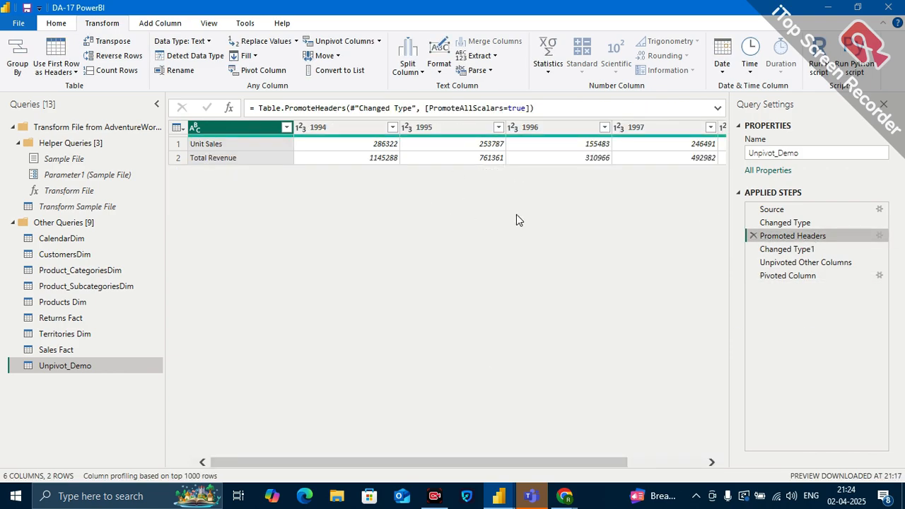
{"action": "left_click", "coordinate": [791, 280]}
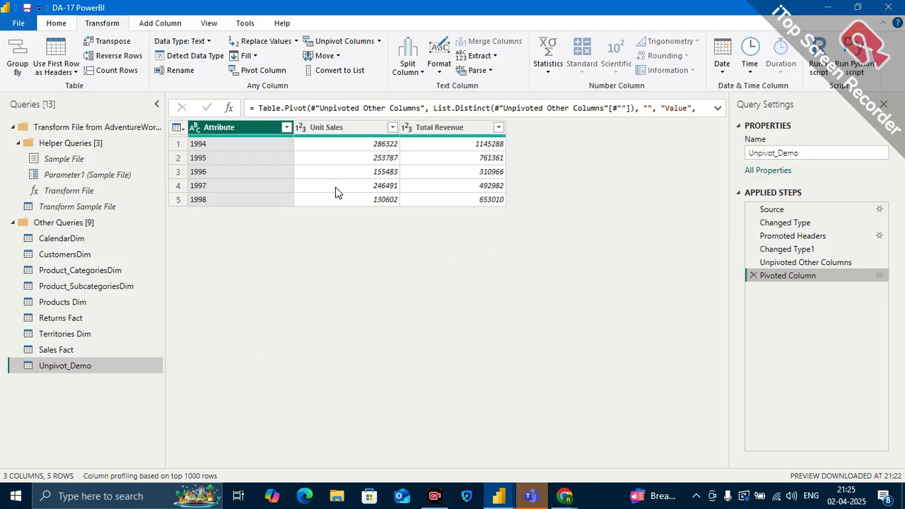
Step: Rename the Attribute column of the pivoted table to Years
{"action": "double_click", "coordinate": [239, 135]}
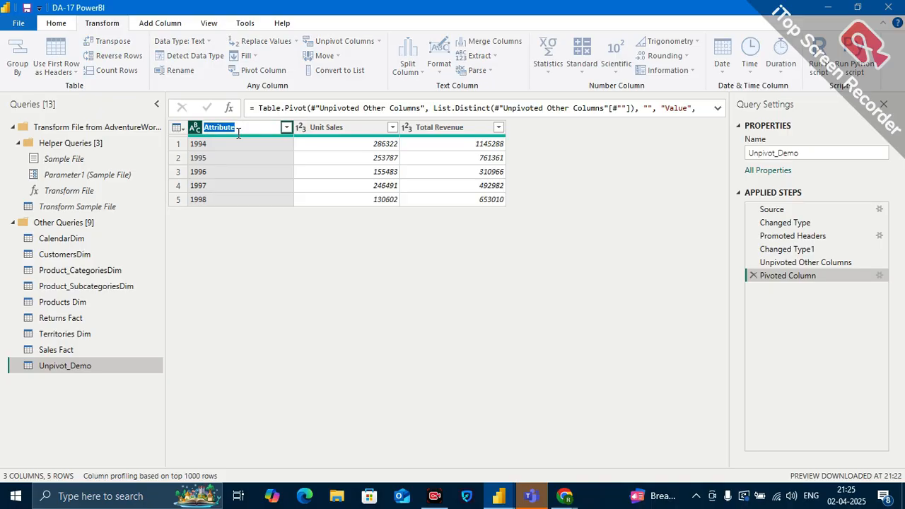
{"action": "key", "text": "BackSpace"}
{"action": "key", "text": "Return"}
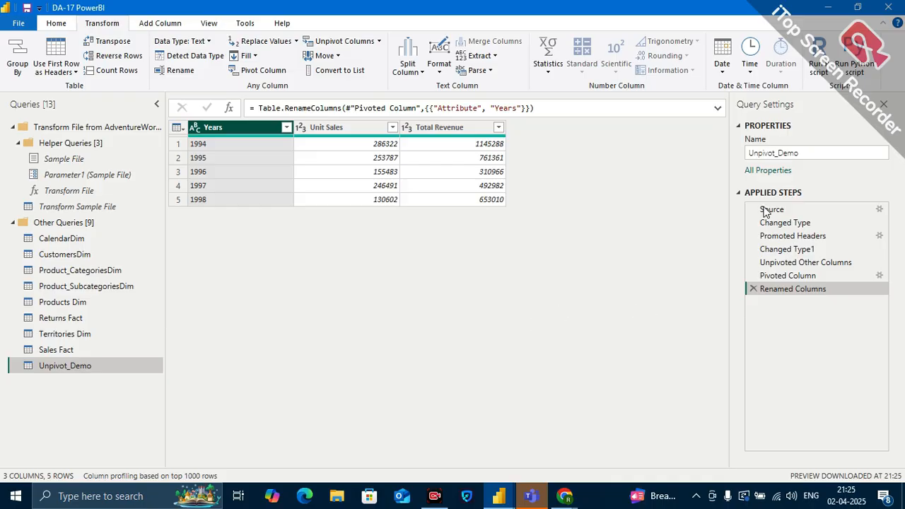
Step: Delete the Renamed Columns, Pivoted Column and Unpivoted Other Columns applied steps from Unpivot_Demo
{"action": "left_click", "coordinate": [753, 288]}
{"action": "left_click", "coordinate": [754, 275]}
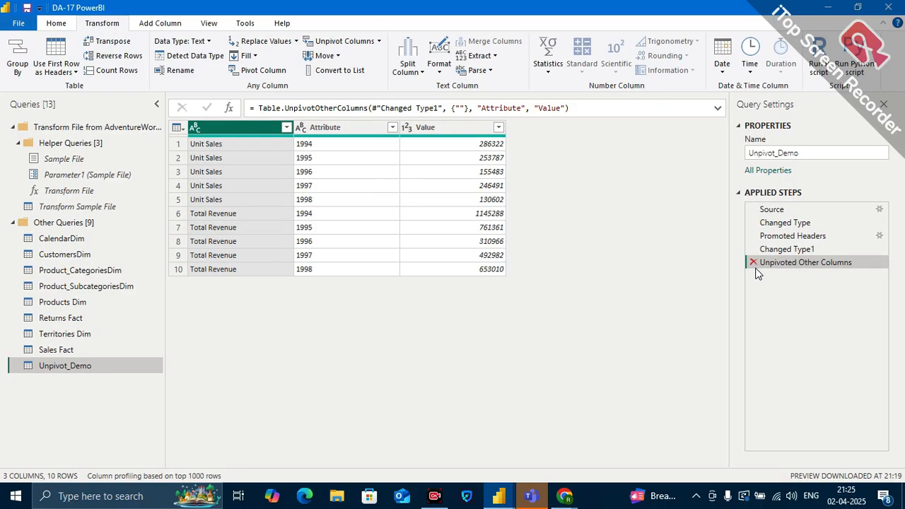
{"action": "left_click", "coordinate": [753, 263]}
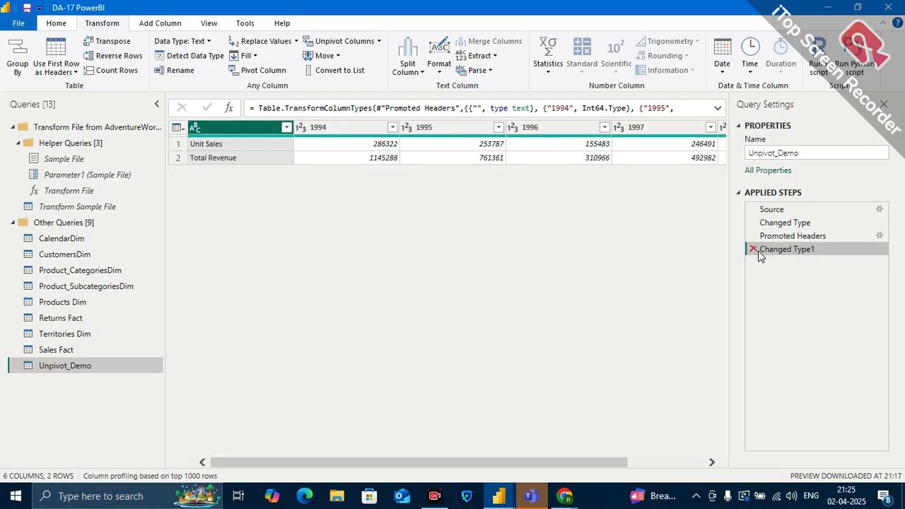
Step: Delete the Changed Type1 and Promoted Headers applied steps from Unpivot_Demo, and promote the table's first row to column headers again
{"action": "left_click", "coordinate": [758, 250]}
{"action": "left_click", "coordinate": [760, 239]}
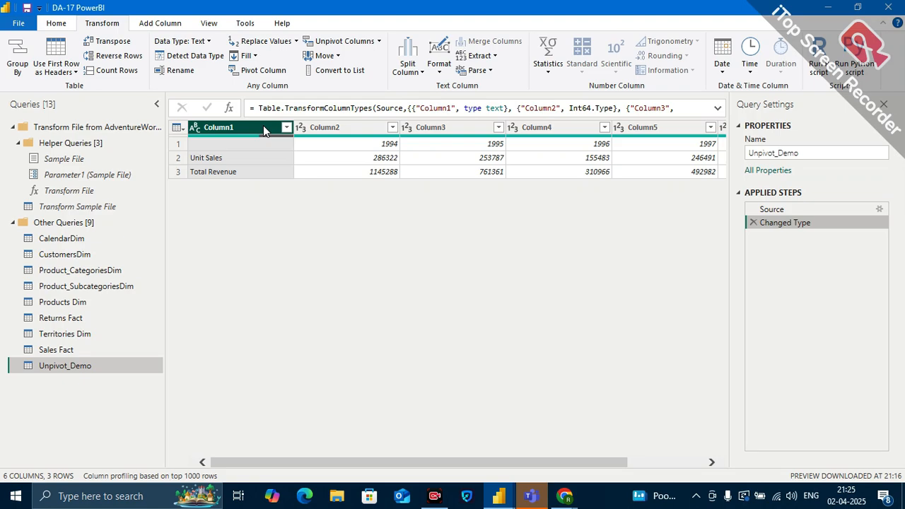
{"action": "left_click", "coordinate": [46, 26]}
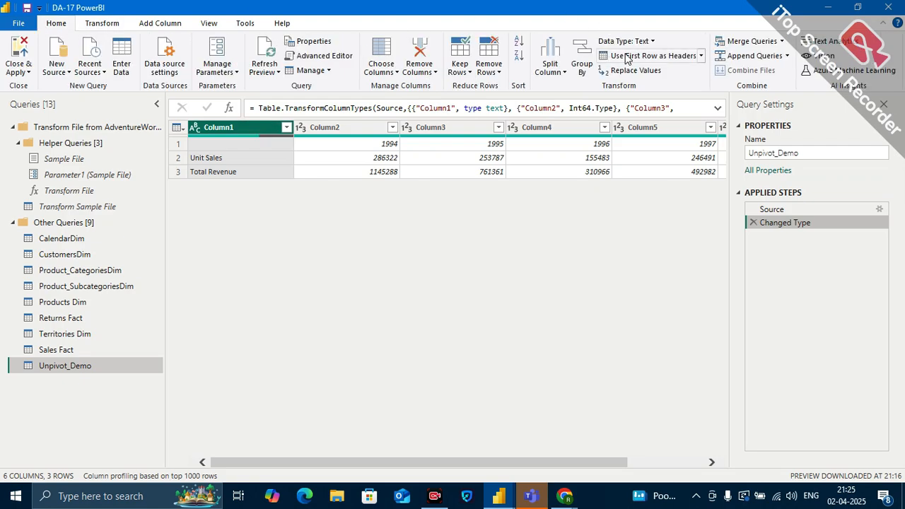
{"action": "left_click", "coordinate": [701, 56]}
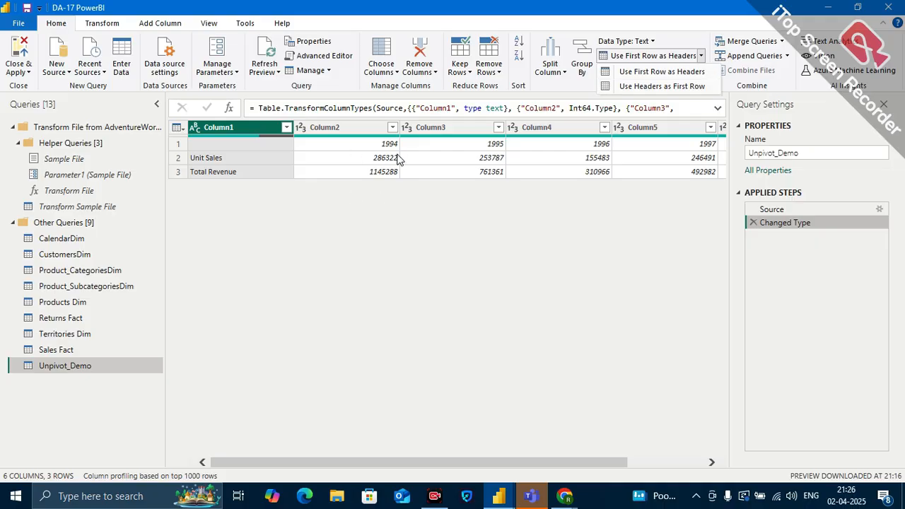
{"action": "left_click", "coordinate": [174, 146]}
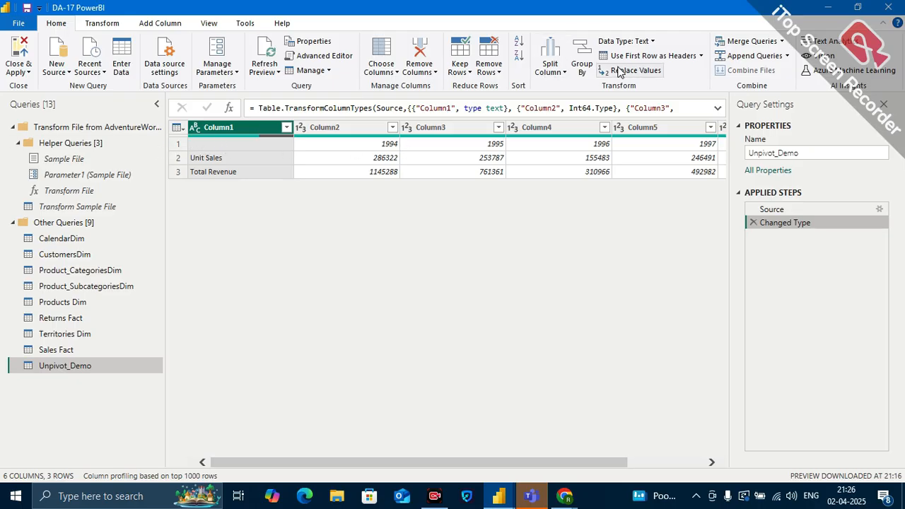
{"action": "left_click", "coordinate": [700, 59]}
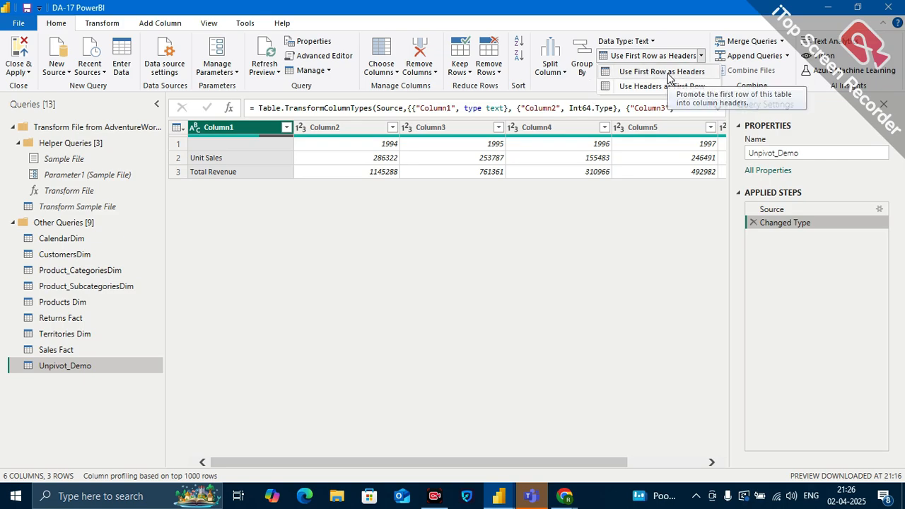
{"action": "left_click", "coordinate": [662, 73]}
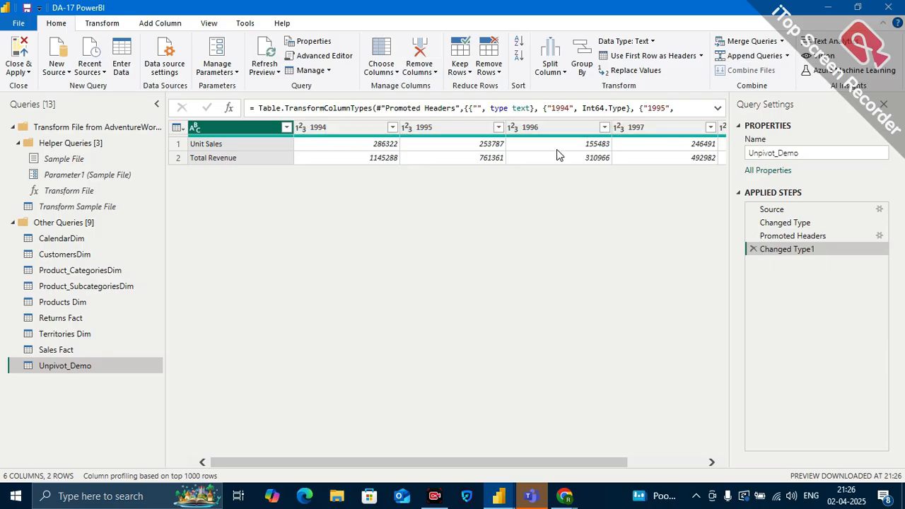
{"action": "scroll", "coordinate": [507, 193], "scroll_direction": "right", "scroll_amount": 3}
{"action": "scroll", "coordinate": [506, 193], "scroll_direction": "left", "scroll_amount": 3}
{"action": "scroll", "coordinate": [554, 191], "scroll_direction": "right", "scroll_amount": 3}
{"action": "scroll", "coordinate": [553, 194], "scroll_direction": "left", "scroll_amount": 3}
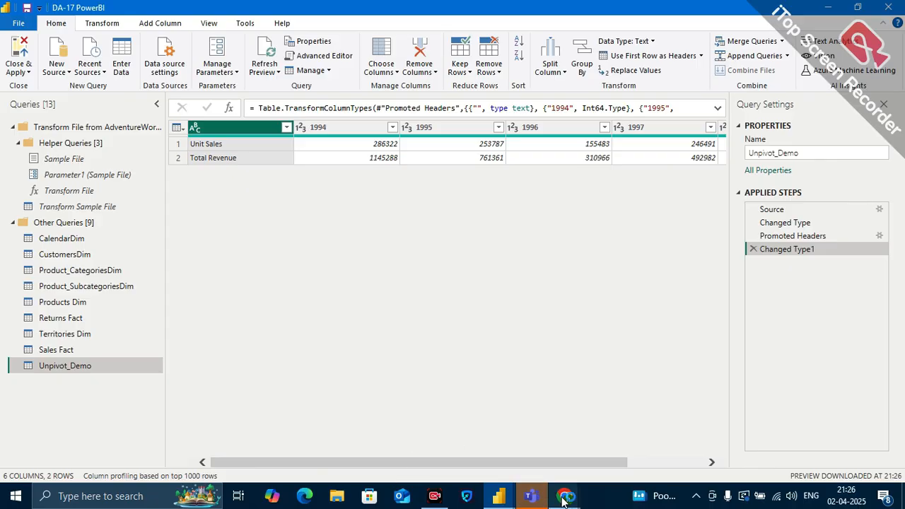
Step: Switch to Excel and create a blank workbook
{"action": "mouse_move", "coordinate": [564, 499]}
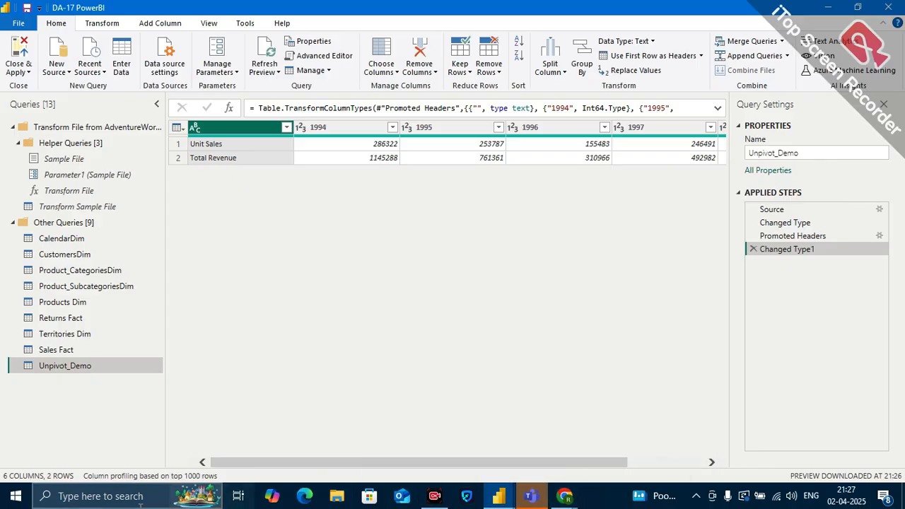
{"action": "left_click", "coordinate": [115, 499]}
{"action": "type", "text": "exce"}
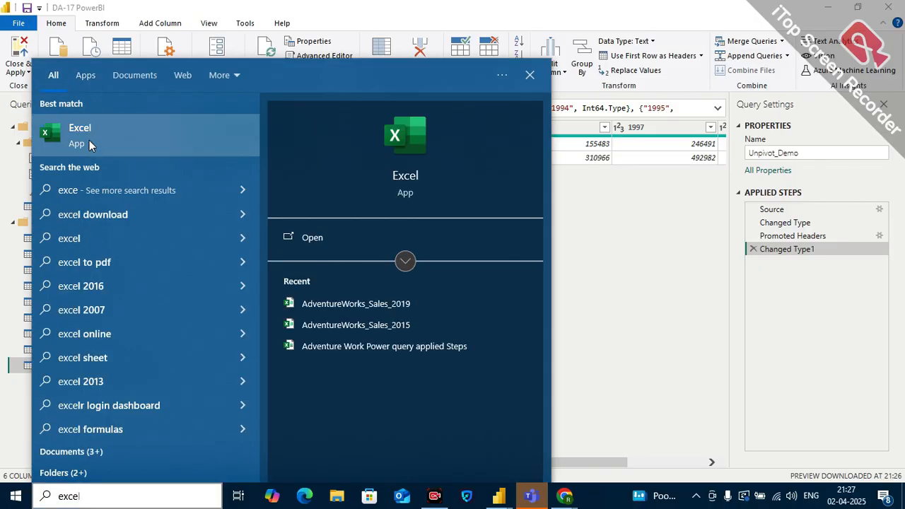
{"action": "left_click", "coordinate": [90, 140]}
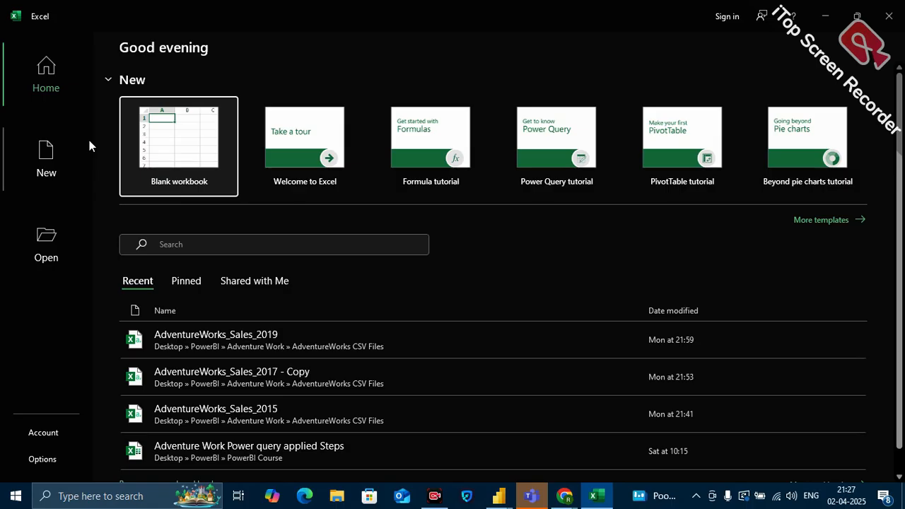
{"action": "left_click", "coordinate": [188, 147]}
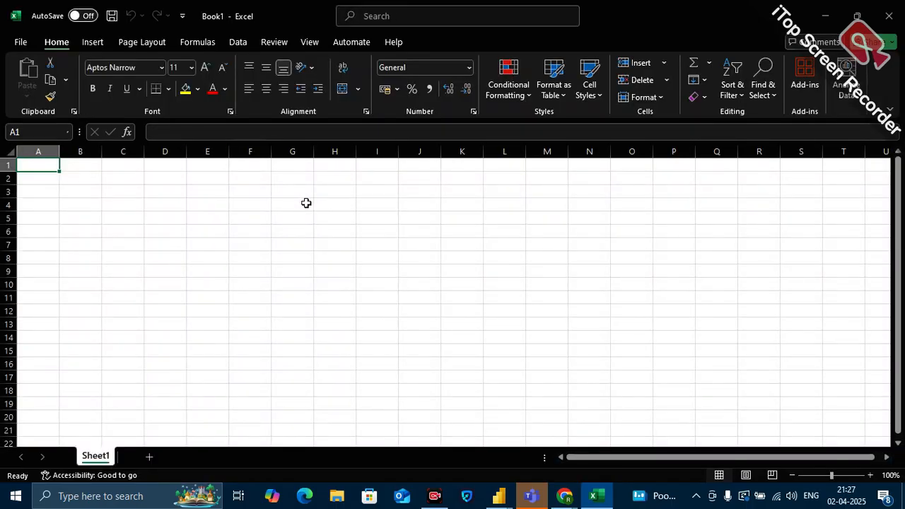
Step: Enter the headers Cat, Jan-24, Feb-24 and Mar-24 in cells G3 to J3
{"action": "left_click", "coordinate": [311, 194]}
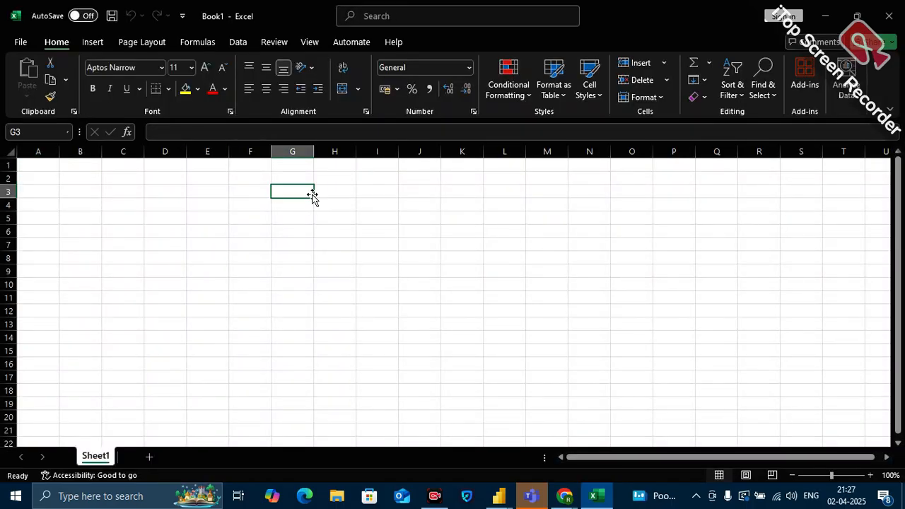
{"action": "type", "text": "Cat"}
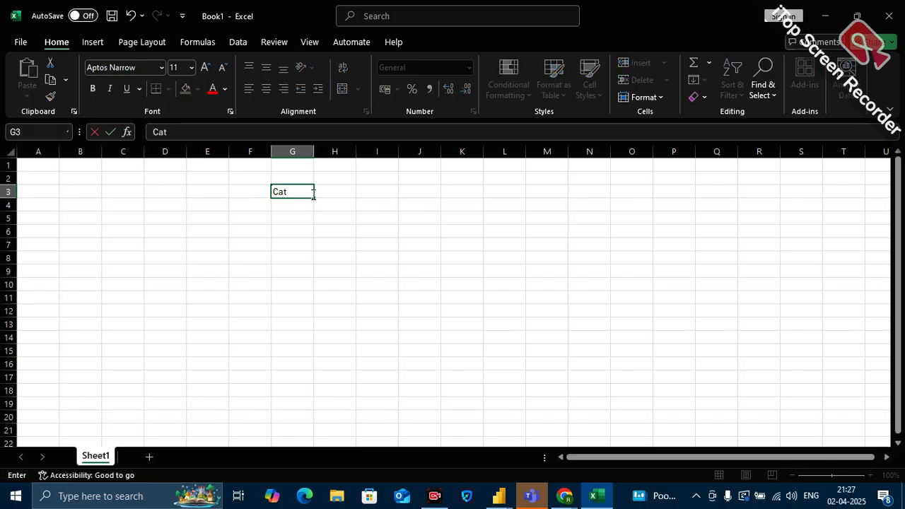
{"action": "left_click", "coordinate": [342, 193]}
{"action": "type", "text": "Jan-24"}
{"action": "left_click", "coordinate": [387, 200]}
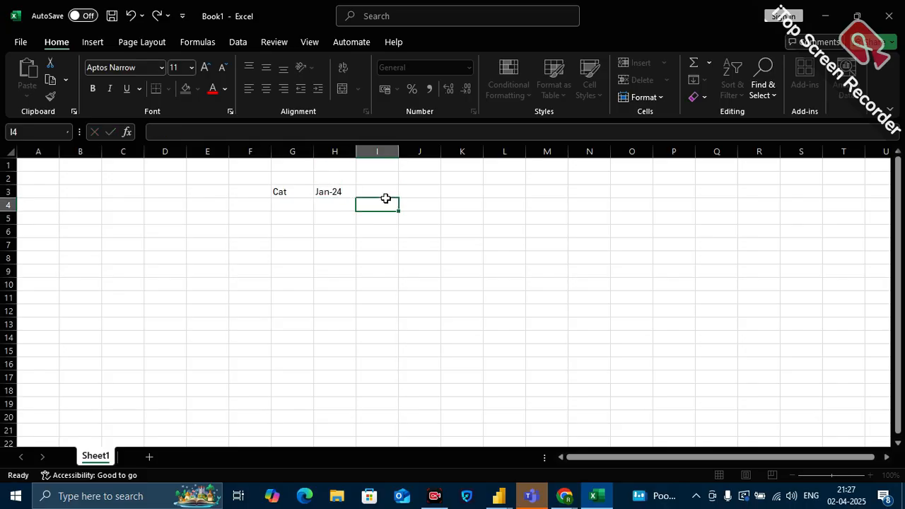
{"action": "left_click", "coordinate": [385, 193]}
{"action": "type", "text": "Feb"}
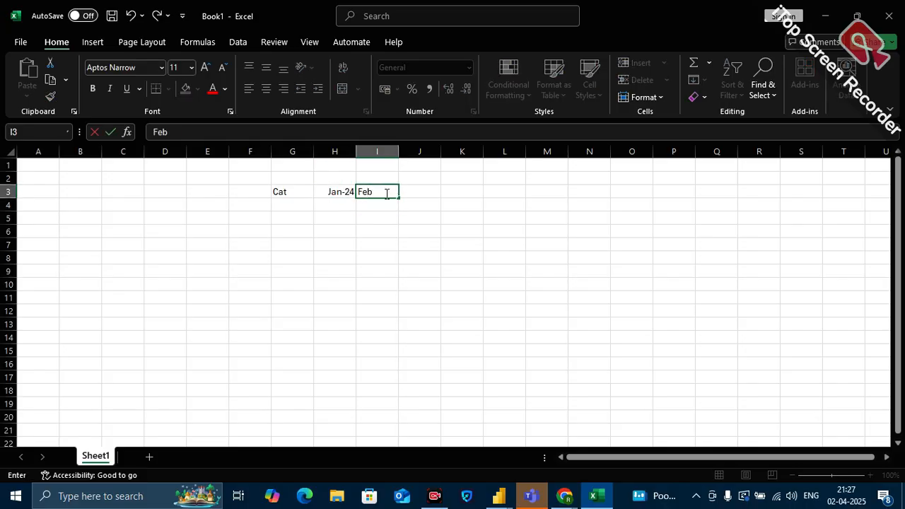
{"action": "type", "text": "-24"}
{"action": "left_click", "coordinate": [424, 196]}
{"action": "type", "text": "Ma"}
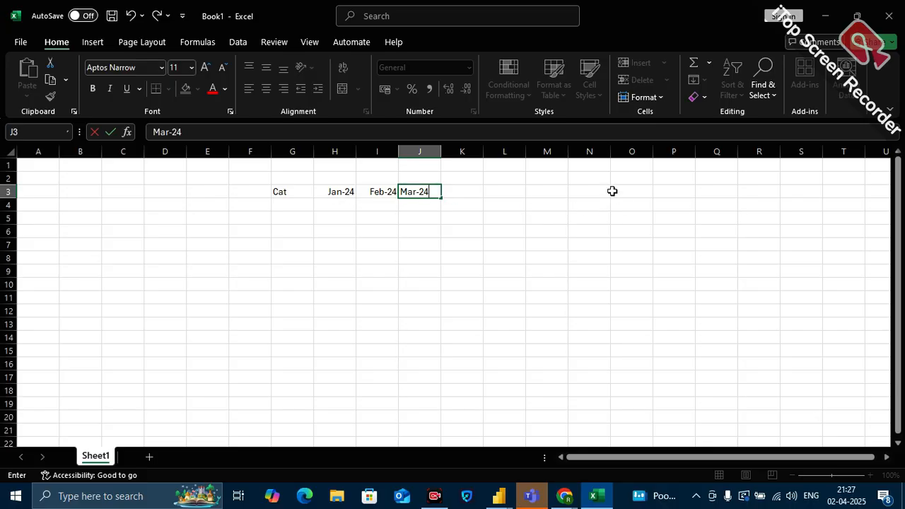
Step: Enter the row labels A, B and C in cells G4 to G6 under Cat
{"action": "left_click", "coordinate": [288, 204]}
{"action": "type", "text": "A"}
{"action": "left_click", "coordinate": [288, 219]}
{"action": "type", "text": "B"}
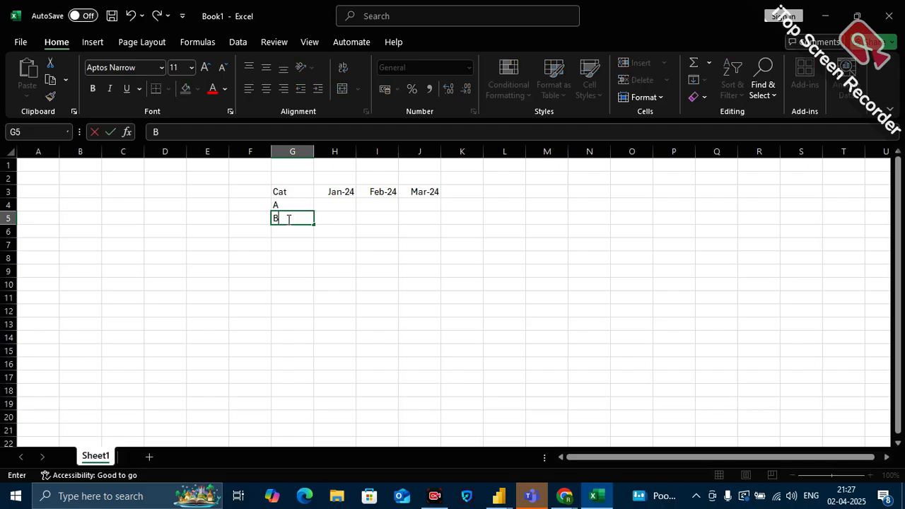
{"action": "key", "text": "Return"}
{"action": "type", "text": "C"}
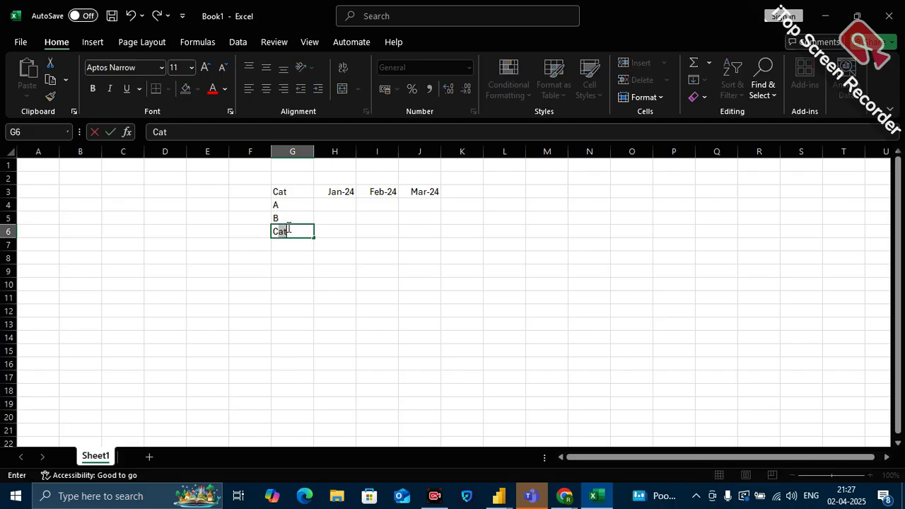
{"action": "key", "text": "BackSpace"}
Step: Replace the row labels in cells G4 to G6 with Rev, Exp and Profit
{"action": "left_click", "coordinate": [297, 204]}
{"action": "key", "text": "BackSpace"}
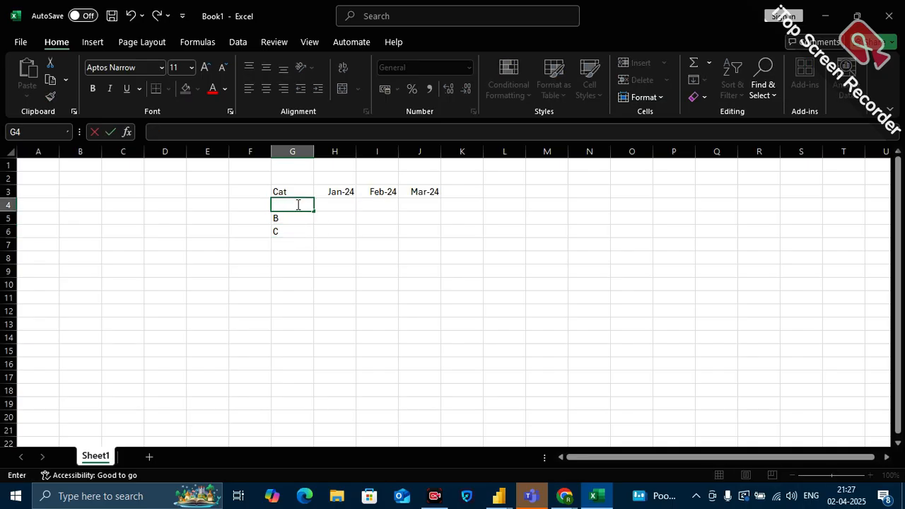
{"action": "type", "text": "Rev"}
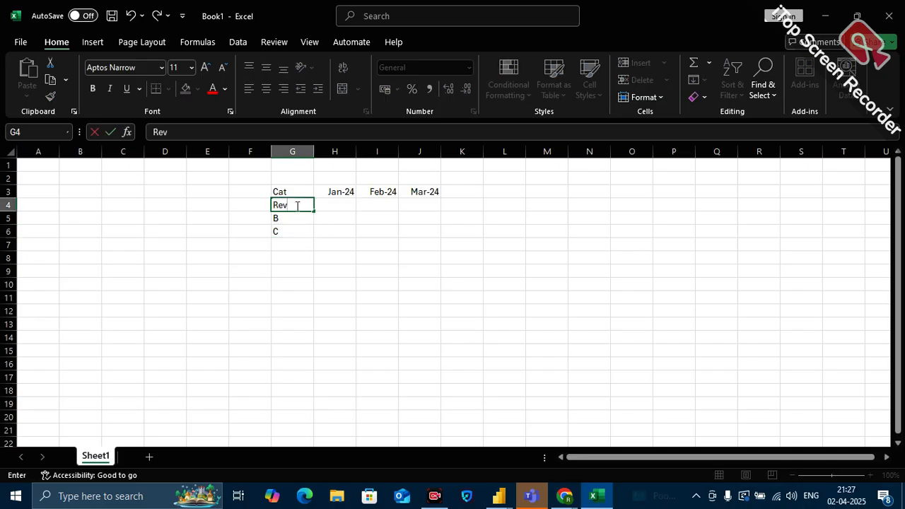
{"action": "left_click", "coordinate": [291, 218]}
{"action": "key", "text": "BackSpace"}
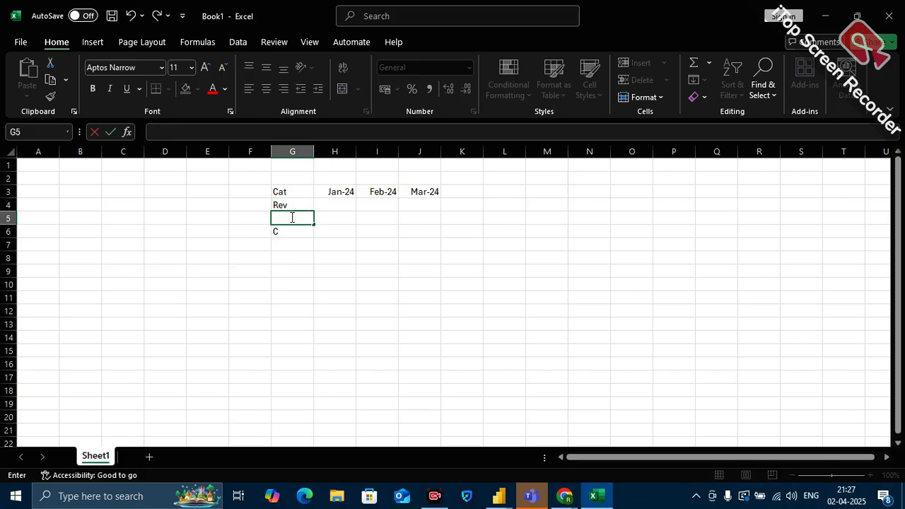
{"action": "type", "text": "Exp"}
{"action": "left_click", "coordinate": [288, 232]}
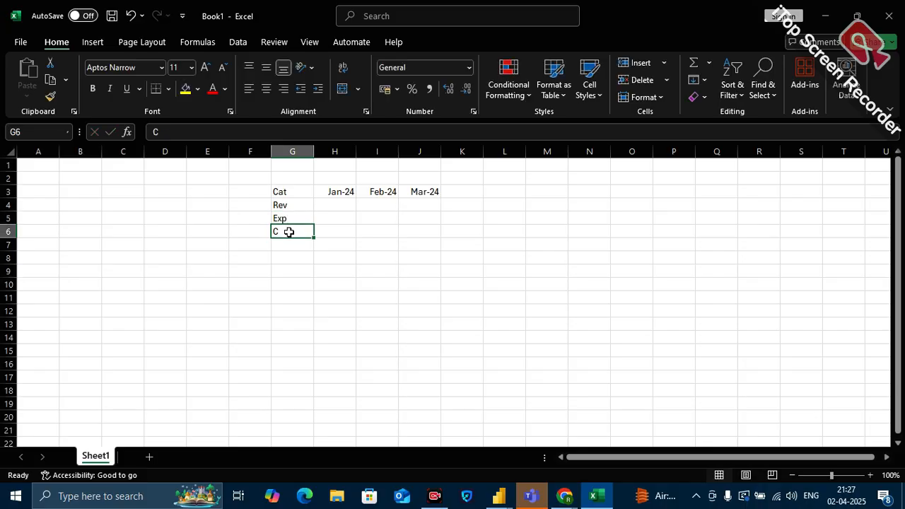
{"action": "key", "text": "BackSpace"}
{"action": "type", "text": "Peofi"}
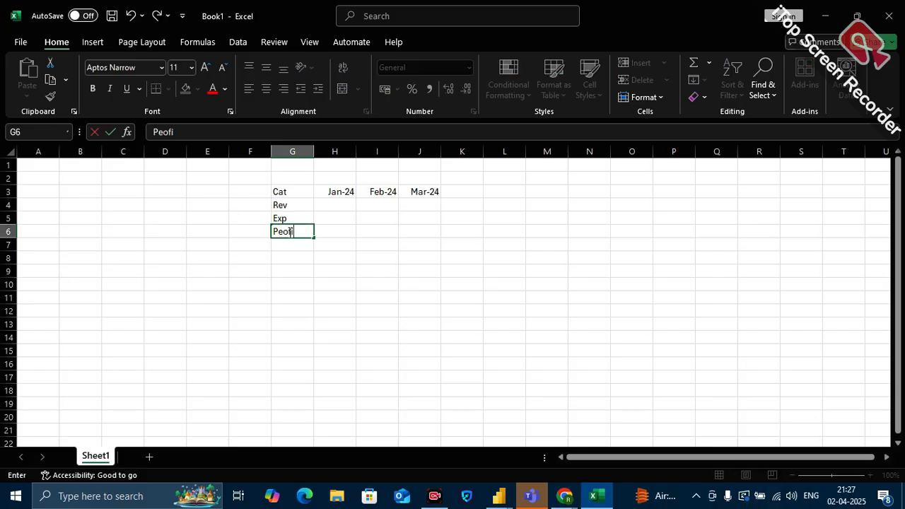
{"action": "key", "text": "BackSpace"}
{"action": "key", "text": "BackSpace"}
{"action": "key", "text": "BackSpace"}
{"action": "type", "text": "rog"}
{"action": "key", "text": "BackSpace"}
{"action": "key", "text": "BackSpace"}
{"action": "left_click", "coordinate": [359, 297]}
Step: Enter 10 for Rev and 20 for Exp in the Jan-24 column
{"action": "left_click", "coordinate": [346, 206]}
{"action": "type", "text": "10"}
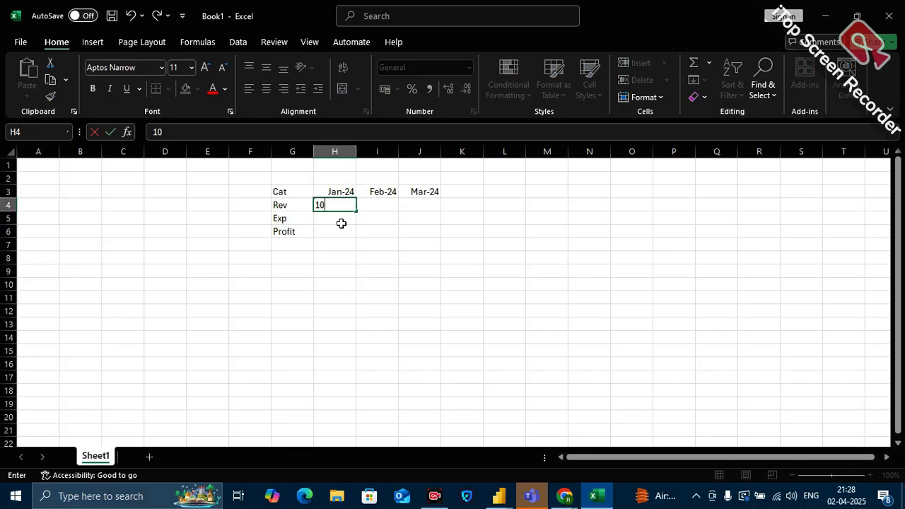
{"action": "left_click", "coordinate": [342, 222]}
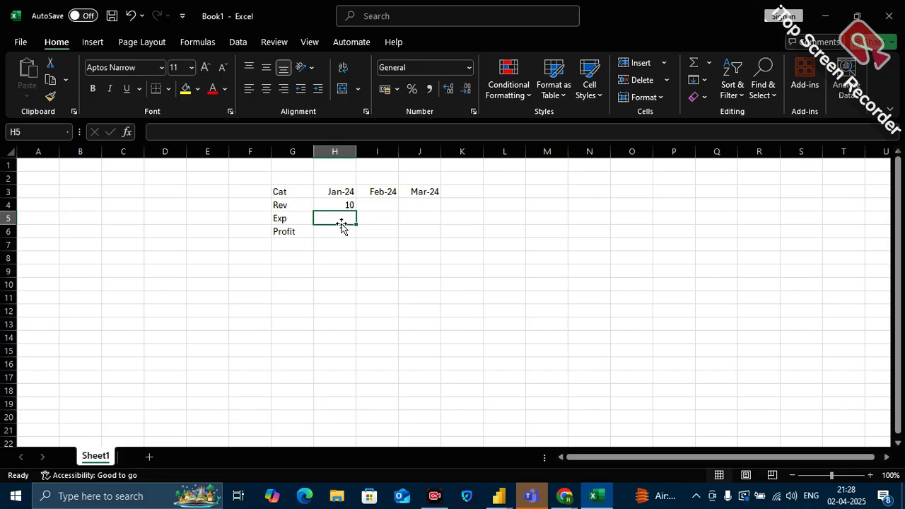
{"action": "type", "text": "20"}
Step: Calculate the Jan-24 profit in H6 with the formula =H4-H5
{"action": "left_click", "coordinate": [340, 230]}
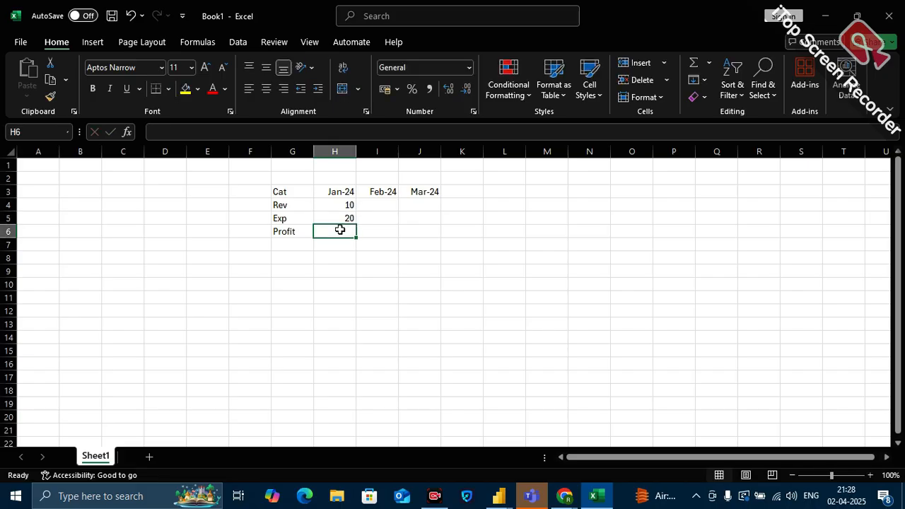
{"action": "type", "text": "3"}
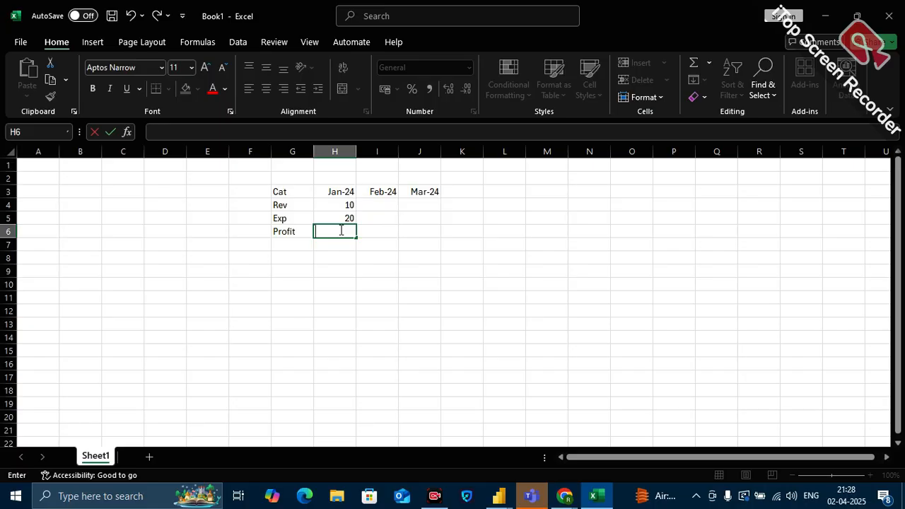
{"action": "left_click", "coordinate": [349, 266]}
{"action": "left_click", "coordinate": [346, 232]}
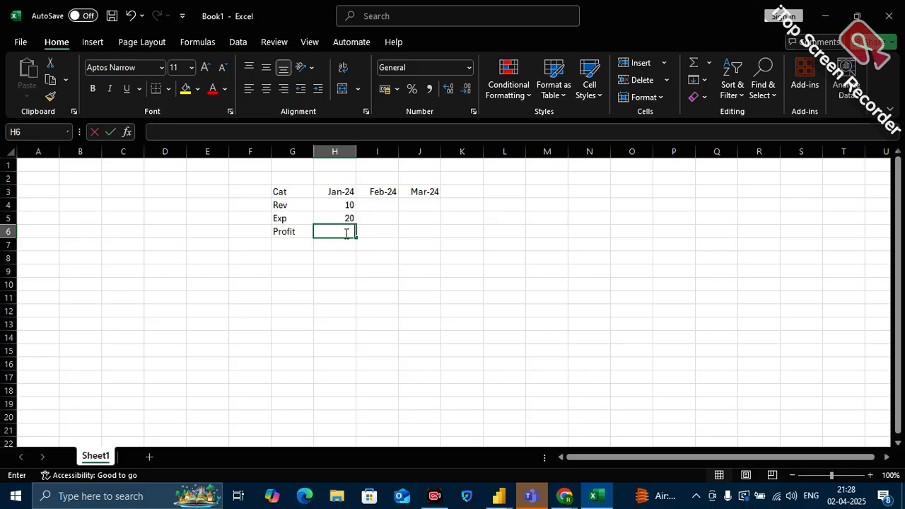
{"action": "key", "text": "BackSpace"}
{"action": "type", "text": "="}
{"action": "left_click", "coordinate": [345, 218]}
{"action": "left_click", "coordinate": [348, 205]}
{"action": "type", "text": "-"}
{"action": "left_click", "coordinate": [348, 217]}
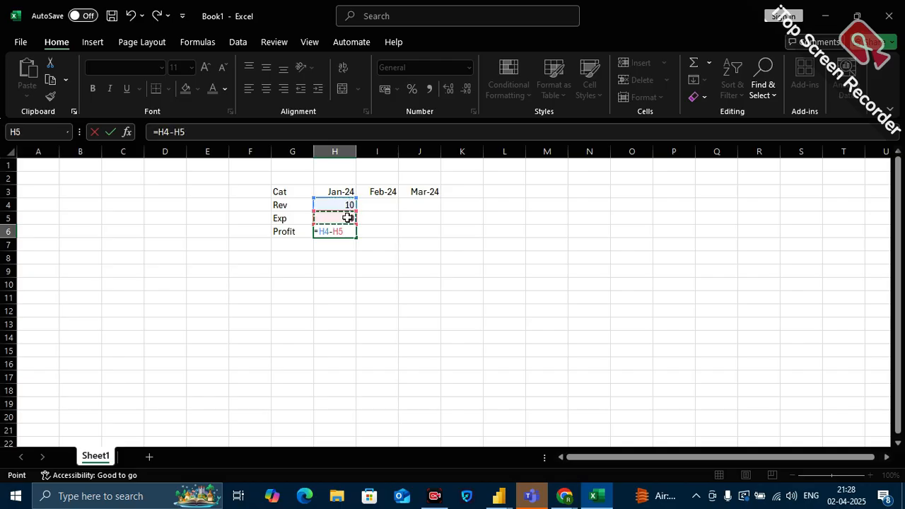
{"action": "key", "text": "Return"}
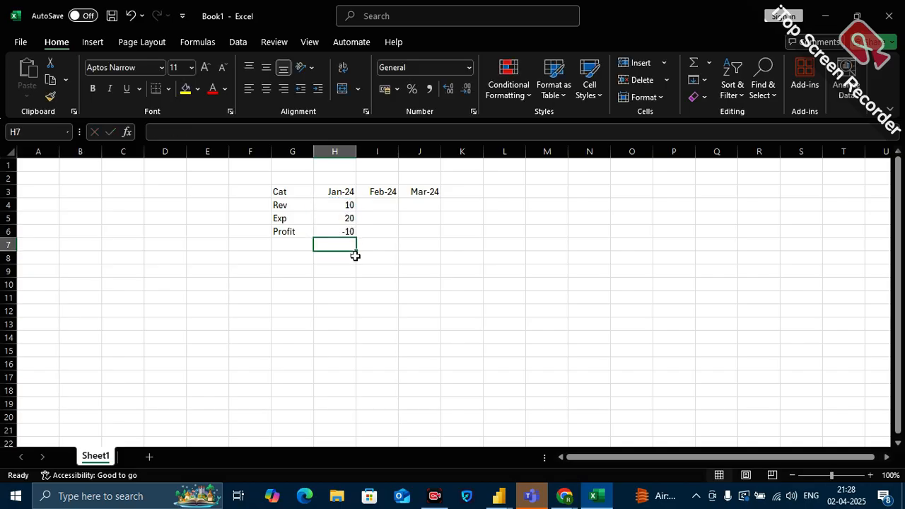
Step: Enter Rev 30 and Exp 20 for Feb-24, and Rev 50 and Exp 30 for Mar-24
{"action": "left_click", "coordinate": [369, 204]}
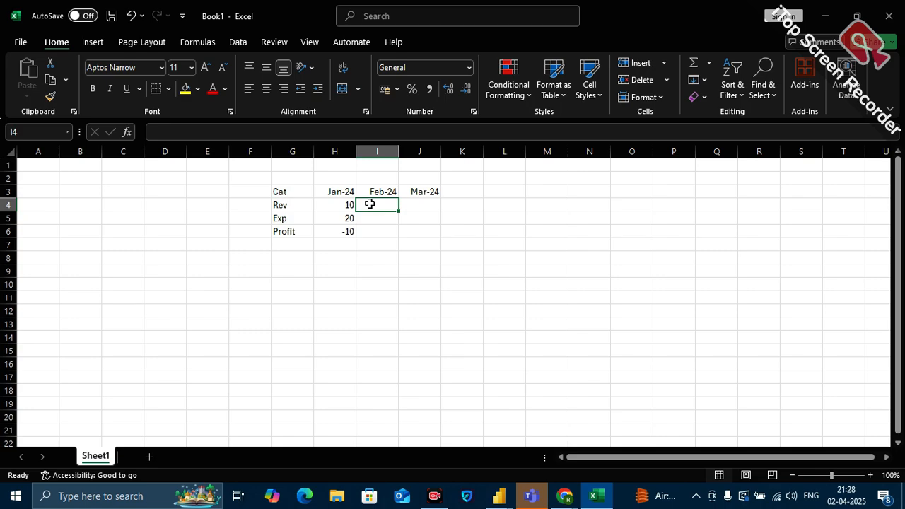
{"action": "type", "text": "30"}
{"action": "left_click", "coordinate": [371, 220]}
{"action": "type", "text": "20"}
{"action": "left_click", "coordinate": [422, 195]}
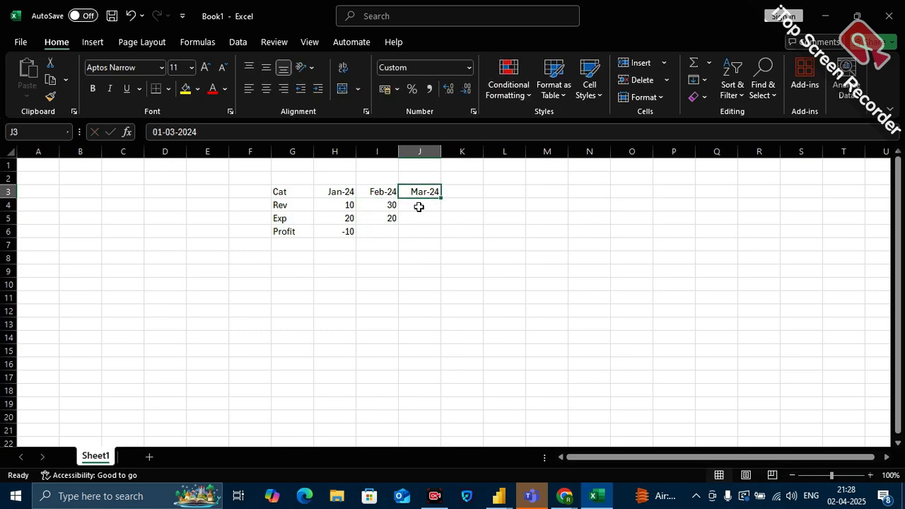
{"action": "left_click", "coordinate": [419, 207]}
{"action": "type", "text": "50"}
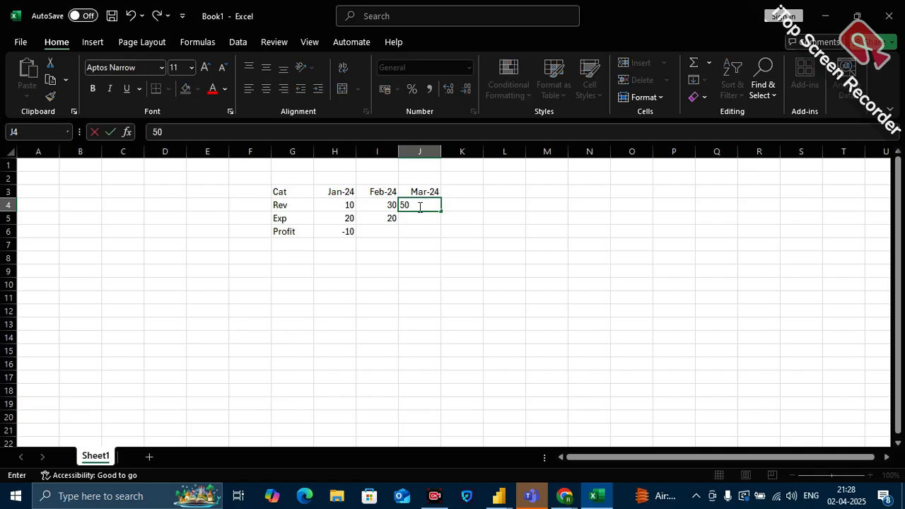
{"action": "left_click", "coordinate": [417, 220]}
{"action": "type", "text": "30"}
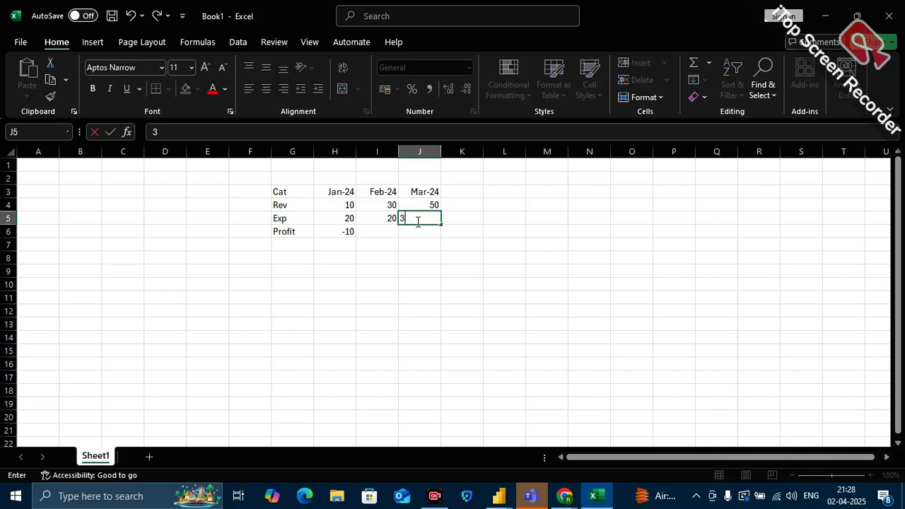
{"action": "left_click", "coordinate": [406, 236]}
Step: Fill the profit formula from H6 across the Feb-24 and Mar-24 columns to J6
{"action": "left_click", "coordinate": [346, 233]}
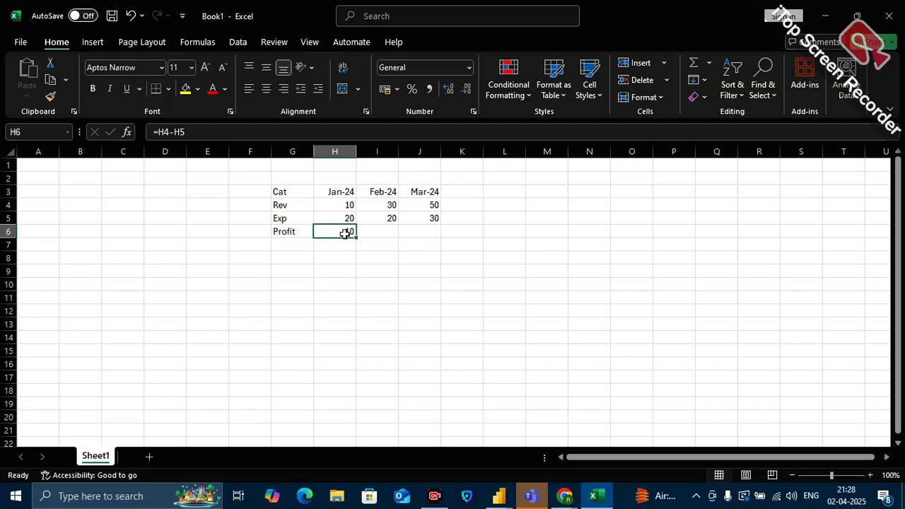
{"action": "left_click_drag", "start_coordinate": [356, 238], "coordinate": [433, 238]}
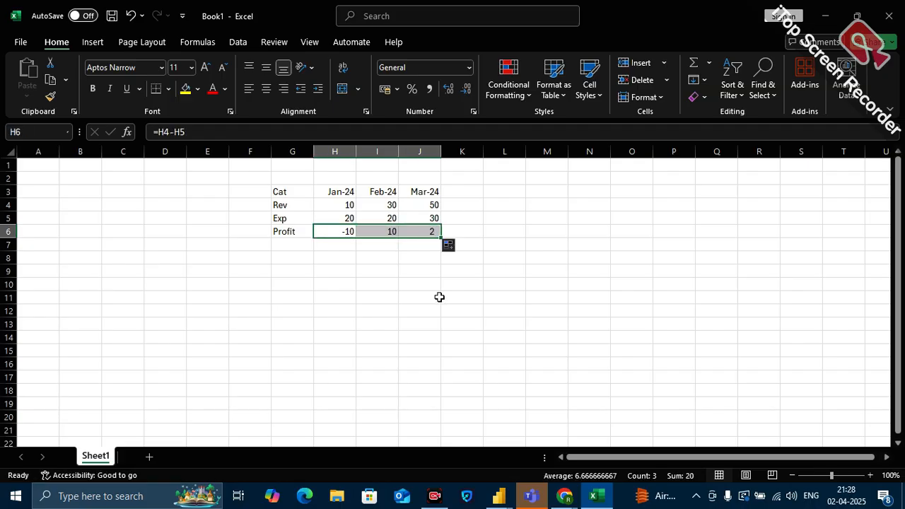
{"action": "left_click", "coordinate": [436, 297]}
{"action": "left_click_drag", "start_coordinate": [290, 193], "coordinate": [417, 230]}
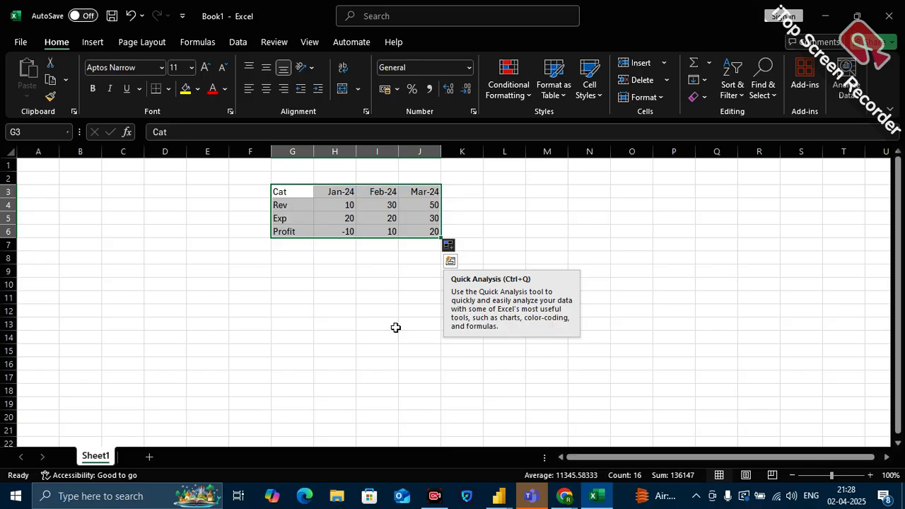
{"action": "left_click", "coordinate": [455, 364]}
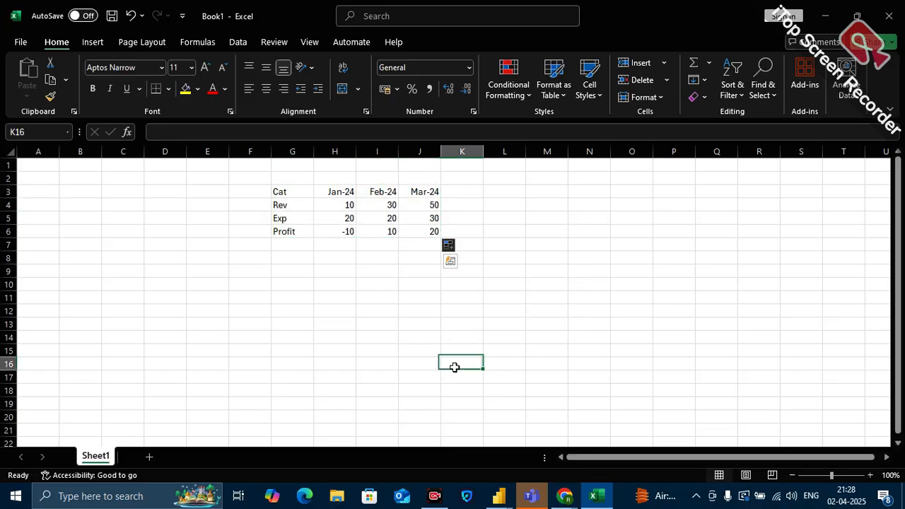
Step: Enter the label Total rev in cell H11 below the table
{"action": "left_click", "coordinate": [329, 299]}
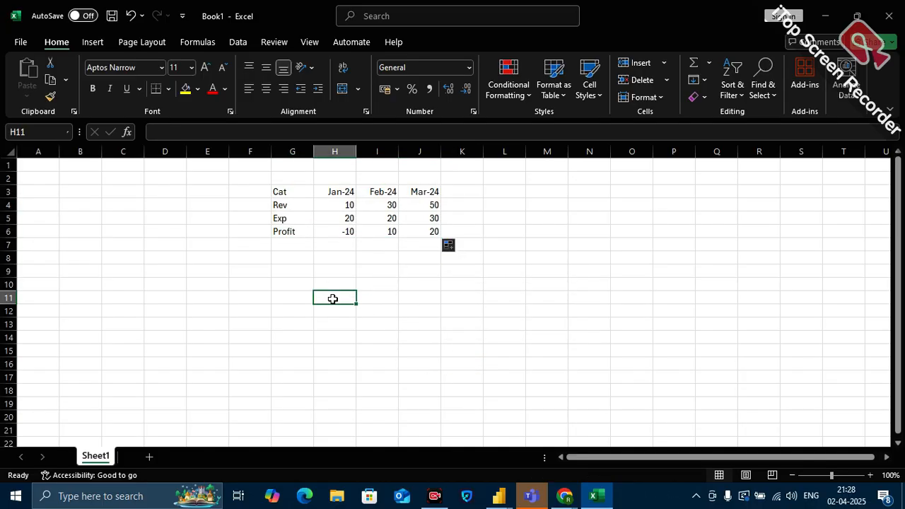
{"action": "type", "text": "Tota"}
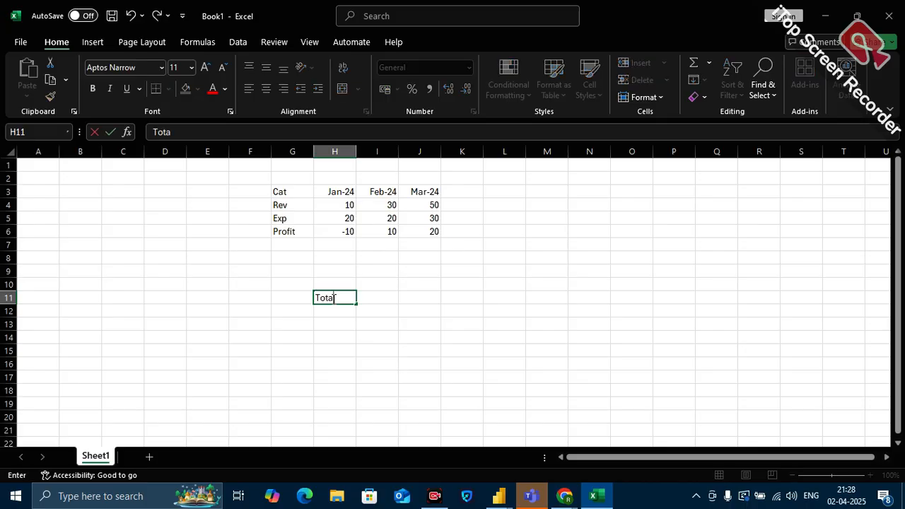
{"action": "type", "text": "l rev"}
{"action": "left_click", "coordinate": [394, 388]}
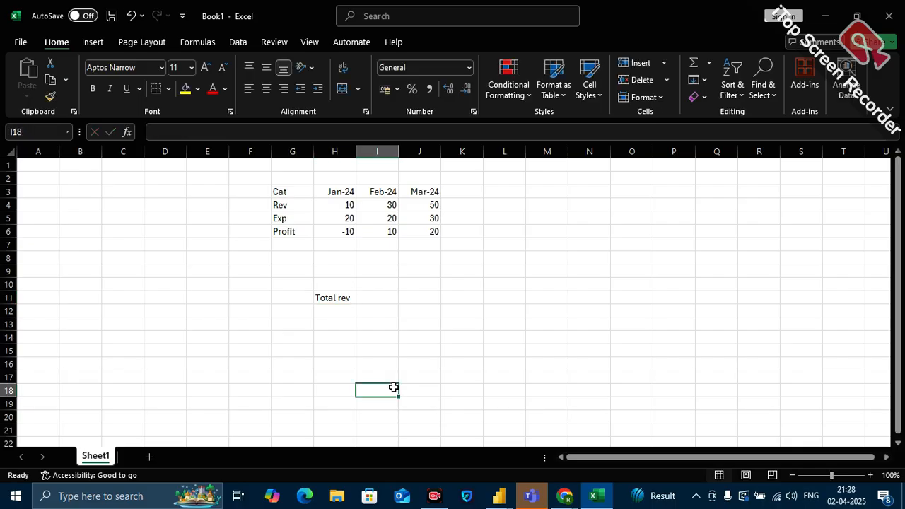
Step: Start a second table beside the first with the heading Year-month in cell M3
{"action": "left_click_drag", "start_coordinate": [289, 188], "coordinate": [427, 238]}
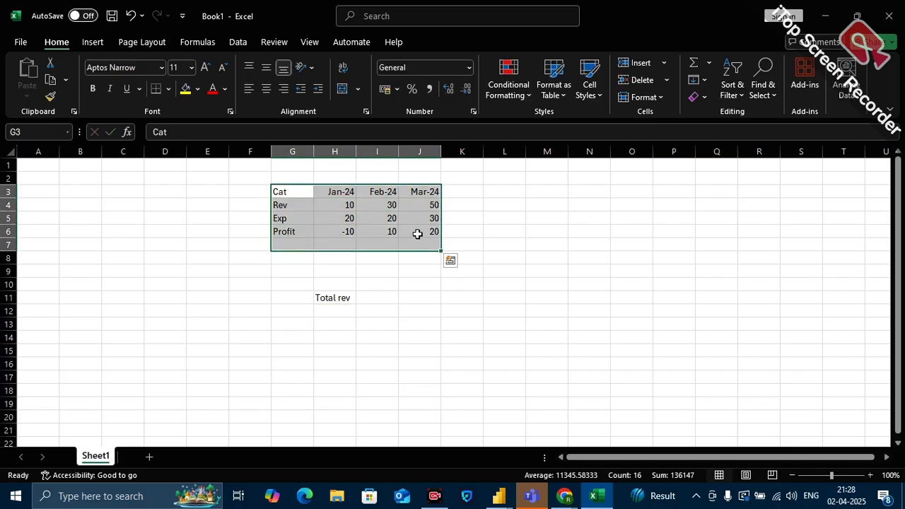
{"action": "left_click", "coordinate": [553, 197]}
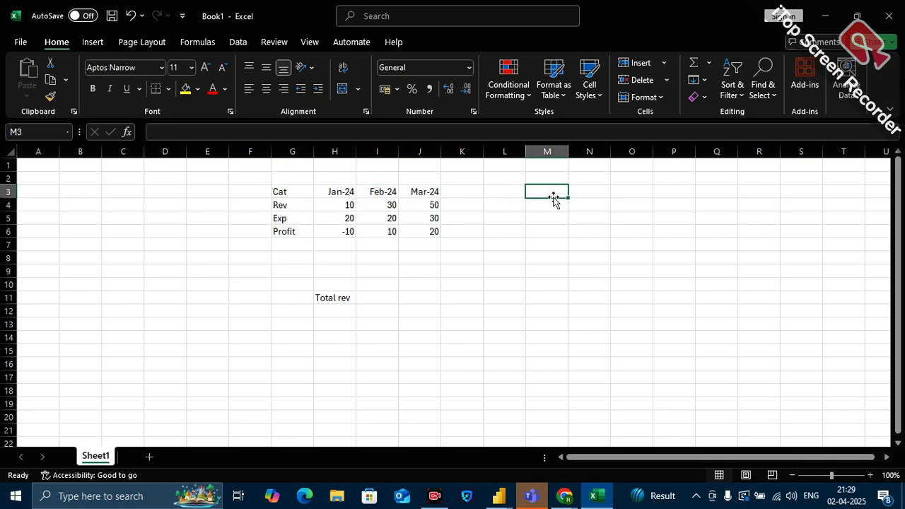
{"action": "type", "text": "J"}
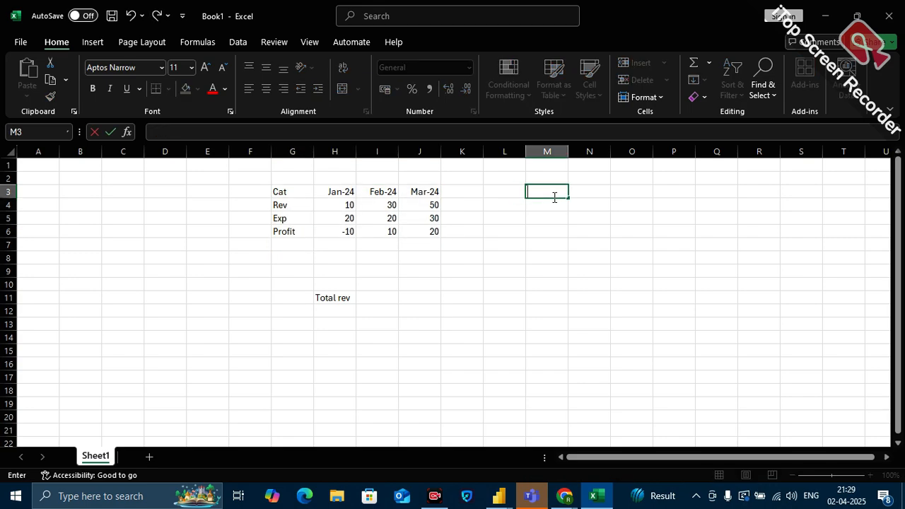
{"action": "key", "text": "BackSpace"}
{"action": "key", "text": "BackSpace"}
{"action": "type", "text": "th"}
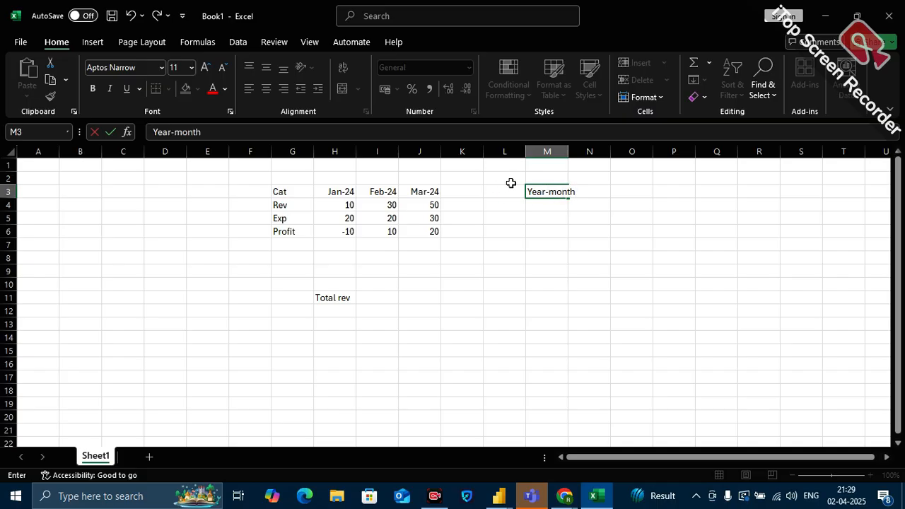
Step: Copy the Rev label from G4 into N3 and widen column M to fit the Year-month heading
{"action": "left_click", "coordinate": [295, 205]}
{"action": "key", "text": "ctrl+c"}
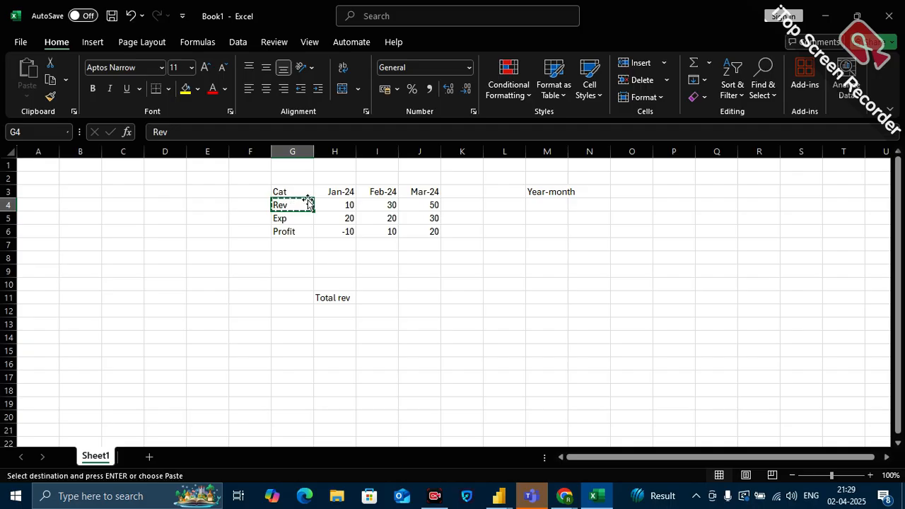
{"action": "left_click", "coordinate": [632, 197]}
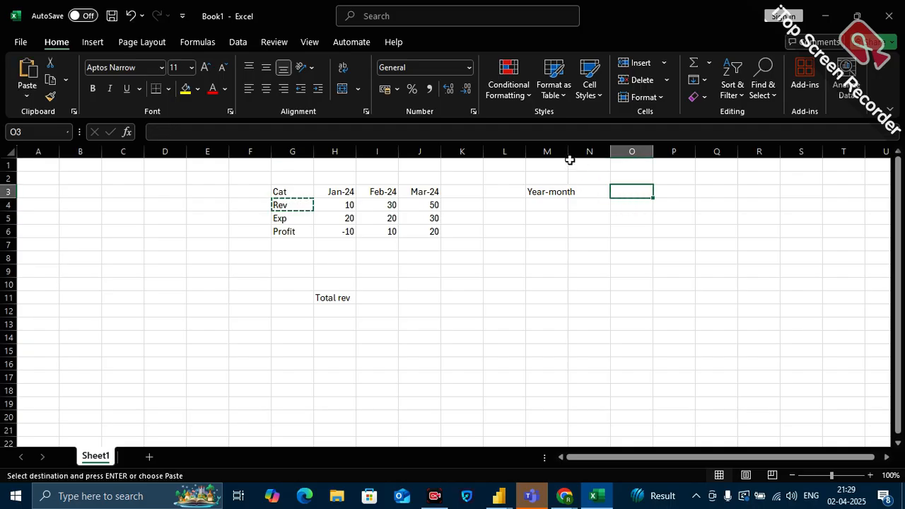
{"action": "left_click_drag", "start_coordinate": [569, 152], "coordinate": [585, 152]}
{"action": "left_click", "coordinate": [609, 189]}
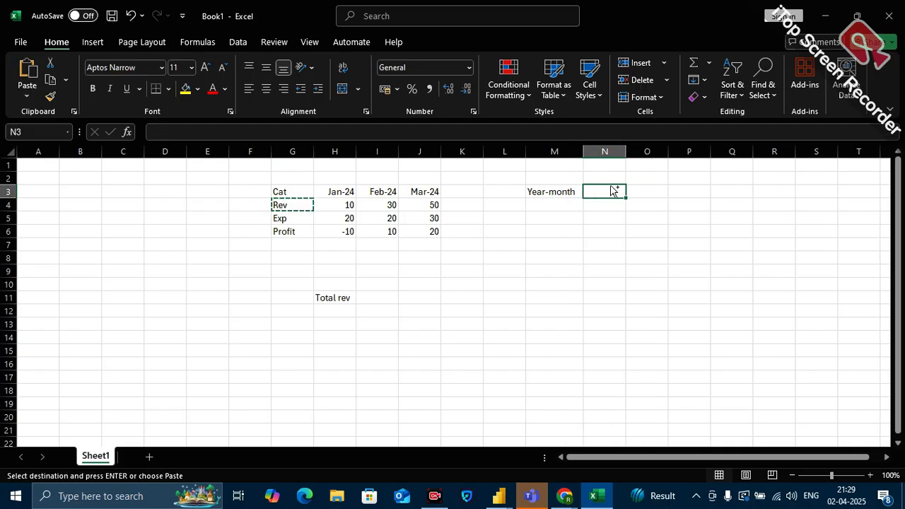
{"action": "key", "text": "ctrl+v"}
Step: Add the headings Exp in O3 and Profit in P3 to the second table
{"action": "left_click", "coordinate": [652, 192]}
{"action": "key", "text": "Escape"}
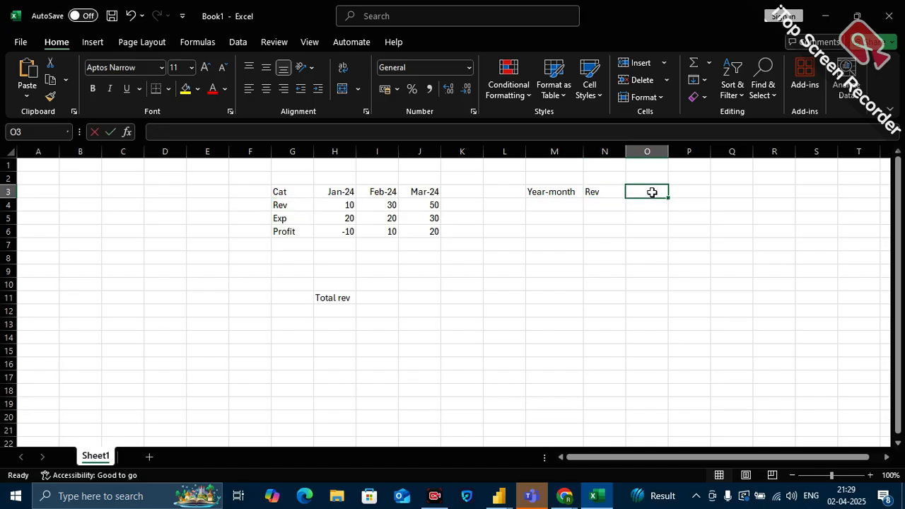
{"action": "type", "text": "Exp"}
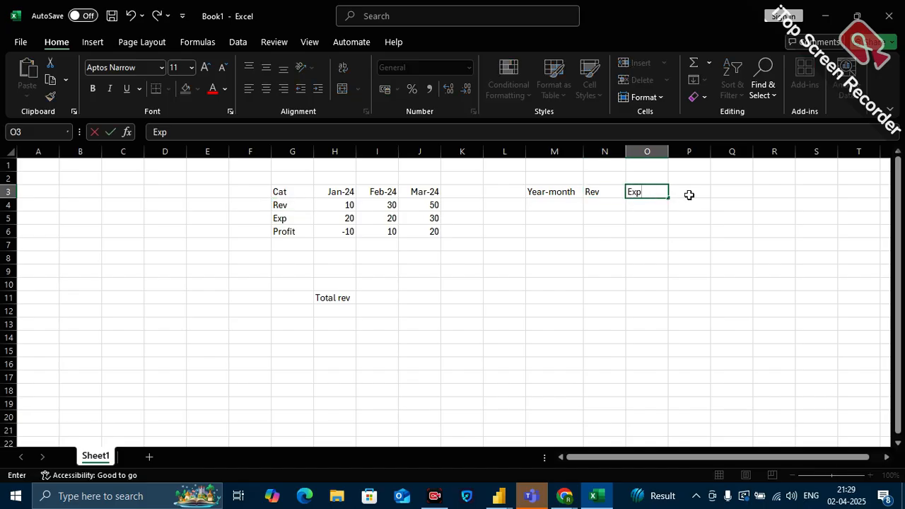
{"action": "left_click", "coordinate": [688, 195]}
{"action": "type", "text": "Profi"}
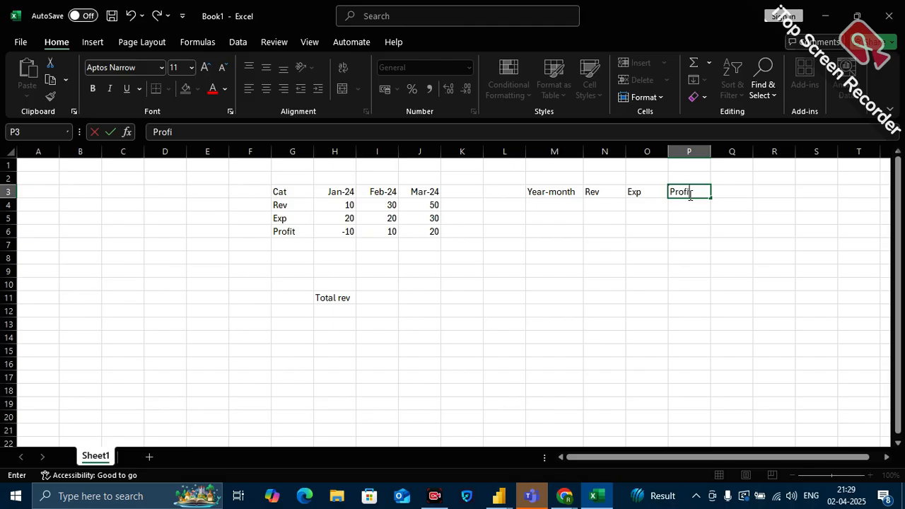
{"action": "type", "text": "t"}
{"action": "left_click", "coordinate": [576, 309]}
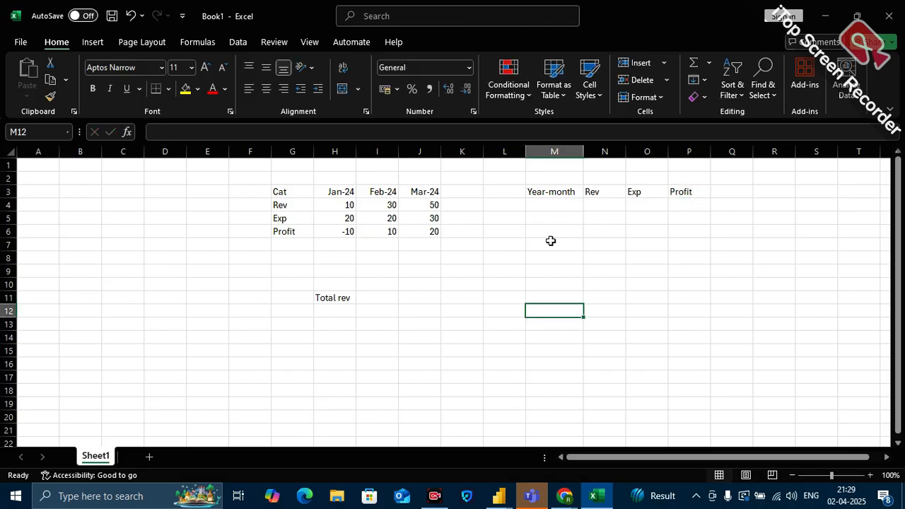
Step: Enter the row labels Jan, Feb and Mar in cells M4 to M6 under Year-month
{"action": "left_click", "coordinate": [552, 204]}
{"action": "type", "text": "Jan"}
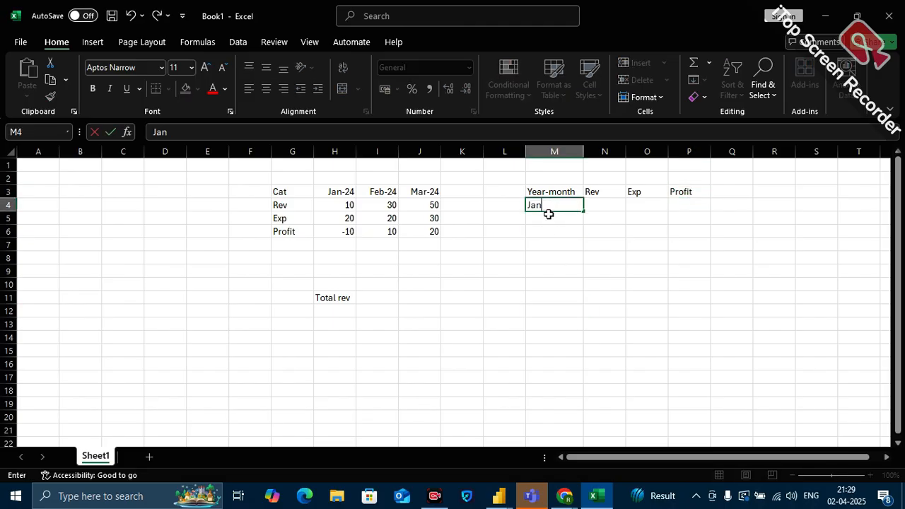
{"action": "left_click", "coordinate": [543, 223]}
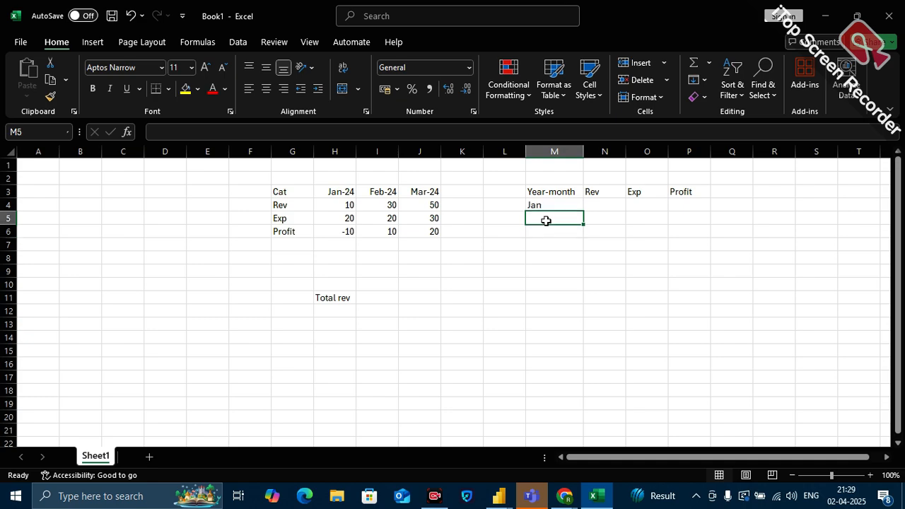
{"action": "type", "text": "Feb"}
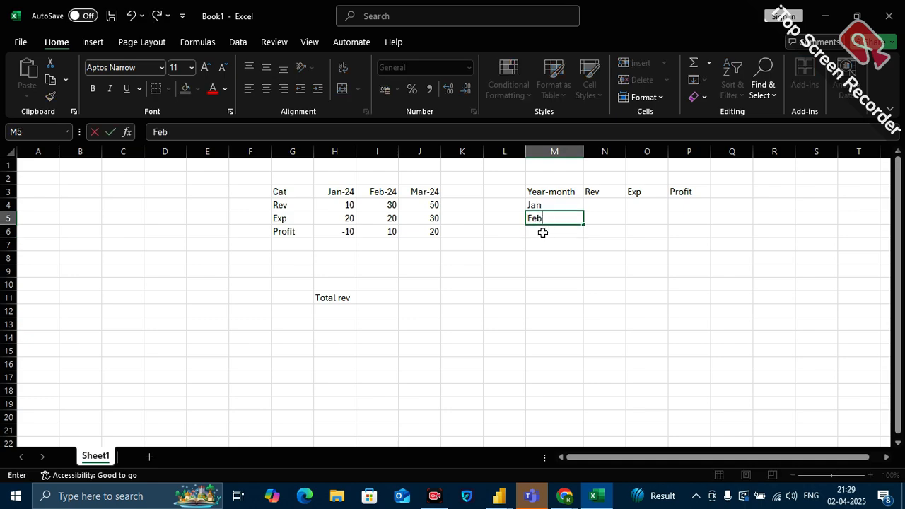
{"action": "left_click", "coordinate": [543, 232]}
{"action": "type", "text": "MA"}
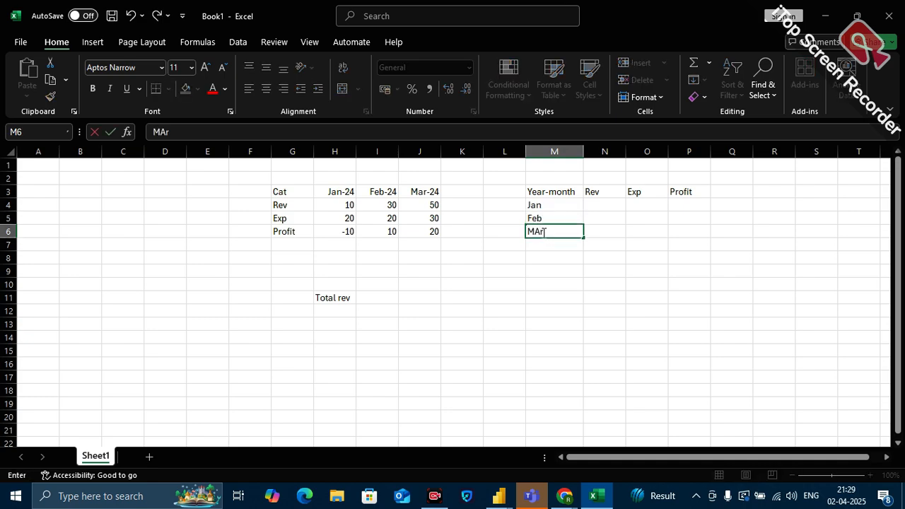
{"action": "type", "text": "r"}
{"action": "left_click", "coordinate": [550, 257]}
Step: Fill the Jan row of the second table with Rev 10, Exp 20 and Profit -10
{"action": "left_click", "coordinate": [603, 205]}
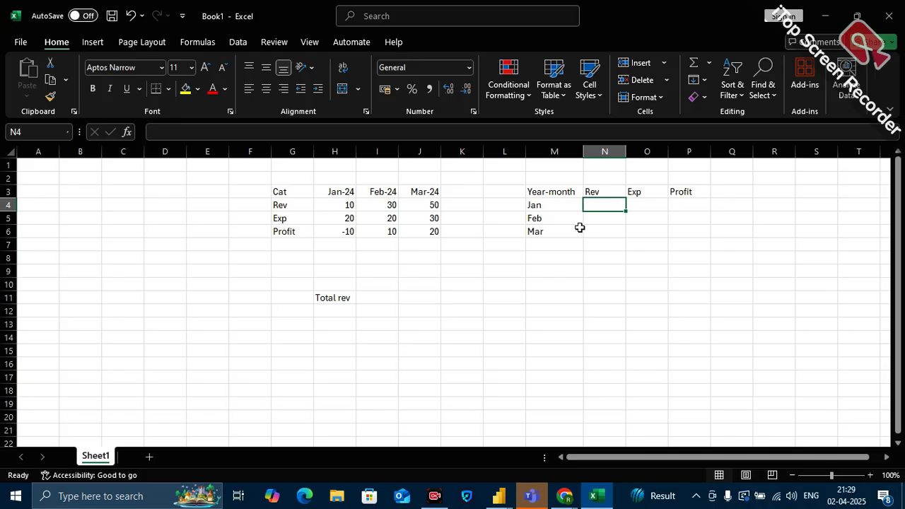
{"action": "type", "text": "10"}
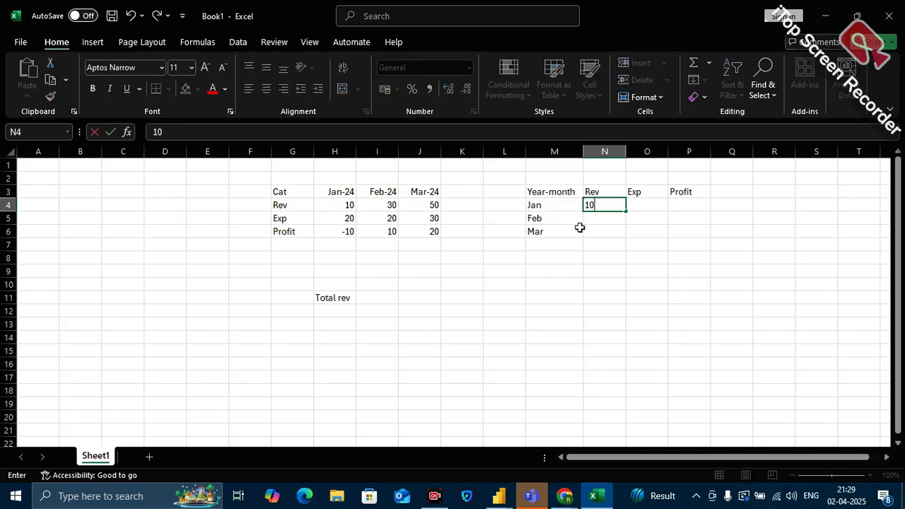
{"action": "left_click", "coordinate": [637, 205]}
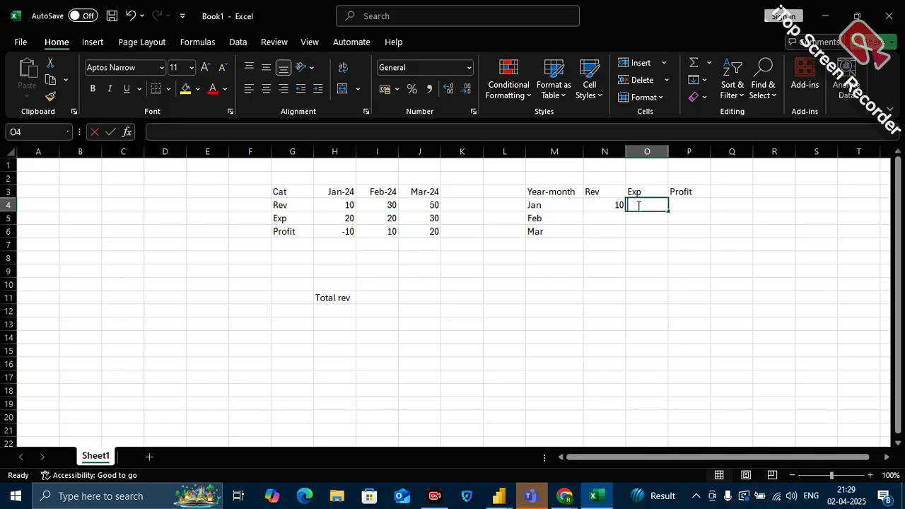
{"action": "type", "text": "20"}
{"action": "left_click", "coordinate": [697, 205]}
{"action": "type", "text": "-10"}
{"action": "left_click", "coordinate": [679, 230]}
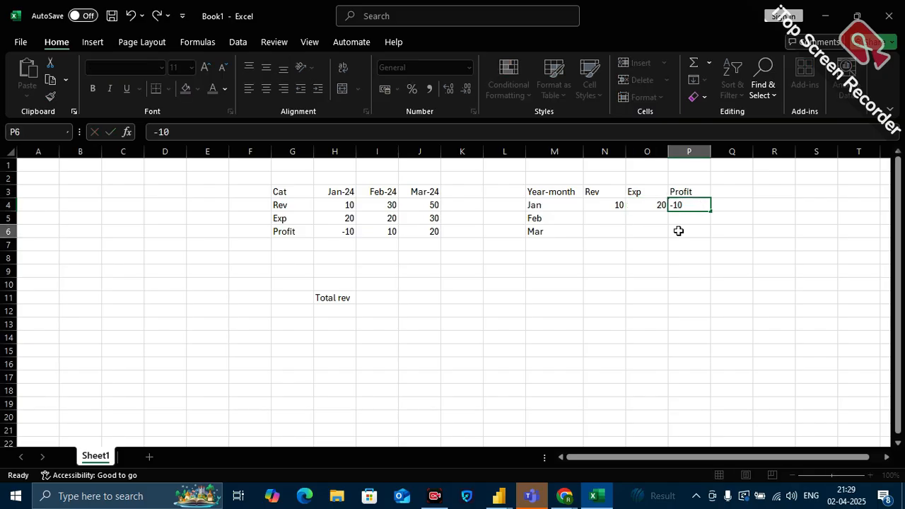
Step: Fill the Feb row of the second table with Rev 30, Exp 20 and Profit 10
{"action": "left_click", "coordinate": [597, 220]}
{"action": "type", "text": "3-"}
{"action": "left_click", "coordinate": [639, 218]}
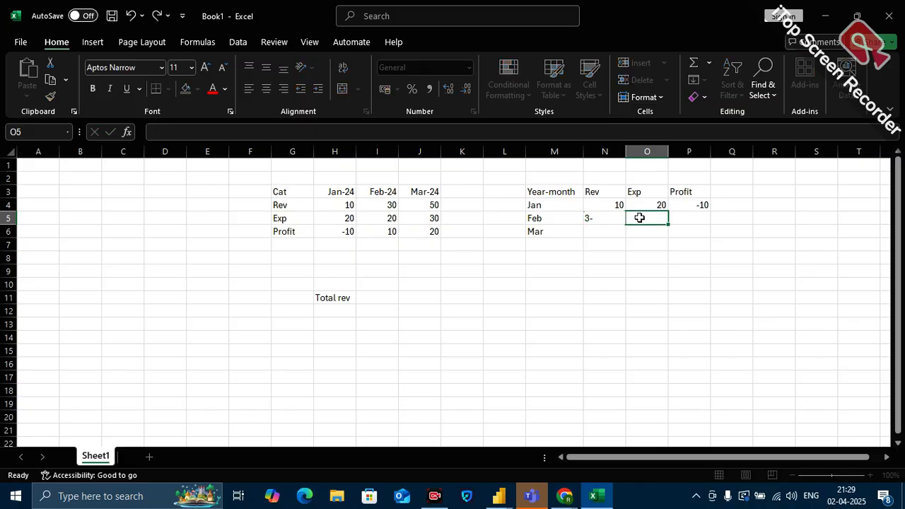
{"action": "type", "text": "20"}
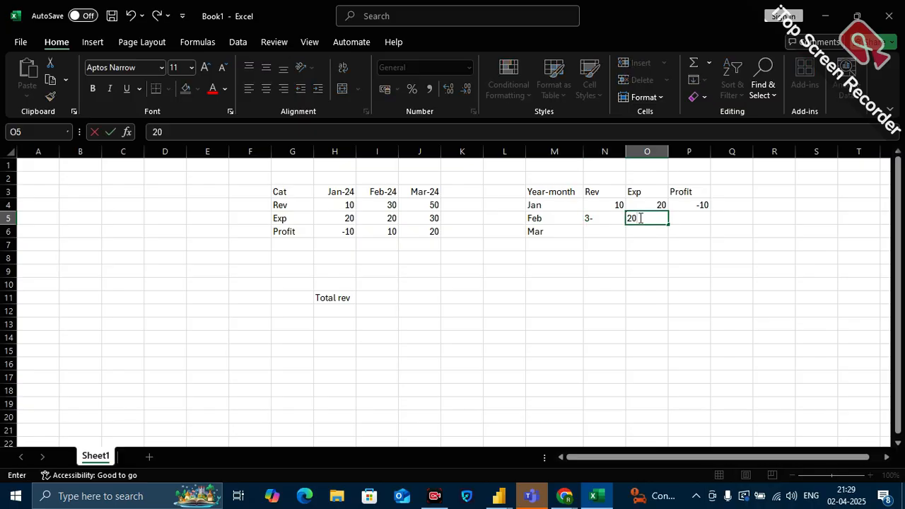
{"action": "double_click", "coordinate": [605, 217]}
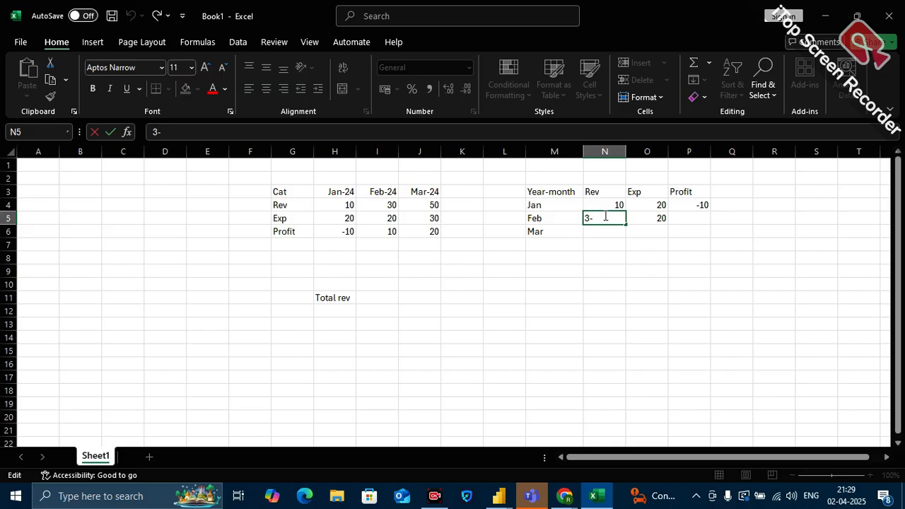
{"action": "left_click", "coordinate": [675, 218]}
{"action": "type", "text": "10"}
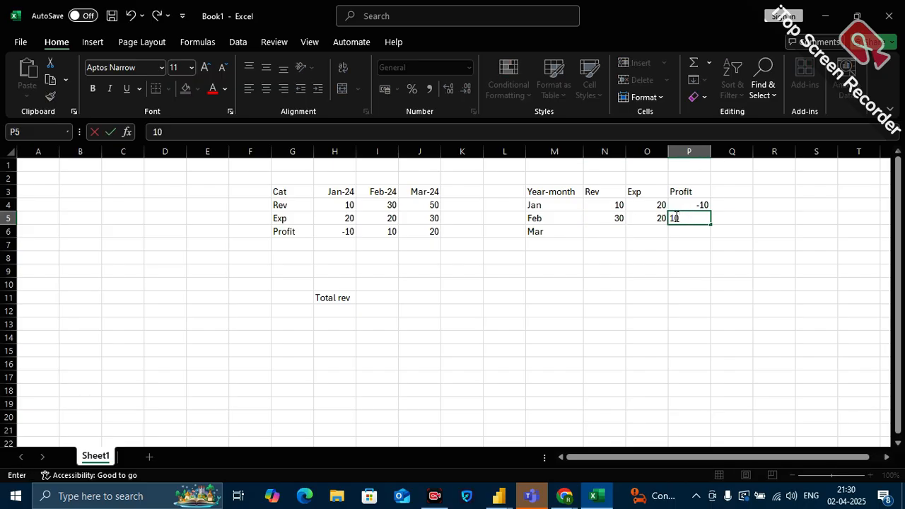
Step: Fill the Mar row of the second table with Rev 50, Exp 30 and Profit 20
{"action": "left_click", "coordinate": [606, 238]}
{"action": "type", "text": "50"}
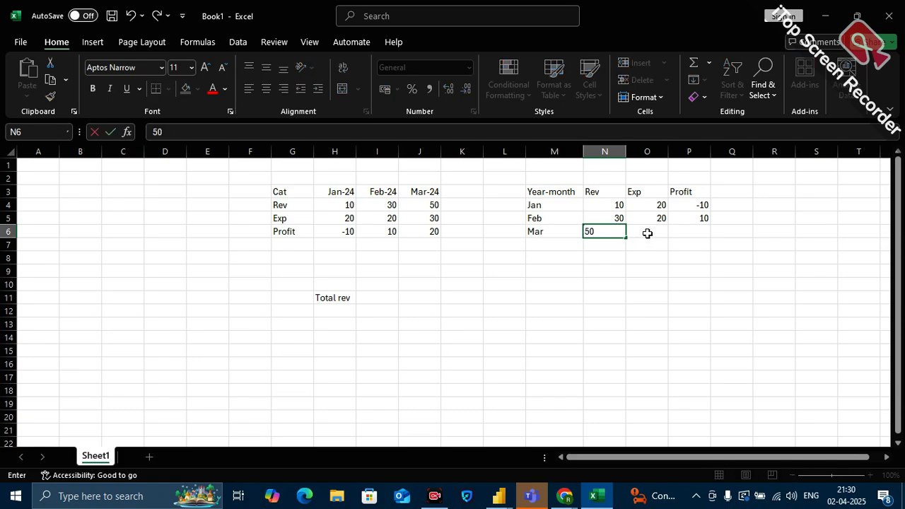
{"action": "left_click", "coordinate": [647, 234]}
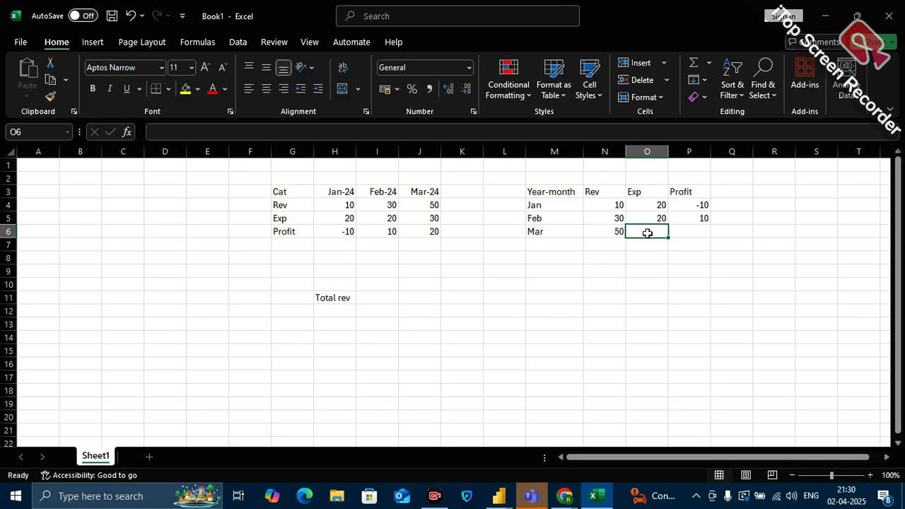
{"action": "type", "text": "3-"}
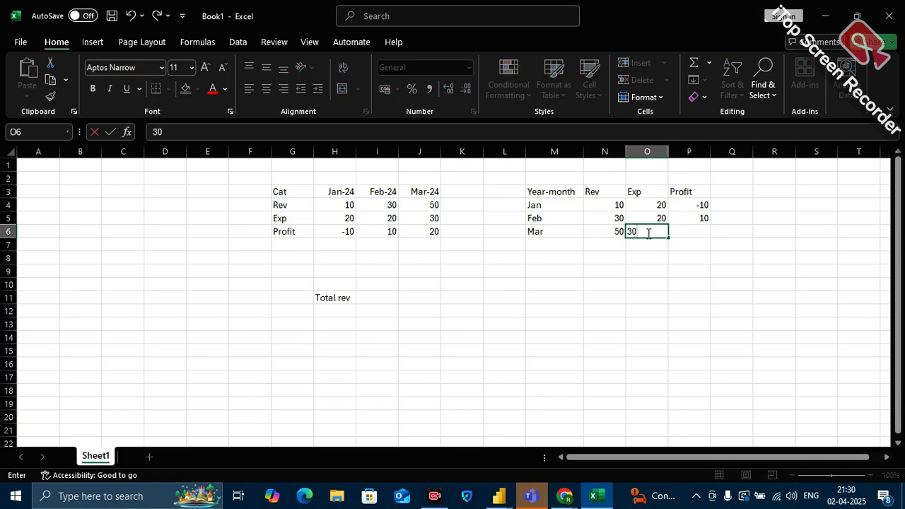
{"action": "left_click", "coordinate": [693, 235]}
{"action": "type", "text": "2"}
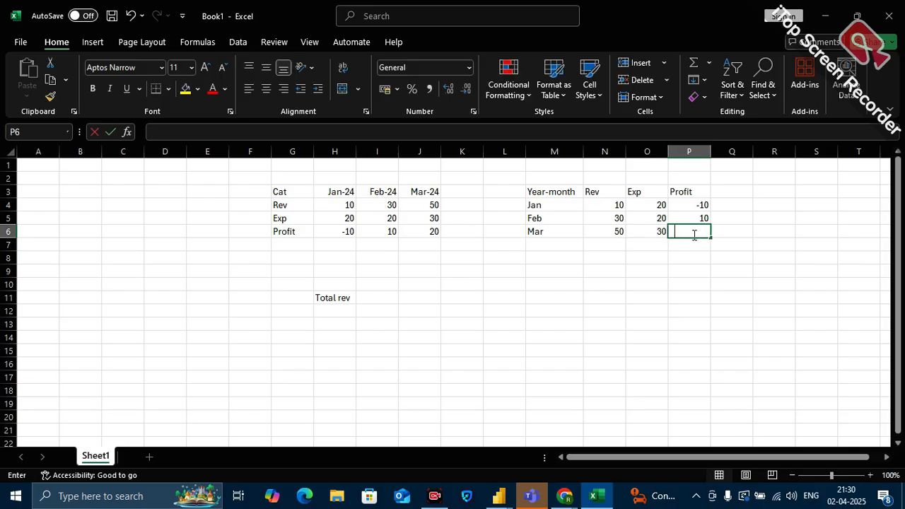
{"action": "type", "text": "0"}
{"action": "left_click", "coordinate": [688, 331]}
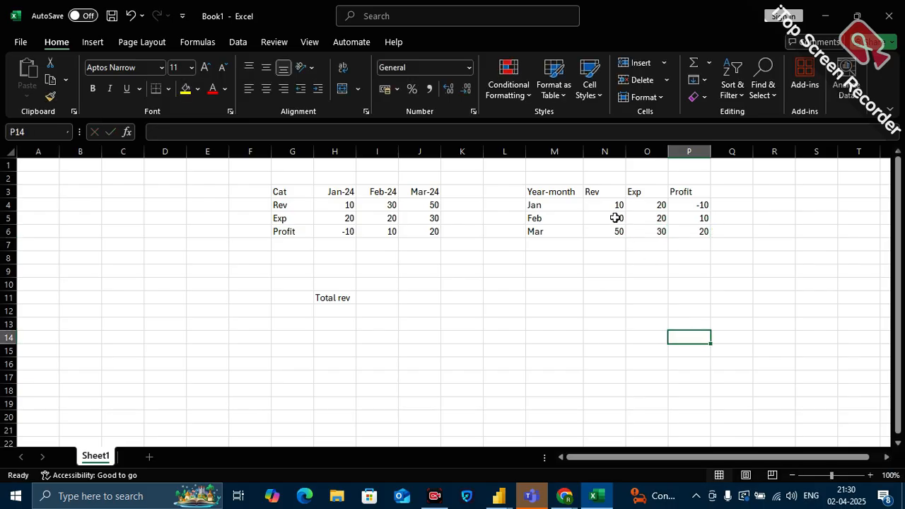
Step: Total the Rev column of the Year-month table in cell N7 with =SUM(N4:N6)
{"action": "left_click_drag", "start_coordinate": [556, 190], "coordinate": [691, 227]}
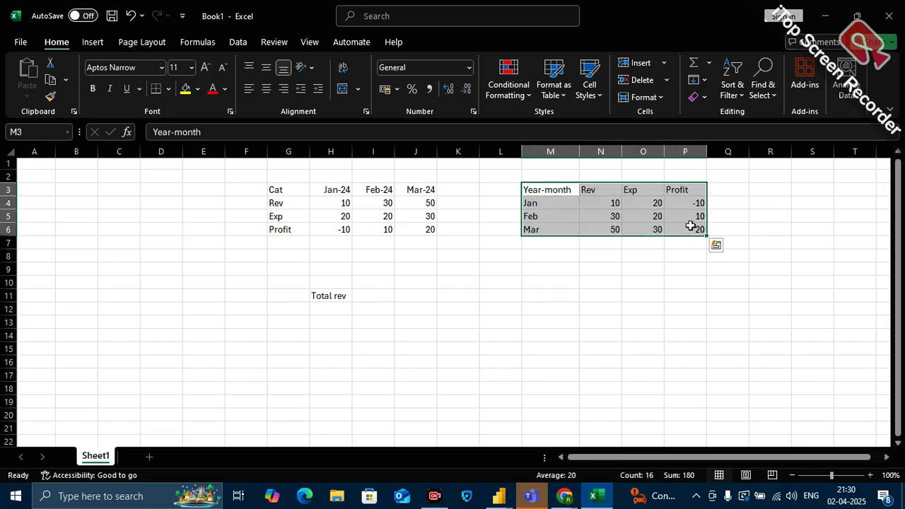
{"action": "left_click", "coordinate": [601, 151]}
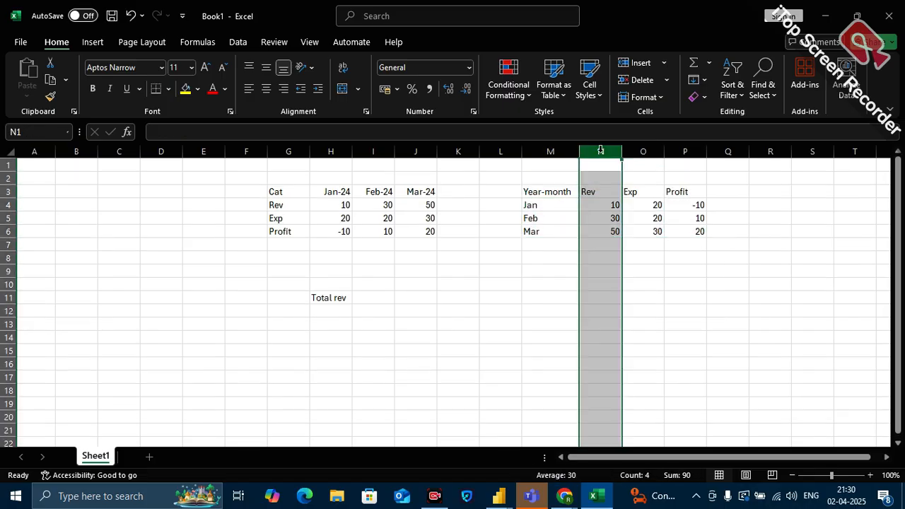
{"action": "left_click", "coordinate": [599, 249]}
{"action": "type", "text": "=s"}
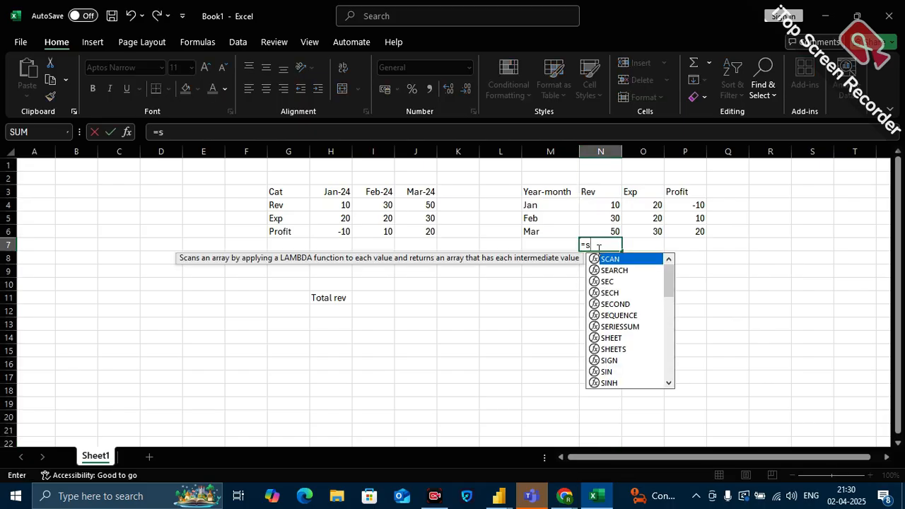
{"action": "type", "text": "um("}
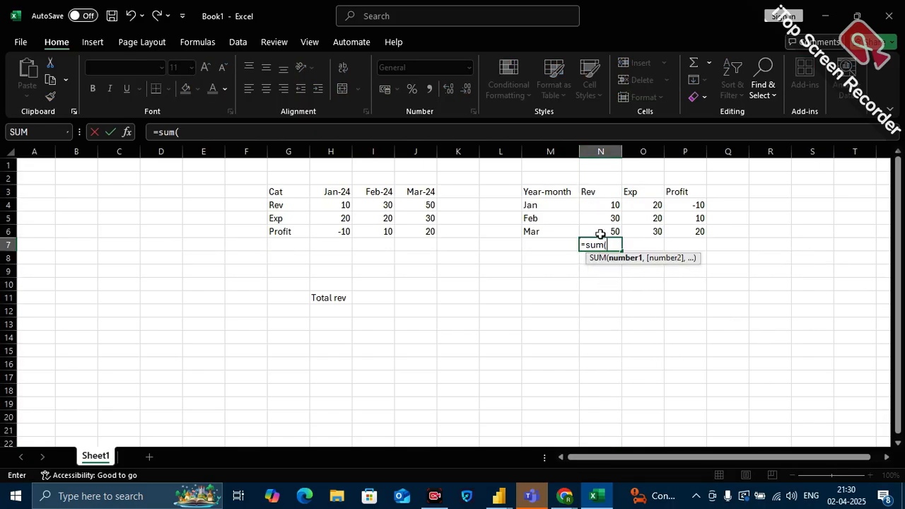
{"action": "left_click_drag", "start_coordinate": [606, 205], "coordinate": [603, 225]}
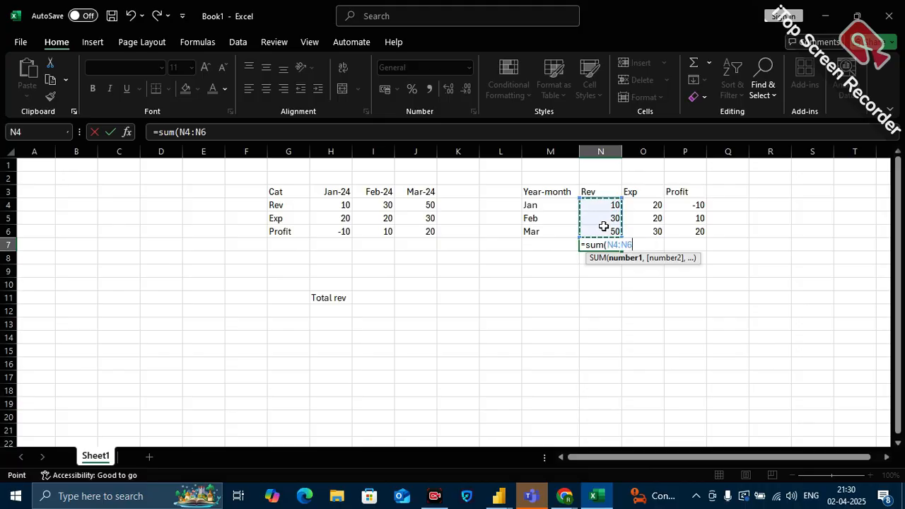
{"action": "type", "text": ")"}
{"action": "key", "text": "Return"}
{"action": "left_click", "coordinate": [613, 246]}
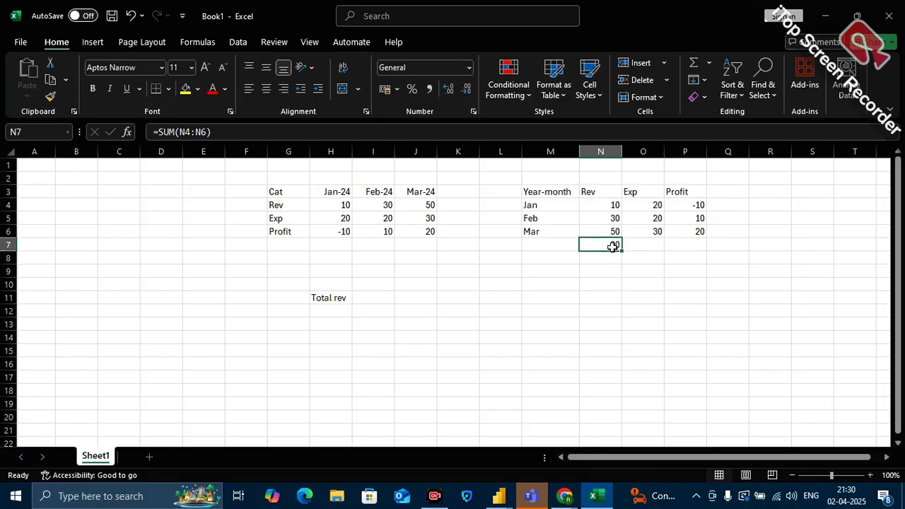
{"action": "left_click", "coordinate": [650, 245]}
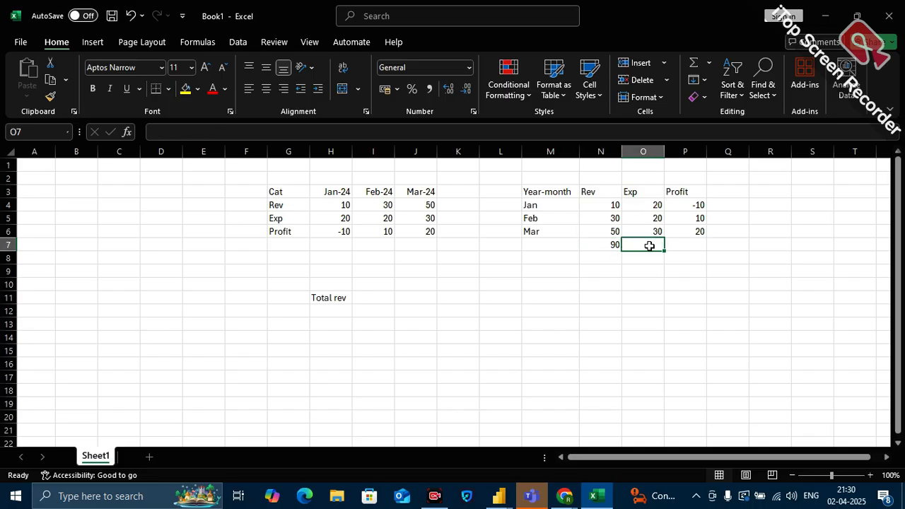
{"action": "left_click", "coordinate": [685, 241]}
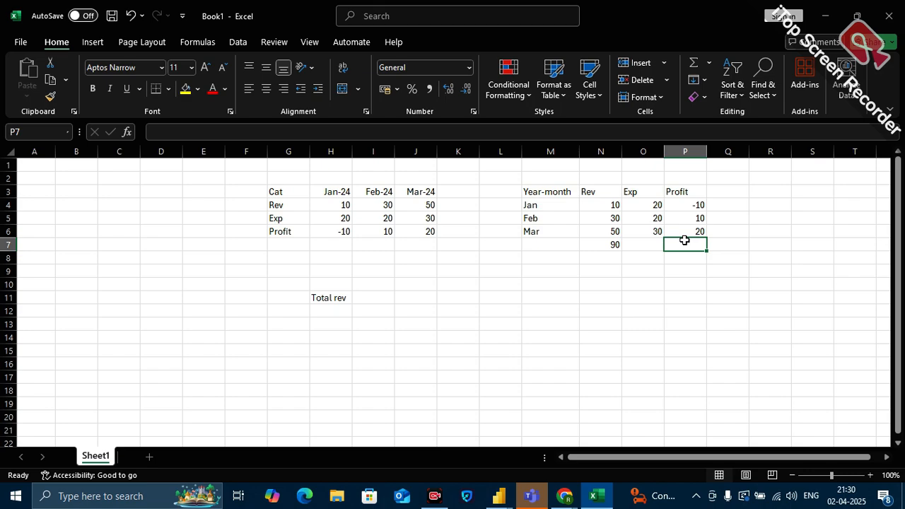
{"action": "left_click_drag", "start_coordinate": [246, 179], "coordinate": [512, 311]}
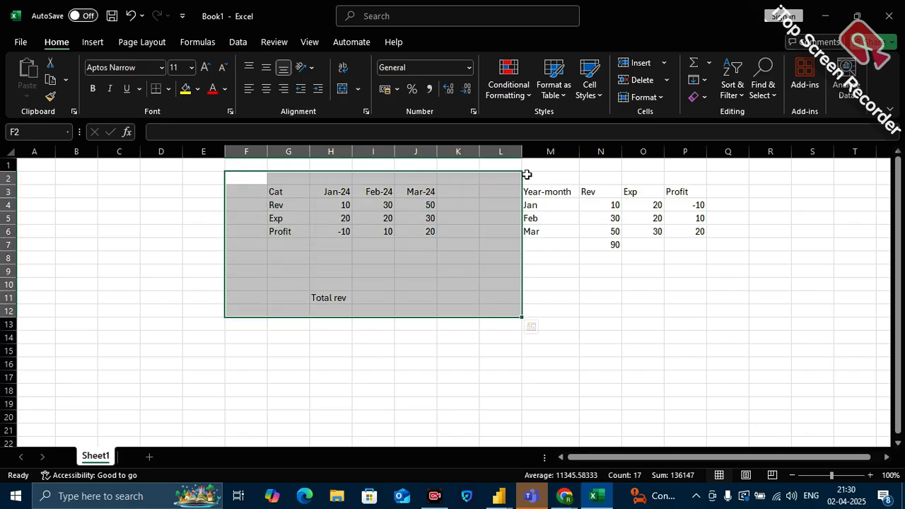
{"action": "left_click", "coordinate": [452, 219]}
{"action": "left_click_drag", "start_coordinate": [274, 178], "coordinate": [416, 282]}
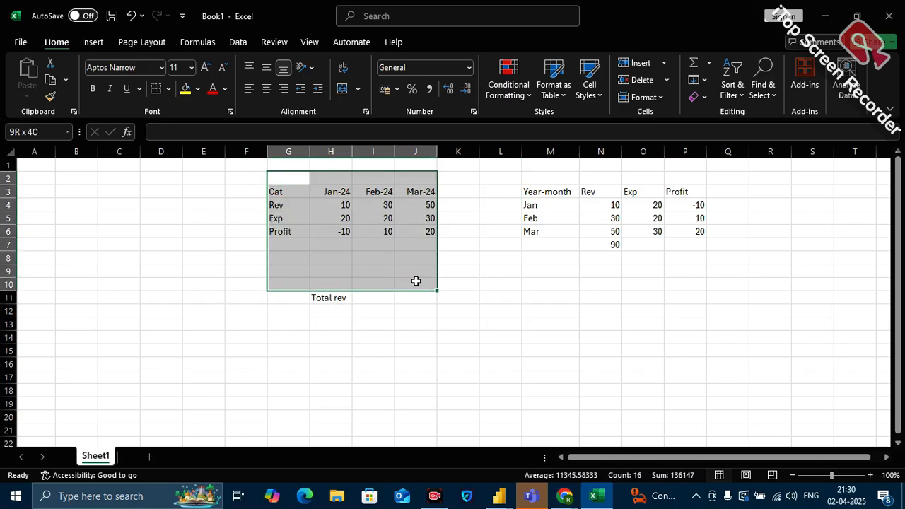
{"action": "left_click_drag", "start_coordinate": [505, 178], "coordinate": [724, 268]}
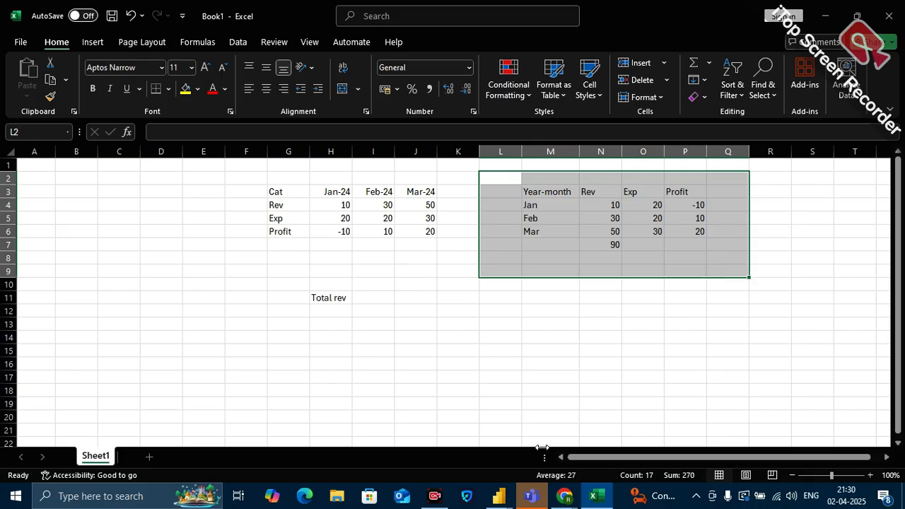
Step: Switch to the Power Query Editor and unpivot all columns of Unpivot_Demo other than the unnamed first column
{"action": "mouse_move", "coordinate": [499, 496]}
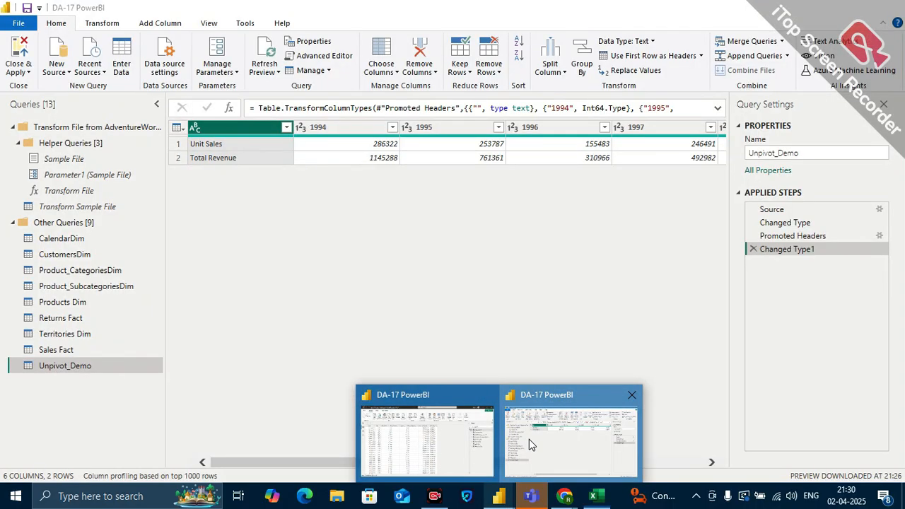
{"action": "left_click", "coordinate": [529, 439]}
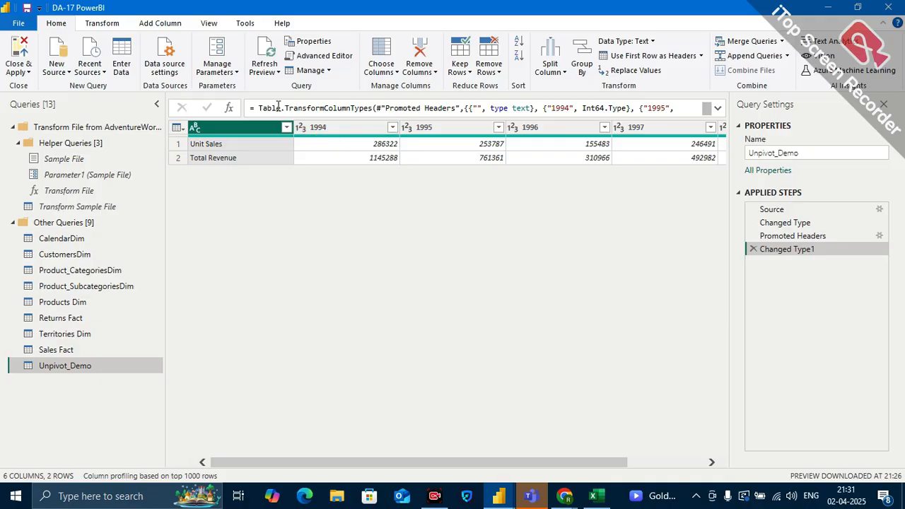
{"action": "left_click", "coordinate": [111, 23]}
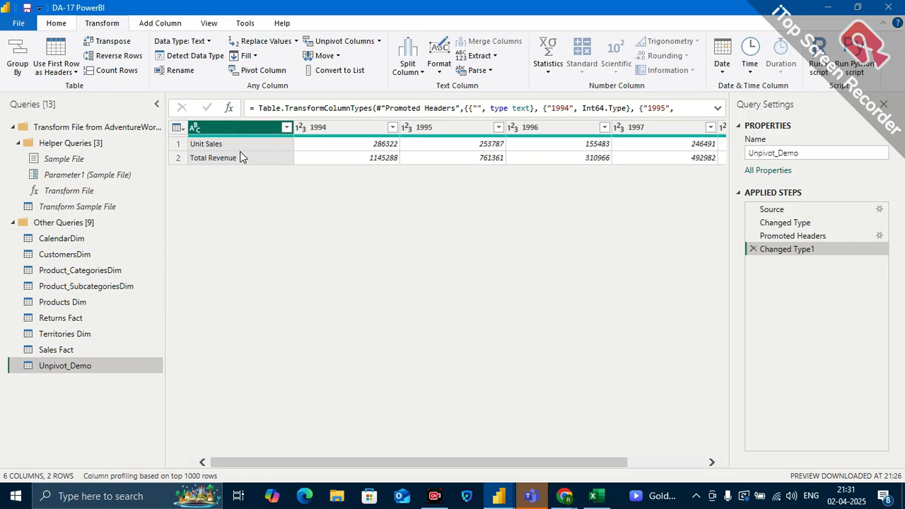
{"action": "left_click", "coordinate": [379, 41]}
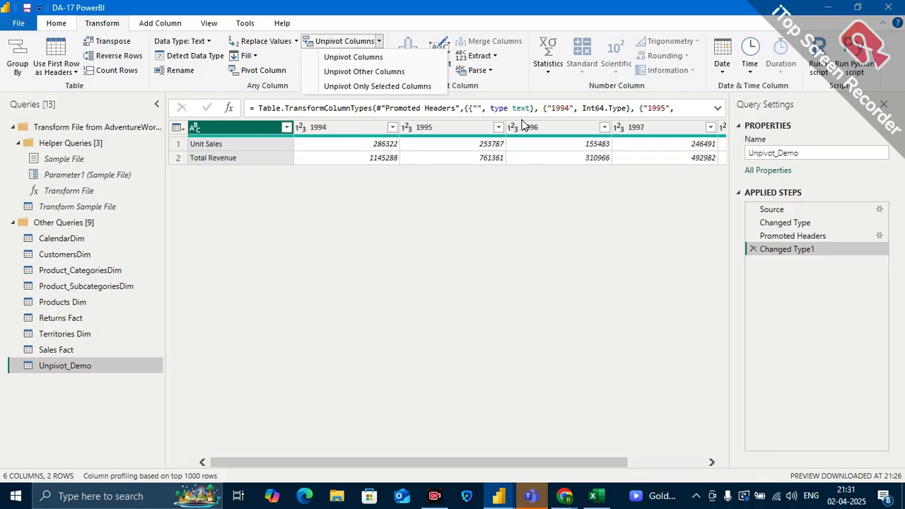
{"action": "left_click", "coordinate": [372, 74]}
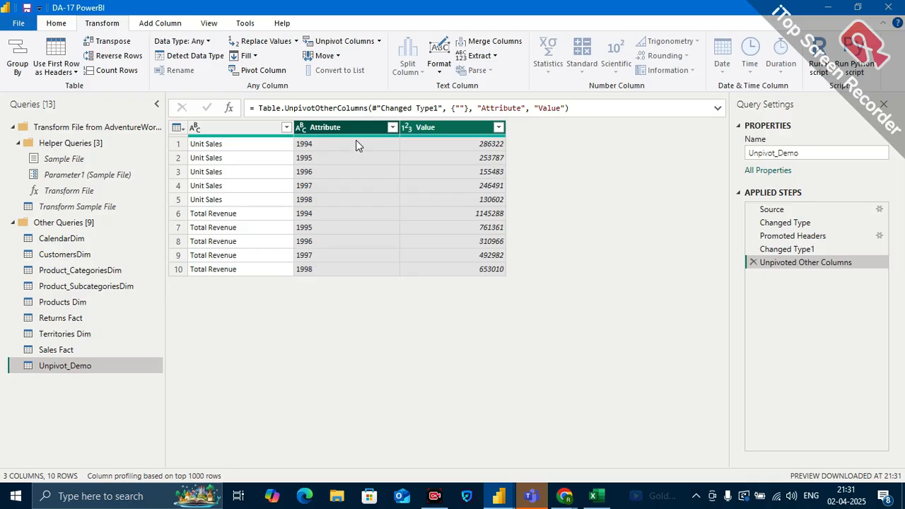
Step: Pivot the unnamed column holding Unit Sales and Total Revenue, using Value as the values column
{"action": "left_click", "coordinate": [263, 128]}
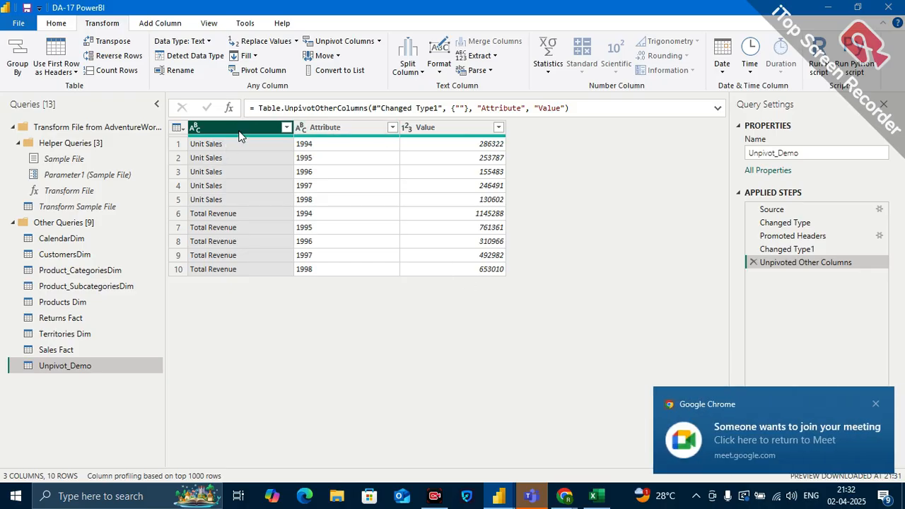
{"action": "left_click", "coordinate": [273, 72]}
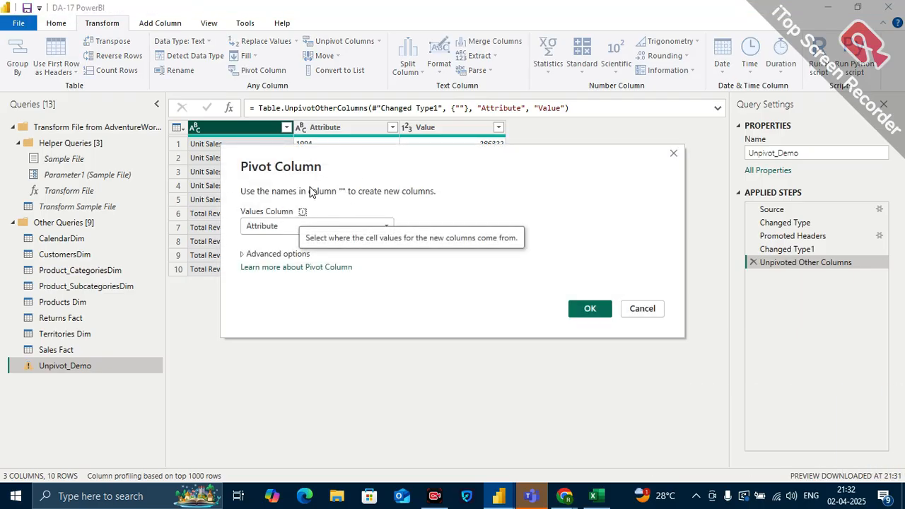
{"action": "left_click", "coordinate": [388, 227]}
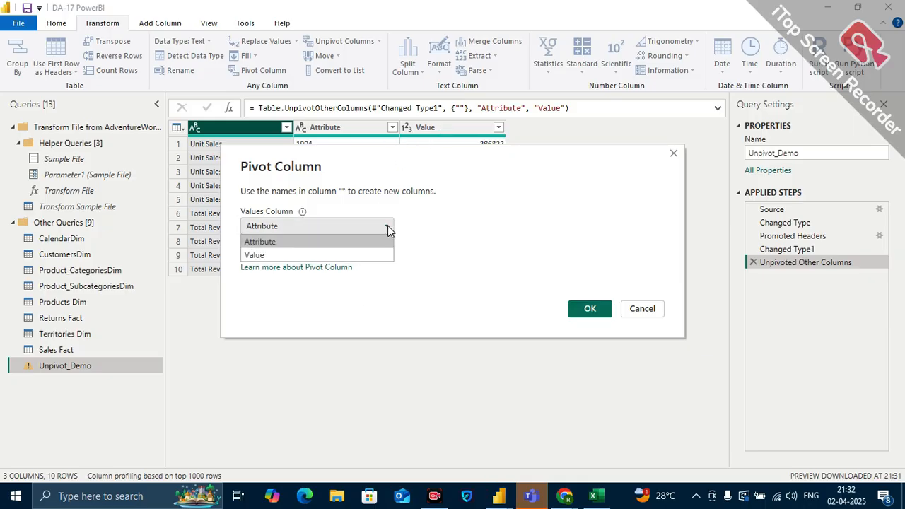
{"action": "left_click", "coordinate": [276, 253]}
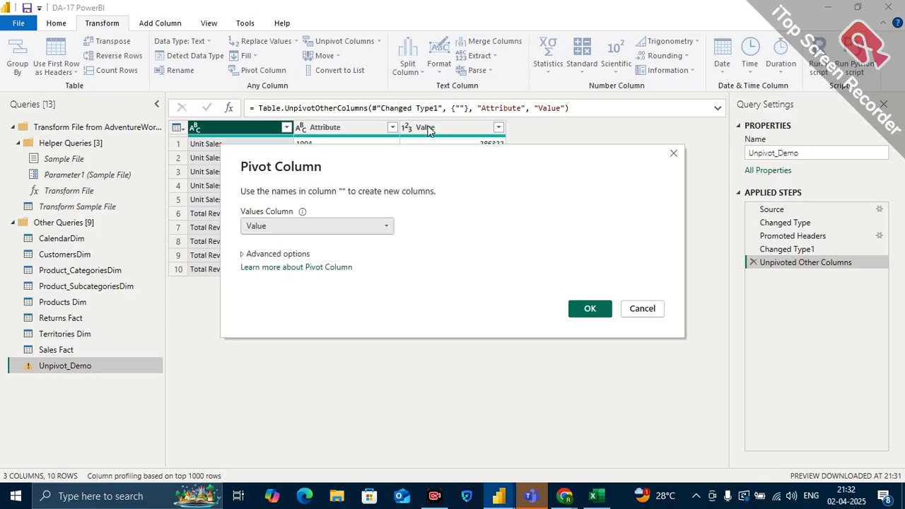
{"action": "left_click", "coordinate": [592, 309]}
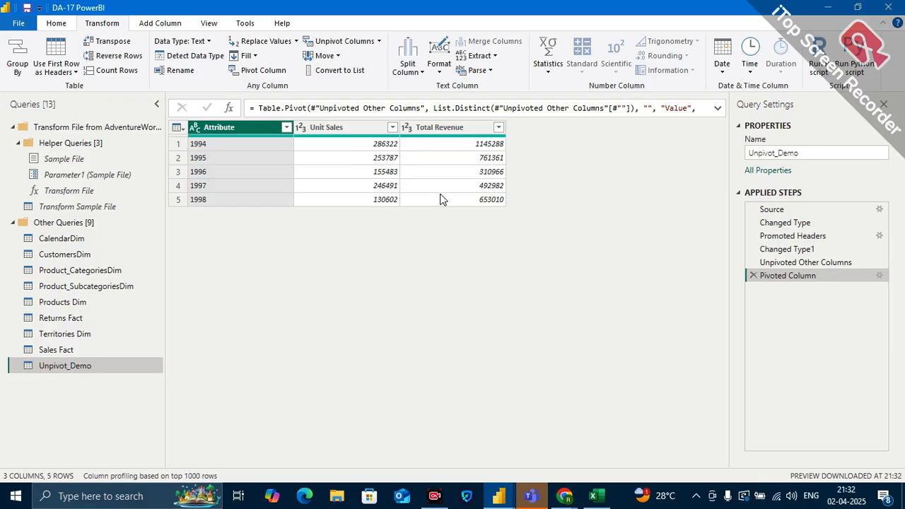
Step: Admit the waiting participant to the Google Meet call and return to the Power Query Editor
{"action": "mouse_move", "coordinate": [564, 495]}
{"action": "left_click", "coordinate": [507, 446]}
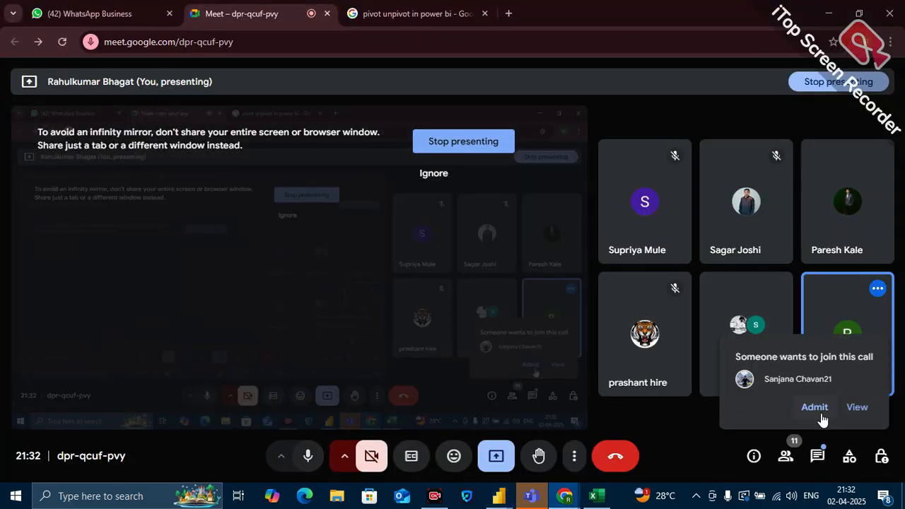
{"action": "left_click", "coordinate": [815, 407]}
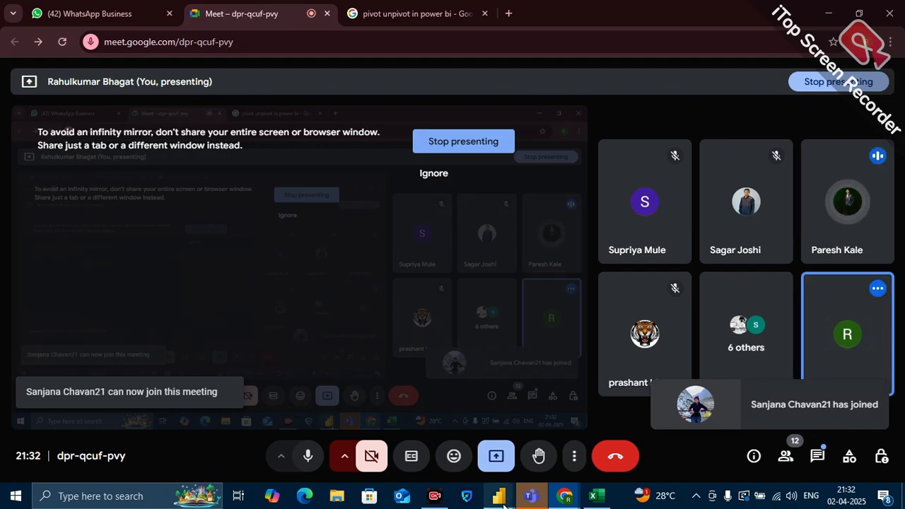
{"action": "mouse_move", "coordinate": [499, 497]}
{"action": "left_click", "coordinate": [564, 442]}
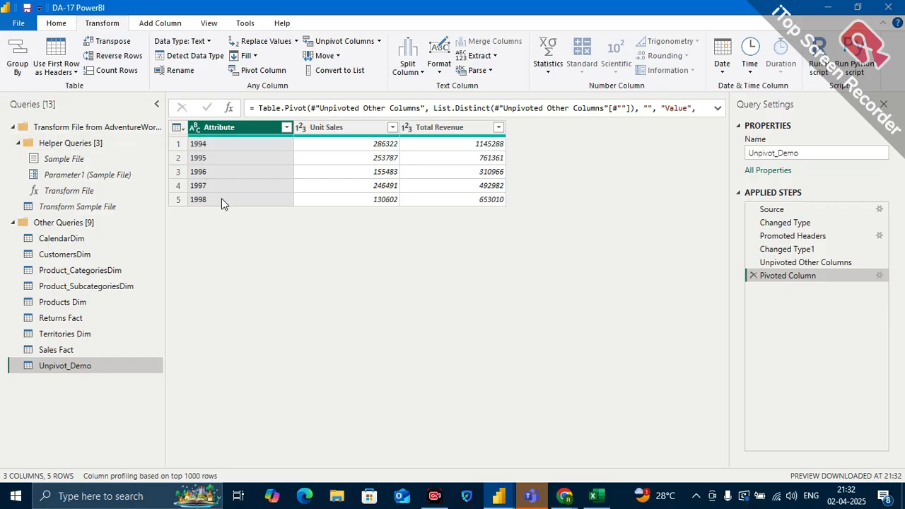
Step: Switch to the Excel workbook and enter the headers Cat in L11 and Amount in M11
{"action": "left_click", "coordinate": [596, 496]}
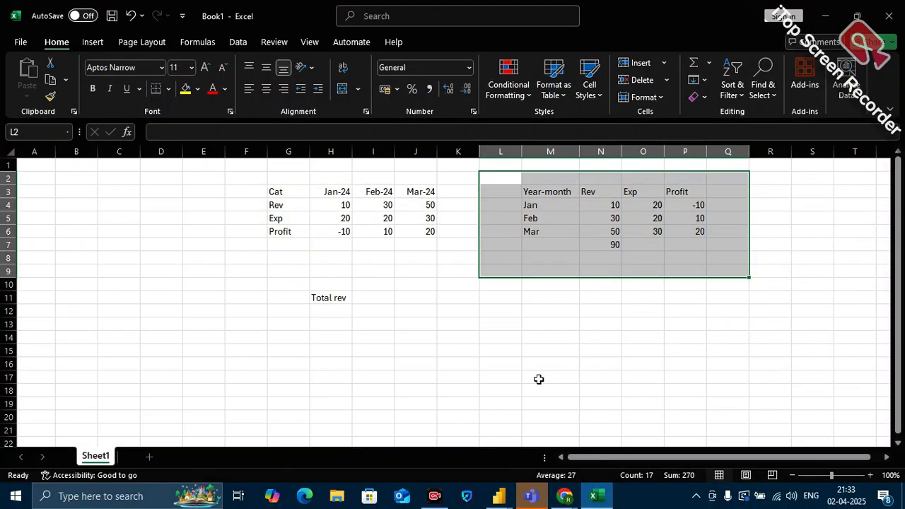
{"action": "left_click", "coordinate": [438, 338]}
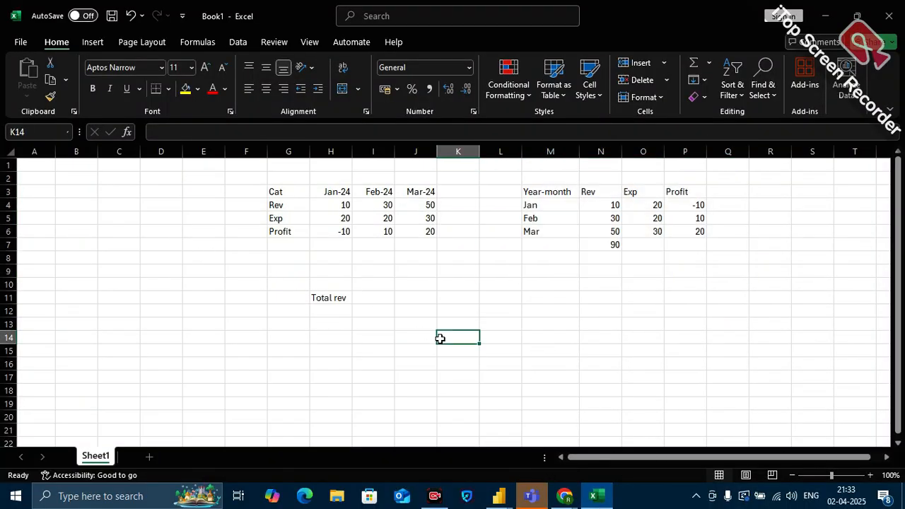
{"action": "left_click", "coordinate": [506, 299]}
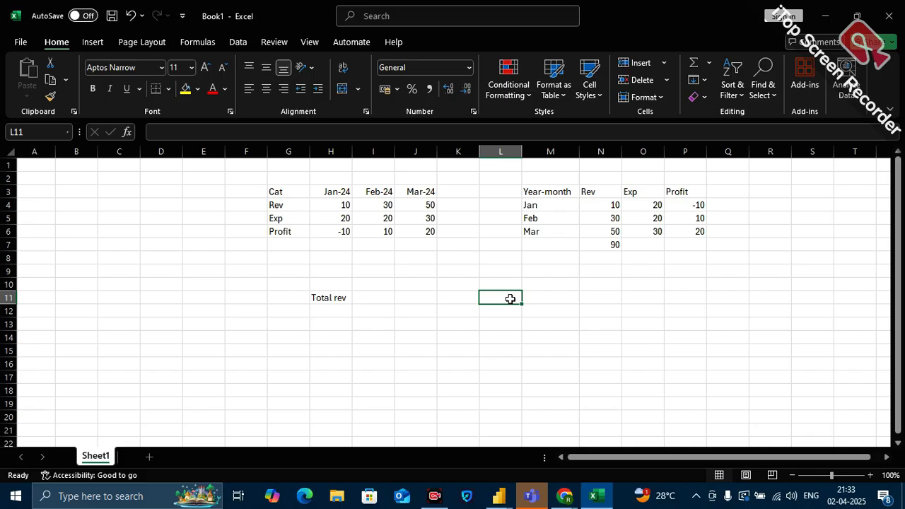
{"action": "type", "text": "Cat"}
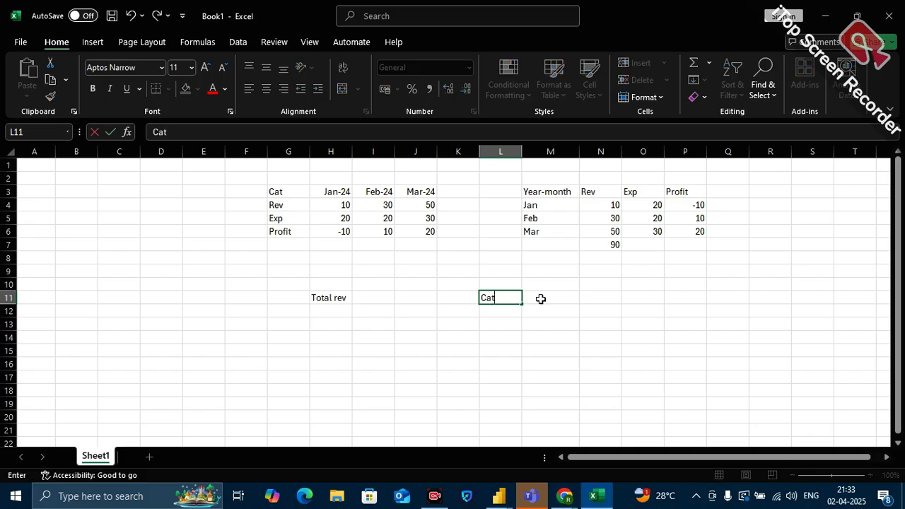
{"action": "left_click", "coordinate": [562, 296]}
{"action": "type", "text": "AMo"}
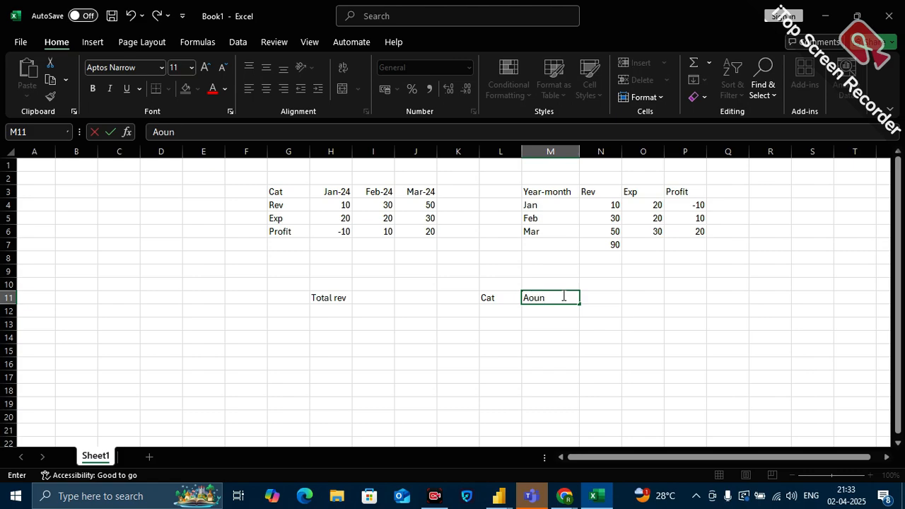
{"action": "type", "text": "mount"}
Step: Enter the categories A, A, B and C in cells L12 to L15 under Cat
{"action": "left_click", "coordinate": [488, 311]}
{"action": "type", "text": "A"}
{"action": "left_click", "coordinate": [496, 328]}
{"action": "type", "text": "A"}
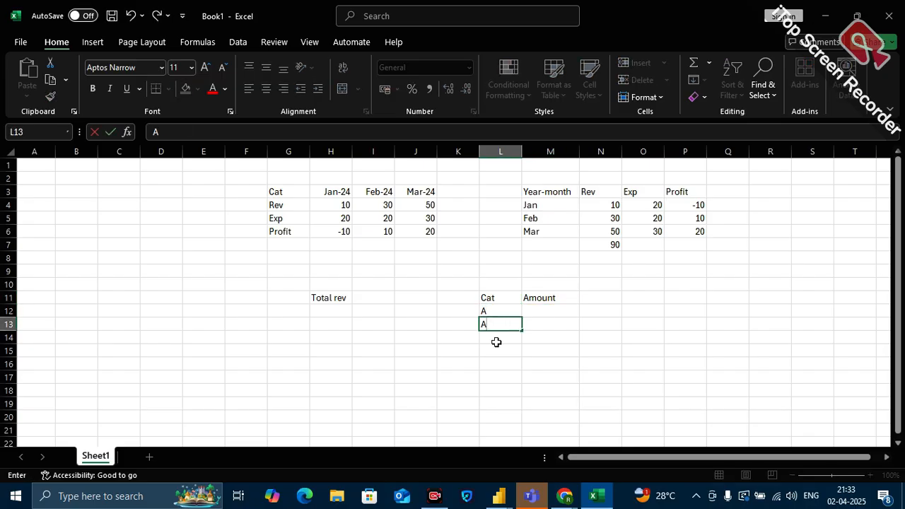
{"action": "left_click", "coordinate": [496, 342]}
{"action": "type", "text": "B"}
{"action": "left_click", "coordinate": [495, 352]}
{"action": "type", "text": "C"}
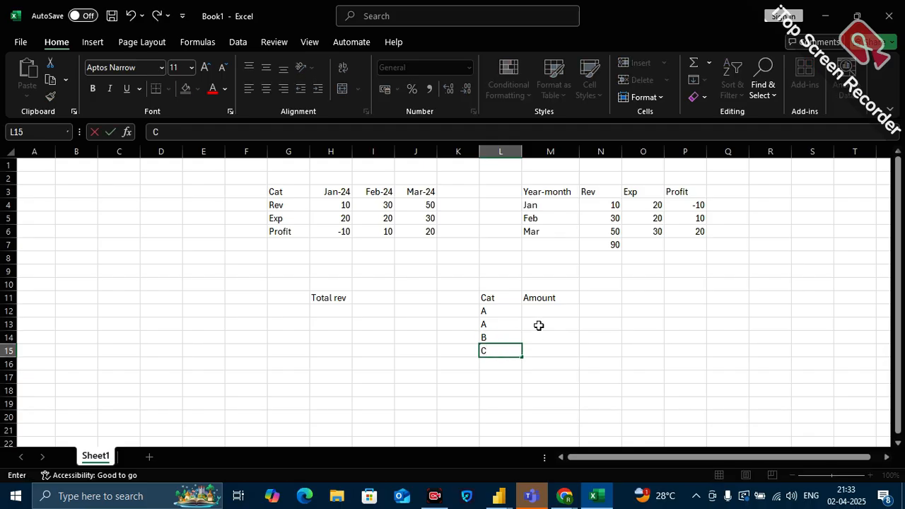
Step: Enter the amounts 10, 20, 10 and 30 in cells M12 to M15 under Amount
{"action": "left_click", "coordinate": [549, 311]}
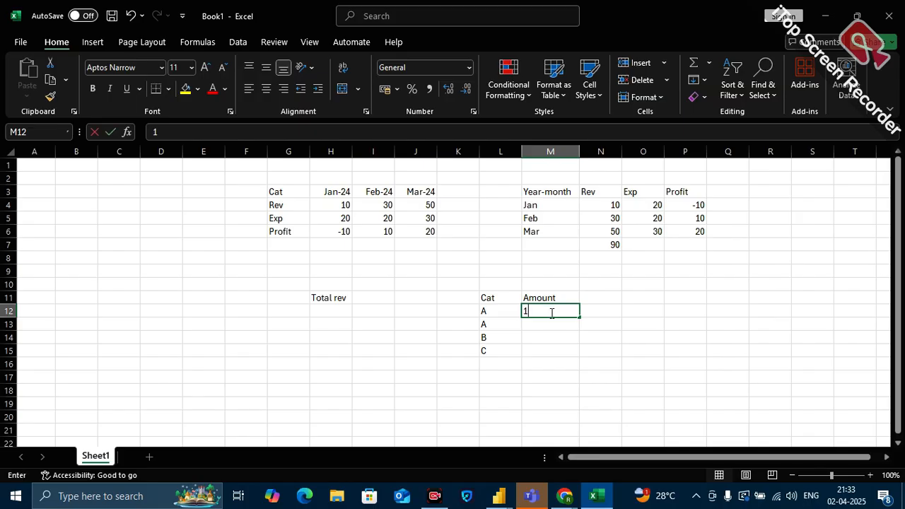
{"action": "type", "text": "10"}
{"action": "key", "text": "Return"}
{"action": "type", "text": "20"}
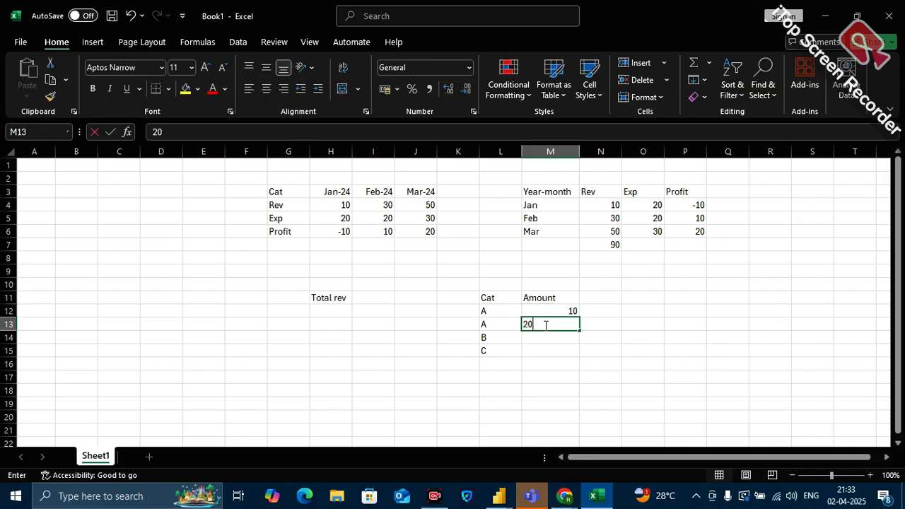
{"action": "left_click", "coordinate": [541, 338]}
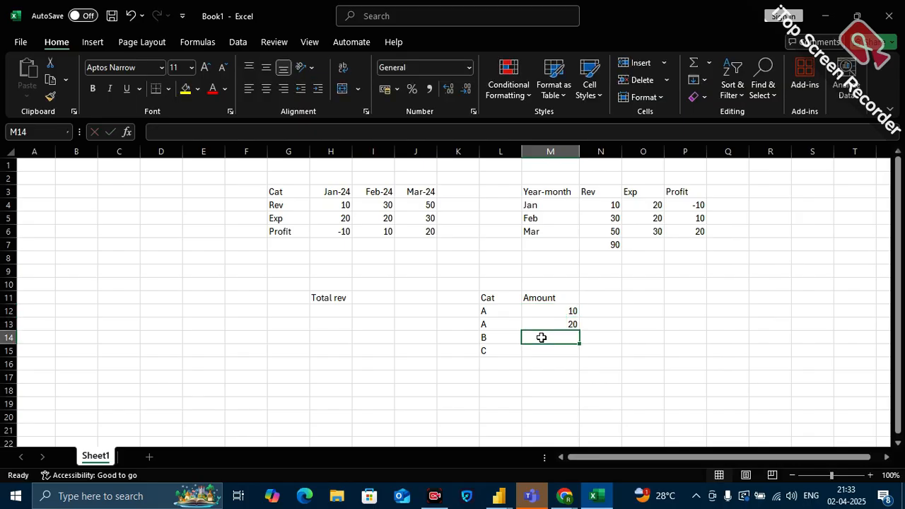
{"action": "type", "text": "10"}
{"action": "left_click", "coordinate": [541, 352]}
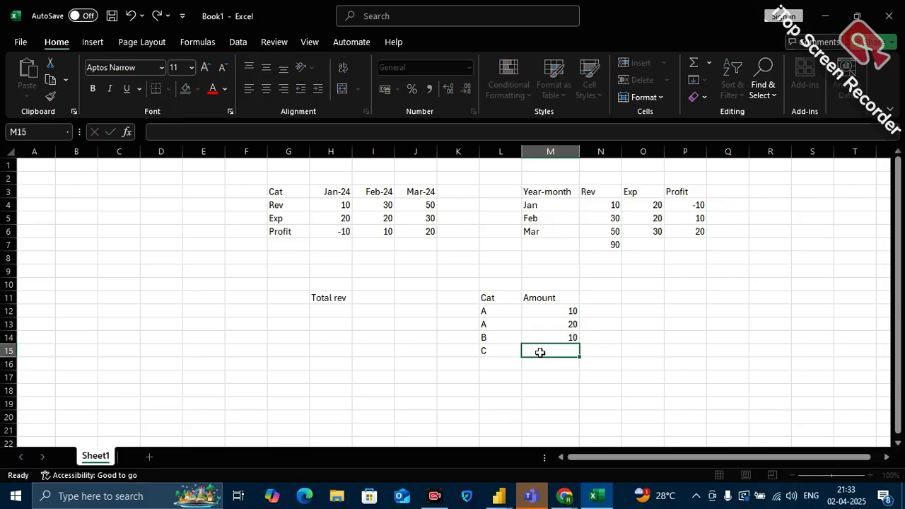
{"action": "type", "text": "30"}
{"action": "left_click", "coordinate": [606, 376]}
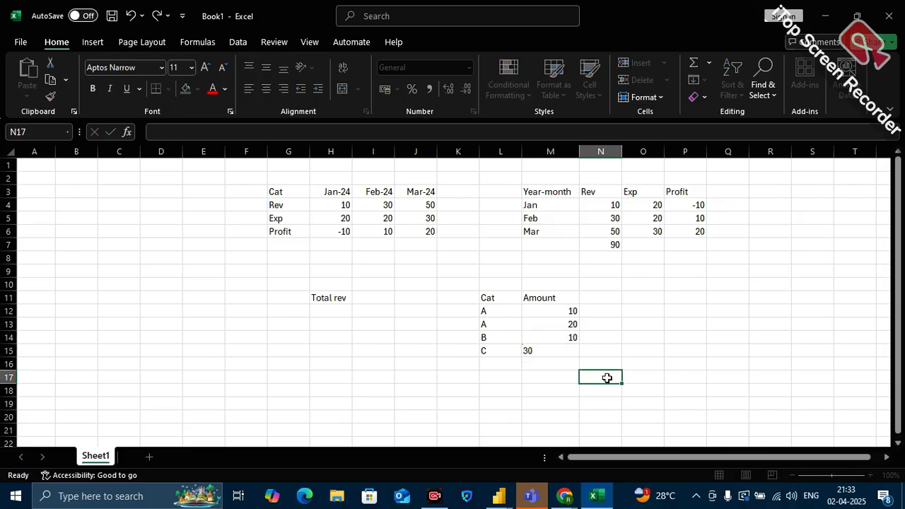
Step: List the distinct categories A, B and C in cells O12 to O14 beside the category-amount table
{"action": "left_click_drag", "start_coordinate": [505, 298], "coordinate": [497, 351]}
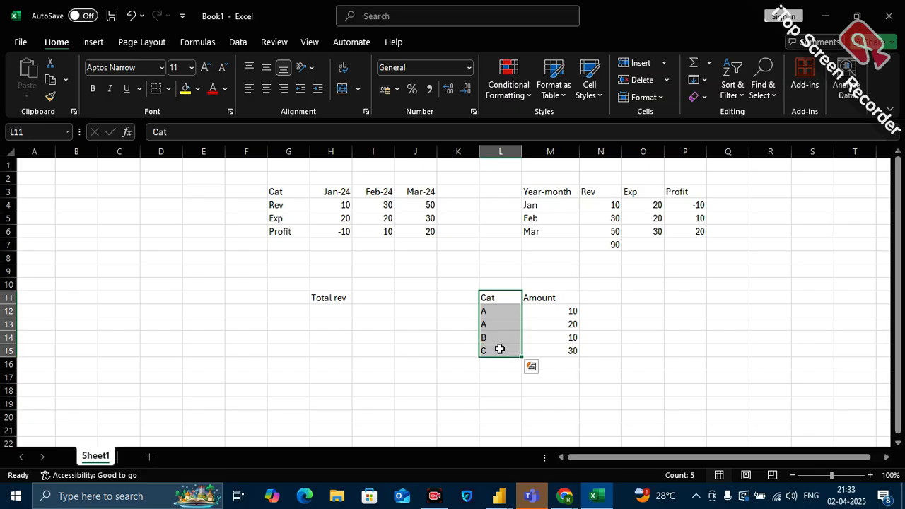
{"action": "left_click", "coordinate": [660, 299]}
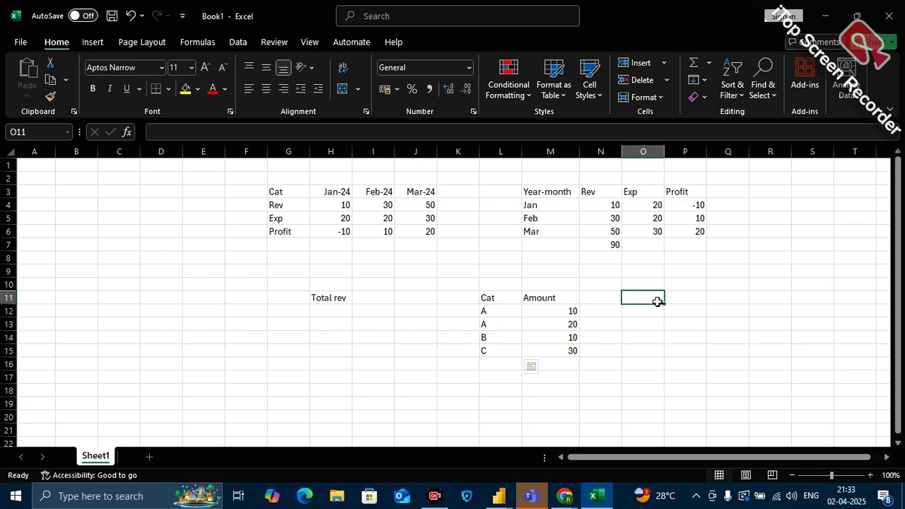
{"action": "left_click", "coordinate": [652, 311]}
{"action": "type", "text": "A"}
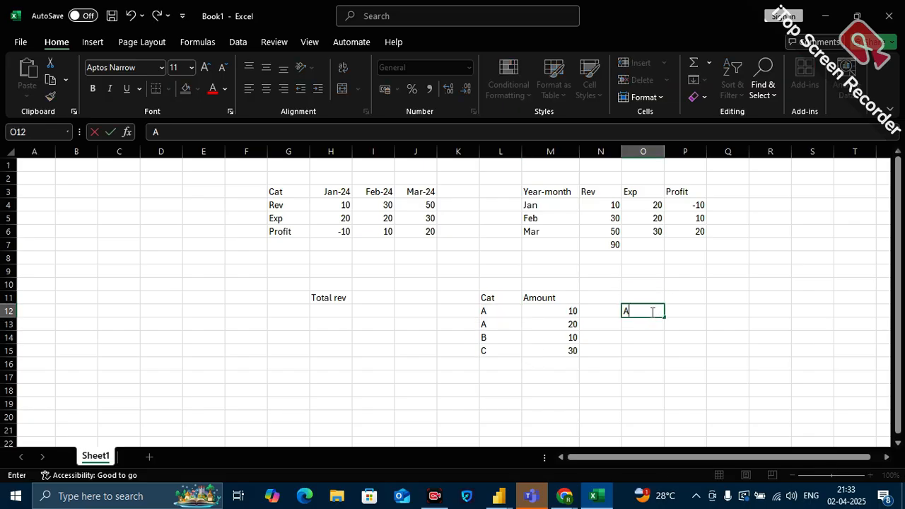
{"action": "left_click", "coordinate": [645, 322]}
{"action": "type", "text": "B"}
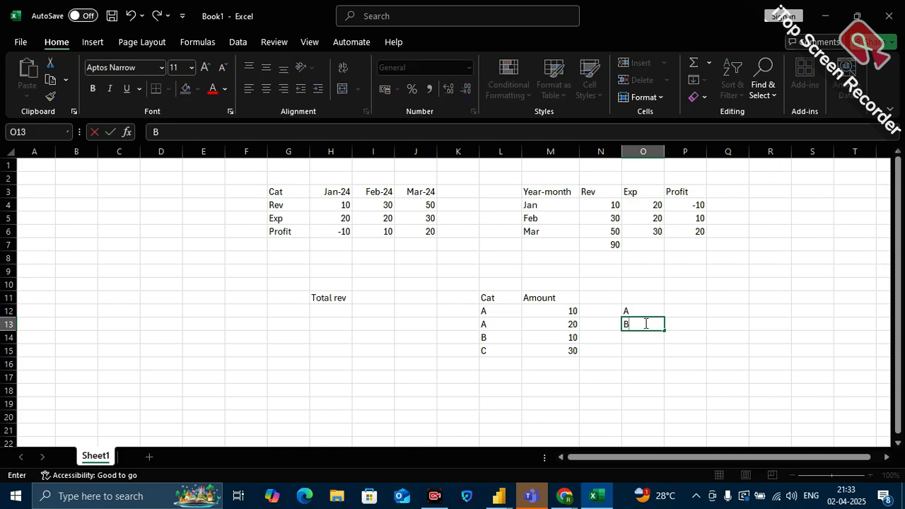
{"action": "left_click", "coordinate": [644, 337]}
{"action": "type", "text": "C"}
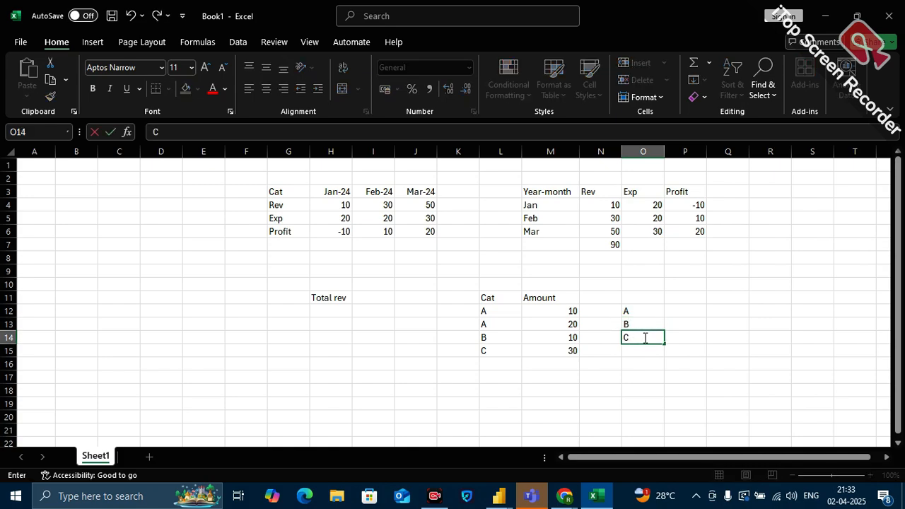
Step: Enter the category totals 30, 10 and 30 in cells P12 to P14, and select the summary range O12:P14
{"action": "left_click", "coordinate": [571, 313]}
{"action": "left_click_drag", "start_coordinate": [572, 313], "coordinate": [572, 338]}
{"action": "left_click", "coordinate": [676, 313]}
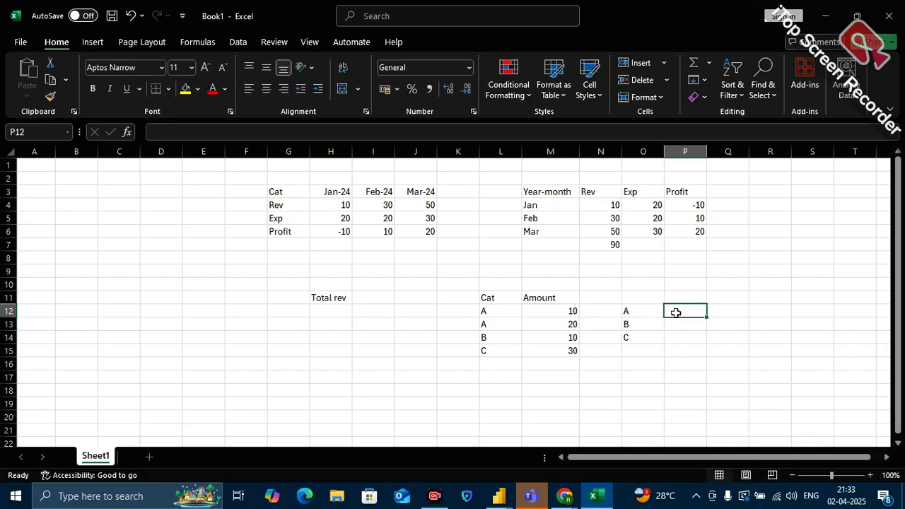
{"action": "type", "text": "2"}
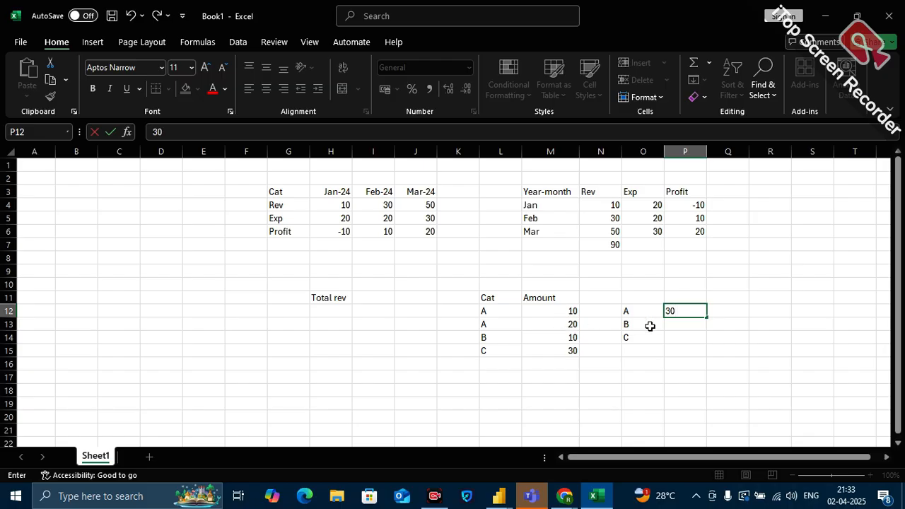
{"action": "left_click", "coordinate": [677, 327]}
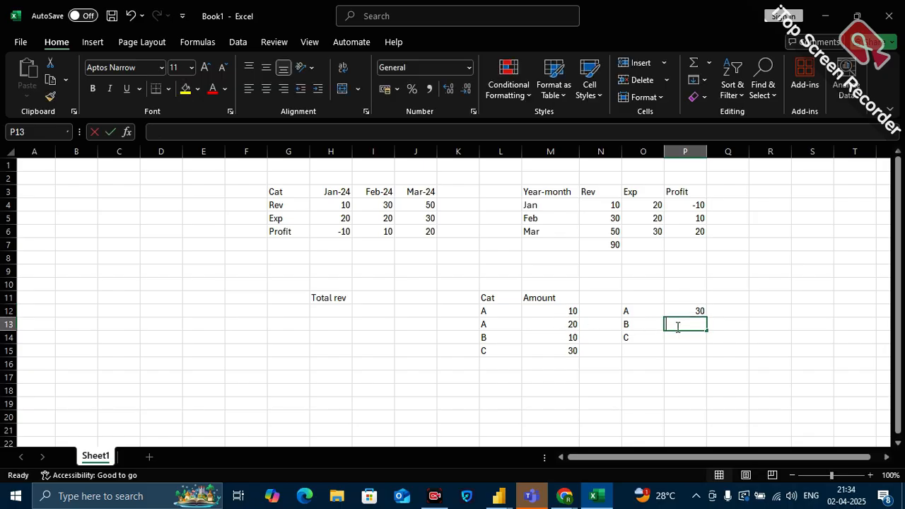
{"action": "type", "text": "10"}
{"action": "left_click", "coordinate": [684, 339]}
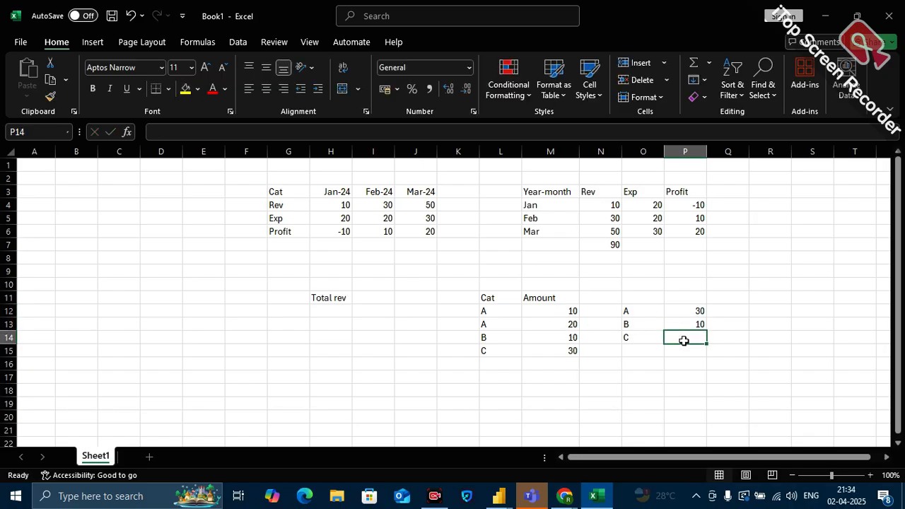
{"action": "type", "text": "30"}
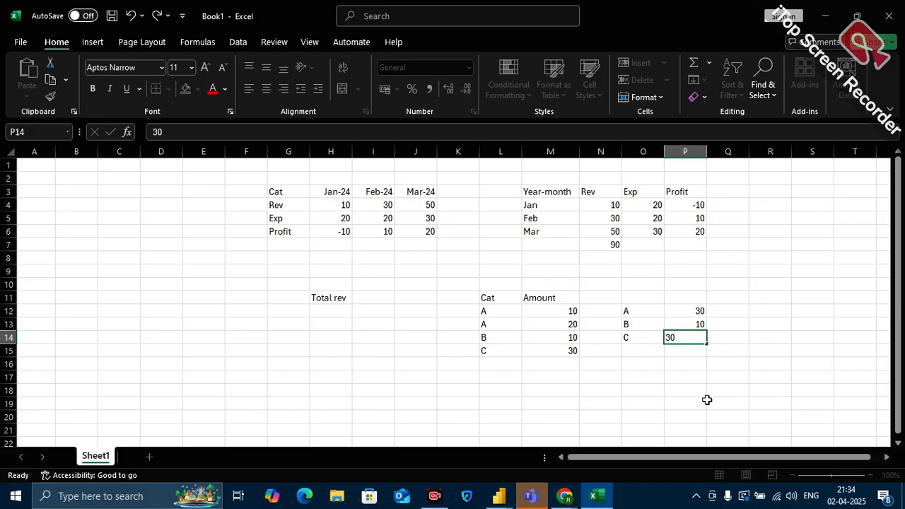
{"action": "left_click", "coordinate": [709, 400]}
{"action": "left_click_drag", "start_coordinate": [632, 309], "coordinate": [679, 337]}
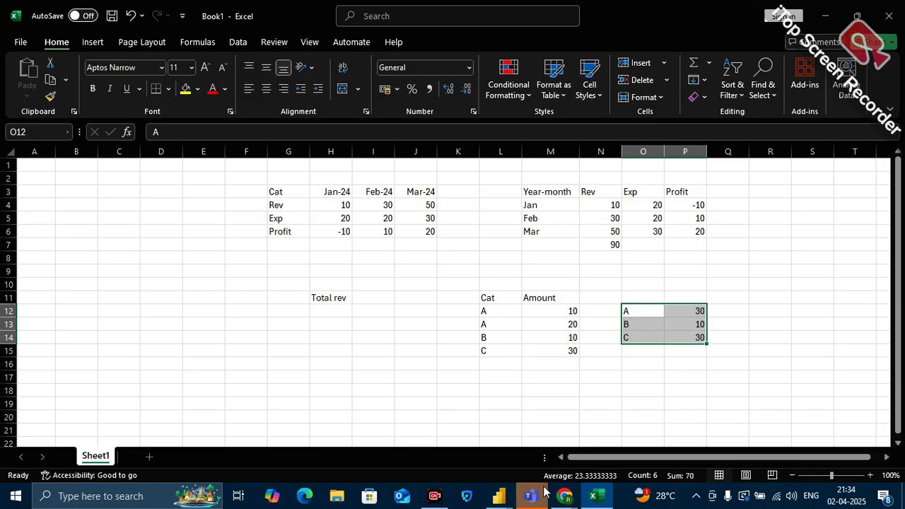
Step: Switch to the Power Query Editor and open the Sales Fact query to view its key and quantity columns
{"action": "mouse_move", "coordinate": [569, 501]}
{"action": "mouse_move", "coordinate": [498, 496]}
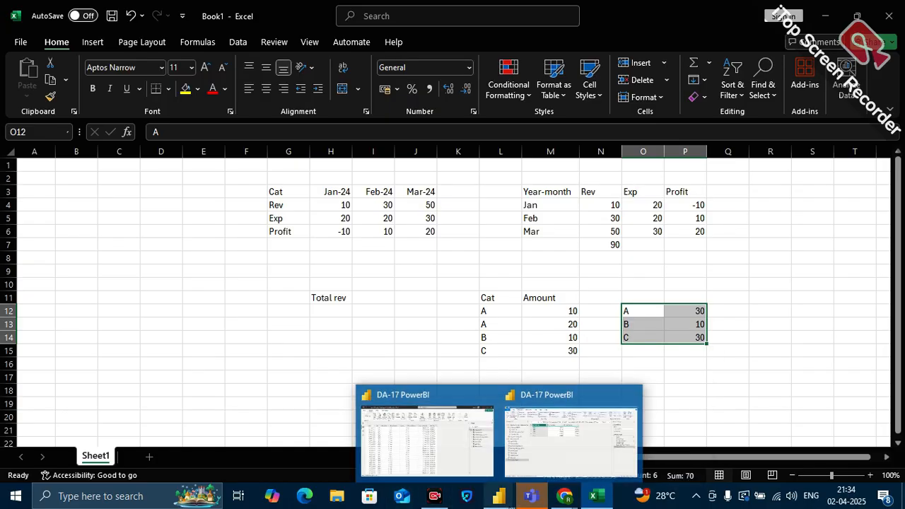
{"action": "left_click", "coordinate": [546, 449]}
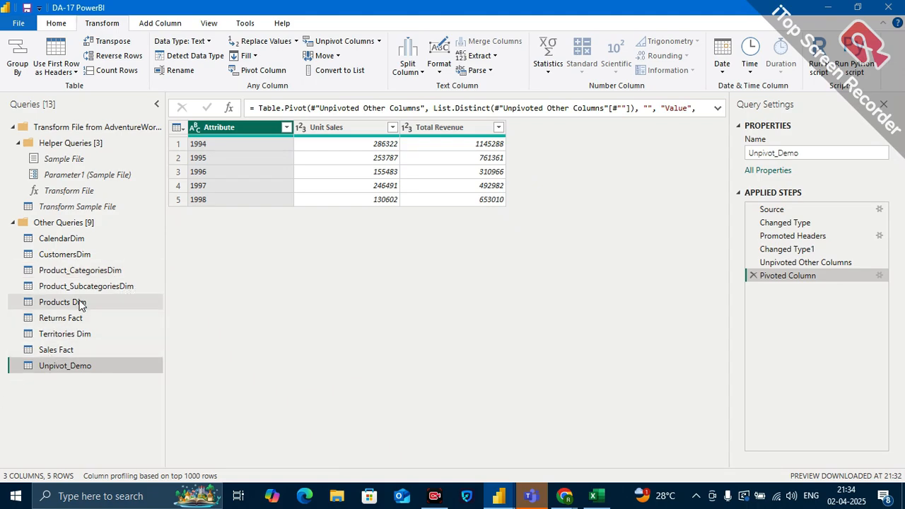
{"action": "left_click", "coordinate": [62, 254]}
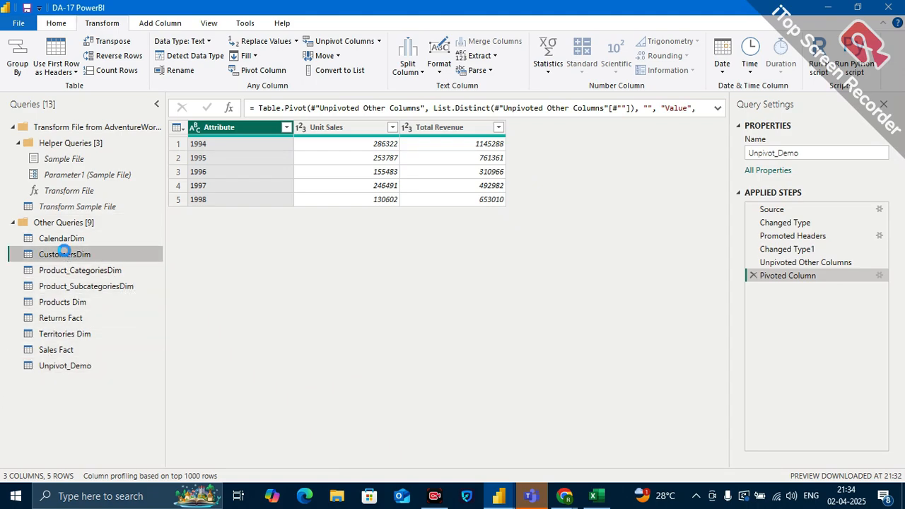
{"action": "left_click", "coordinate": [60, 348]}
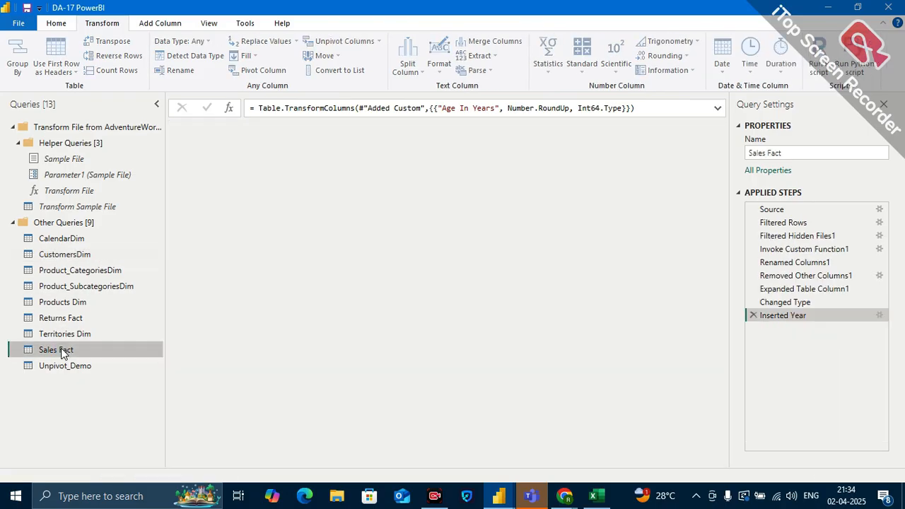
{"action": "scroll", "coordinate": [585, 276], "scroll_direction": "right", "scroll_amount": 5}
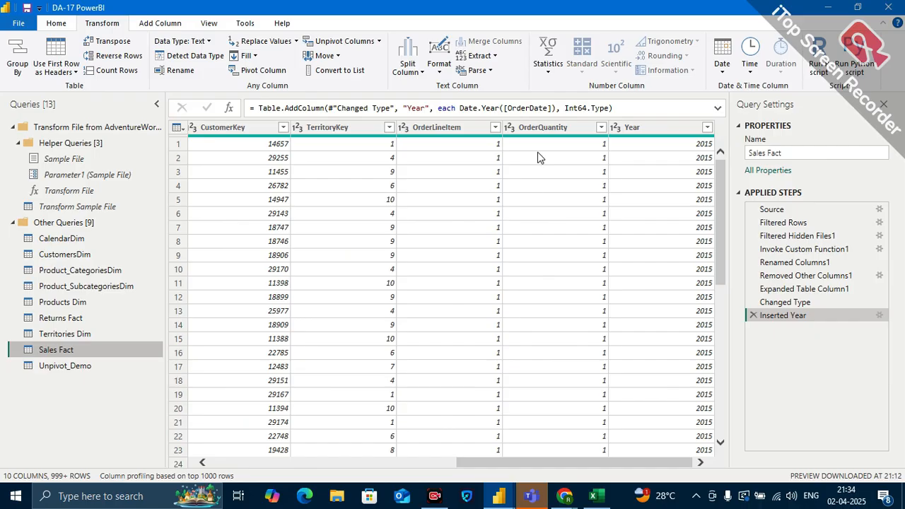
{"action": "scroll", "coordinate": [398, 220], "scroll_direction": "left", "scroll_amount": 1}
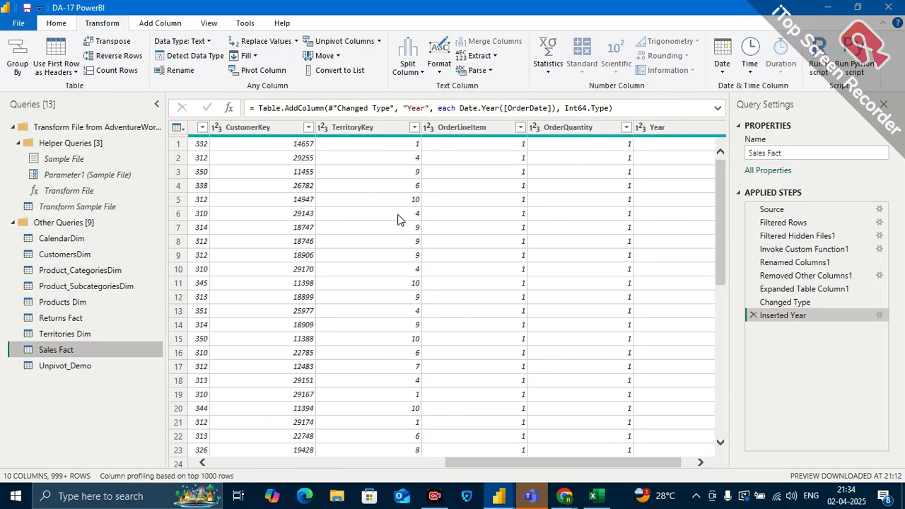
{"action": "scroll", "coordinate": [393, 226], "scroll_direction": "left", "scroll_amount": 1}
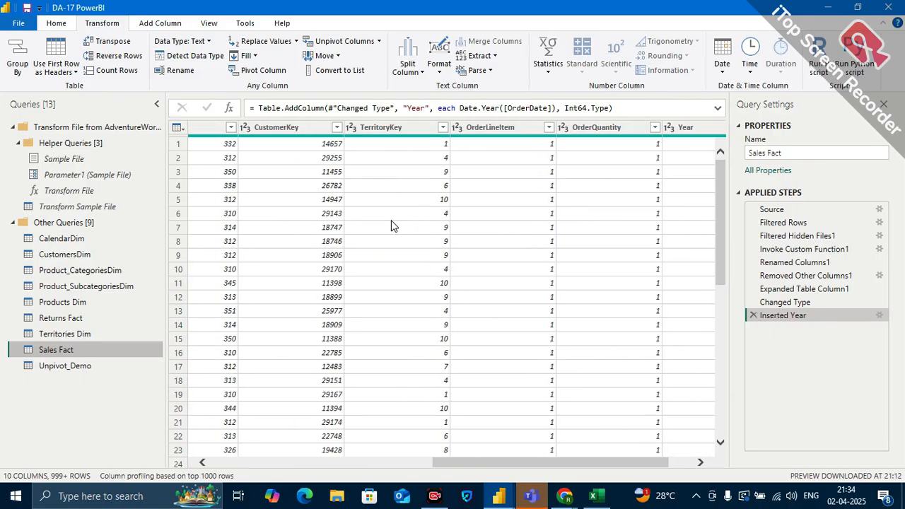
Step: Filter the CustomerKey column of Sales Fact to only the first customer key in the value list
{"action": "left_click", "coordinate": [292, 133]}
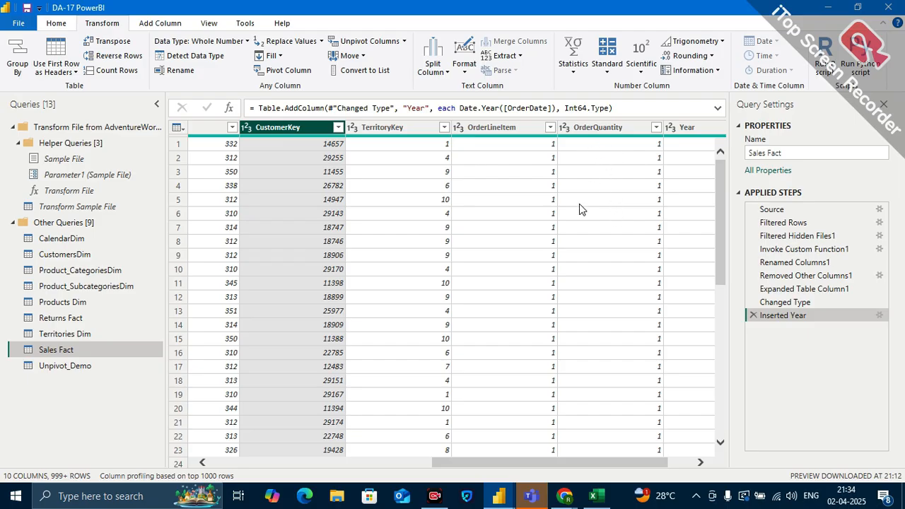
{"action": "left_click", "coordinate": [339, 127]}
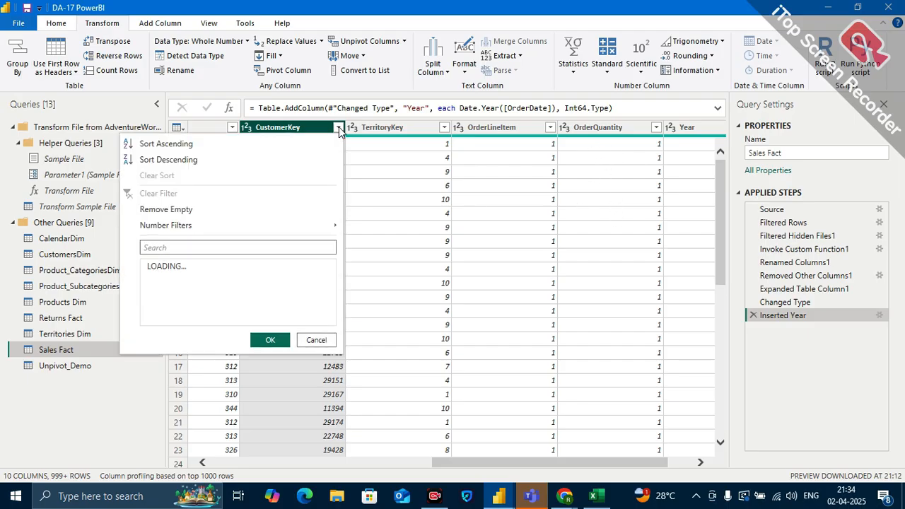
{"action": "left_click", "coordinate": [163, 271]}
{"action": "left_click", "coordinate": [168, 280]}
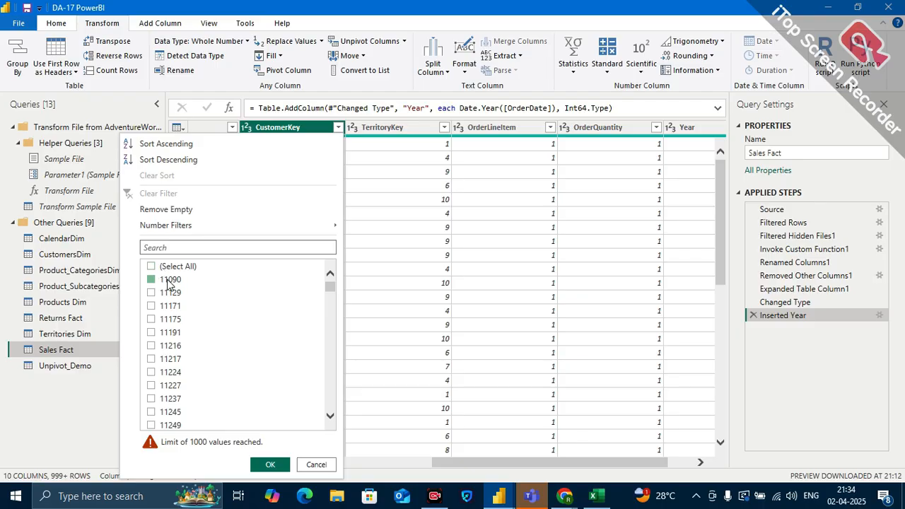
{"action": "left_click", "coordinate": [269, 465]}
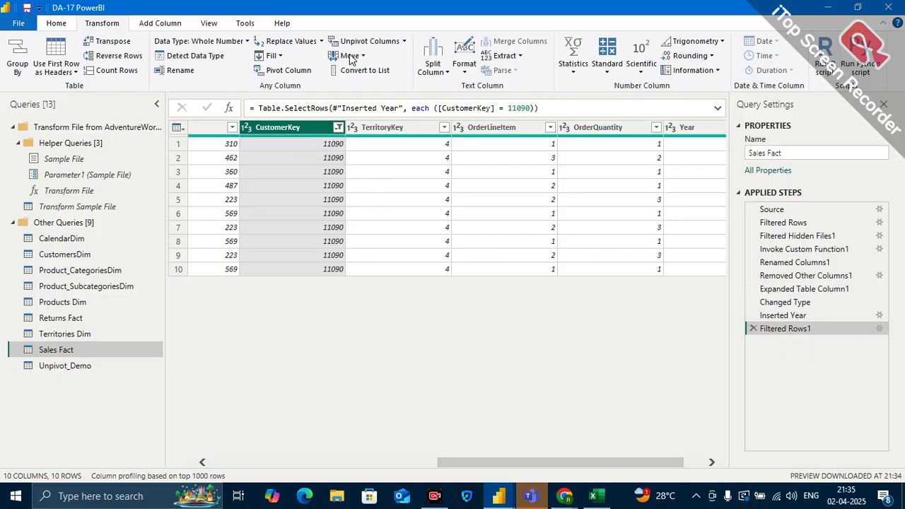
Step: Group the filtered Sales Fact rows by CustomerKey, summing OrderQuantity into a new column named Count
{"action": "left_click", "coordinate": [17, 67]}
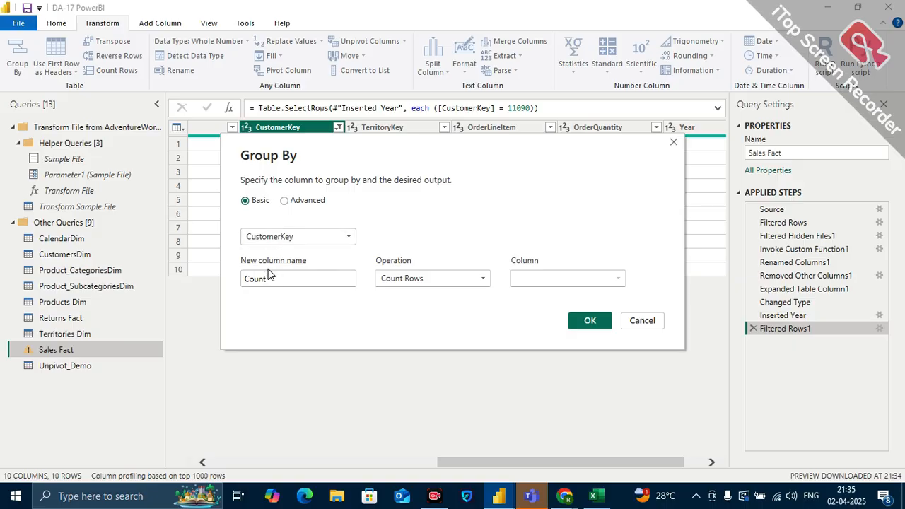
{"action": "left_click", "coordinate": [406, 280]}
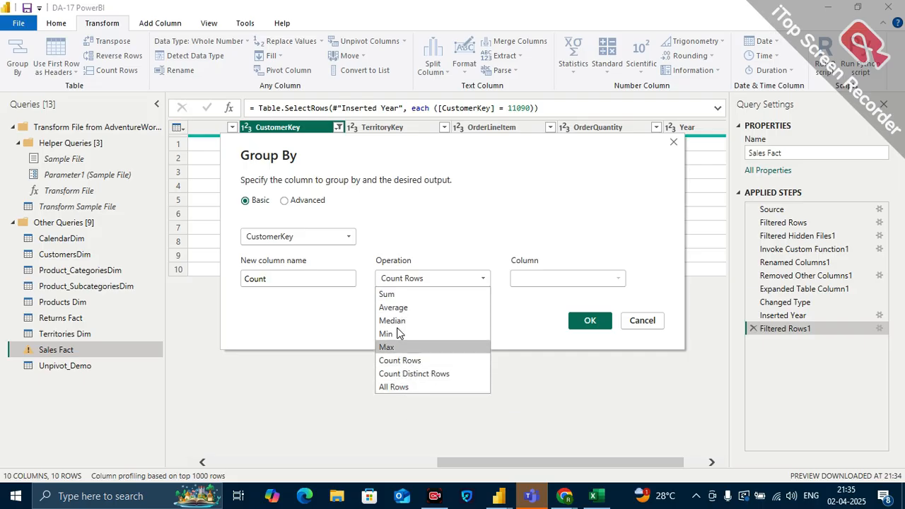
{"action": "left_click", "coordinate": [389, 294]}
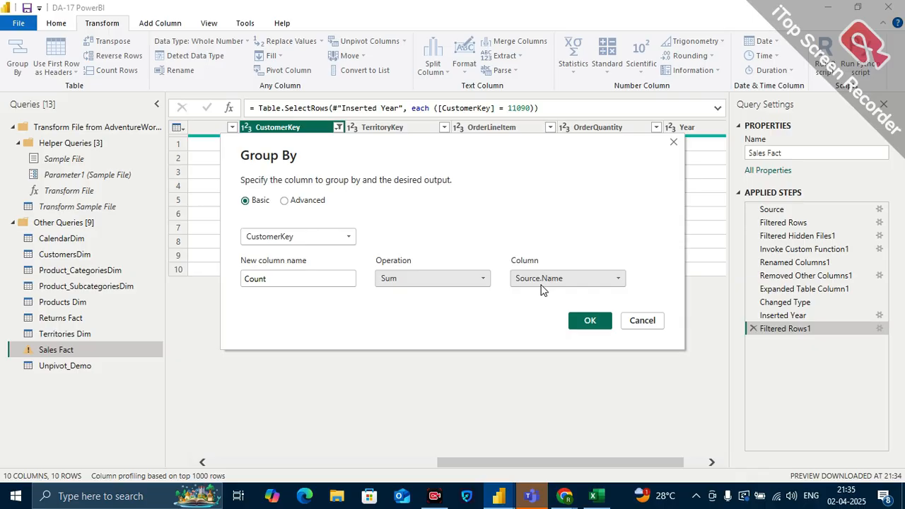
{"action": "left_click", "coordinate": [619, 280]}
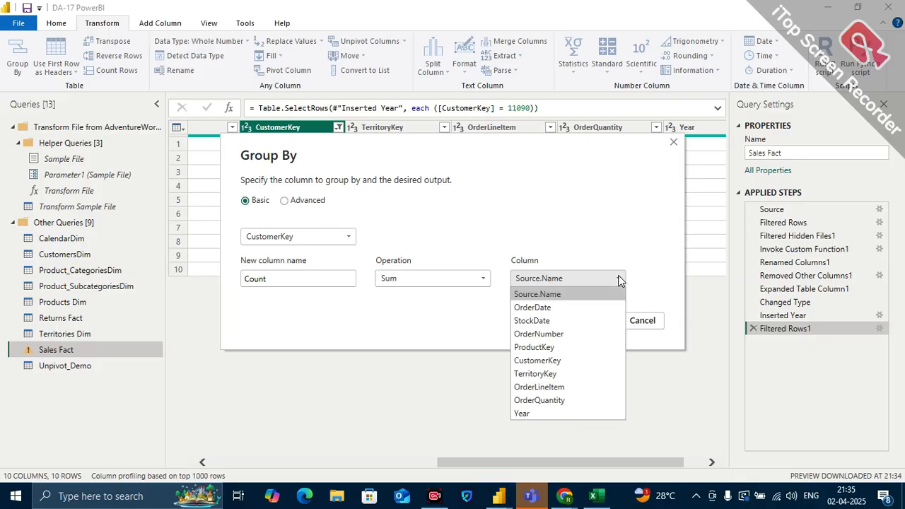
{"action": "left_click", "coordinate": [547, 399]}
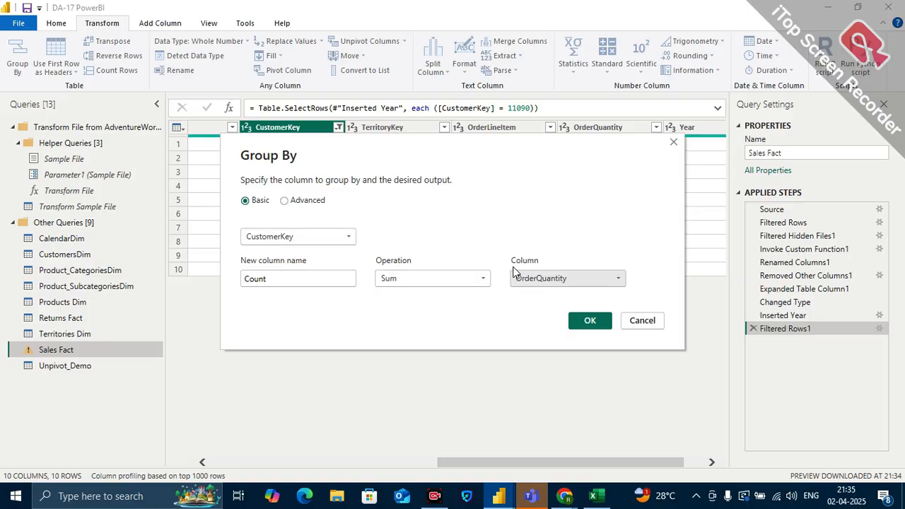
{"action": "left_click", "coordinate": [590, 321]}
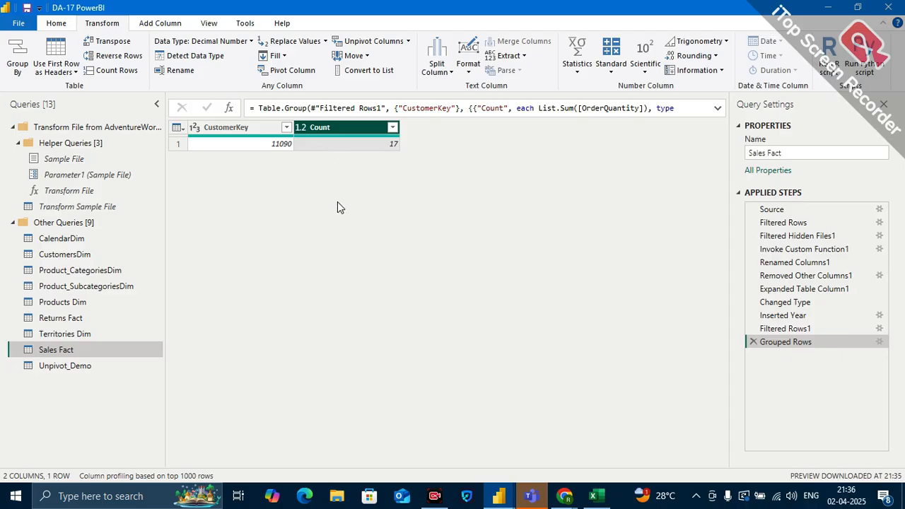
{"action": "left_click", "coordinate": [759, 344]}
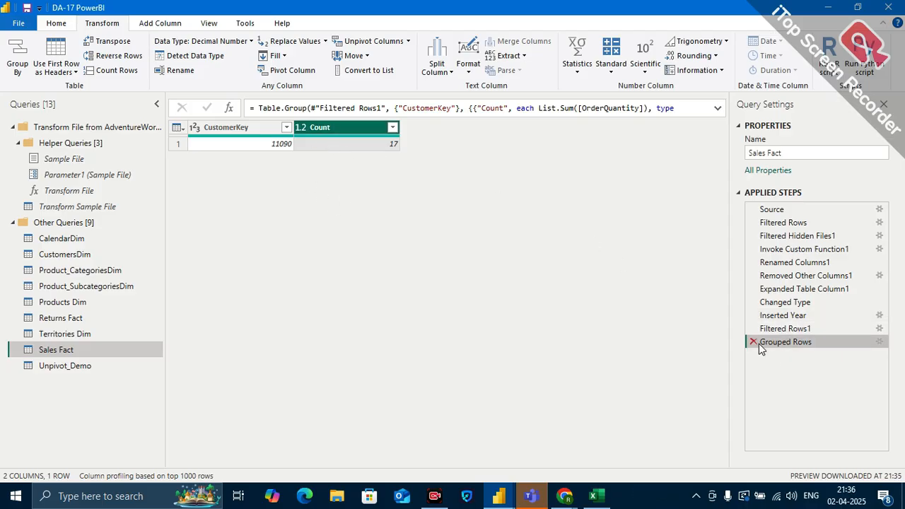
Step: Remove the Grouped Rows and Filtered Rows1 steps from the Sales Fact query, leaving Inserted Year as the last step
{"action": "left_click", "coordinate": [758, 330]}
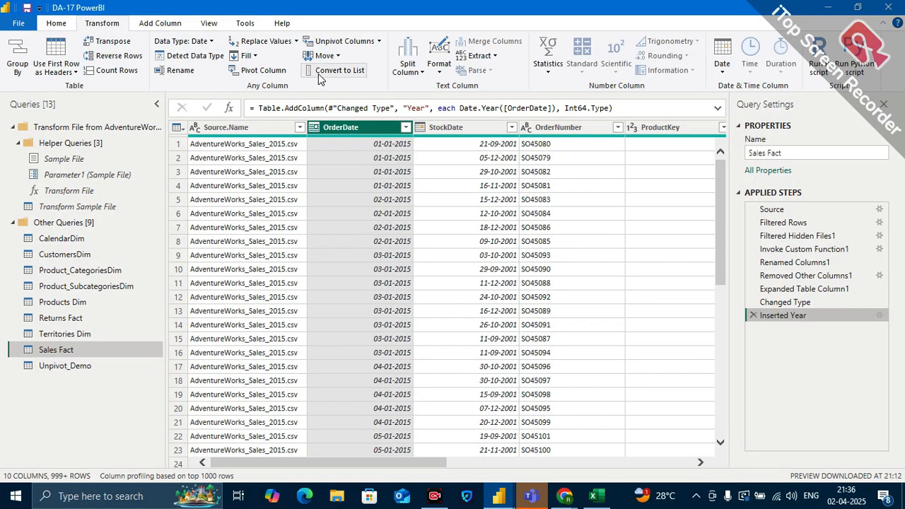
Step: Review the aggregation operations offered for grouping the Sales Fact rows by CustomerKey, without applying any grouping
{"action": "scroll", "coordinate": [561, 222], "scroll_direction": "right", "scroll_amount": 8}
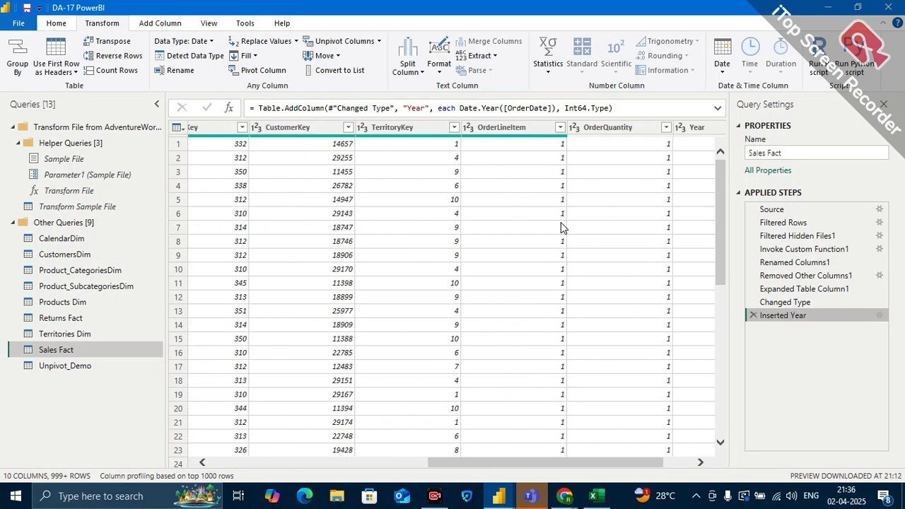
{"action": "left_click", "coordinate": [304, 132]}
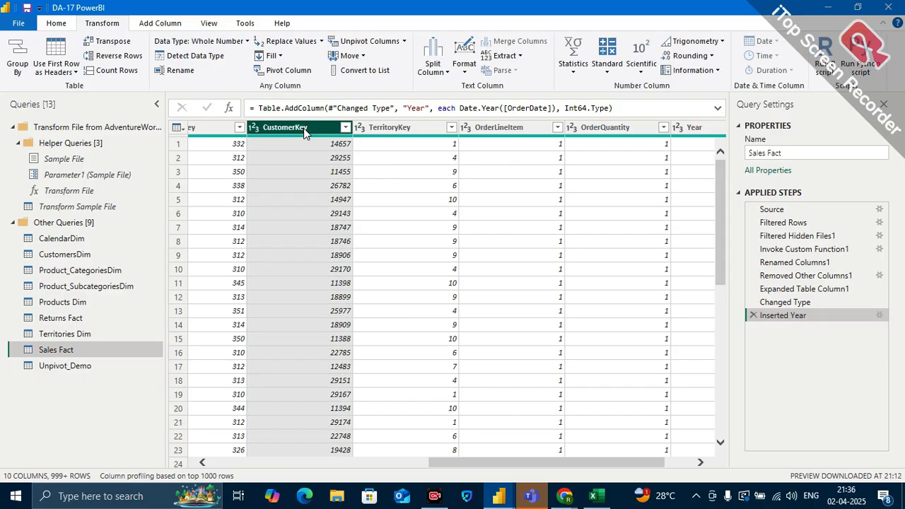
{"action": "left_click", "coordinate": [20, 74]}
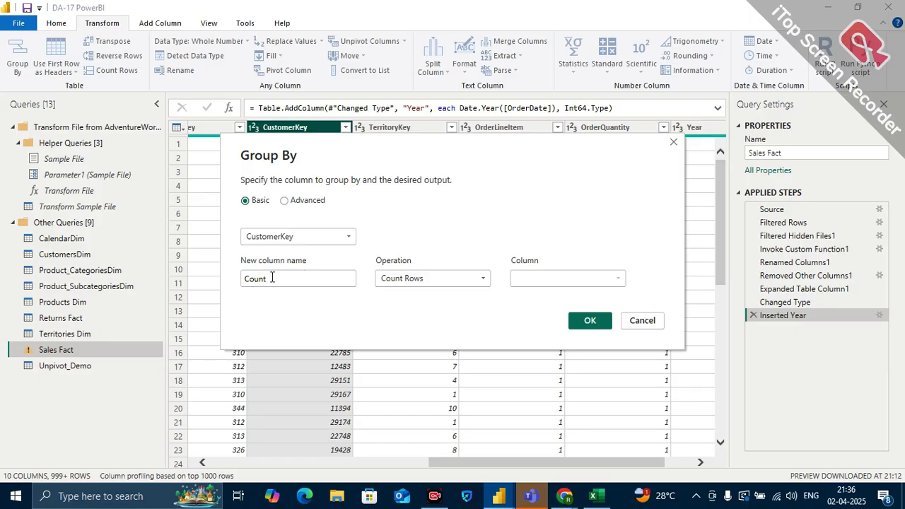
{"action": "left_click", "coordinate": [448, 282]}
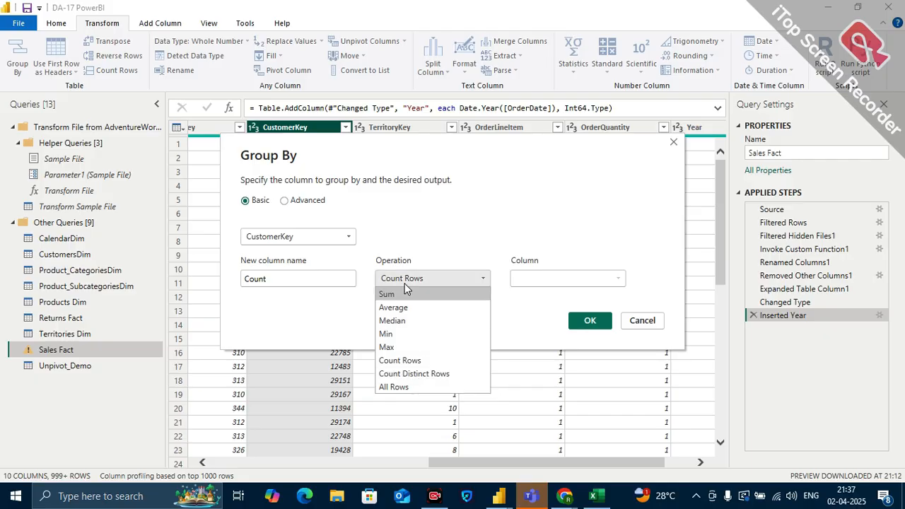
{"action": "left_click", "coordinate": [571, 276]}
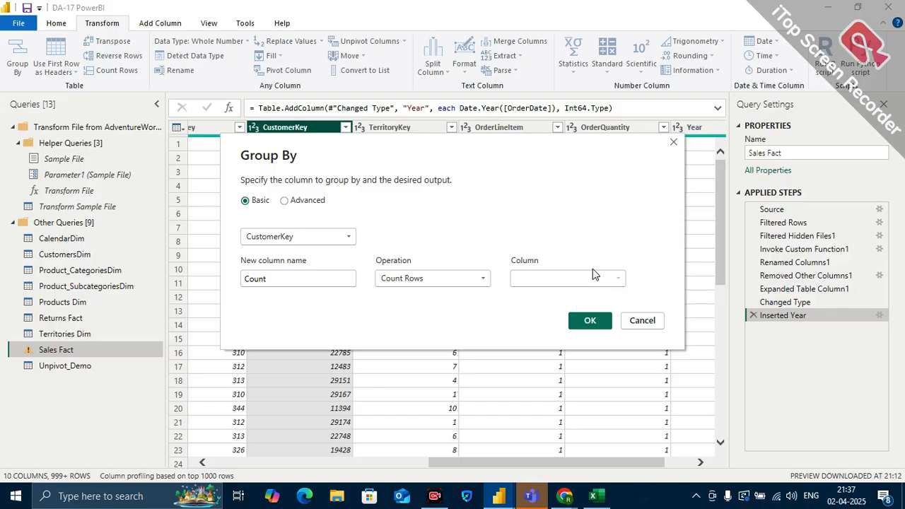
{"action": "left_click", "coordinate": [646, 321]}
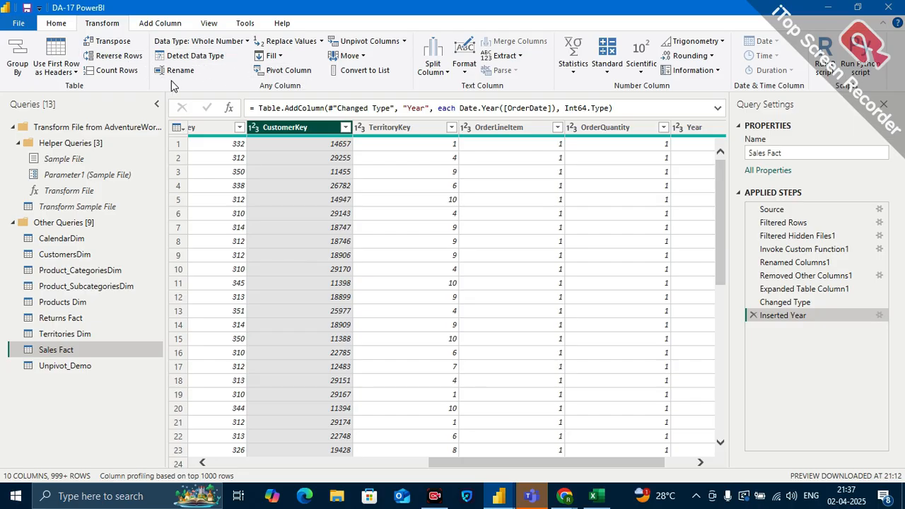
{"action": "left_click", "coordinate": [282, 59]}
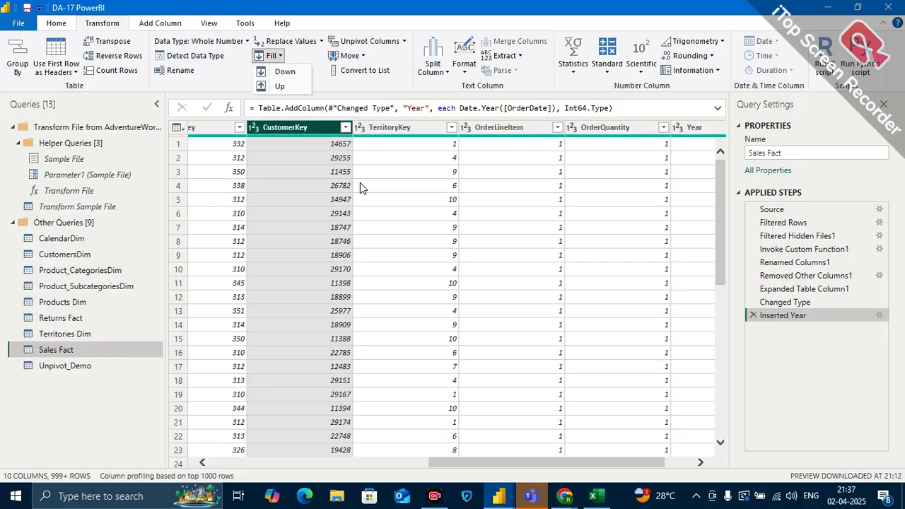
{"action": "left_click", "coordinate": [64, 367]}
{"action": "left_click", "coordinate": [62, 367]}
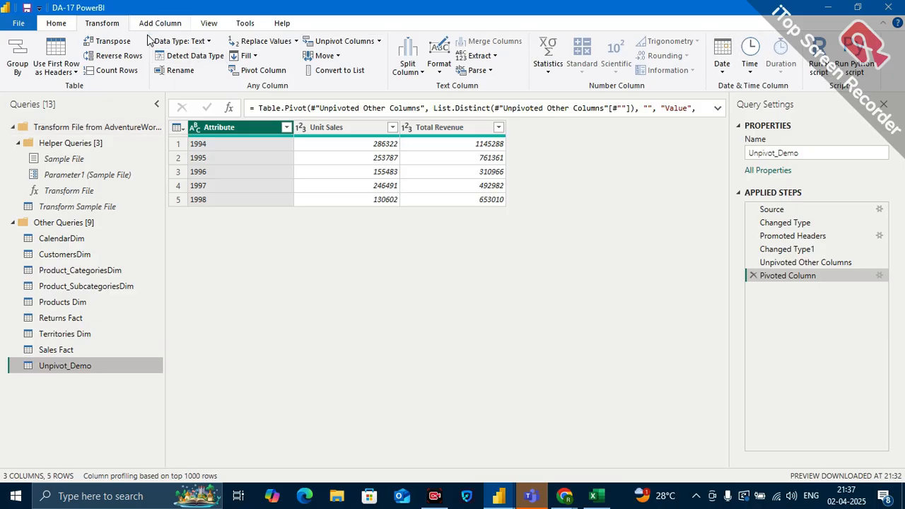
Step: Start a new manually entered table with two columns named ID and Cat
{"action": "left_click", "coordinate": [56, 23]}
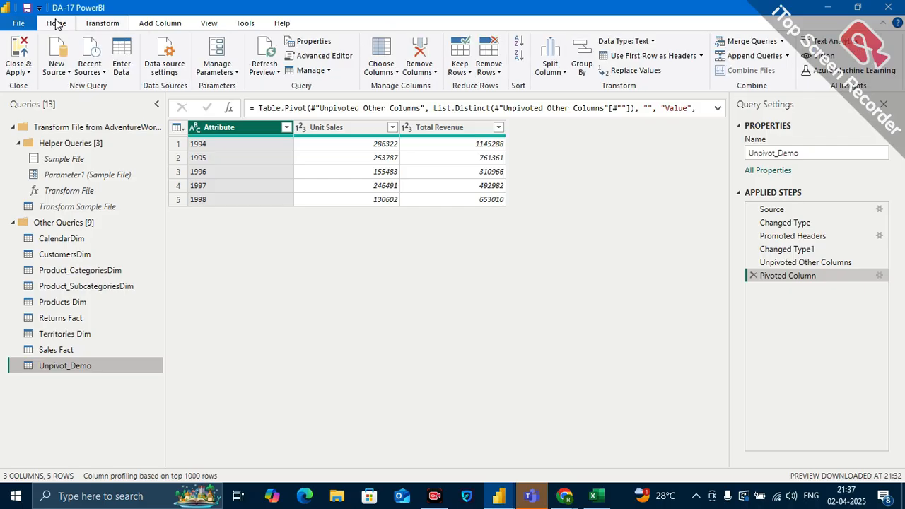
{"action": "left_click", "coordinate": [119, 63]}
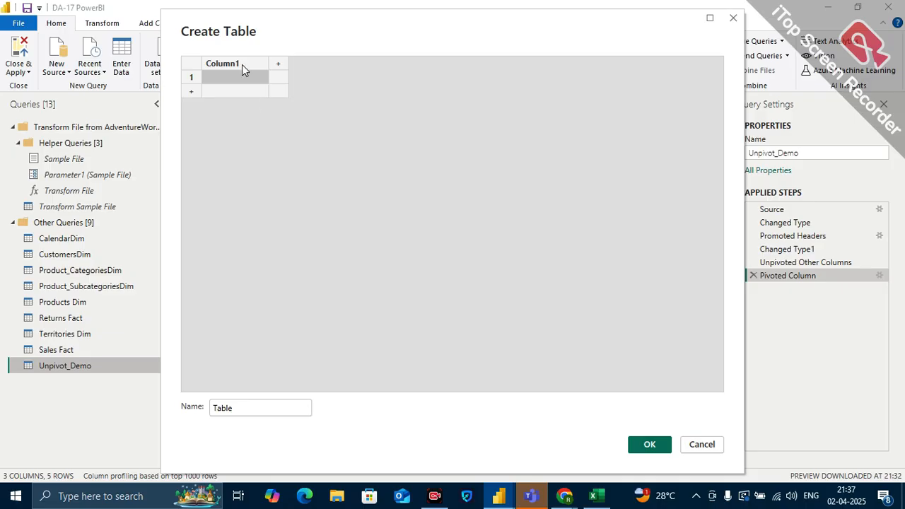
{"action": "double_click", "coordinate": [240, 63]}
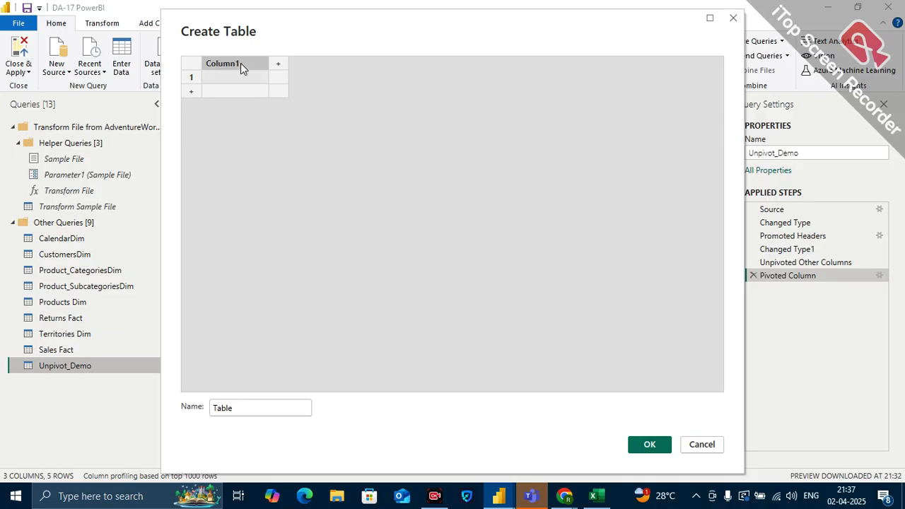
{"action": "type", "text": "ID"}
{"action": "key", "text": "Return"}
{"action": "left_click", "coordinate": [277, 65]}
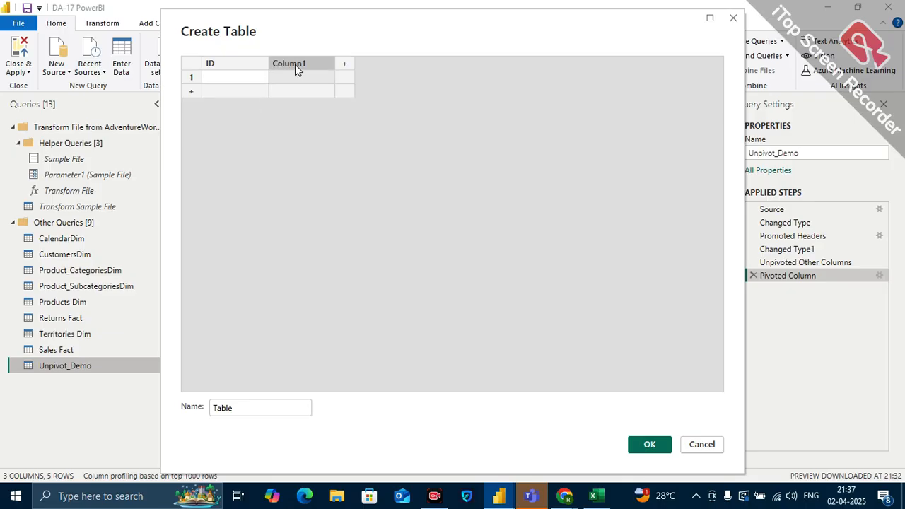
{"action": "double_click", "coordinate": [299, 64]}
{"action": "type", "text": "Cat"}
Step: Enter 1 in the first row of the ID column and add a second row to the table
{"action": "left_click", "coordinate": [248, 83]}
{"action": "left_click", "coordinate": [247, 83]}
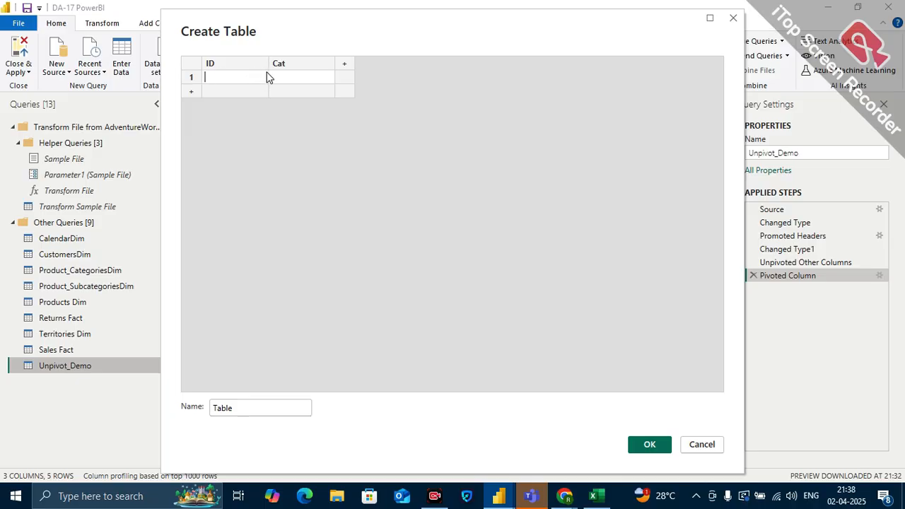
{"action": "type", "text": "1"}
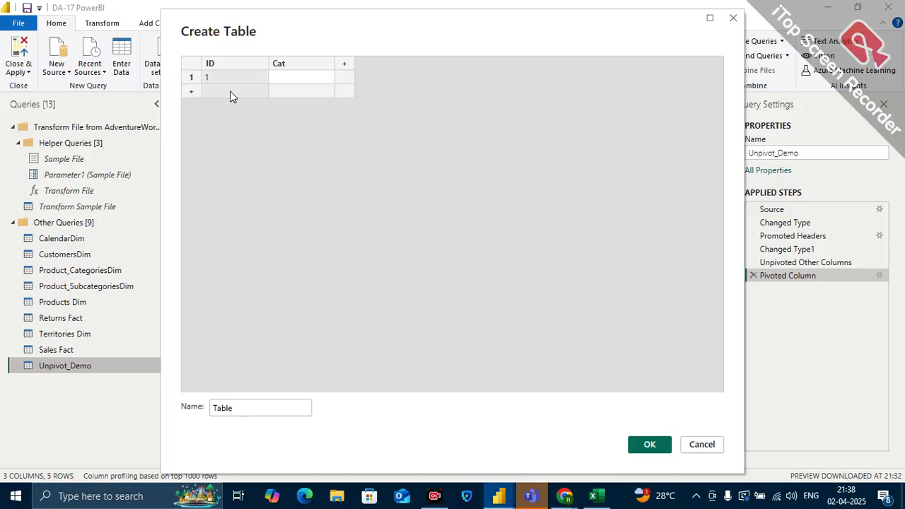
{"action": "left_click", "coordinate": [229, 92]}
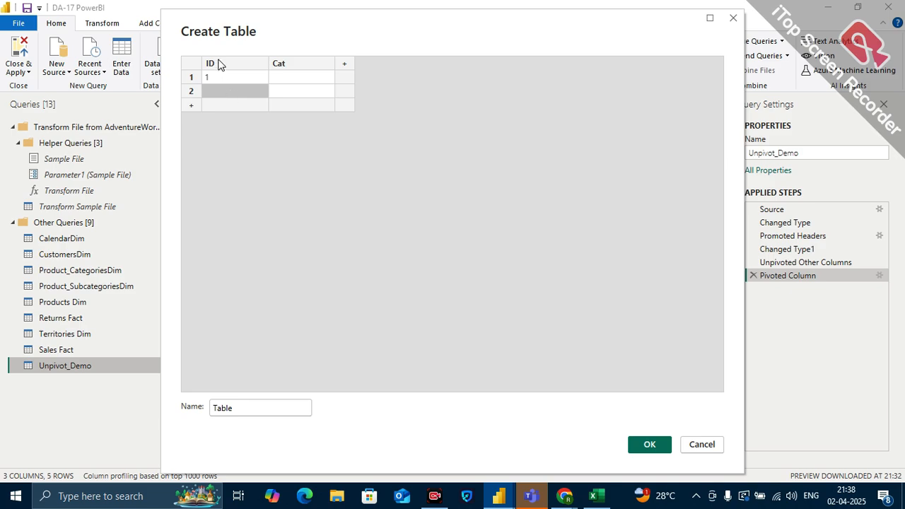
Step: Try to rename the table's ID column as Cat
{"action": "double_click", "coordinate": [218, 68]}
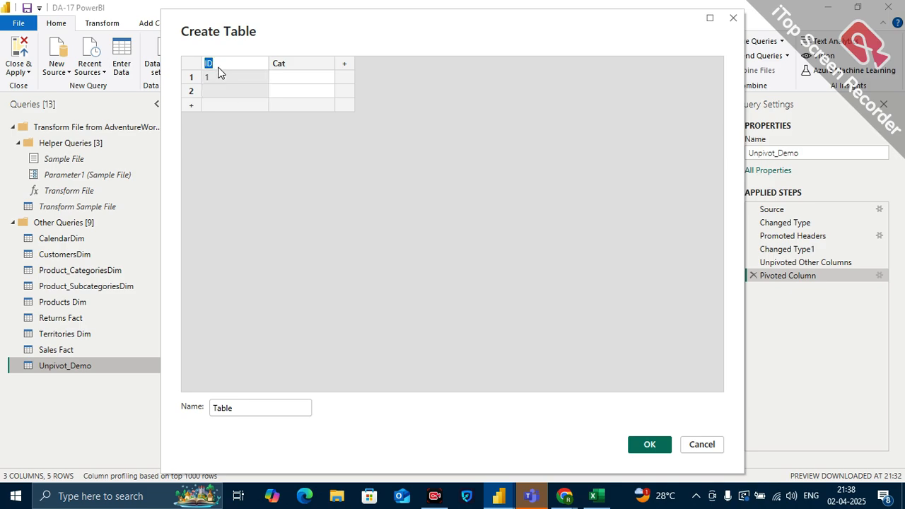
{"action": "key", "text": "BackSpace"}
{"action": "type", "text": "Cat"}
{"action": "left_click", "coordinate": [284, 64]}
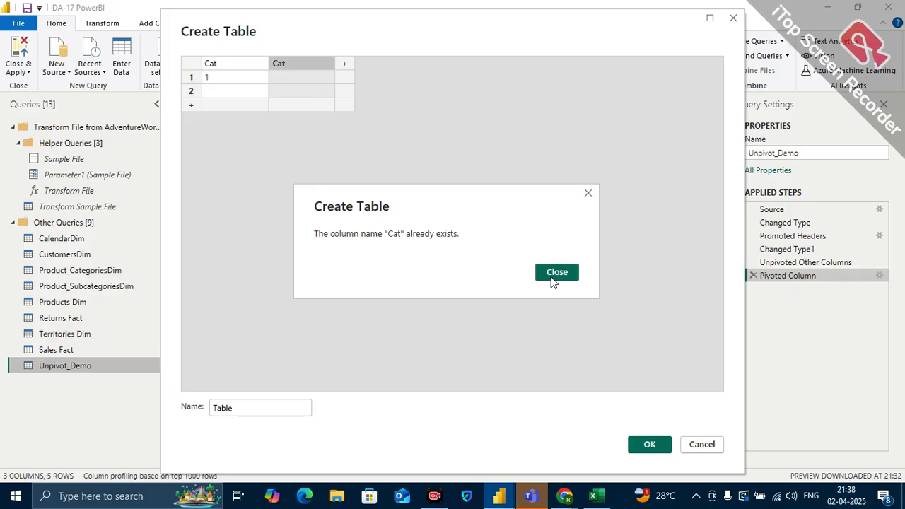
{"action": "left_click", "coordinate": [555, 274]}
{"action": "left_click", "coordinate": [286, 63]}
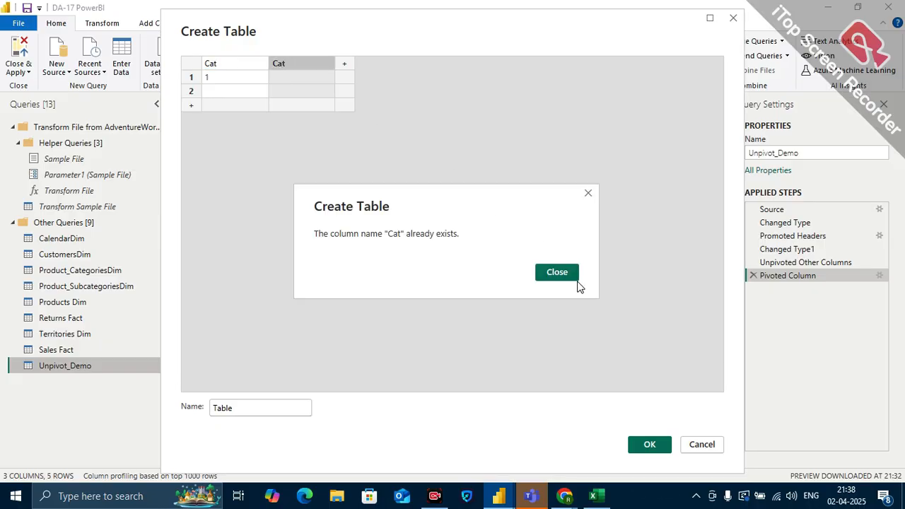
{"action": "left_click", "coordinate": [555, 275]}
Step: Rename the first column of the new table as Sub cat
{"action": "left_click", "coordinate": [216, 65]}
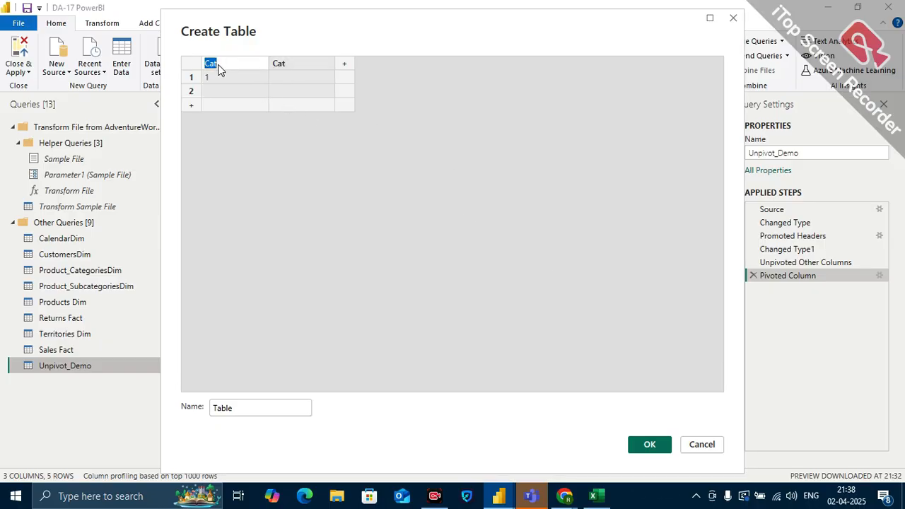
{"action": "type", "text": "Sub cat"}
{"action": "left_click", "coordinate": [295, 77]}
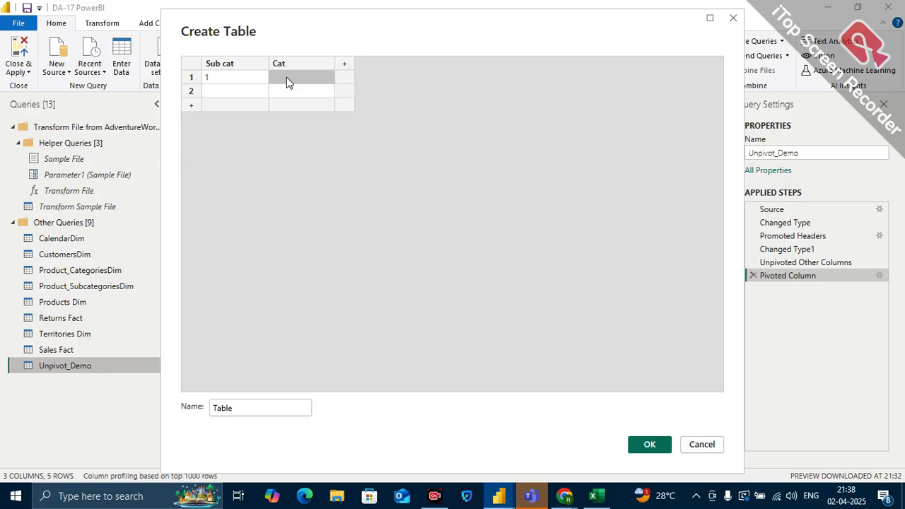
Step: Enter A1, A2 and A3 in the first three Sub cat rows, with A in the Cat column of the A1 row only
{"action": "left_click", "coordinate": [287, 78]}
{"action": "left_click", "coordinate": [240, 73]}
{"action": "type", "text": "A1"}
{"action": "left_click", "coordinate": [218, 93]}
{"action": "type", "text": "A2"}
{"action": "left_click", "coordinate": [215, 103]}
{"action": "type", "text": "A3"}
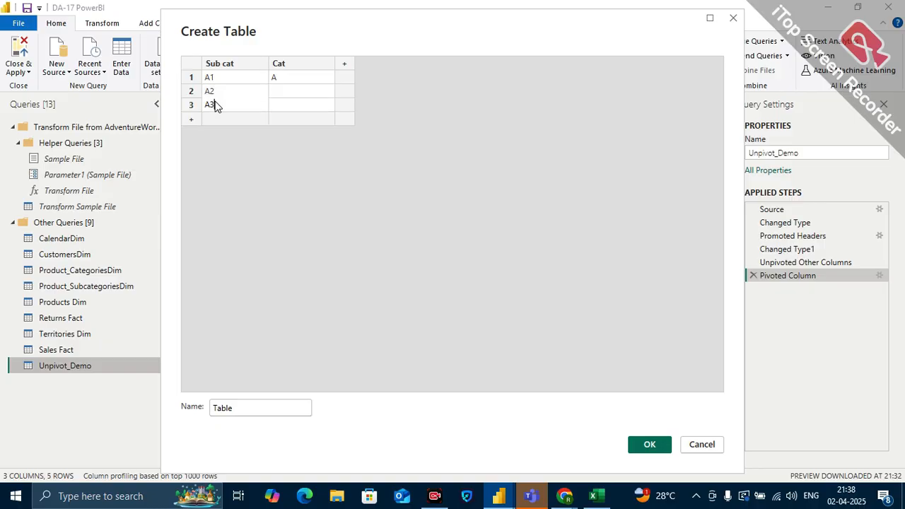
Step: Add three more rows below A3 with the Sub cat values B1, B2 and B3
{"action": "left_click", "coordinate": [239, 168]}
{"action": "left_click", "coordinate": [218, 118]}
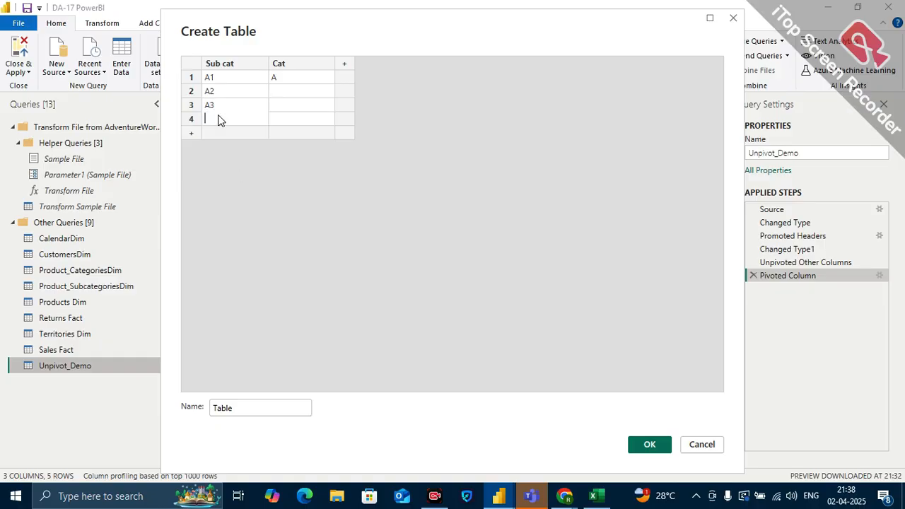
{"action": "type", "text": "B1"}
{"action": "key", "text": "Return"}
{"action": "left_click", "coordinate": [218, 134]}
{"action": "type", "text": "B2"}
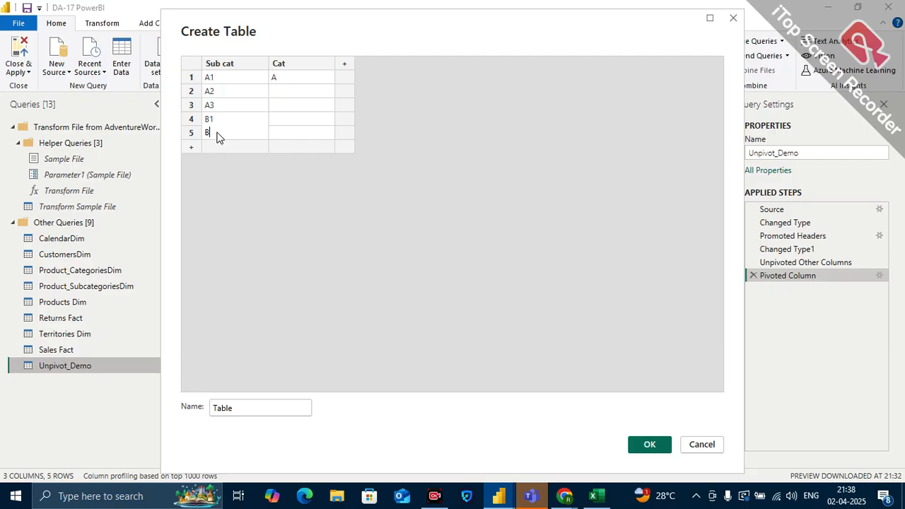
{"action": "left_click", "coordinate": [217, 147]}
{"action": "type", "text": "B3"}
Step: Enter B in the Cat column of the B1 row and create the table under the name Table
{"action": "left_click", "coordinate": [283, 125]}
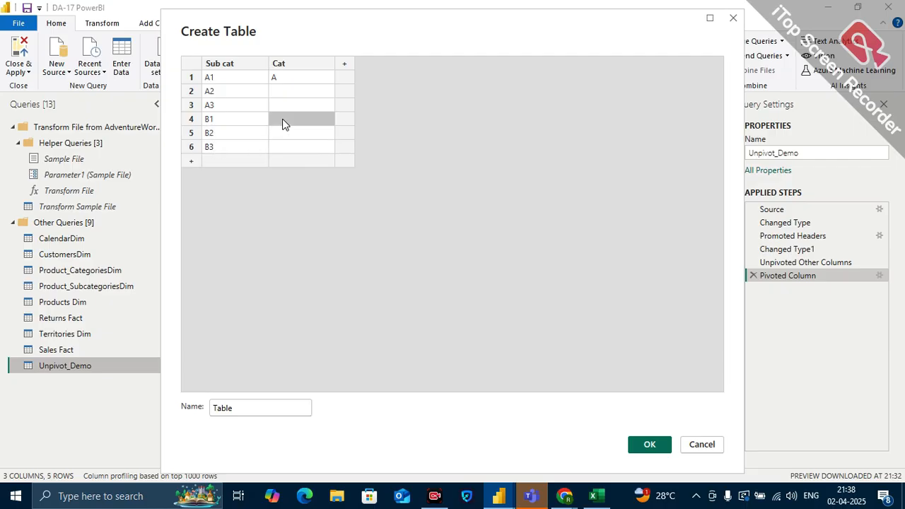
{"action": "type", "text": "B"}
{"action": "left_click", "coordinate": [357, 265]}
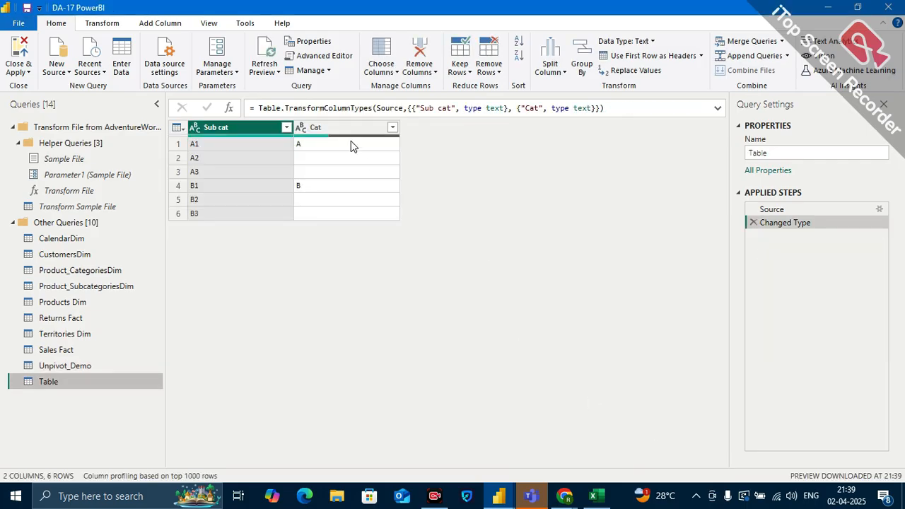
Step: Apply Fill Down to the Cat column of the new table
{"action": "left_click", "coordinate": [325, 128]}
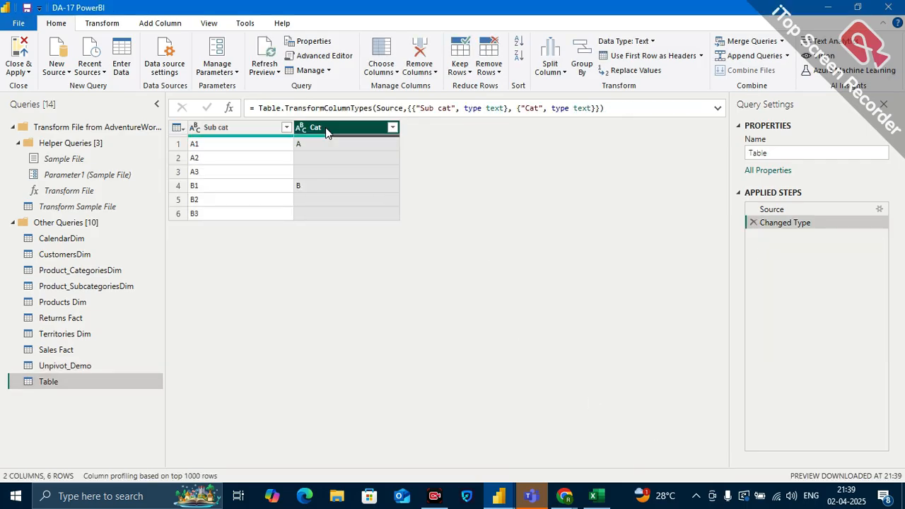
{"action": "left_click", "coordinate": [103, 23]}
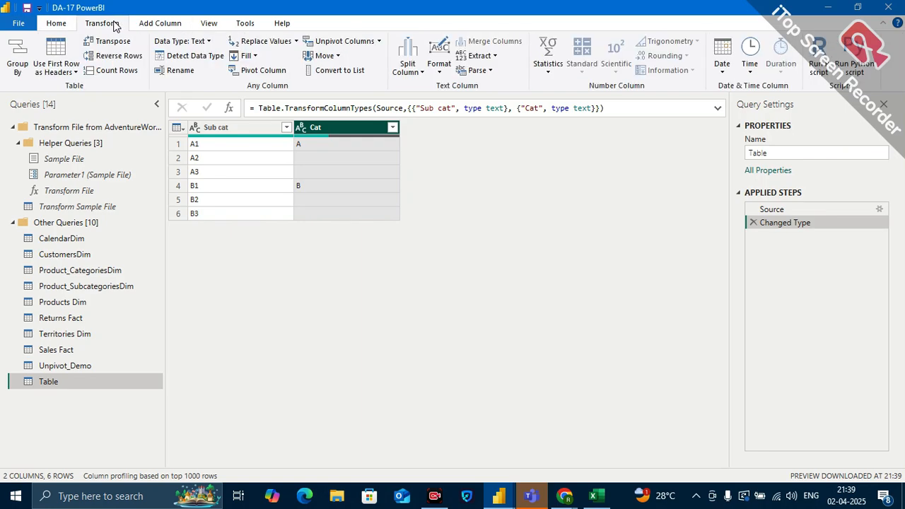
{"action": "left_click", "coordinate": [249, 56]}
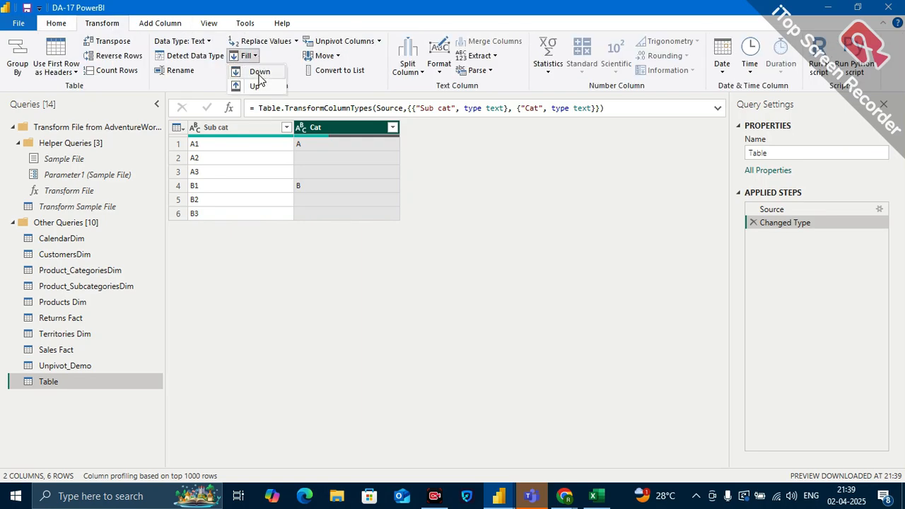
{"action": "left_click", "coordinate": [259, 72]}
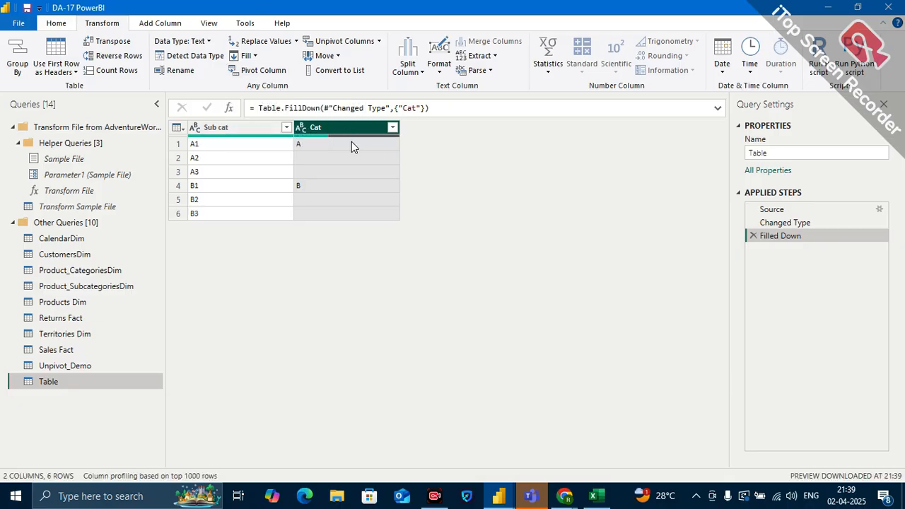
Step: Delete the Filled Down step from the new table's query
{"action": "left_click", "coordinate": [352, 143]}
{"action": "left_click", "coordinate": [334, 127]}
{"action": "left_click", "coordinate": [754, 236]}
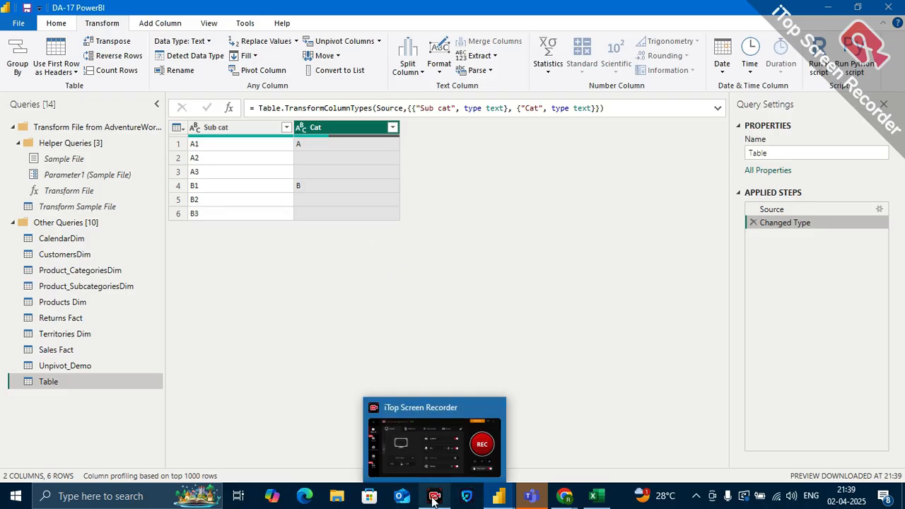
Step: Switch to the Google Meet call in Chrome and turn the microphone off and back on
{"action": "mouse_move", "coordinate": [531, 503]}
{"action": "mouse_move", "coordinate": [565, 497]}
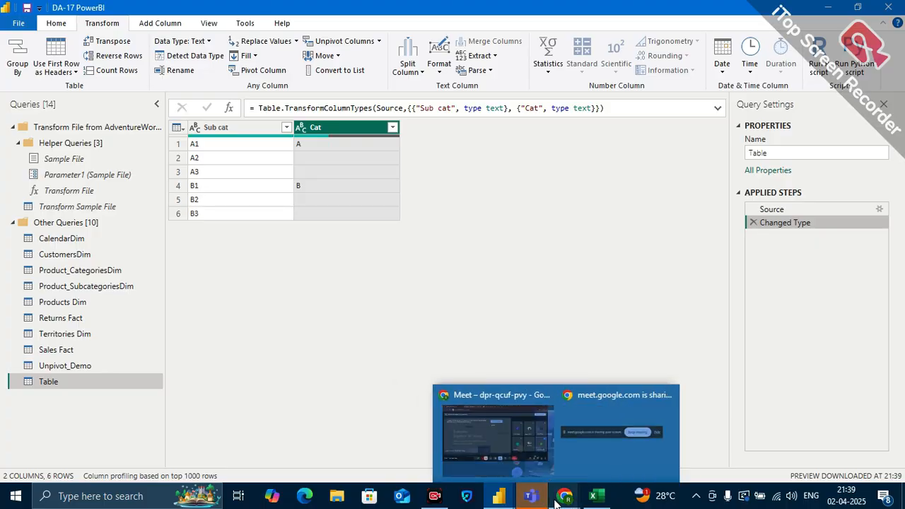
{"action": "left_click", "coordinate": [510, 444]}
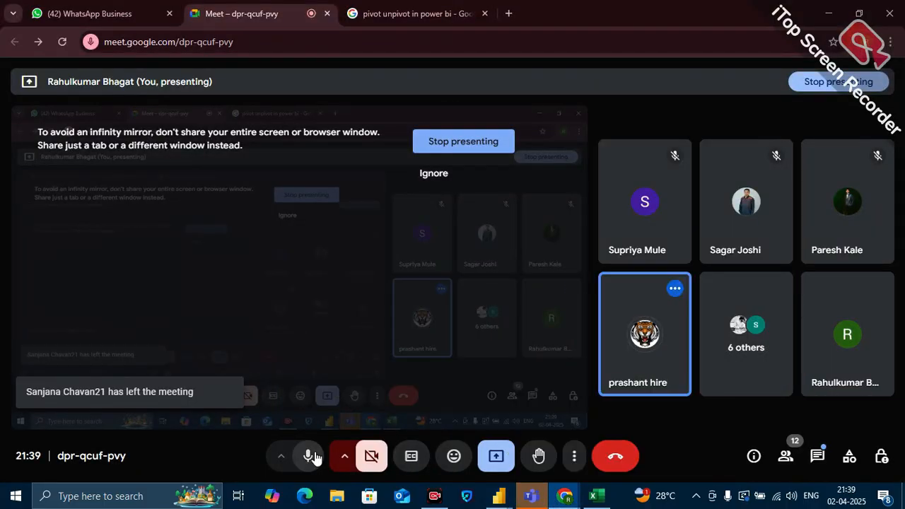
{"action": "left_click", "coordinate": [311, 457]}
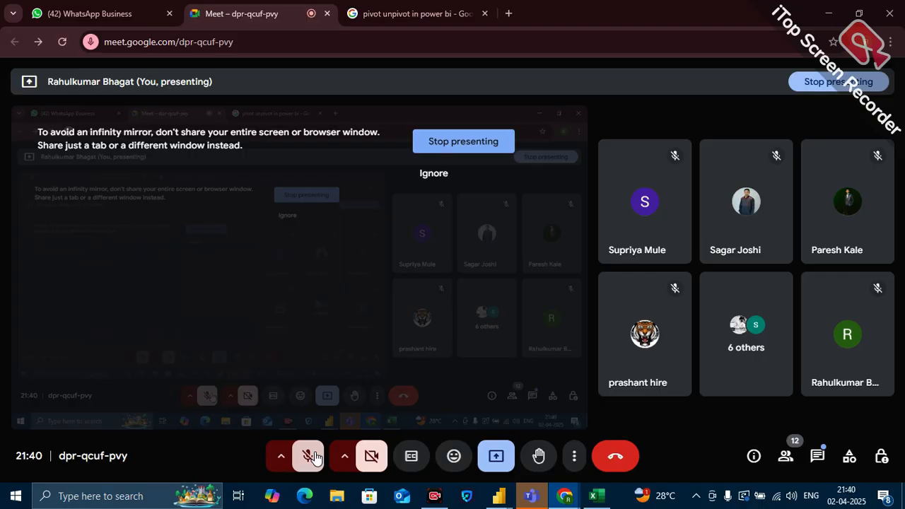
{"action": "left_click", "coordinate": [314, 459]}
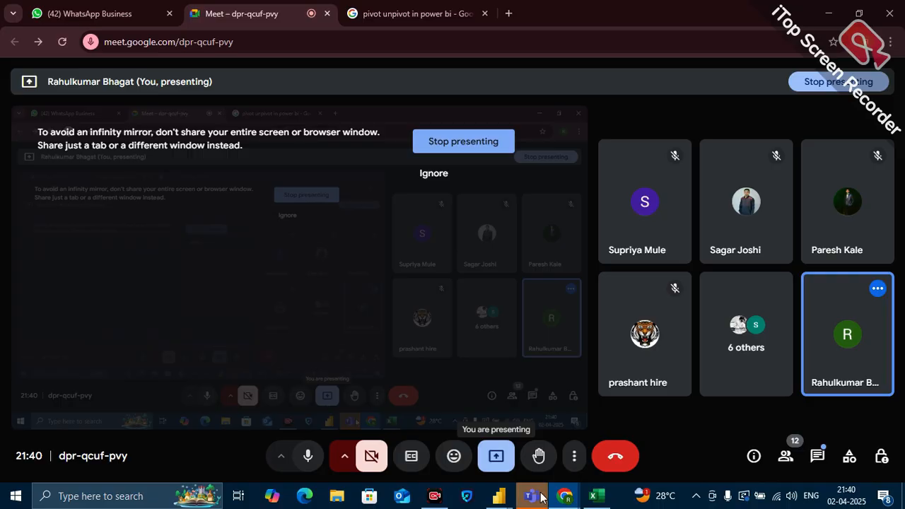
Step: Switch back to the Power Query Editor window and apply Fill Down to the Cat column of the Table query
{"action": "mouse_move", "coordinate": [497, 490]}
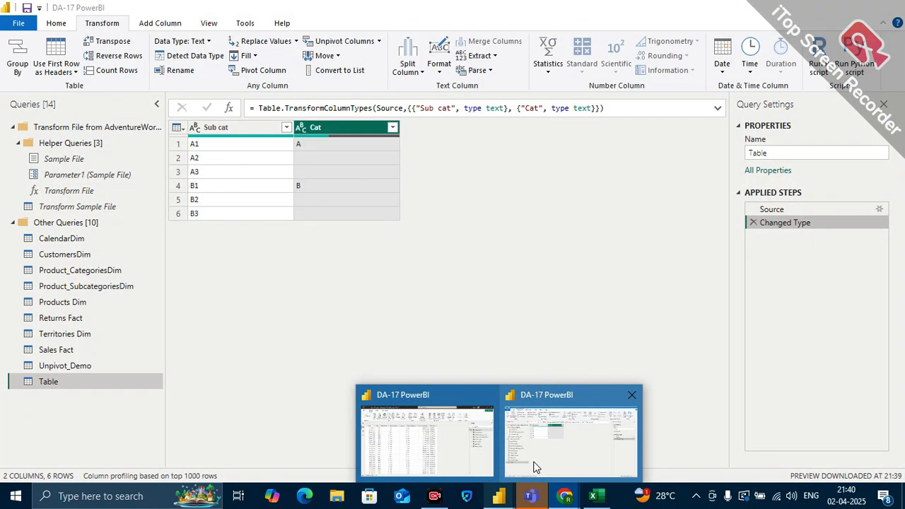
{"action": "left_click", "coordinate": [534, 467]}
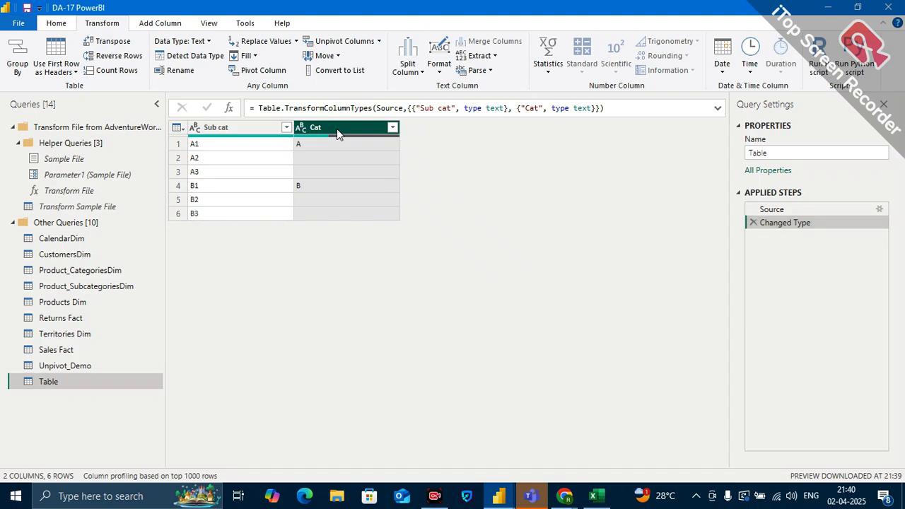
{"action": "left_click", "coordinate": [246, 55]}
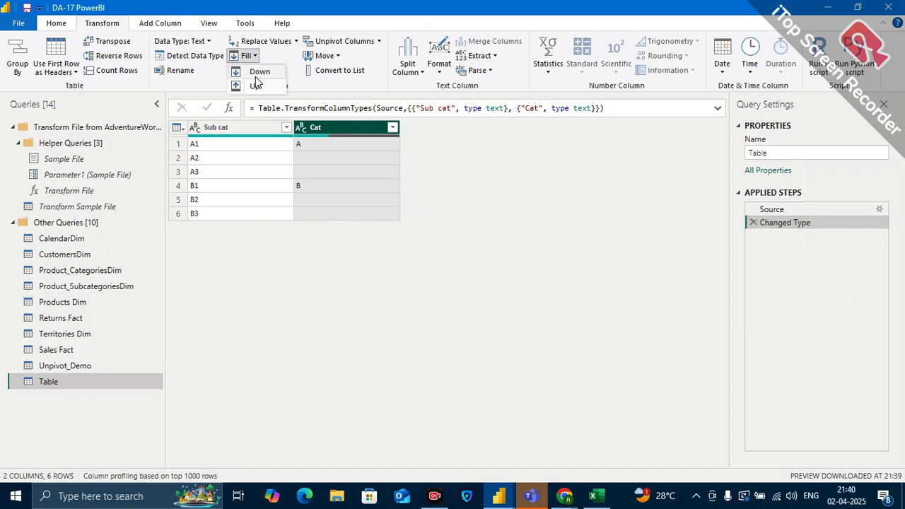
{"action": "left_click", "coordinate": [256, 73]}
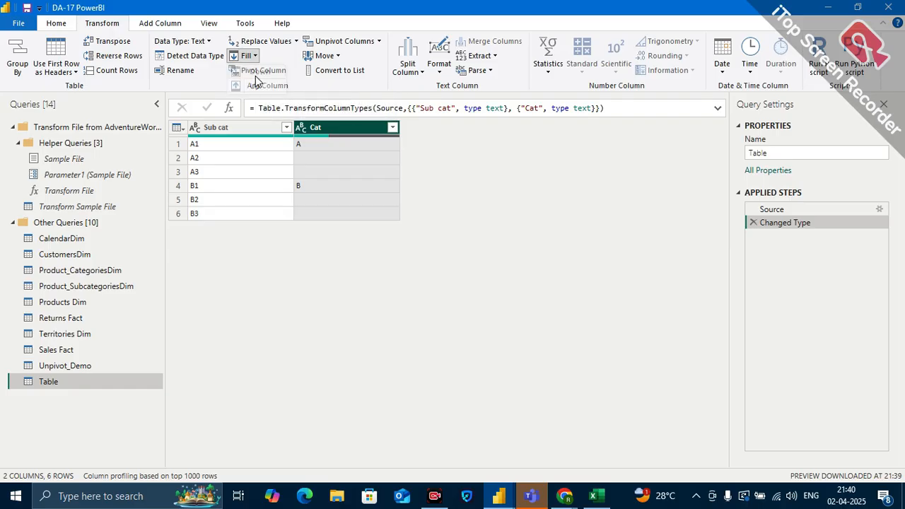
{"action": "left_click", "coordinate": [319, 140]}
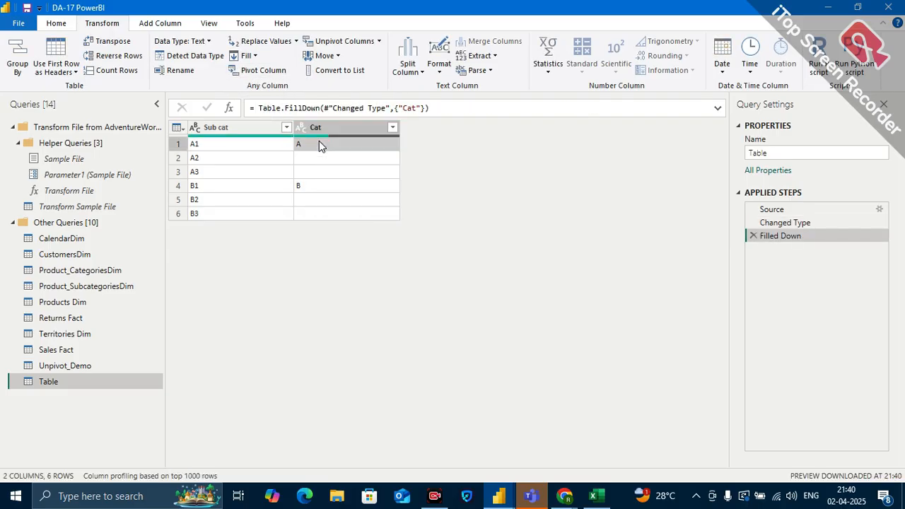
{"action": "left_click", "coordinate": [246, 56]}
{"action": "left_click", "coordinate": [261, 72]}
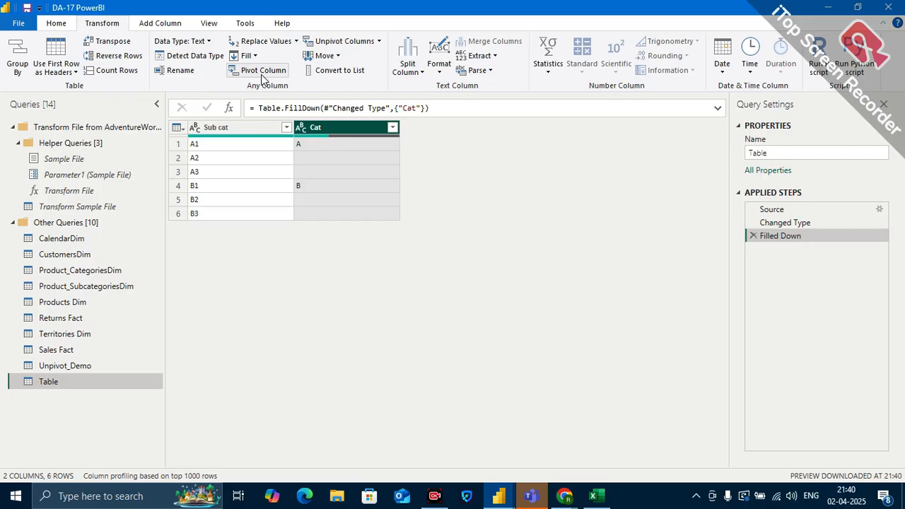
Step: Try Fill Up on the Cat column and delete the Filled Up step
{"action": "left_click", "coordinate": [245, 55]}
{"action": "left_click", "coordinate": [266, 86]}
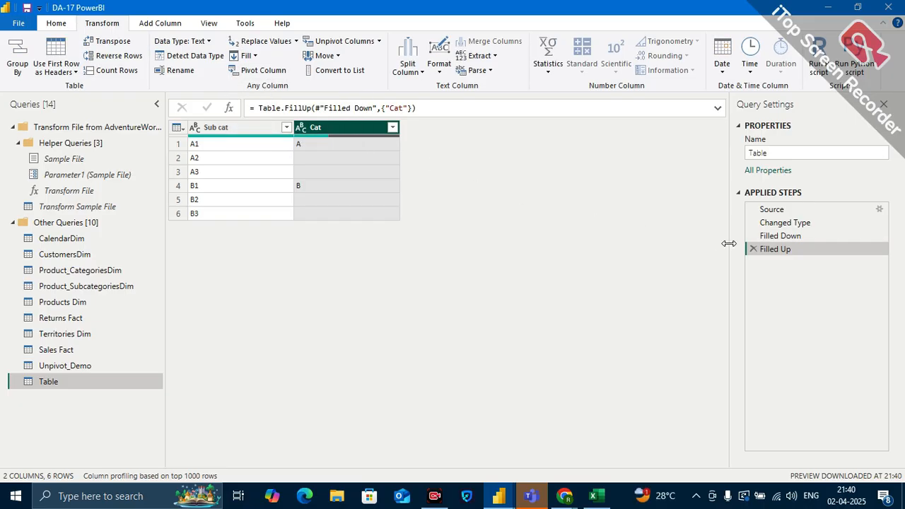
{"action": "left_click", "coordinate": [753, 250]}
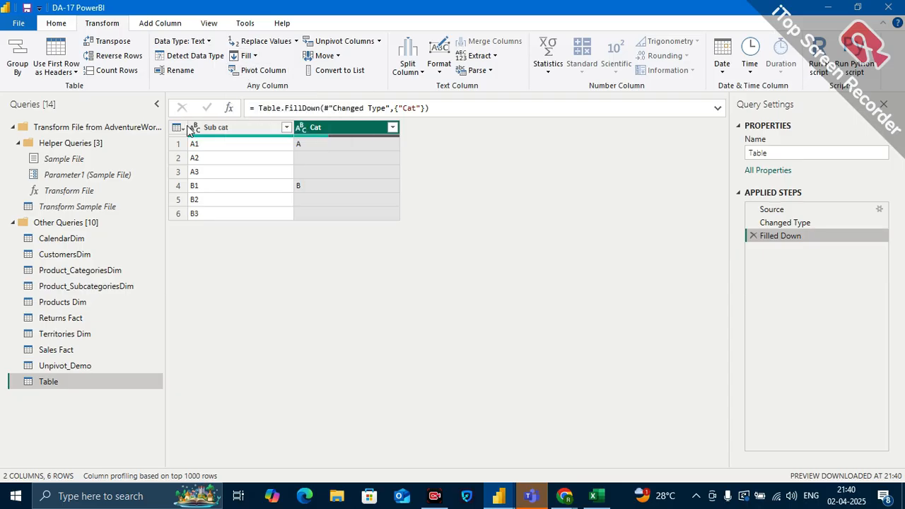
Step: Try Fill Down and Fill Up on the Sub cat column and delete both fill steps from the query
{"action": "left_click", "coordinate": [263, 125]}
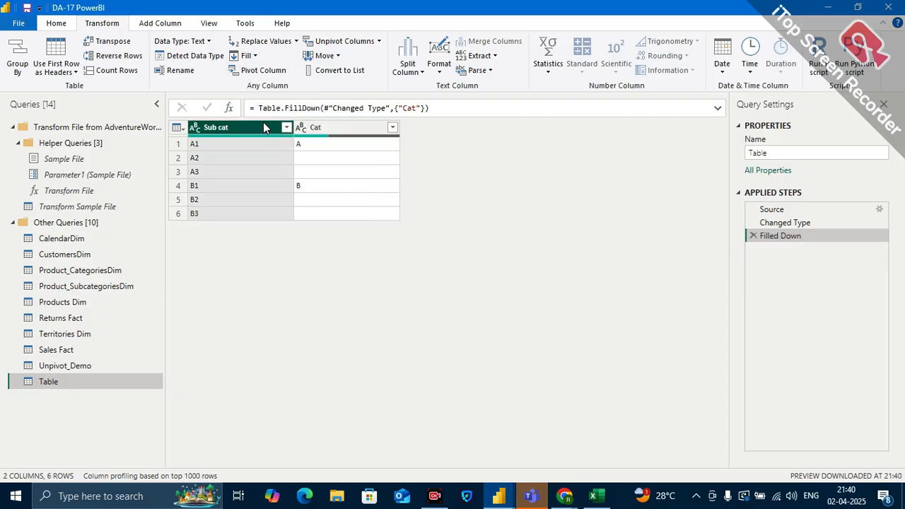
{"action": "left_click", "coordinate": [256, 55]}
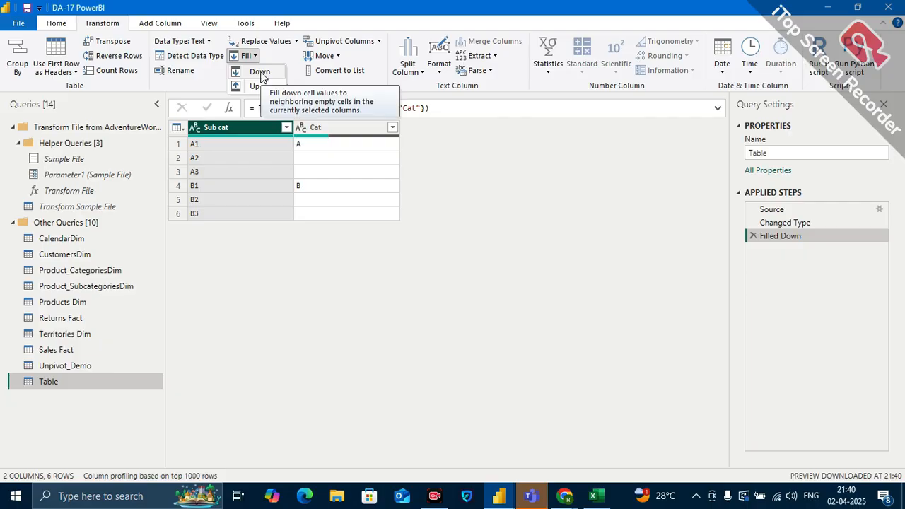
{"action": "left_click", "coordinate": [262, 74]}
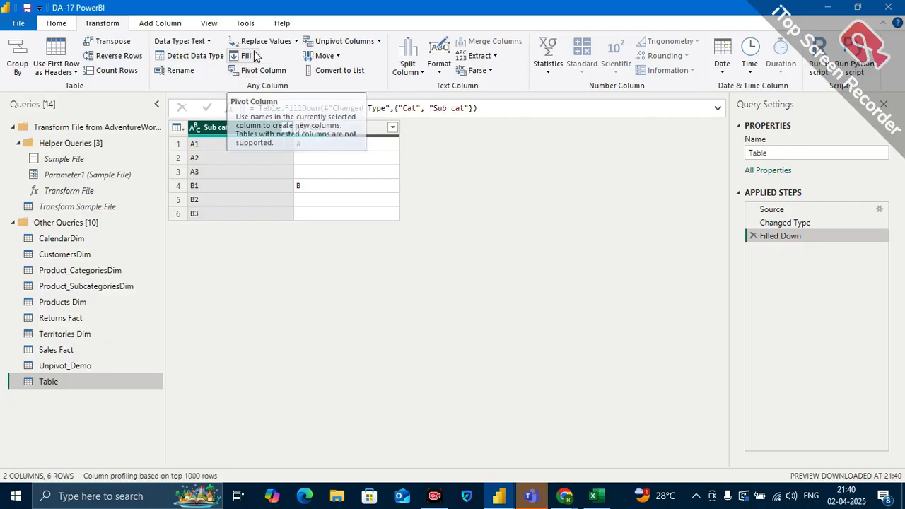
{"action": "left_click", "coordinate": [253, 54]}
{"action": "left_click", "coordinate": [257, 86]}
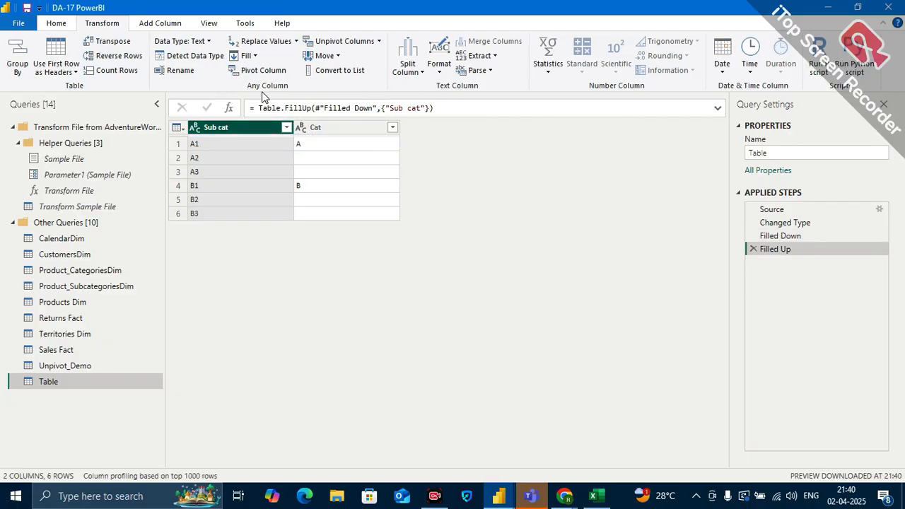
{"action": "left_click", "coordinate": [753, 249]}
{"action": "left_click", "coordinate": [753, 236]}
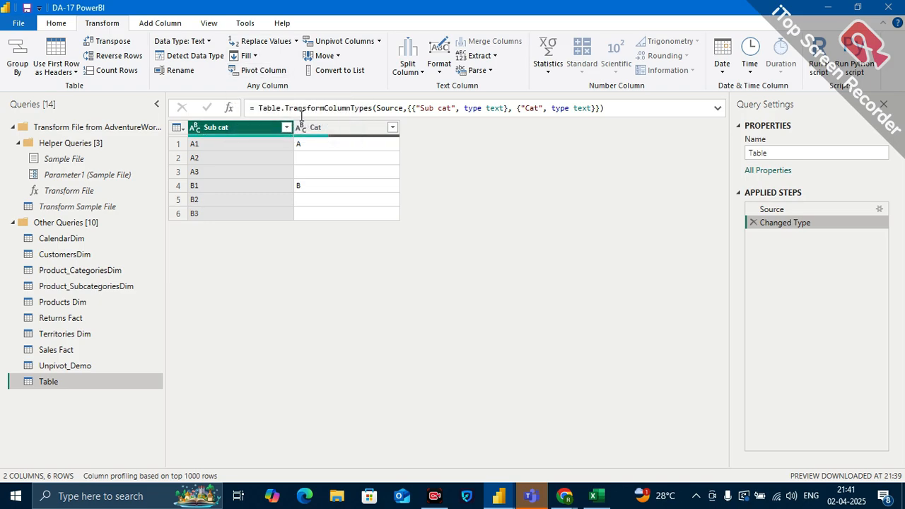
Step: Apply Fill Down to the Cat column of the Table query again
{"action": "left_click", "coordinate": [314, 128]}
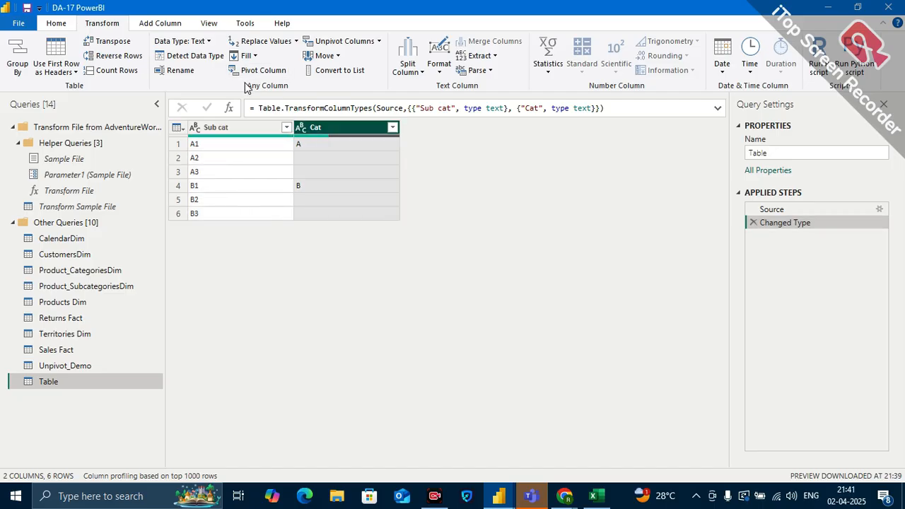
{"action": "left_click", "coordinate": [256, 55]}
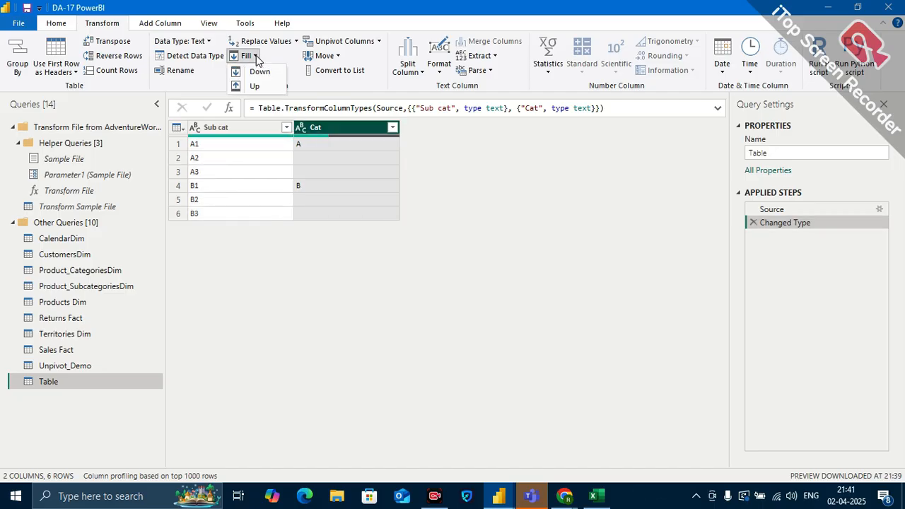
{"action": "left_click", "coordinate": [259, 72]}
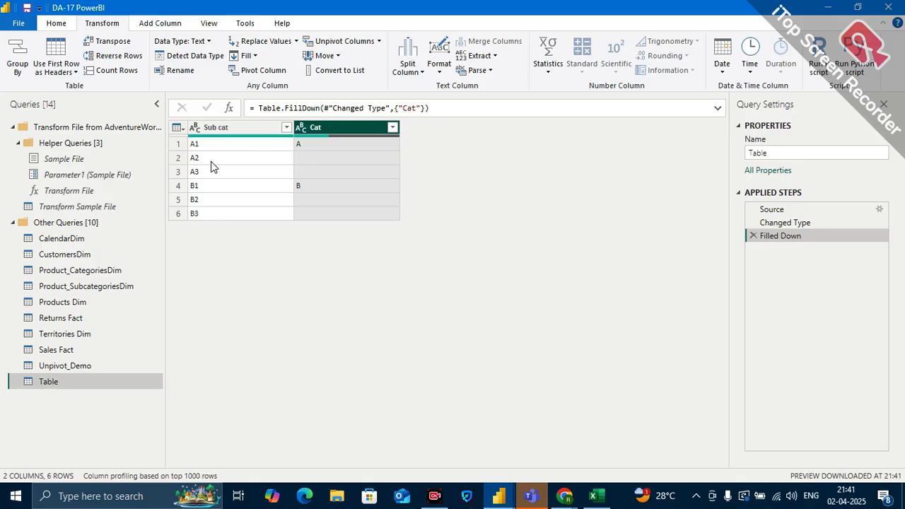
Step: Try Fill Down on the Sub cat and Cat columns together and delete the Filled Down step
{"action": "left_click", "coordinate": [232, 128]}
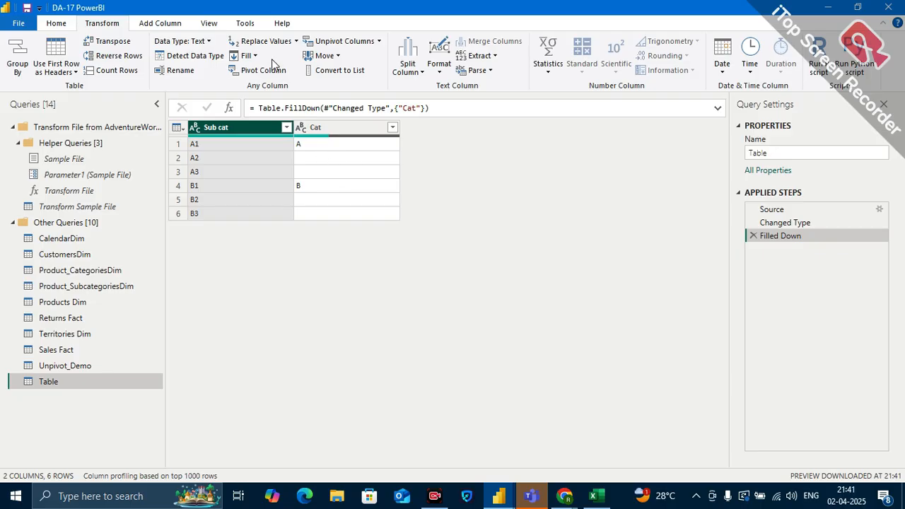
{"action": "left_click", "coordinate": [318, 124], "text": "ctrl"}
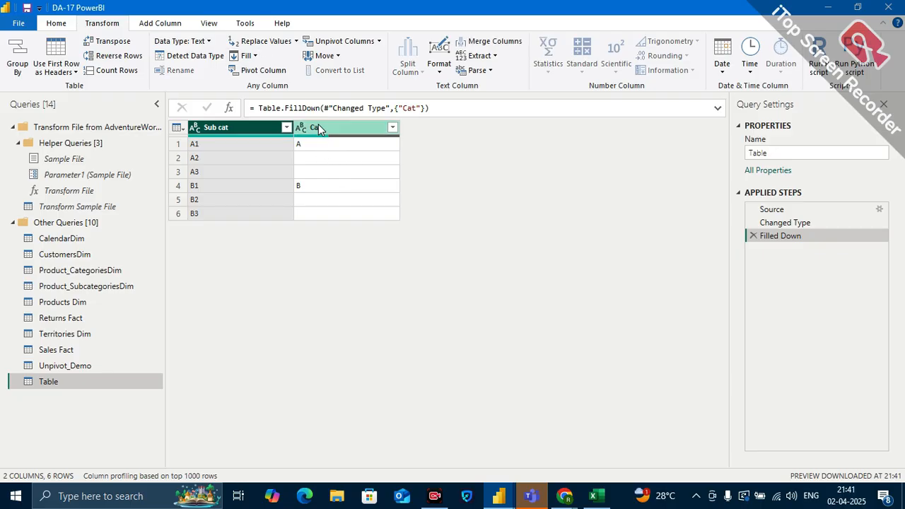
{"action": "left_click", "coordinate": [259, 56]}
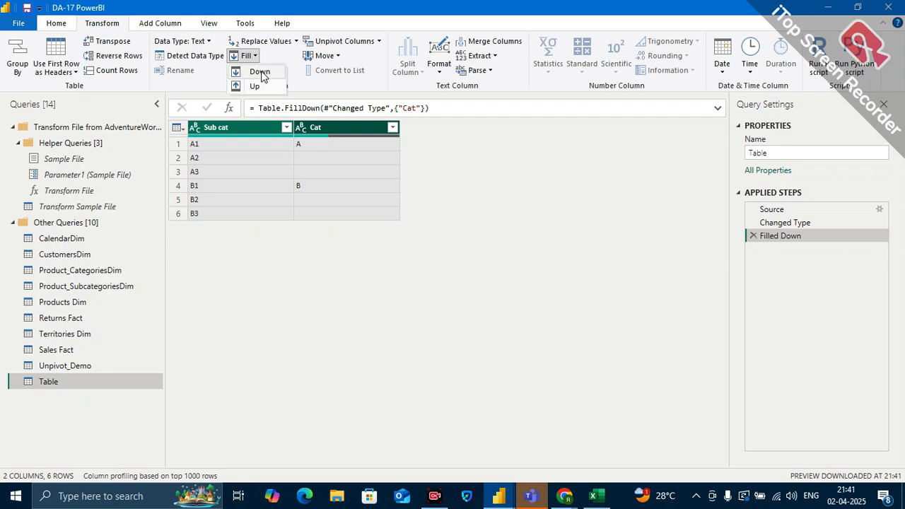
{"action": "left_click", "coordinate": [260, 73]}
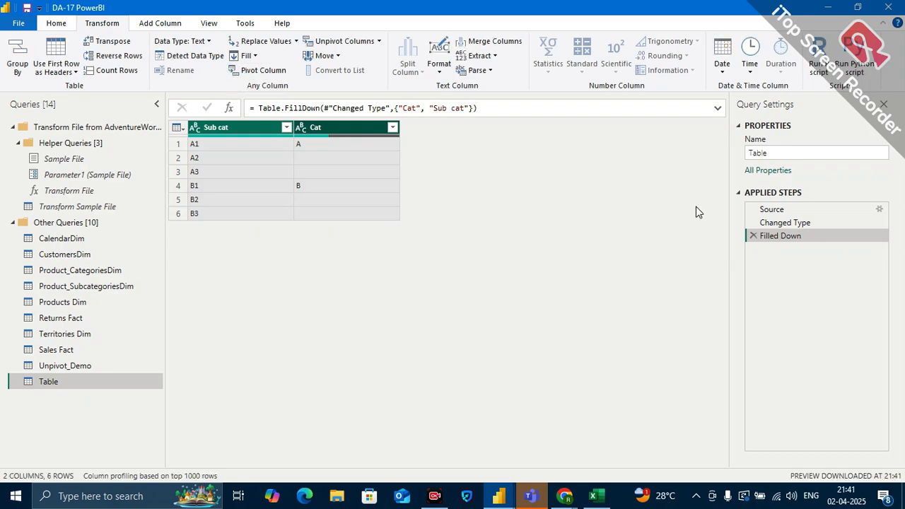
{"action": "left_click", "coordinate": [753, 236]}
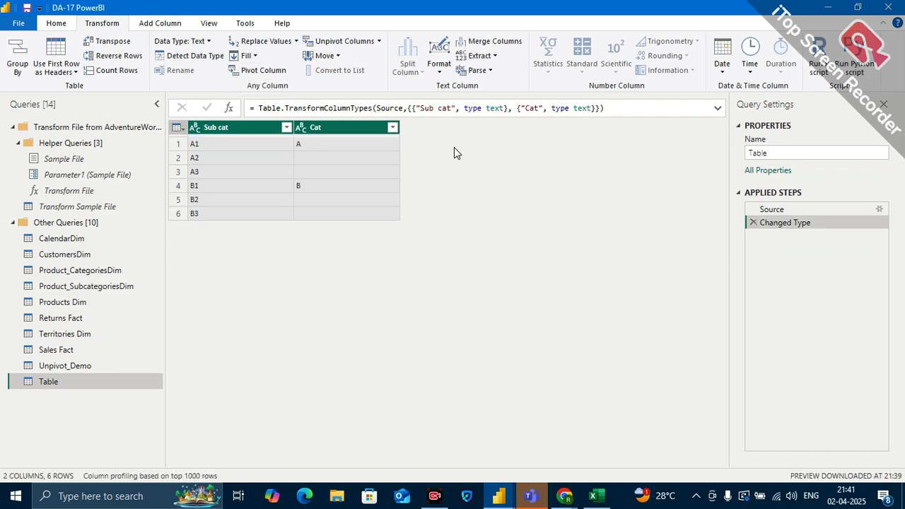
Step: Try Fill Up on the Sub cat and Cat columns together and delete the Filled Up step
{"action": "left_click", "coordinate": [256, 55]}
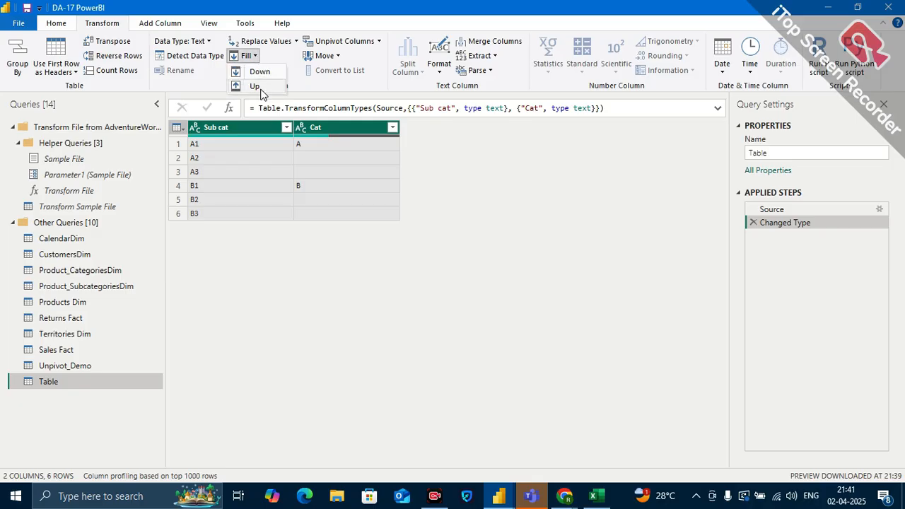
{"action": "left_click", "coordinate": [261, 91]}
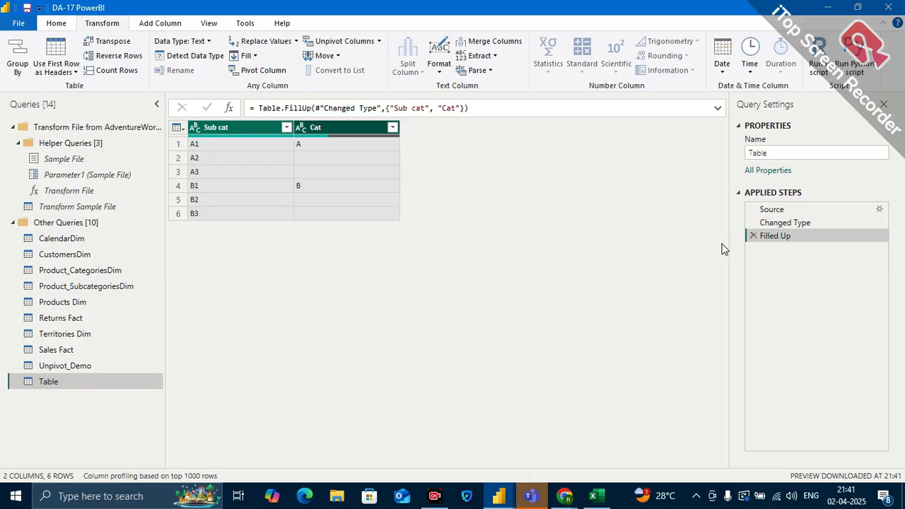
{"action": "left_click", "coordinate": [754, 236]}
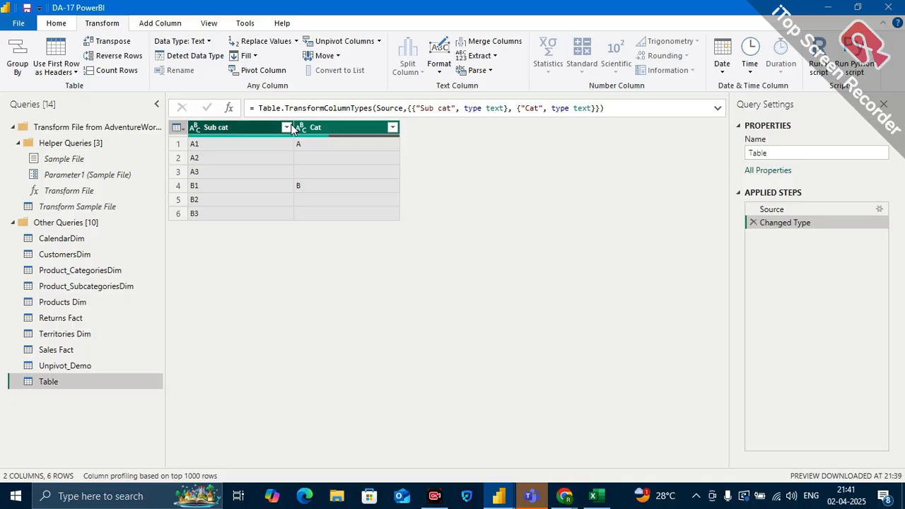
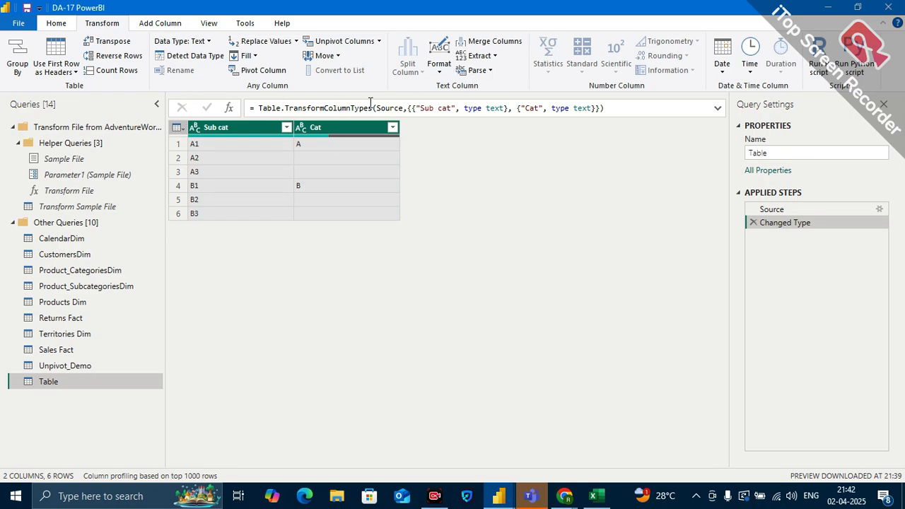
Step: View the Parse formats and the JSON connector in the full list of data sources without connecting
{"action": "left_click", "coordinate": [488, 71]}
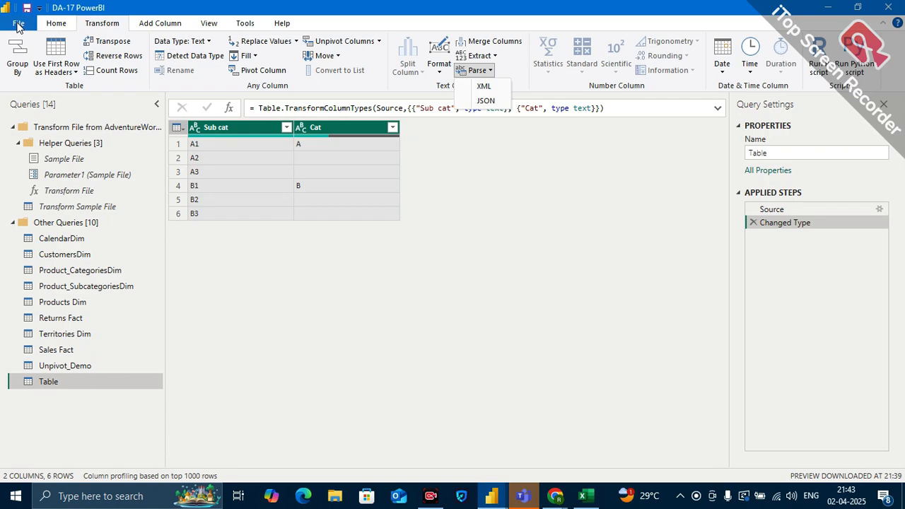
{"action": "left_click", "coordinate": [56, 24]}
{"action": "left_click", "coordinate": [70, 74]}
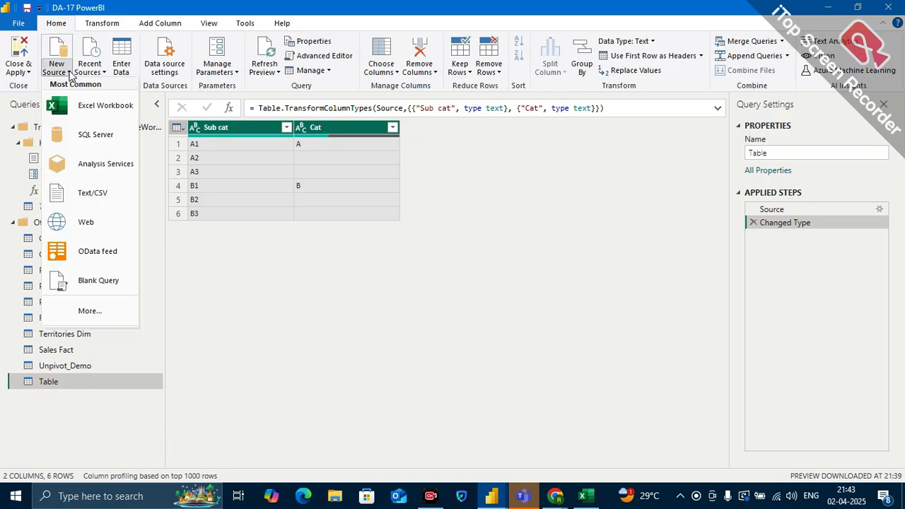
{"action": "left_click", "coordinate": [90, 312]}
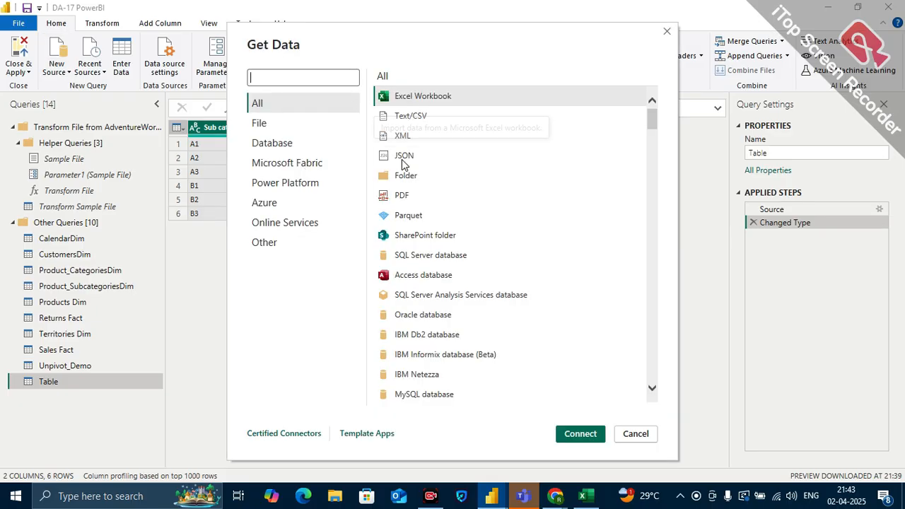
{"action": "left_click", "coordinate": [405, 156]}
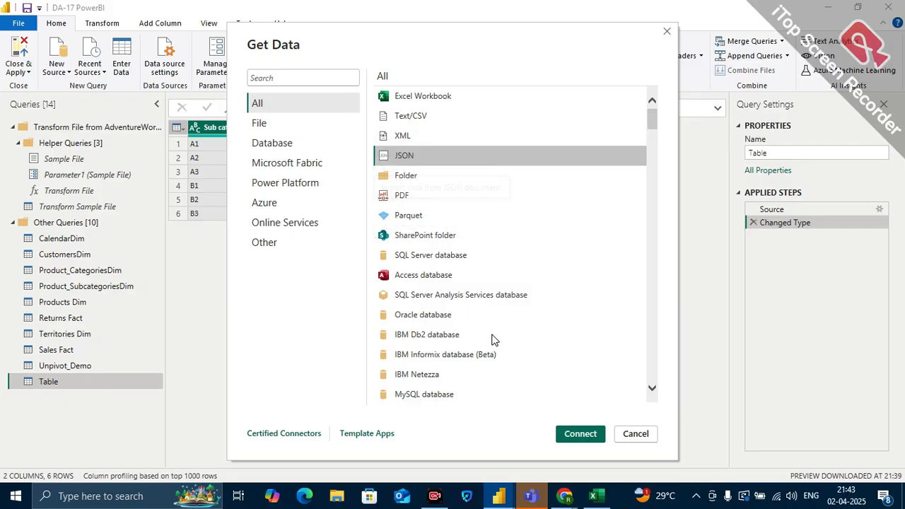
{"action": "left_click", "coordinate": [641, 438]}
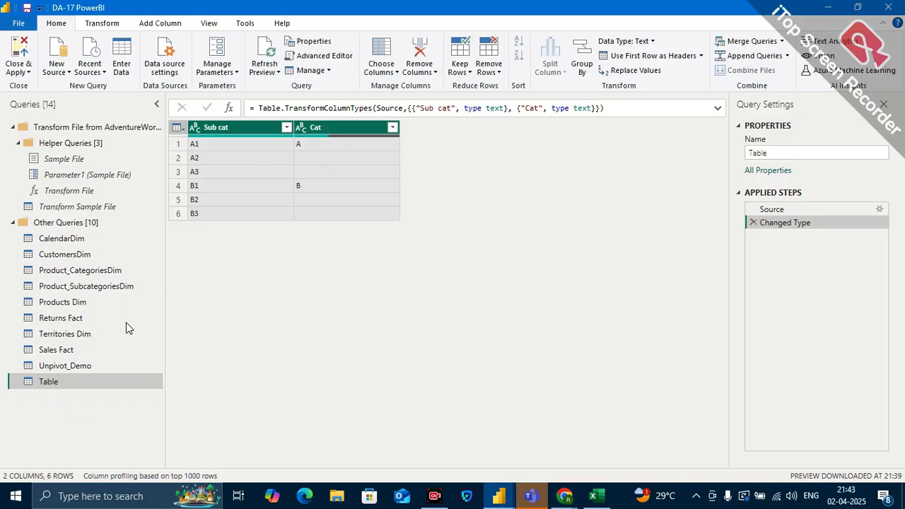
Step: Edit the Table query's source data, clearing the Sub cat values A2, A3, B2 and B3
{"action": "left_click", "coordinate": [880, 210]}
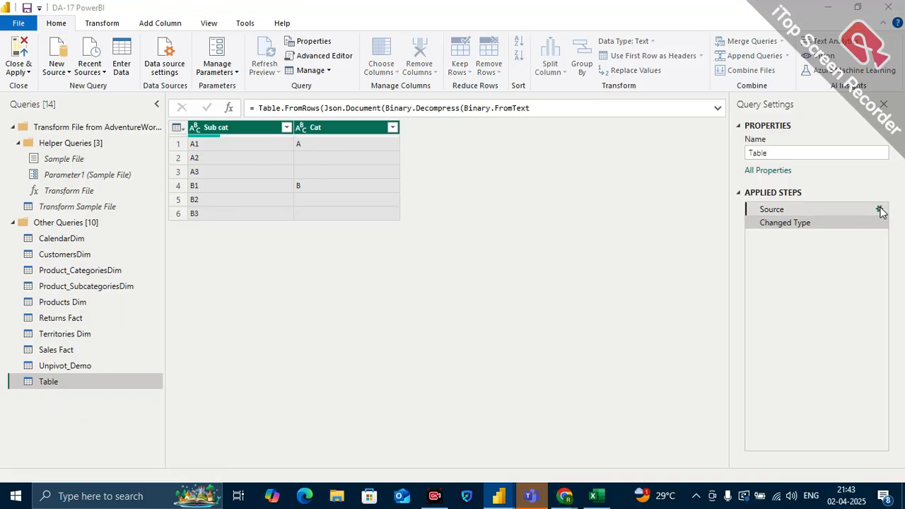
{"action": "left_click", "coordinate": [231, 93]}
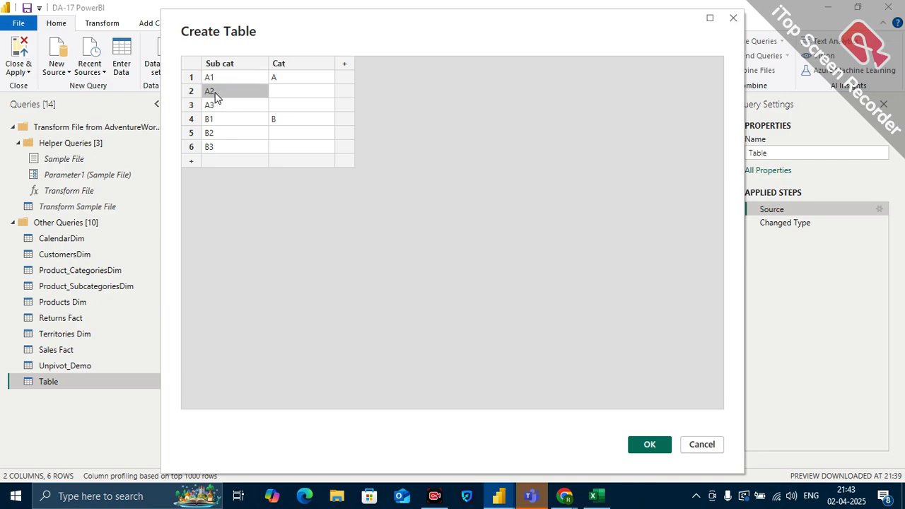
{"action": "double_click", "coordinate": [215, 97]}
{"action": "key", "text": "BackSpace"}
{"action": "key", "text": "Return"}
{"action": "double_click", "coordinate": [212, 106]}
{"action": "key", "text": "BackSpace"}
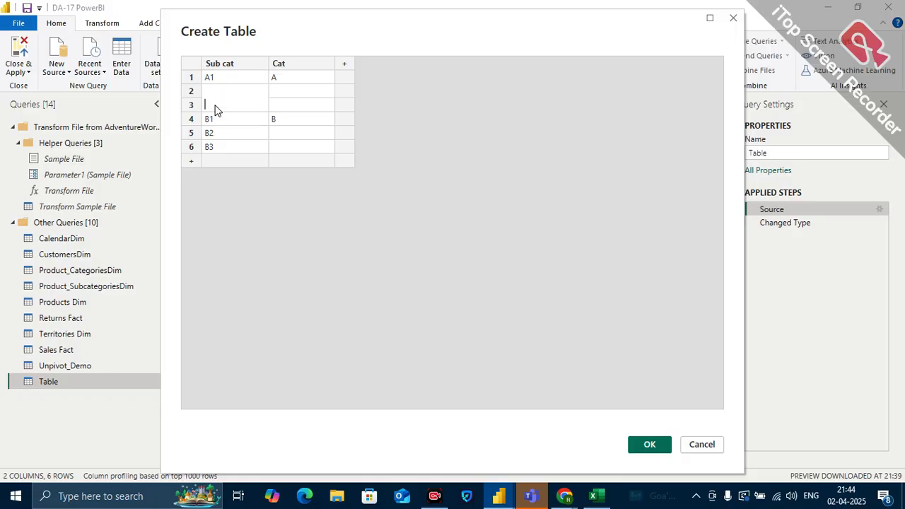
{"action": "double_click", "coordinate": [215, 133]}
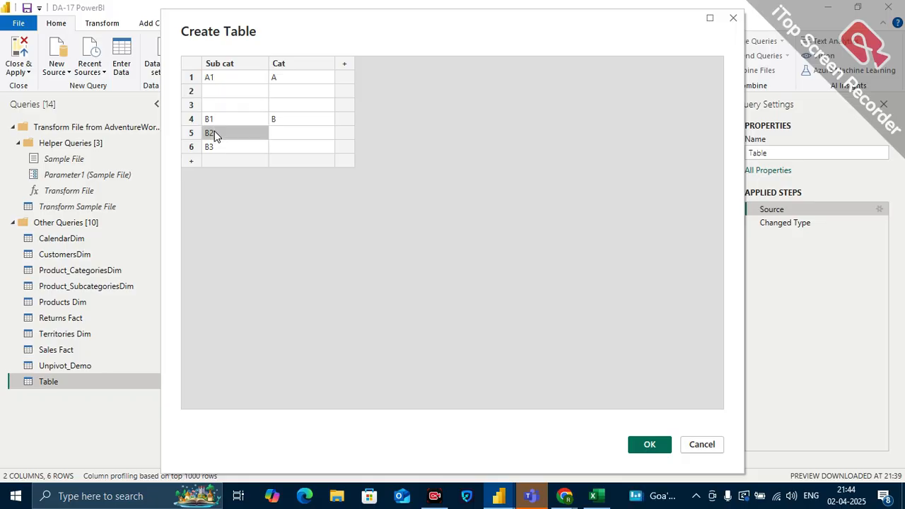
{"action": "key", "text": "BackSpace"}
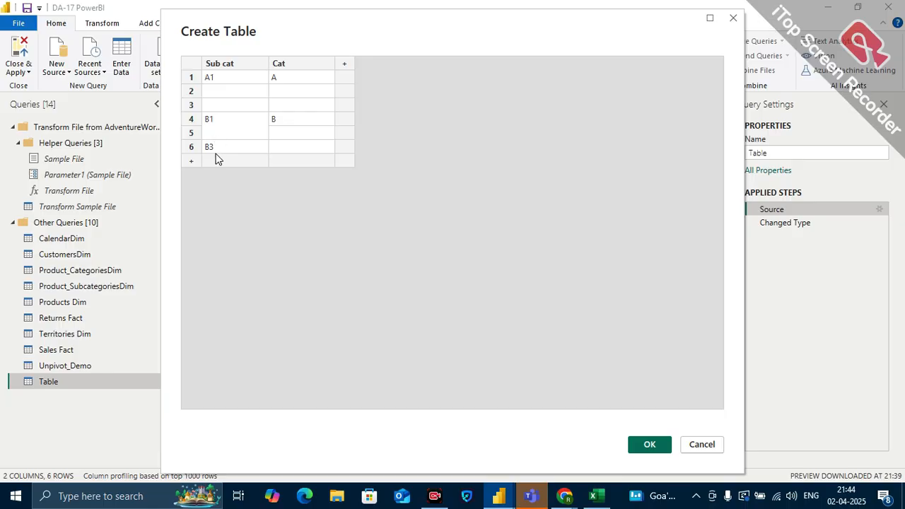
{"action": "left_click", "coordinate": [216, 147]}
{"action": "double_click", "coordinate": [216, 147]}
{"action": "key", "text": "BackSpace"}
{"action": "left_click", "coordinate": [650, 444]}
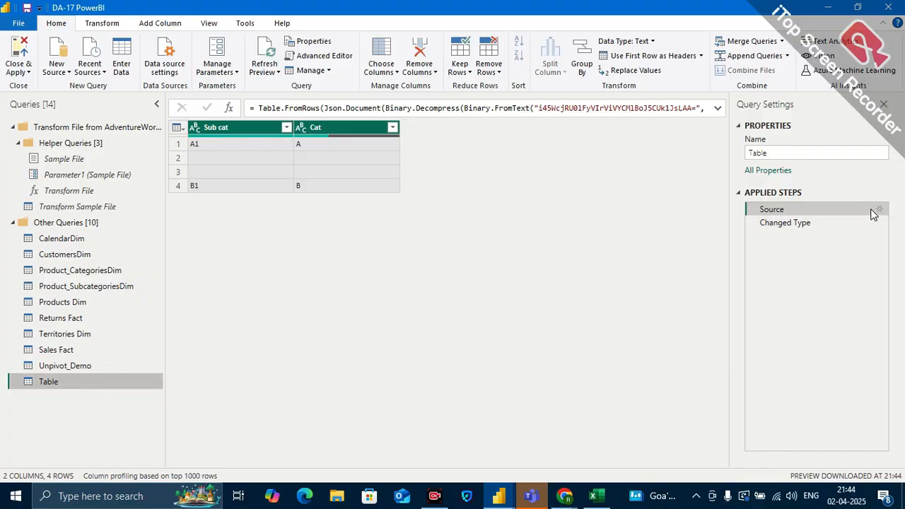
Step: Try to add an empty fifth row to the Table query's source data
{"action": "left_click", "coordinate": [879, 211]}
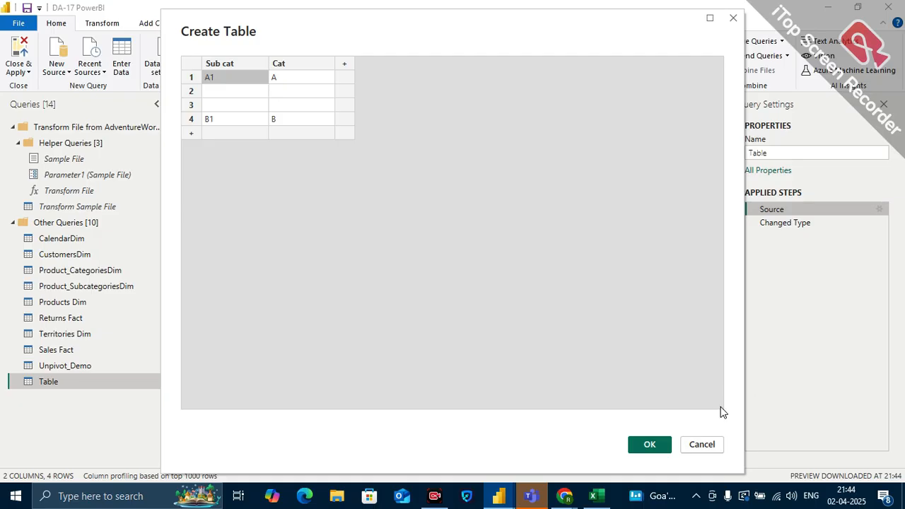
{"action": "left_click", "coordinate": [191, 133]}
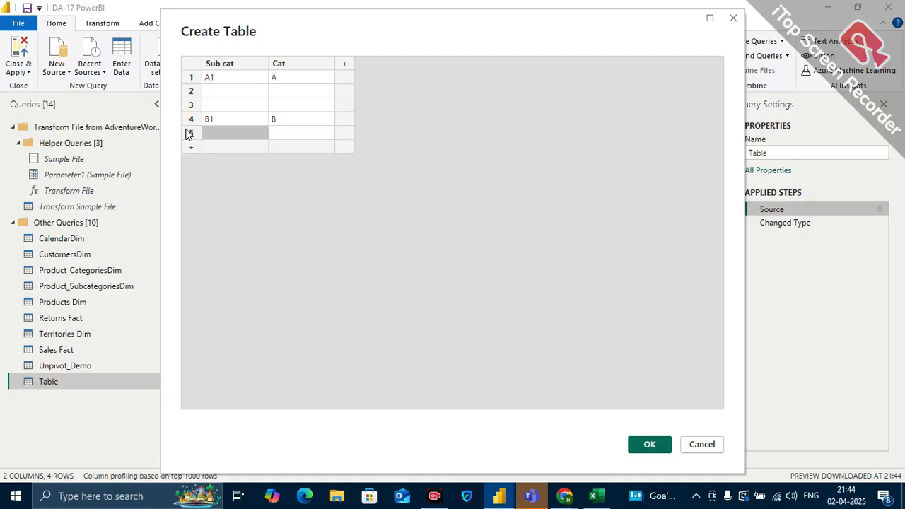
{"action": "left_click", "coordinate": [661, 444]}
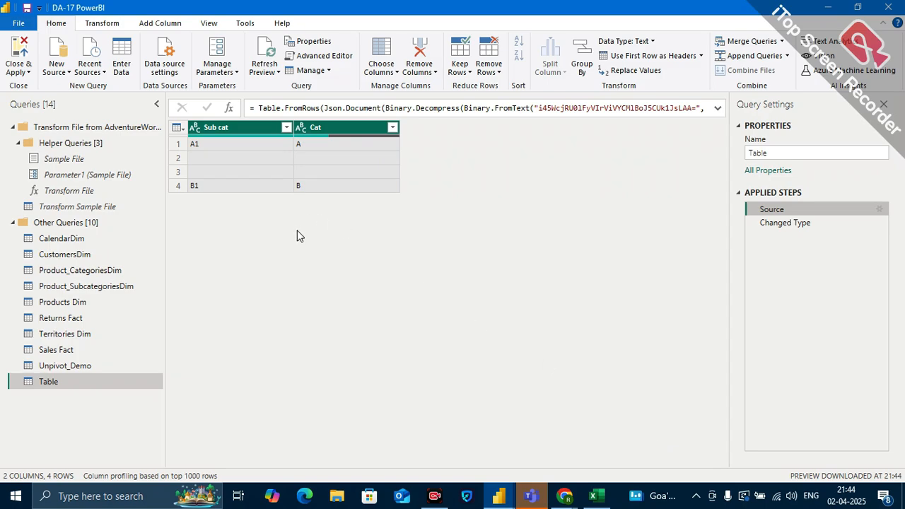
Step: Try Fill Down on the Sub cat column after the Changed Type step and delete the Filled Down step
{"action": "left_click", "coordinate": [789, 222]}
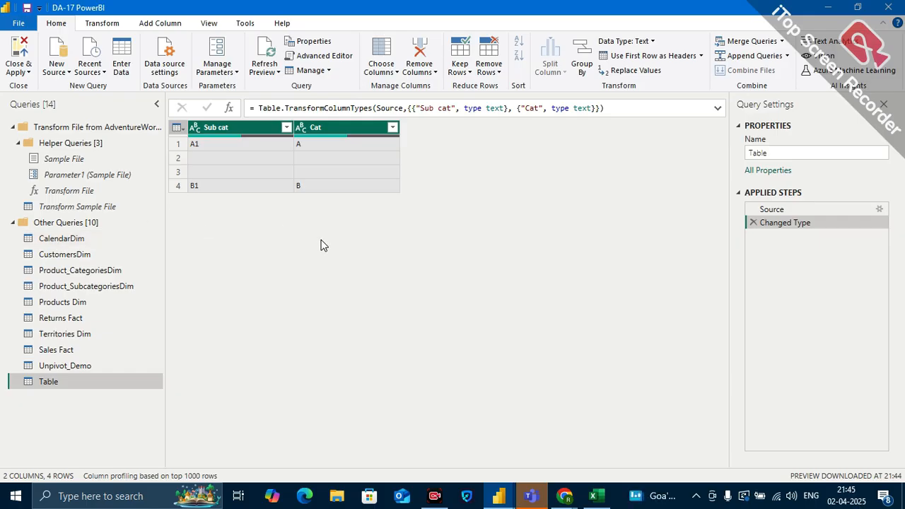
{"action": "left_click", "coordinate": [237, 134]}
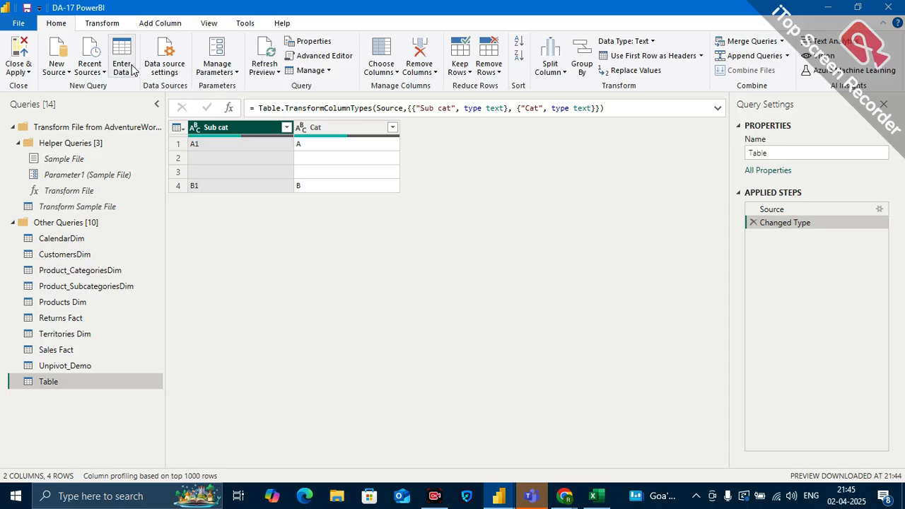
{"action": "left_click", "coordinate": [109, 24]}
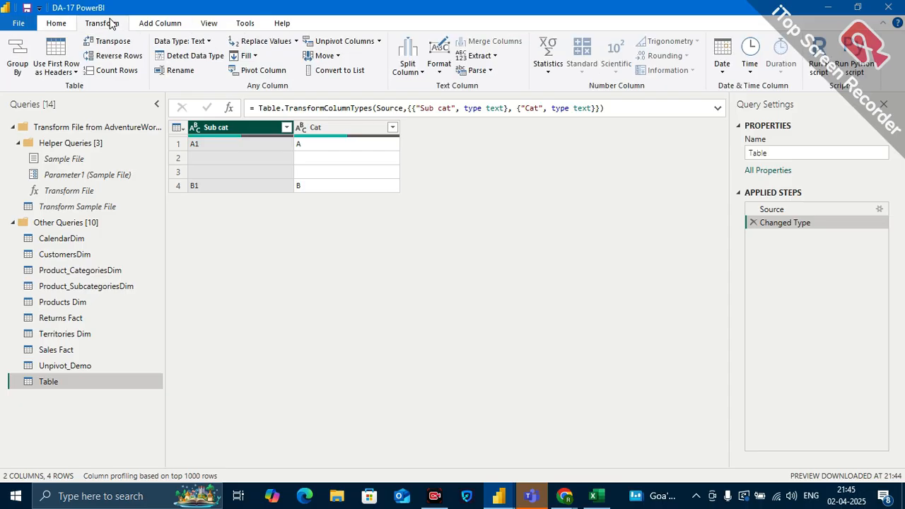
{"action": "left_click", "coordinate": [247, 56]}
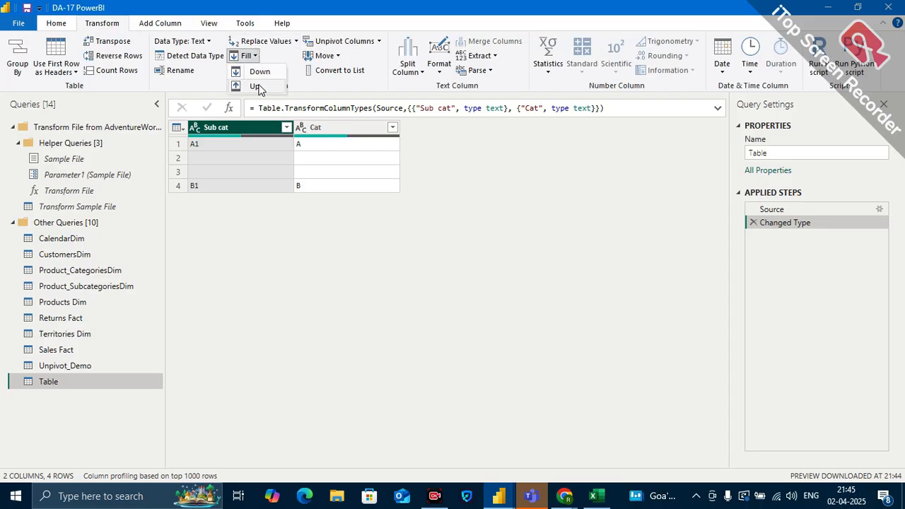
{"action": "left_click", "coordinate": [259, 71]}
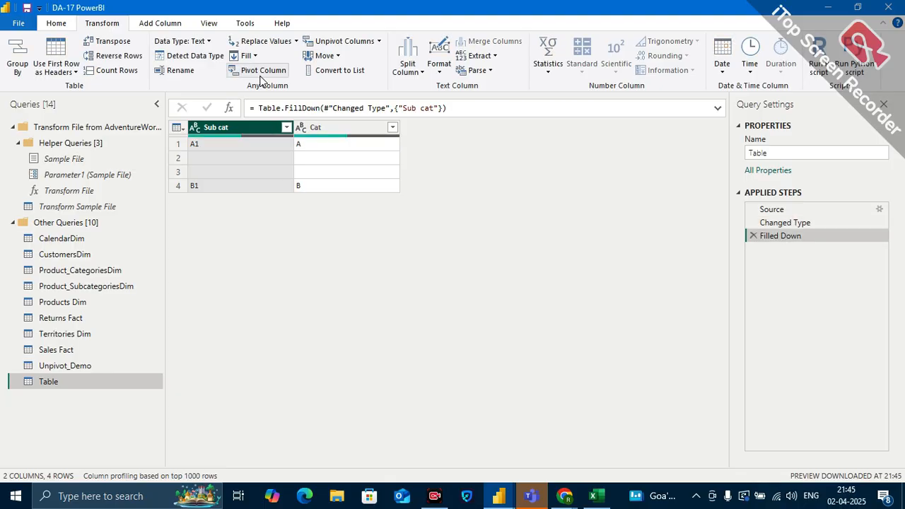
{"action": "left_click", "coordinate": [753, 236]}
Step: Try Fill Down on the Cat column alone and delete the Filled Down step
{"action": "left_click", "coordinate": [362, 128]}
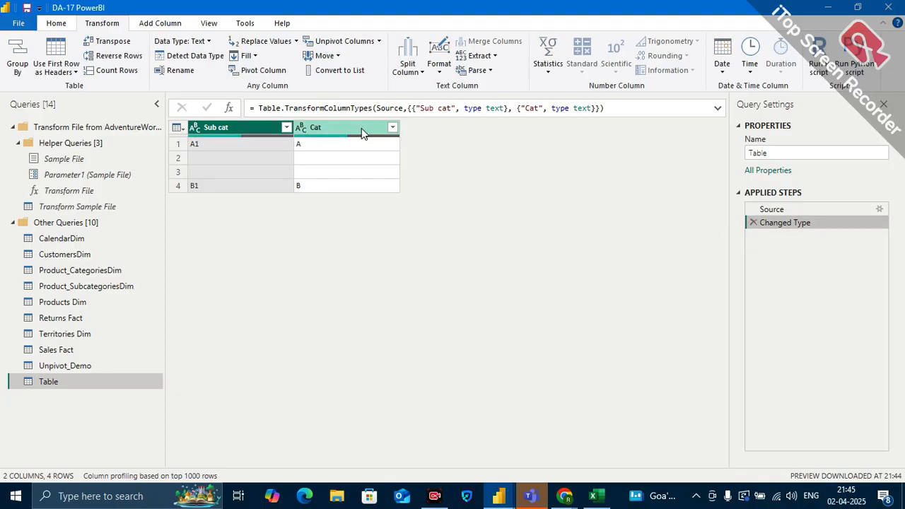
{"action": "left_click", "coordinate": [246, 56]}
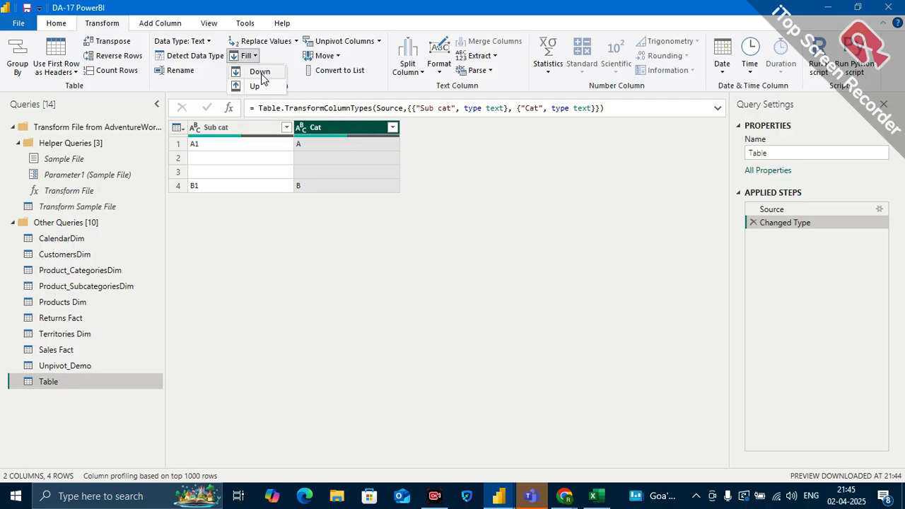
{"action": "left_click", "coordinate": [261, 77]}
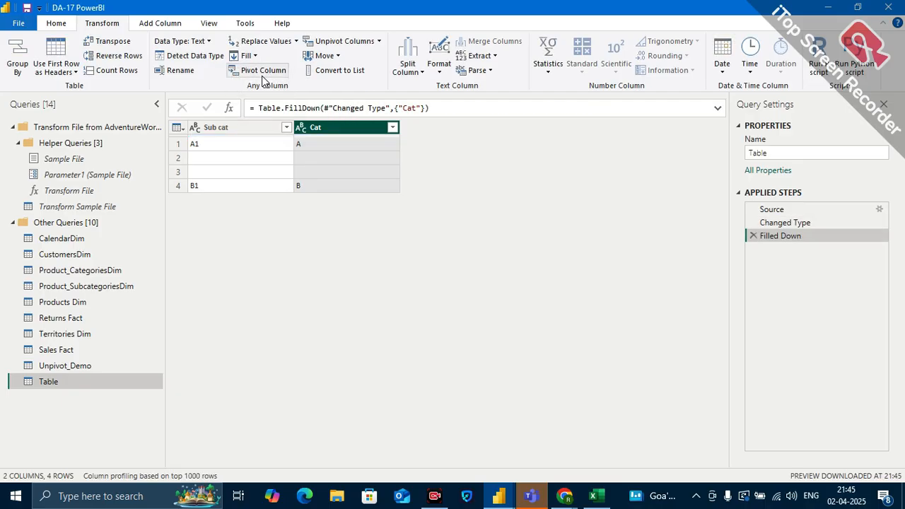
{"action": "left_click", "coordinate": [754, 236]}
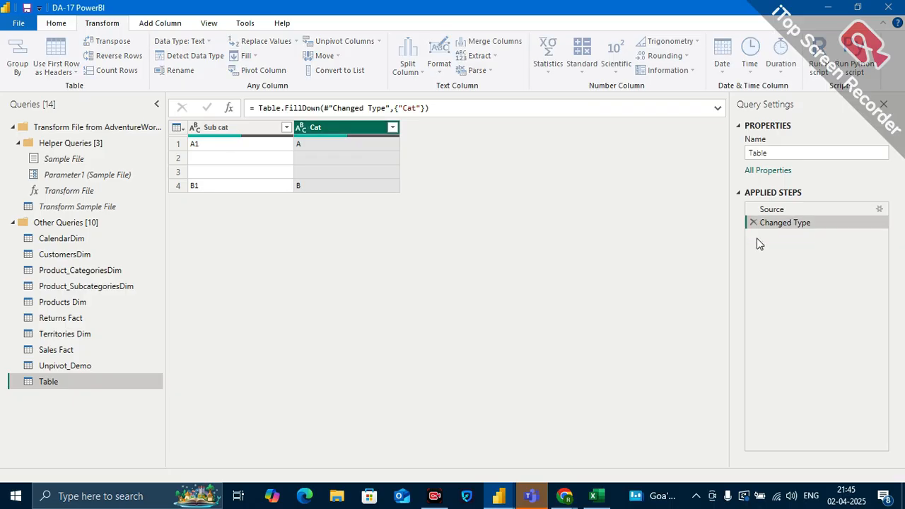
Step: Delete the Table and Unpivot_Demo queries from the Other Queries group
{"action": "right_click", "coordinate": [79, 382]}
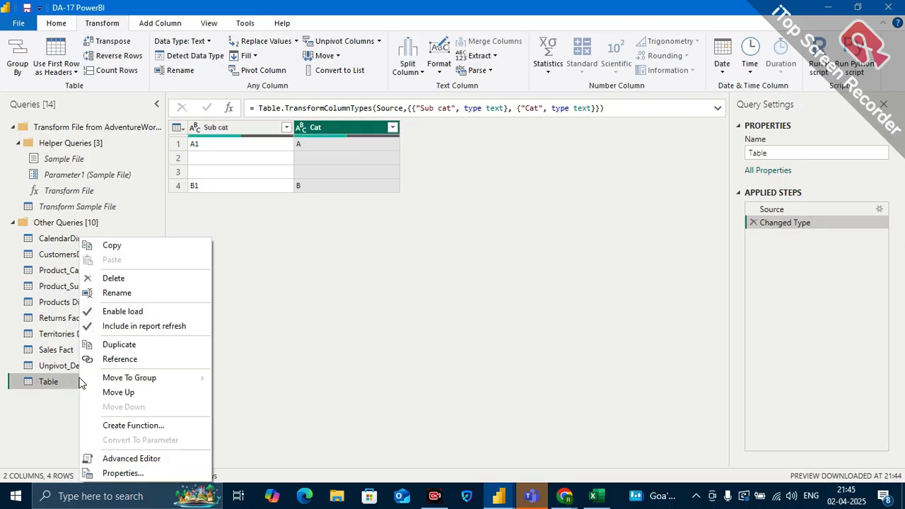
{"action": "left_click", "coordinate": [115, 279]}
{"action": "left_click", "coordinate": [524, 276]}
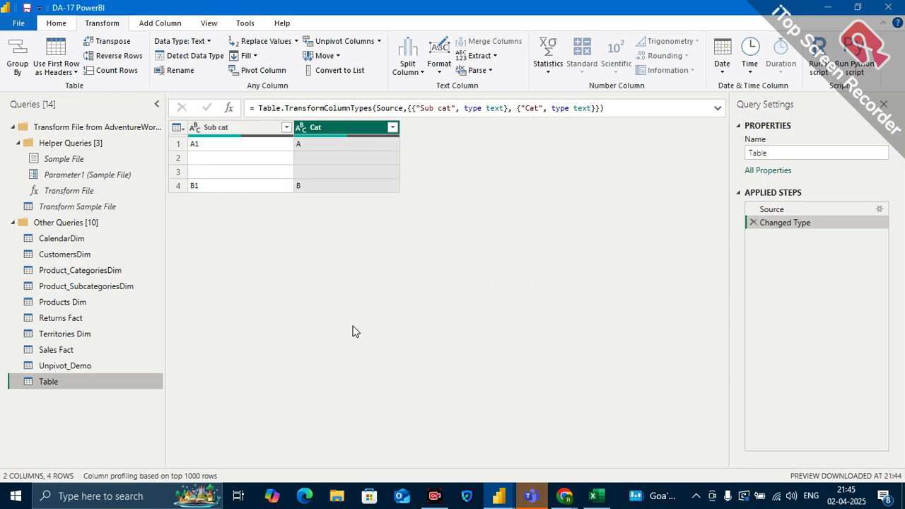
{"action": "right_click", "coordinate": [58, 374]}
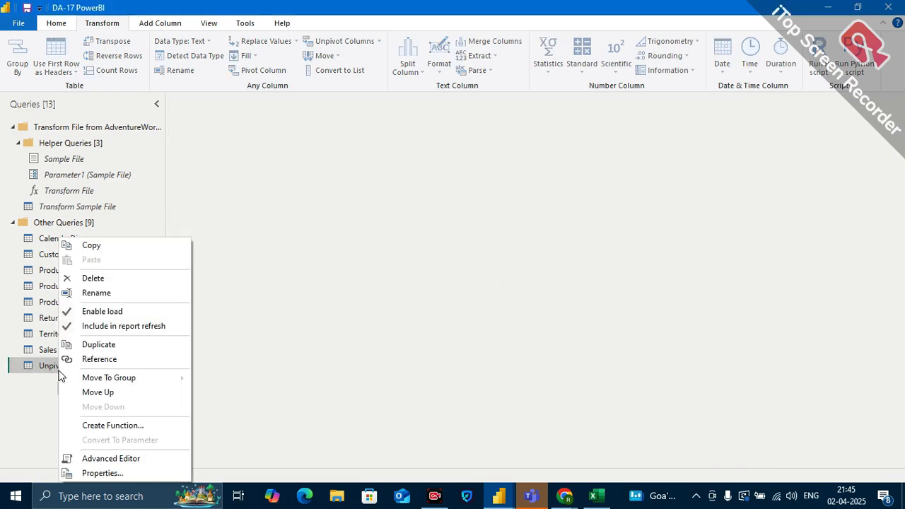
{"action": "left_click", "coordinate": [99, 280]}
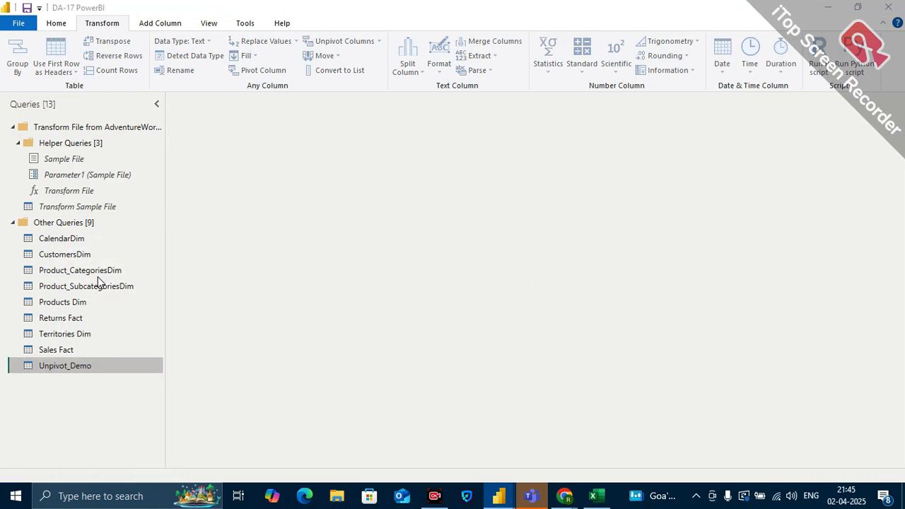
{"action": "left_click", "coordinate": [505, 273]}
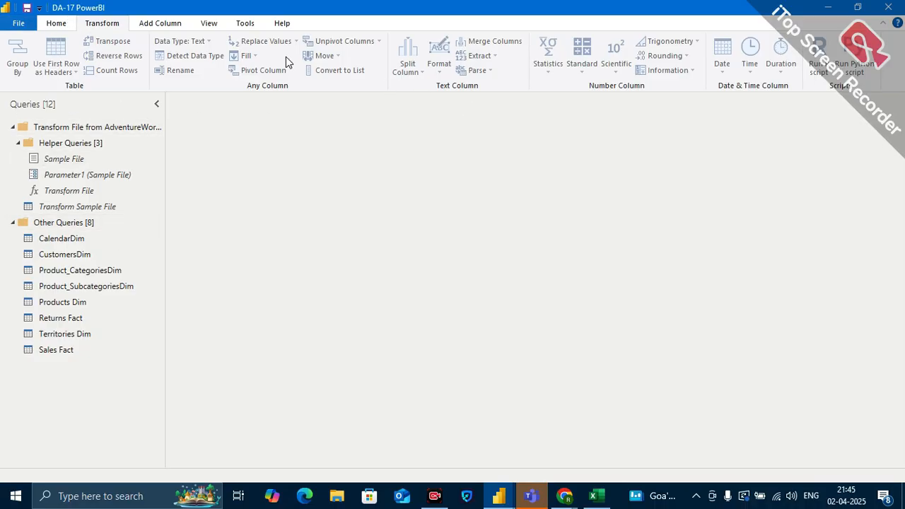
Step: Show the column profile of the CalendarDim query to examine the Date column's statistics and value distribution
{"action": "left_click", "coordinate": [157, 27]}
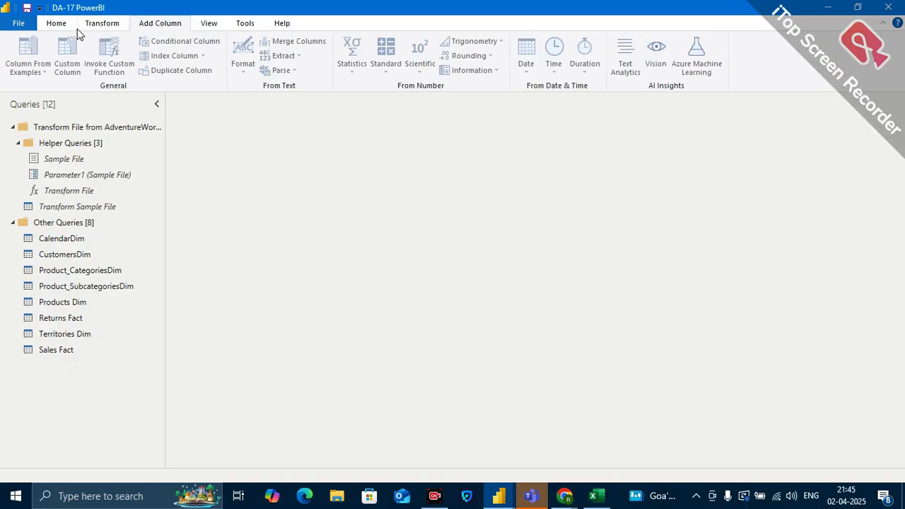
{"action": "left_click", "coordinate": [57, 241]}
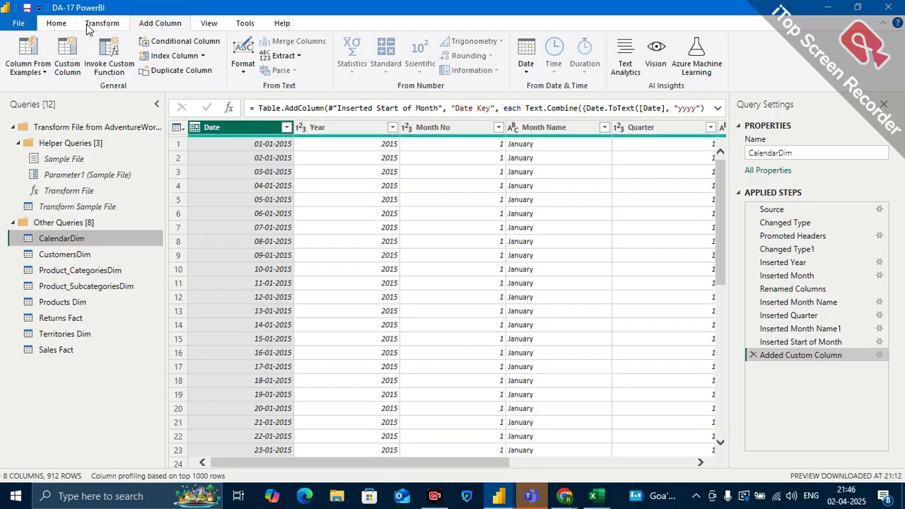
{"action": "left_click", "coordinate": [209, 24]}
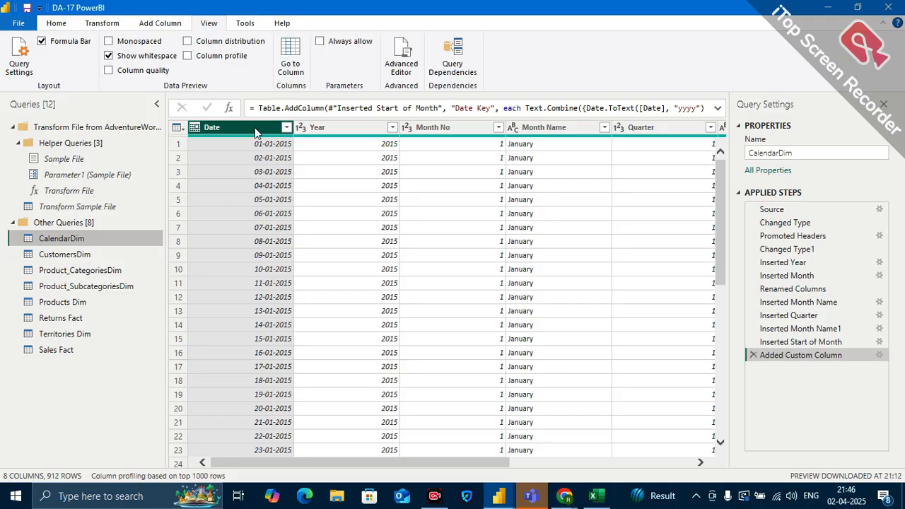
{"action": "left_click", "coordinate": [212, 57]}
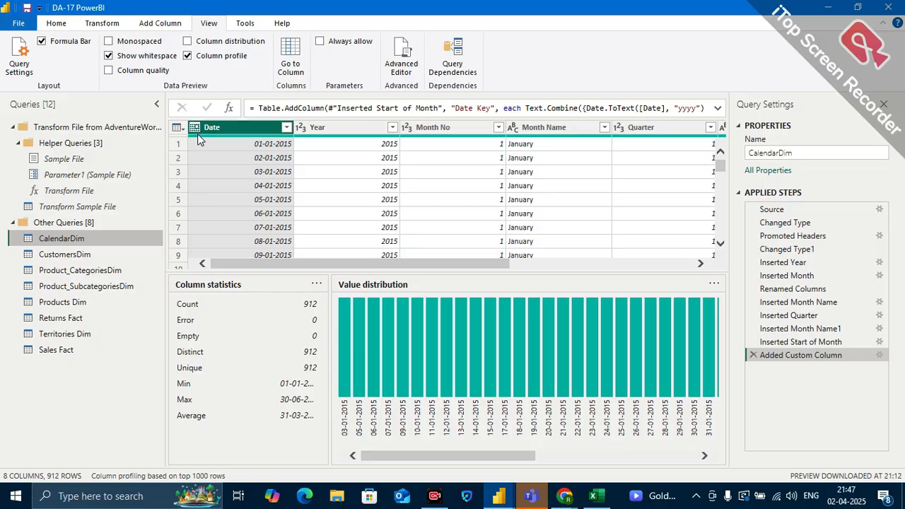
{"action": "mouse_move", "coordinate": [199, 136]}
{"action": "mouse_move", "coordinate": [241, 136]}
{"action": "scroll", "coordinate": [511, 171], "scroll_direction": "right", "scroll_amount": 3}
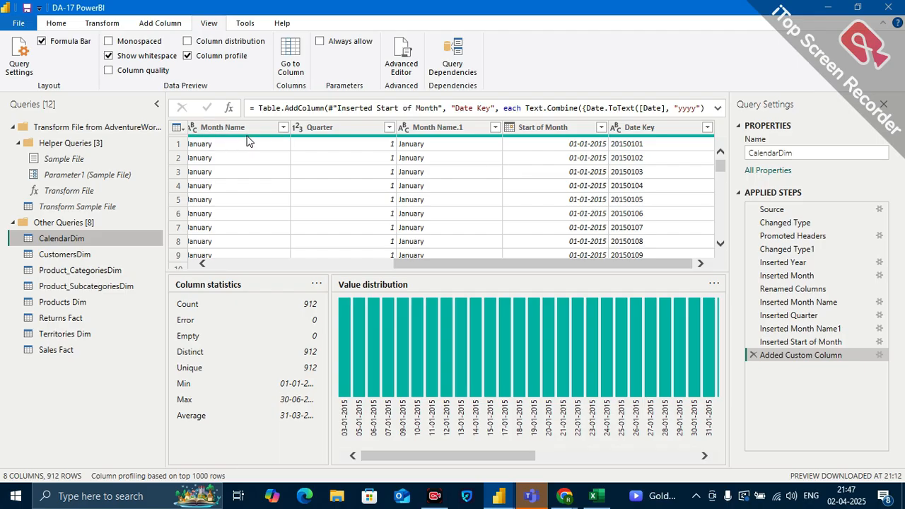
Step: Show the column distribution to examine the CalendarDim columns' distinct and unique values, and turn off both column distribution and column profile
{"action": "left_click", "coordinate": [233, 43]}
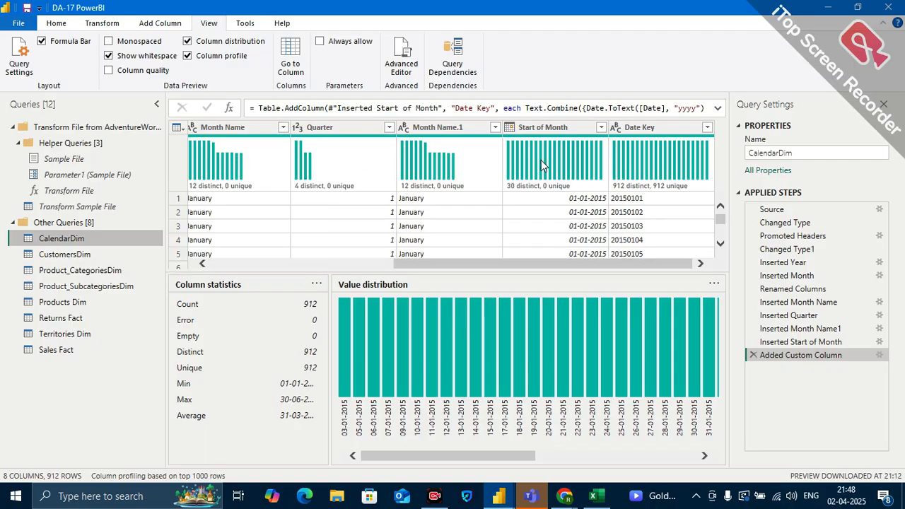
{"action": "mouse_move", "coordinate": [205, 170]}
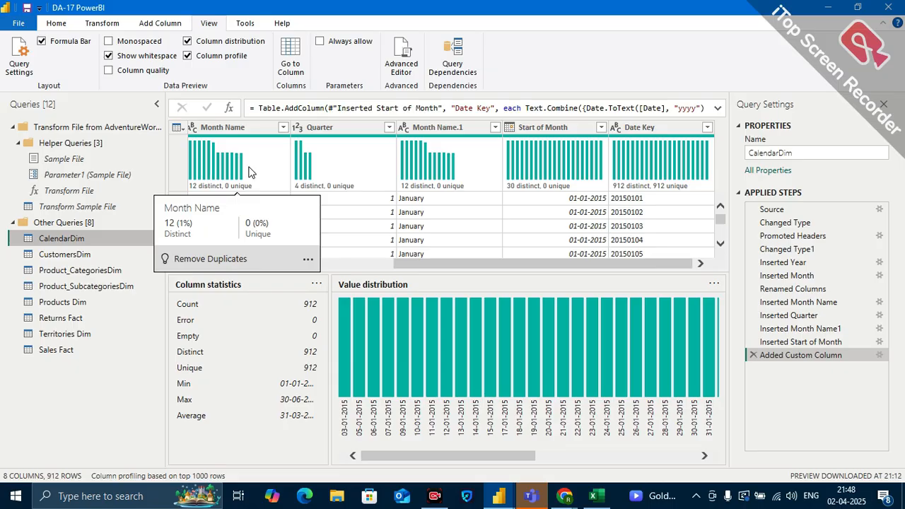
{"action": "mouse_move", "coordinate": [602, 171]}
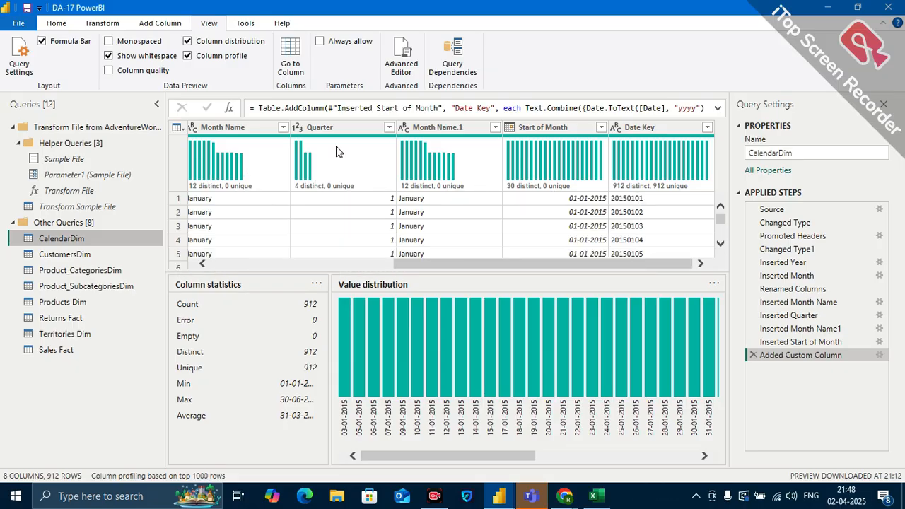
{"action": "left_click", "coordinate": [221, 42]}
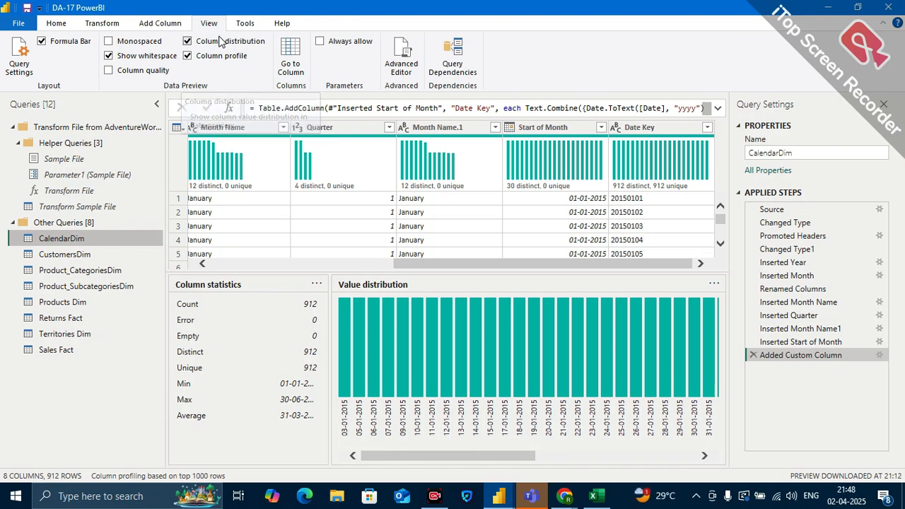
{"action": "left_click", "coordinate": [221, 55]}
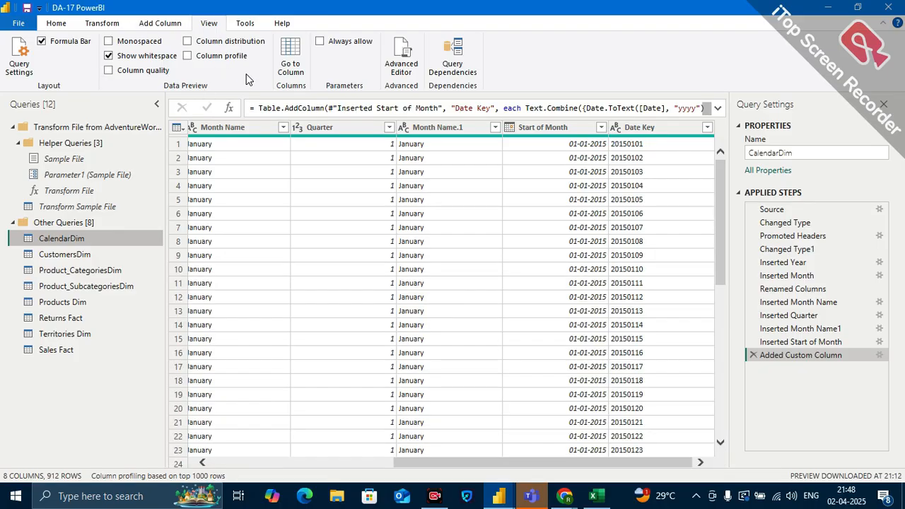
Step: Display the CalendarDim data preview in a monospaced font
{"action": "left_click", "coordinate": [144, 44]}
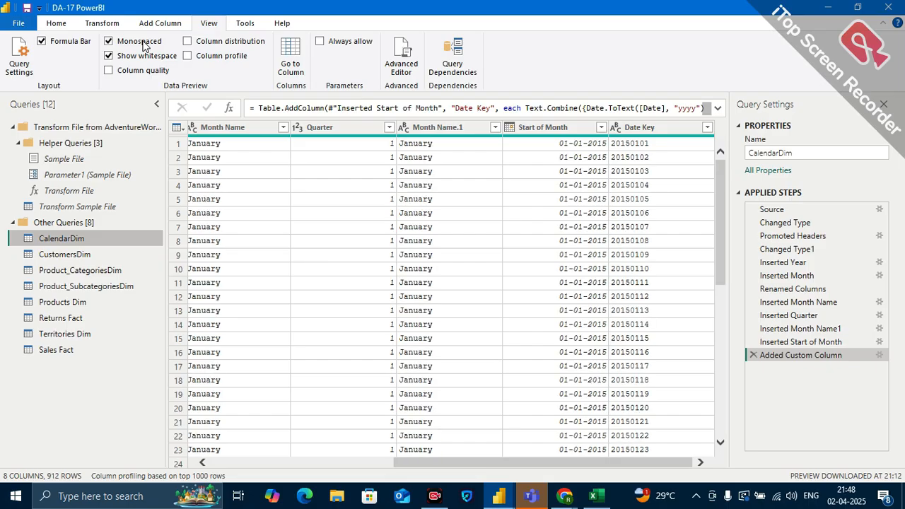
{"action": "scroll", "coordinate": [368, 199], "scroll_direction": "left", "scroll_amount": 5}
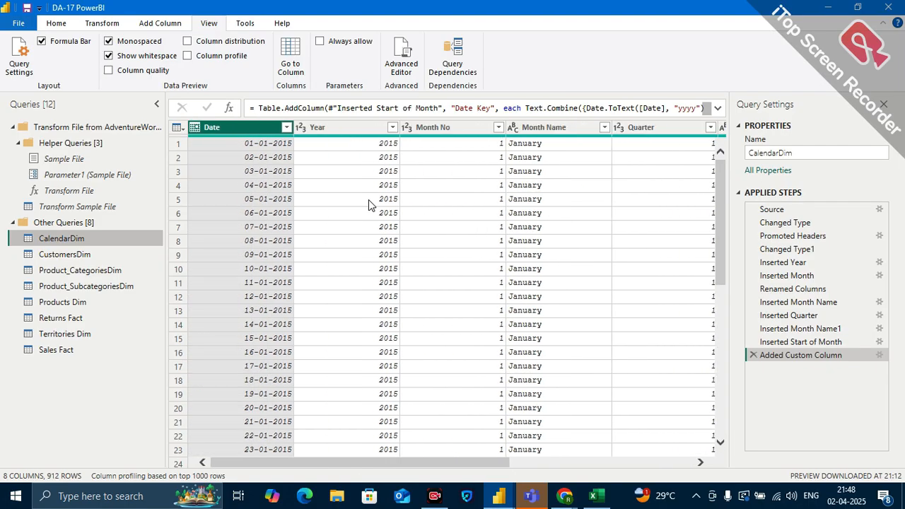
Step: Turn off the monospaced font in the CalendarDim data preview, and hide the formula bar and show it again
{"action": "left_click", "coordinate": [128, 47]}
{"action": "left_click", "coordinate": [129, 47]}
{"action": "left_click", "coordinate": [129, 46]}
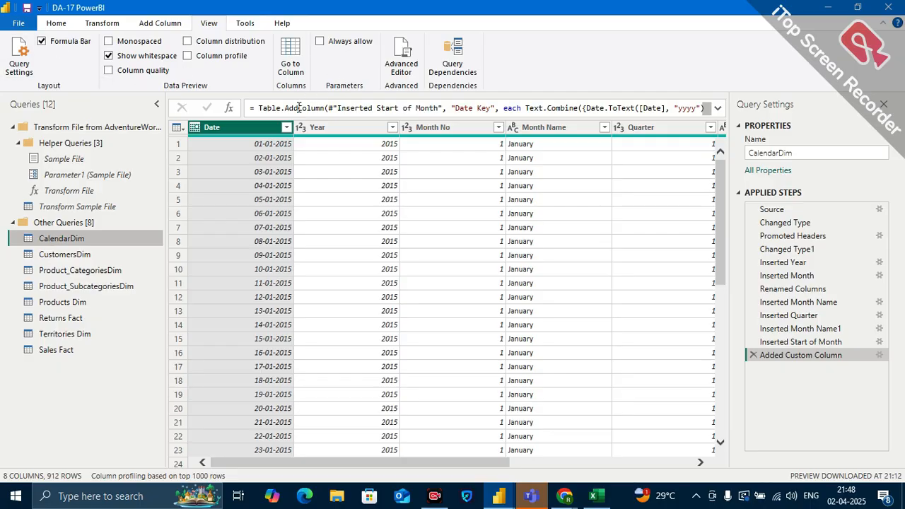
{"action": "left_click", "coordinate": [65, 44]}
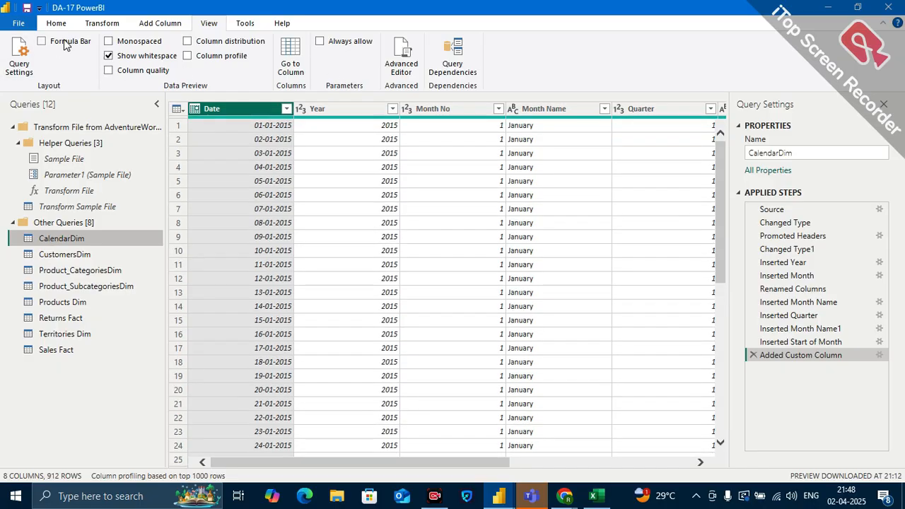
{"action": "left_click", "coordinate": [65, 44]}
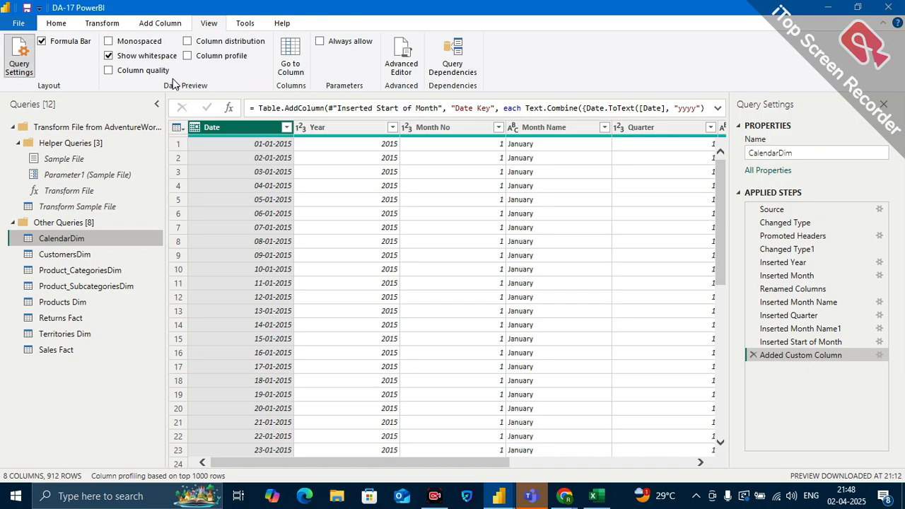
Step: Show the column quality of CalendarDim to examine the Date column's valid, error and empty values, and turn it off again
{"action": "left_click", "coordinate": [145, 70]}
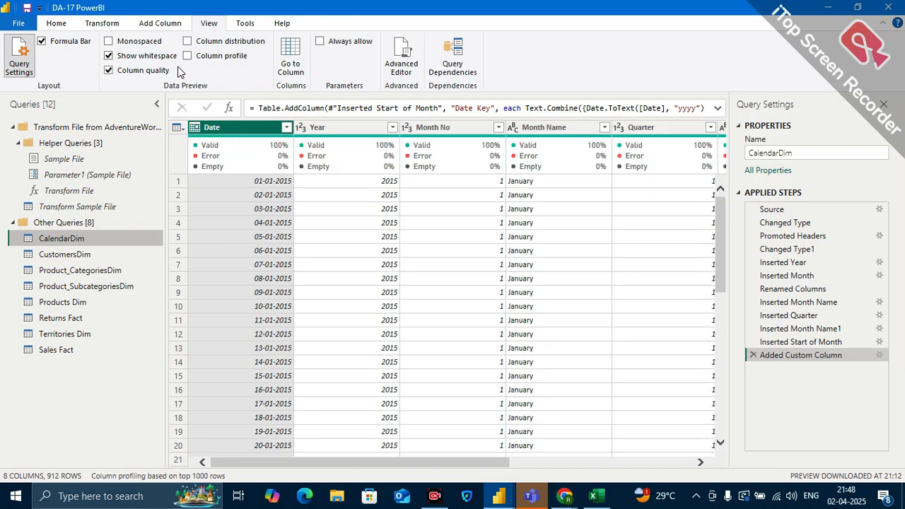
{"action": "mouse_move", "coordinate": [226, 138]}
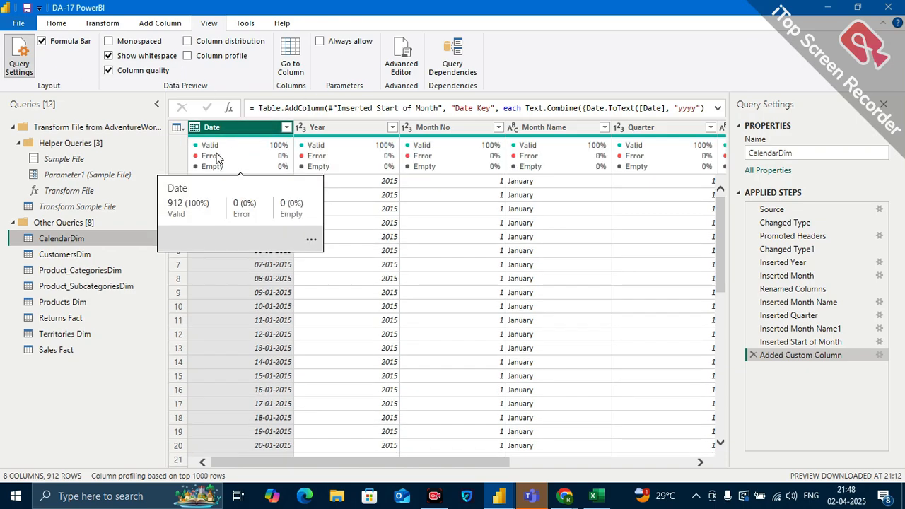
{"action": "left_click", "coordinate": [144, 71]}
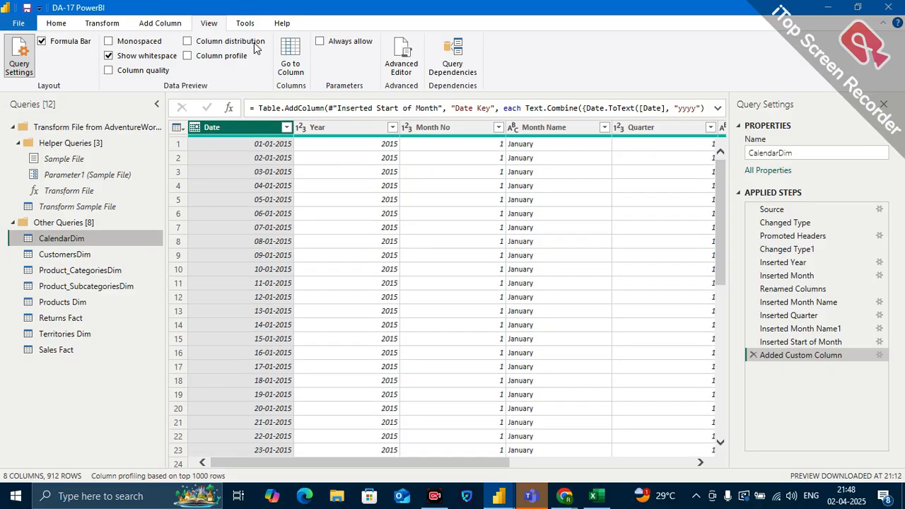
{"action": "left_click", "coordinate": [242, 28]}
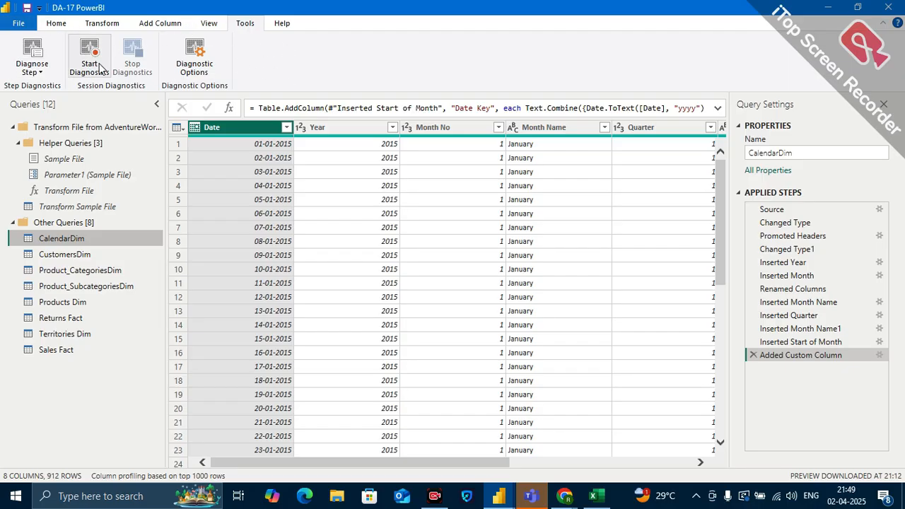
{"action": "left_click", "coordinate": [69, 29]}
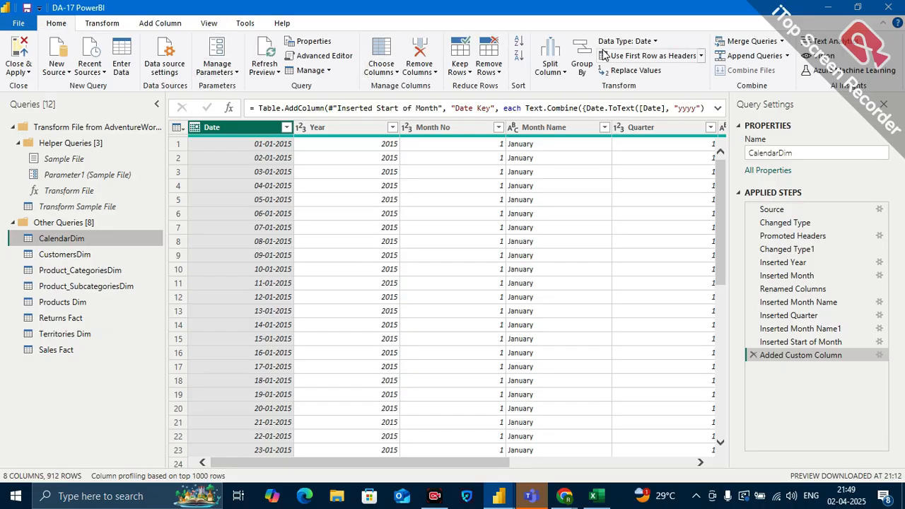
Step: Examine the full M code of the CalendarDim query in the Advanced Editor and leave it without changes
{"action": "left_click", "coordinate": [214, 27]}
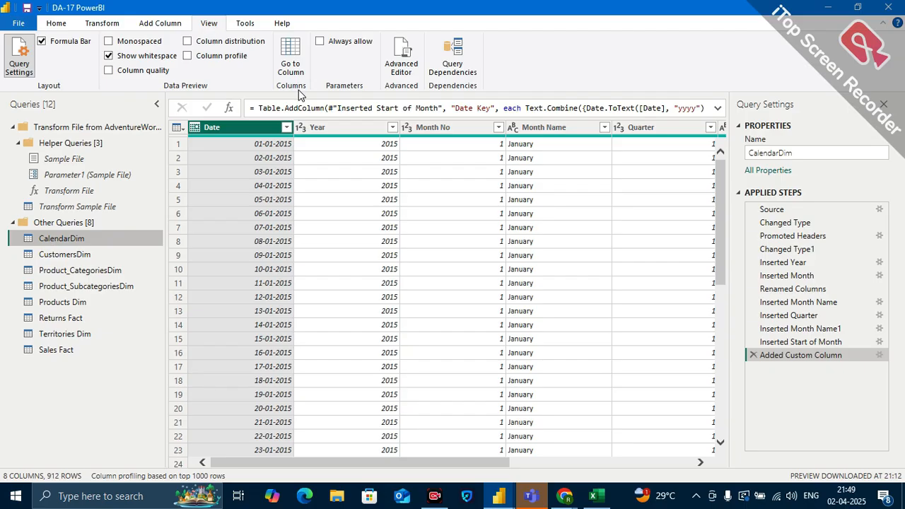
{"action": "left_click", "coordinate": [402, 54]}
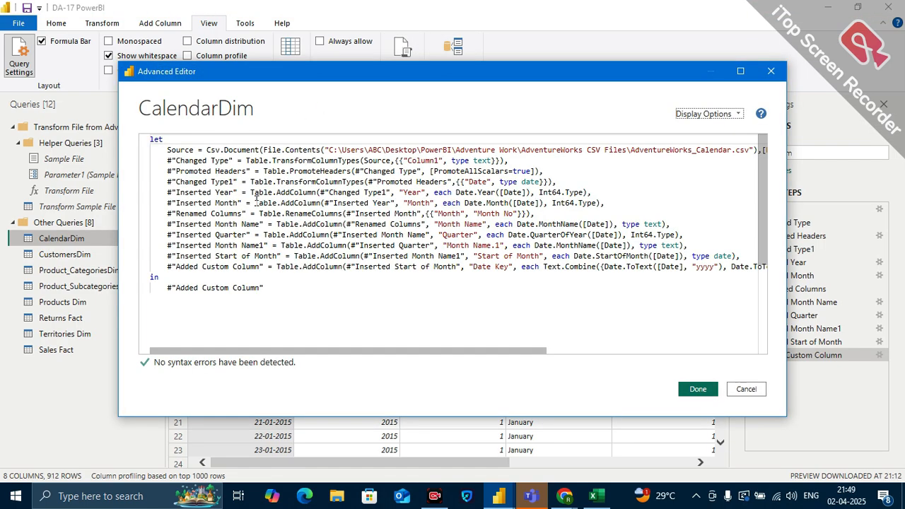
{"action": "left_click_drag", "start_coordinate": [289, 301], "coordinate": [150, 139]}
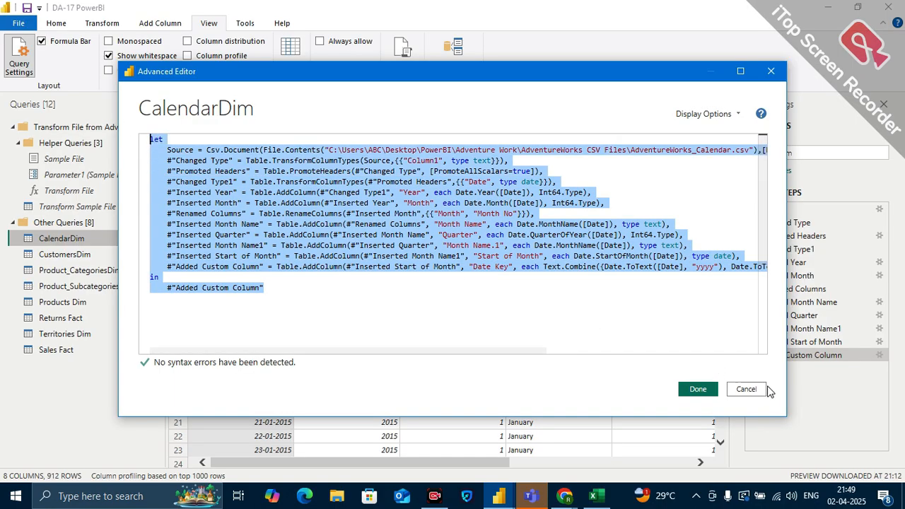
{"action": "left_click", "coordinate": [743, 389]}
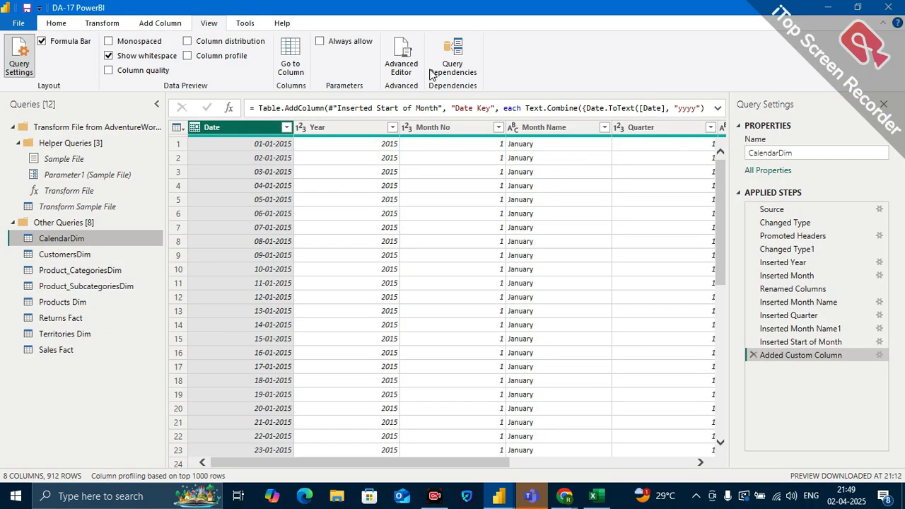
Step: Open the query dependencies diagram and examine up close how the queries link to their source files
{"action": "left_click", "coordinate": [452, 65]}
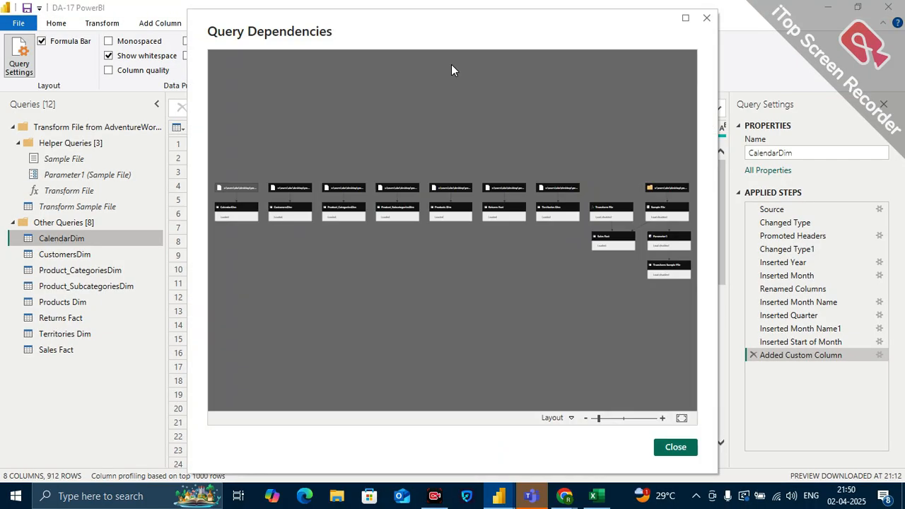
{"action": "scroll", "coordinate": [593, 289], "scroll_direction": "up", "scroll_amount": 1}
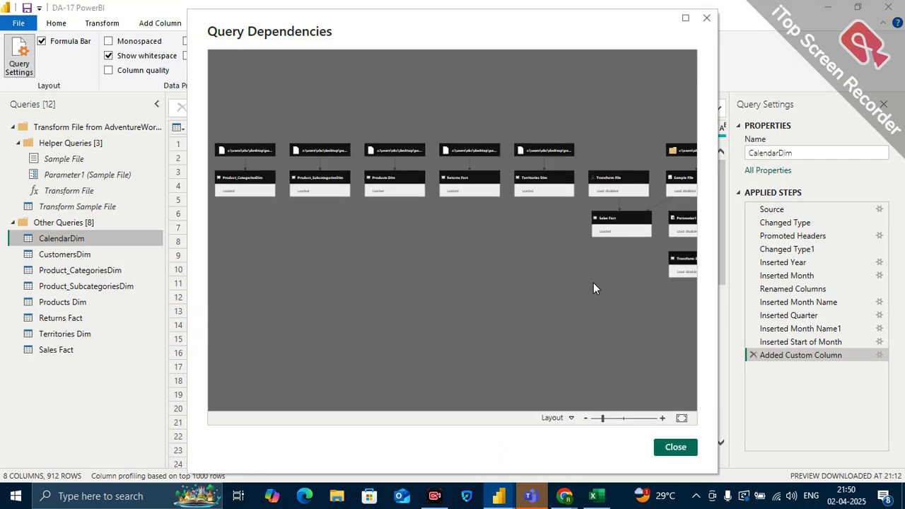
{"action": "left_click", "coordinate": [662, 418]}
{"action": "left_click", "coordinate": [662, 418]}
{"action": "left_click", "coordinate": [662, 418]}
{"action": "left_click", "coordinate": [662, 417]}
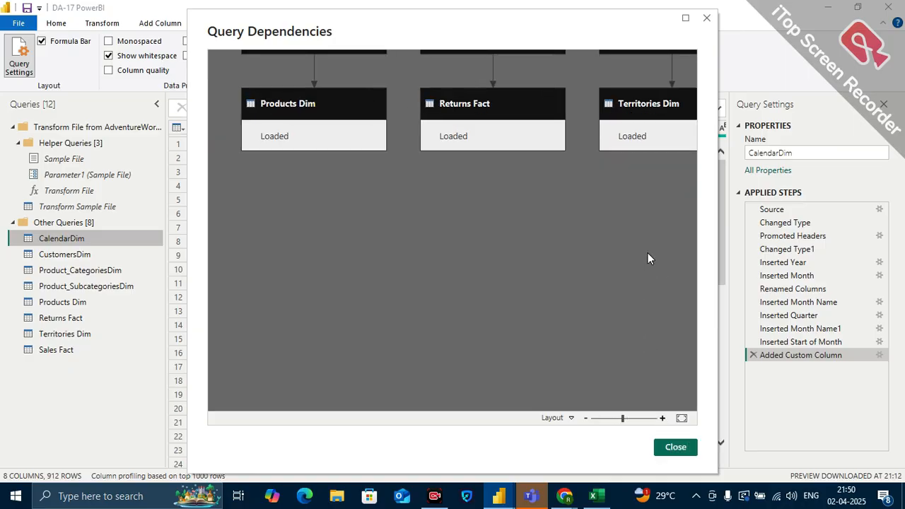
{"action": "scroll", "coordinate": [648, 252], "scroll_direction": "down", "scroll_amount": 1}
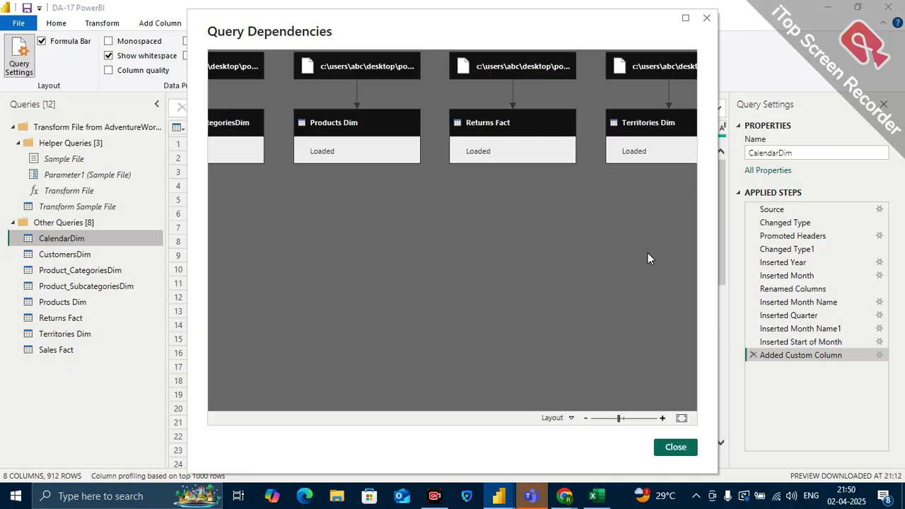
{"action": "scroll", "coordinate": [478, 282], "scroll_direction": "down", "scroll_amount": 2}
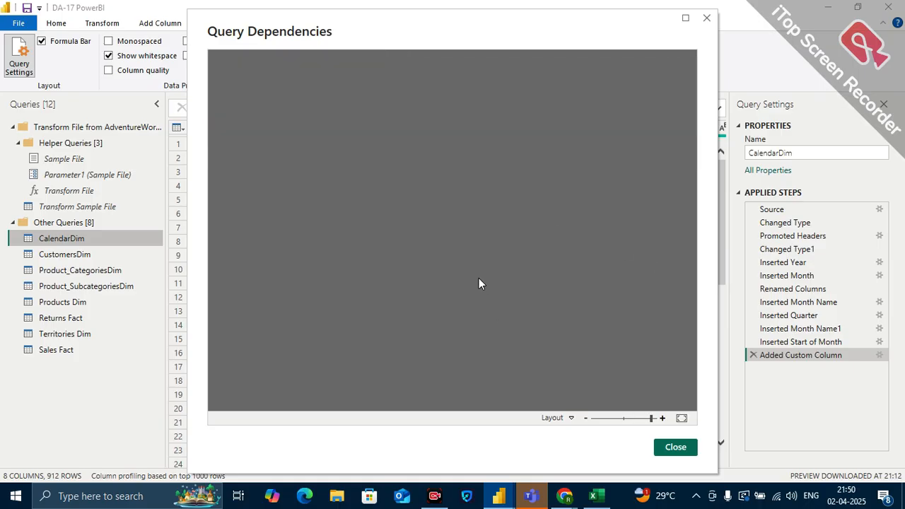
{"action": "left_click_drag", "start_coordinate": [543, 298], "coordinate": [384, 274]}
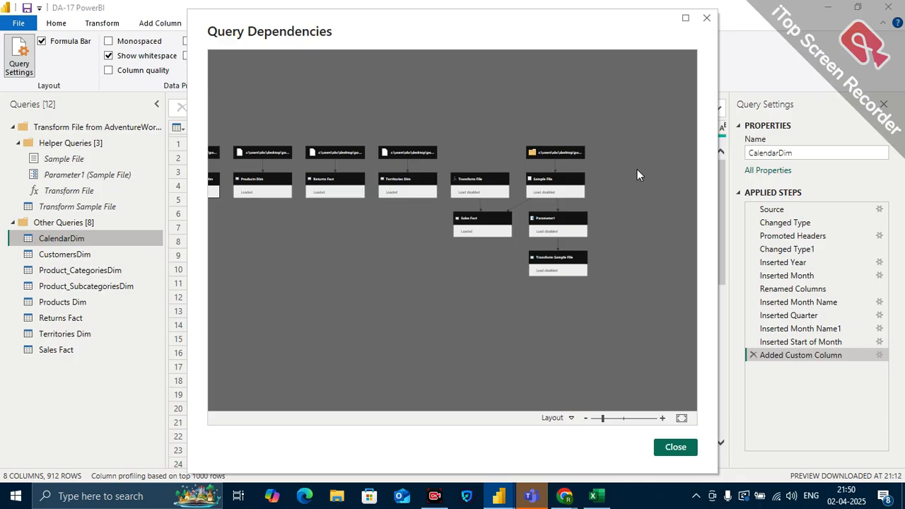
{"action": "left_click_drag", "start_coordinate": [637, 170], "coordinate": [676, 171]}
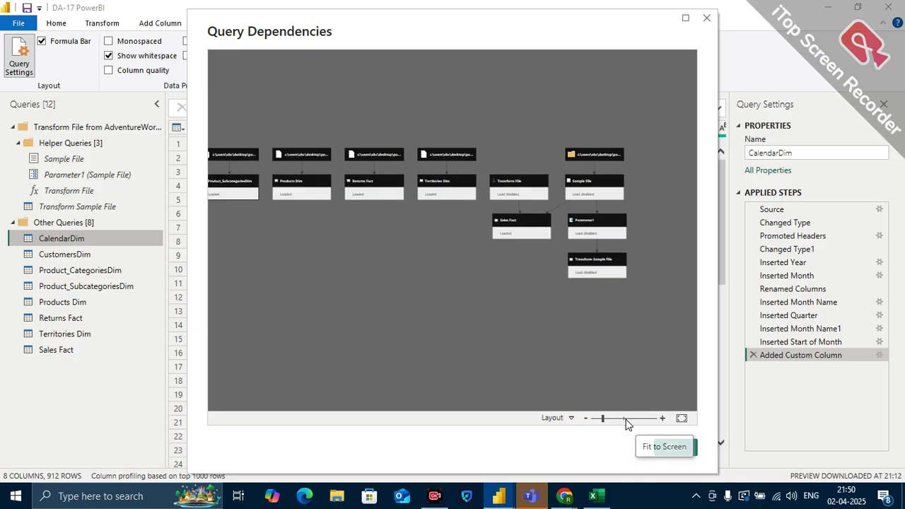
{"action": "left_click_drag", "start_coordinate": [605, 419], "coordinate": [613, 421]}
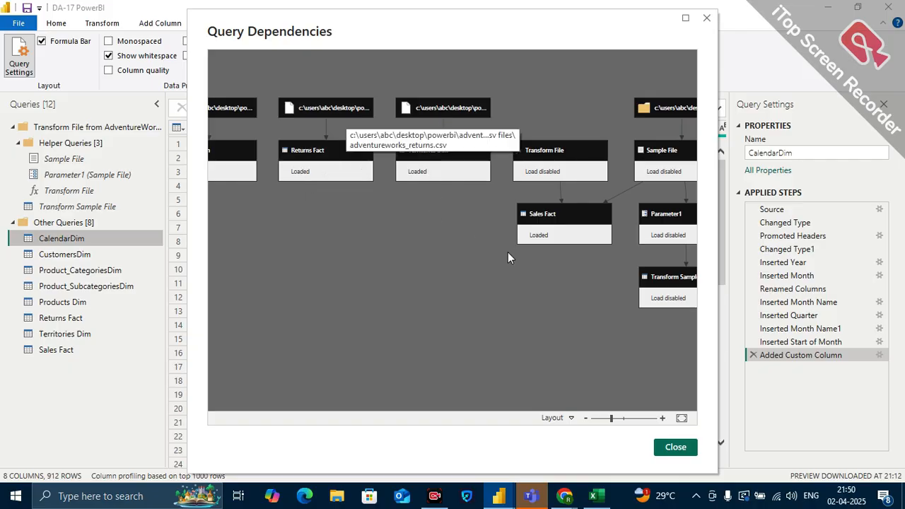
Step: Examine the dependencies of Sales Fact on Transform File and Sample File, look over the dimension queries, and close the diagram
{"action": "left_click_drag", "start_coordinate": [593, 268], "coordinate": [433, 234]}
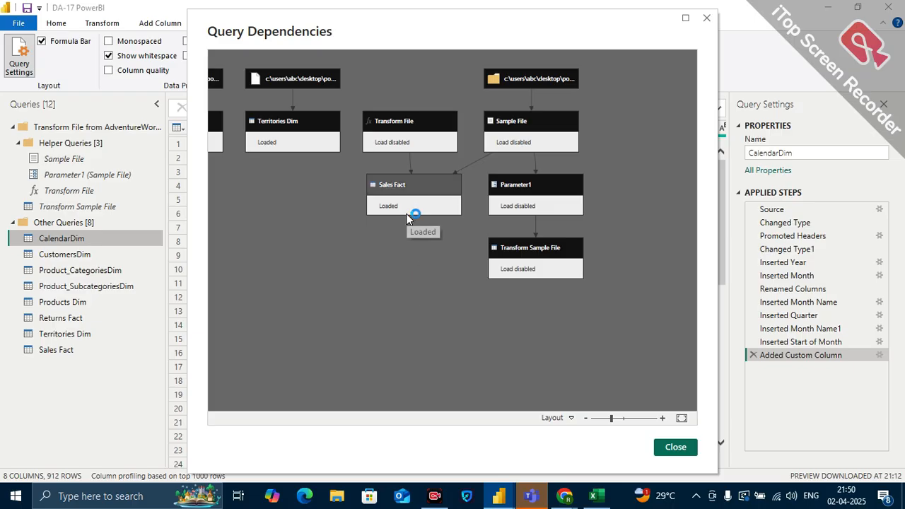
{"action": "left_click_drag", "start_coordinate": [395, 250], "coordinate": [528, 220]}
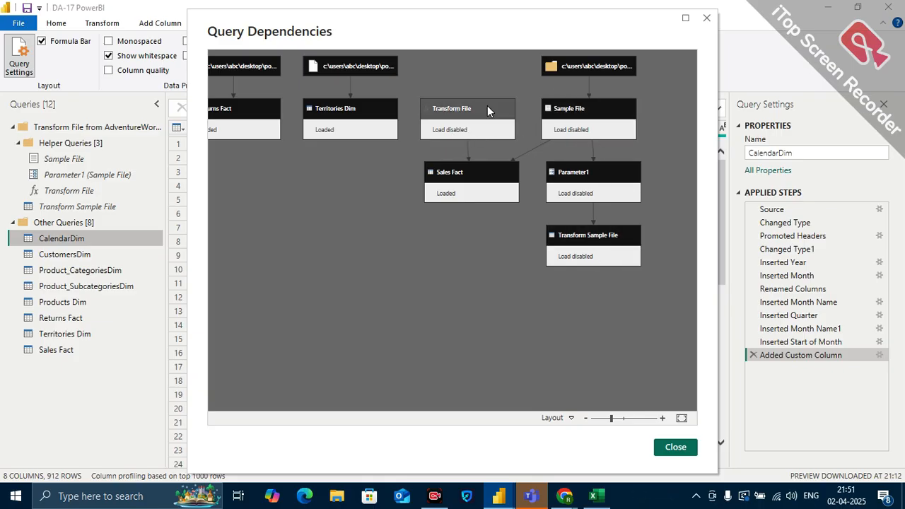
{"action": "left_click_drag", "start_coordinate": [353, 232], "coordinate": [904, 264]}
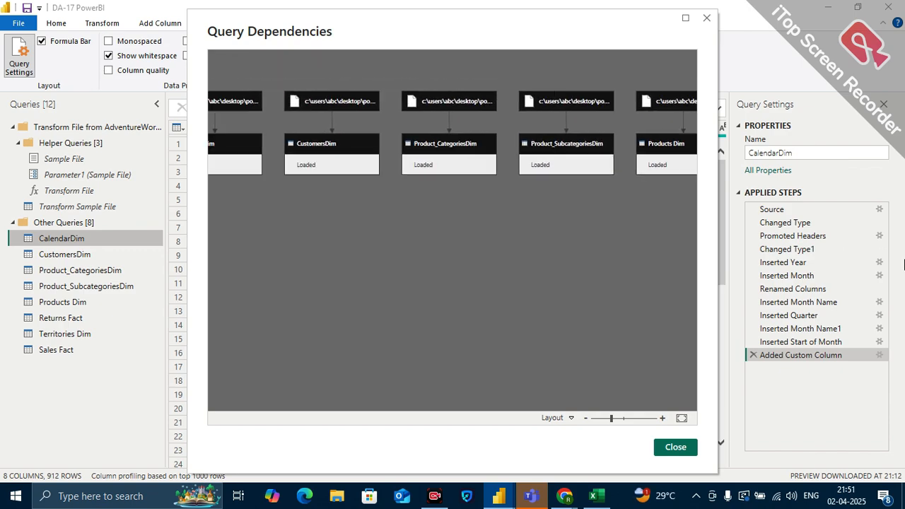
{"action": "left_click", "coordinate": [676, 447]}
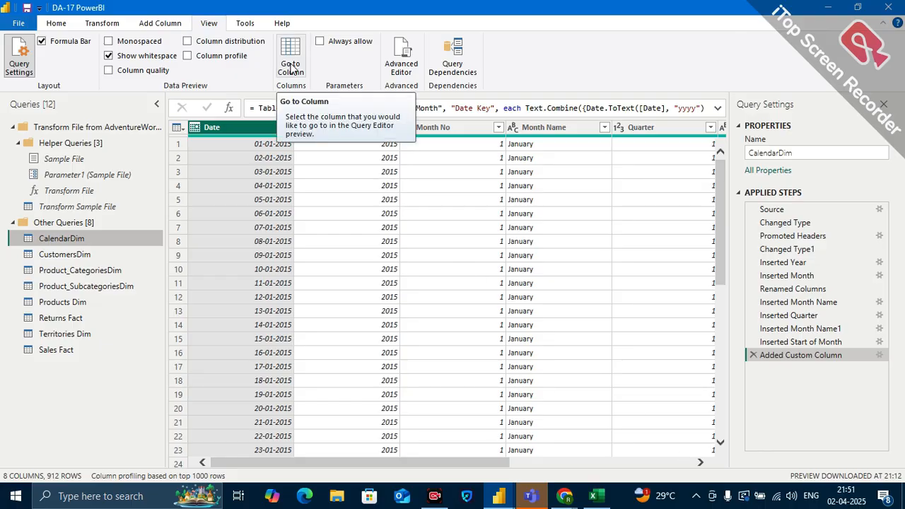
Step: Look through the CalendarDim columns and examine the Move and Statistics options offered for transforming them
{"action": "left_click", "coordinate": [101, 24]}
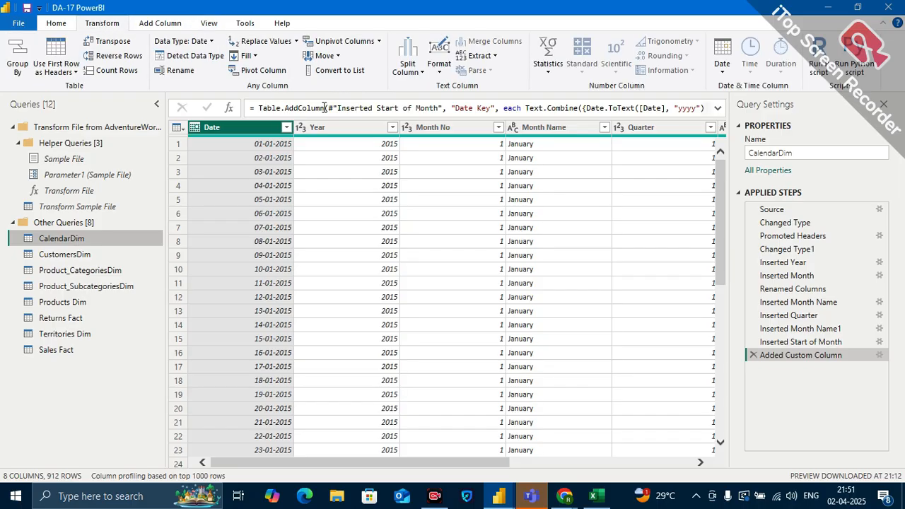
{"action": "scroll", "coordinate": [591, 280], "scroll_direction": "right", "scroll_amount": 2}
{"action": "scroll", "coordinate": [592, 283], "scroll_direction": "right", "scroll_amount": 5}
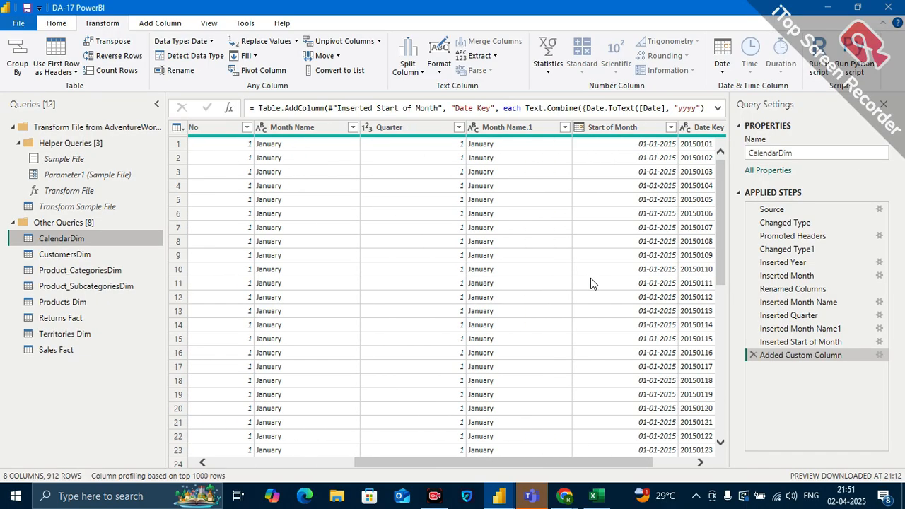
{"action": "left_click", "coordinate": [336, 57]}
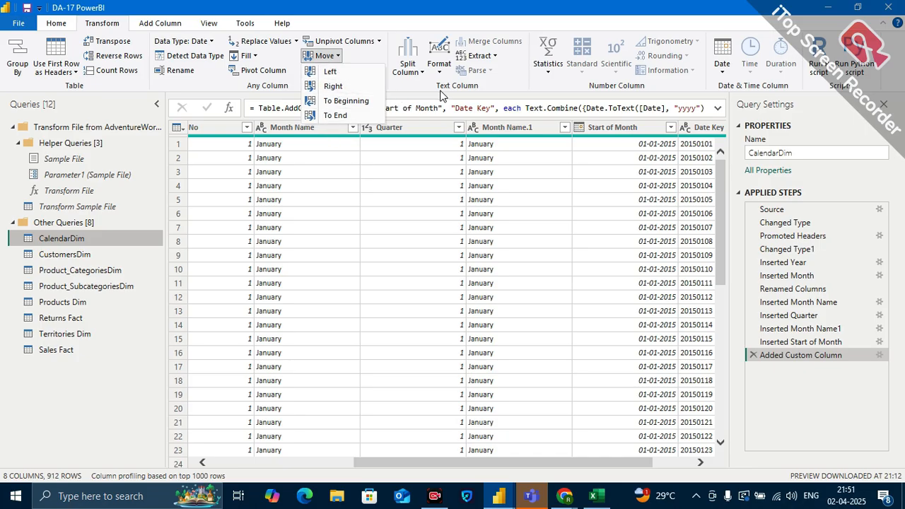
{"action": "left_click", "coordinate": [546, 76]}
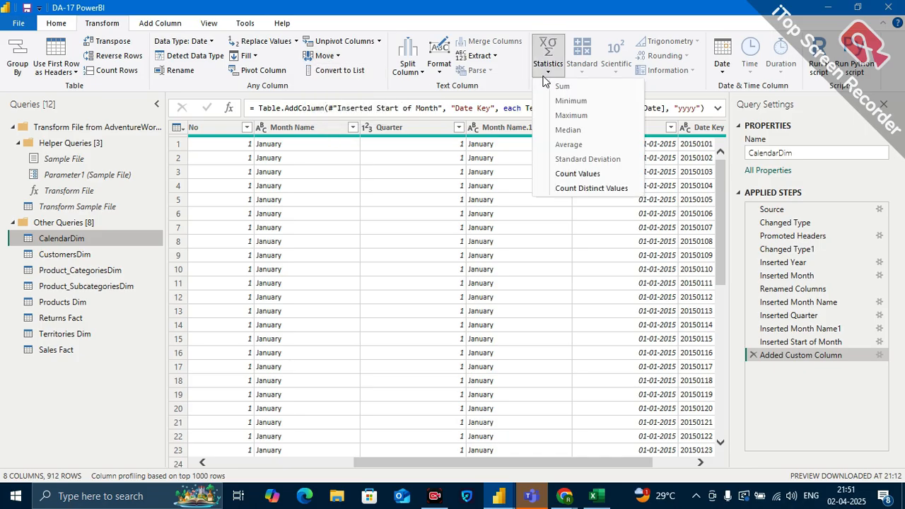
{"action": "left_click", "coordinate": [502, 87]}
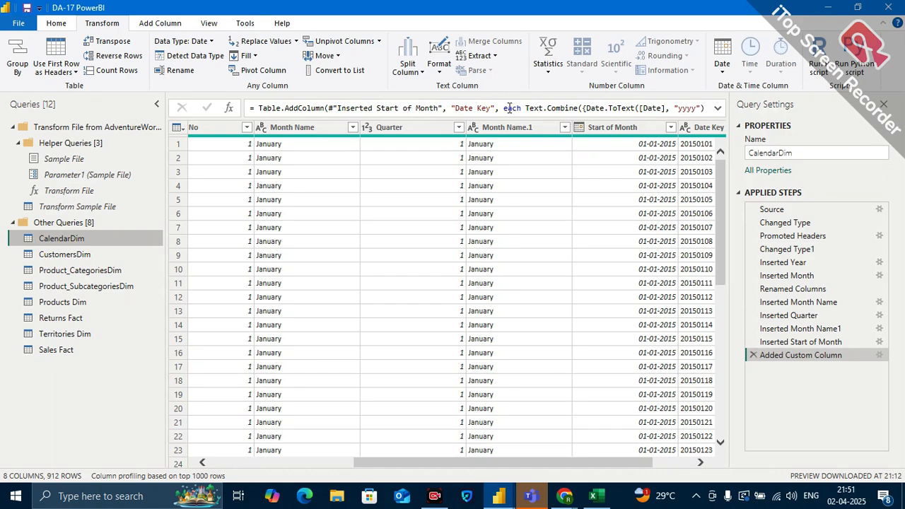
{"action": "scroll", "coordinate": [568, 204], "scroll_direction": "right", "scroll_amount": 2}
{"action": "scroll", "coordinate": [568, 204], "scroll_direction": "left", "scroll_amount": 5}
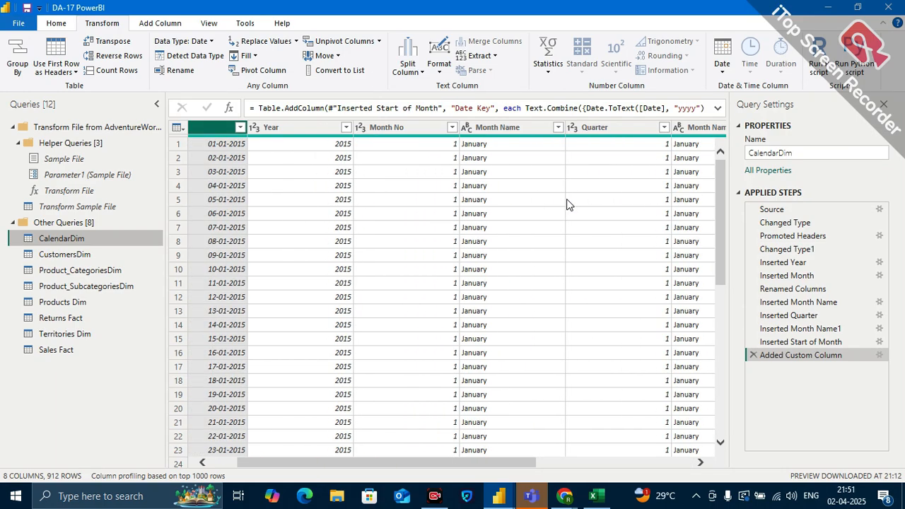
{"action": "left_click", "coordinate": [549, 75]}
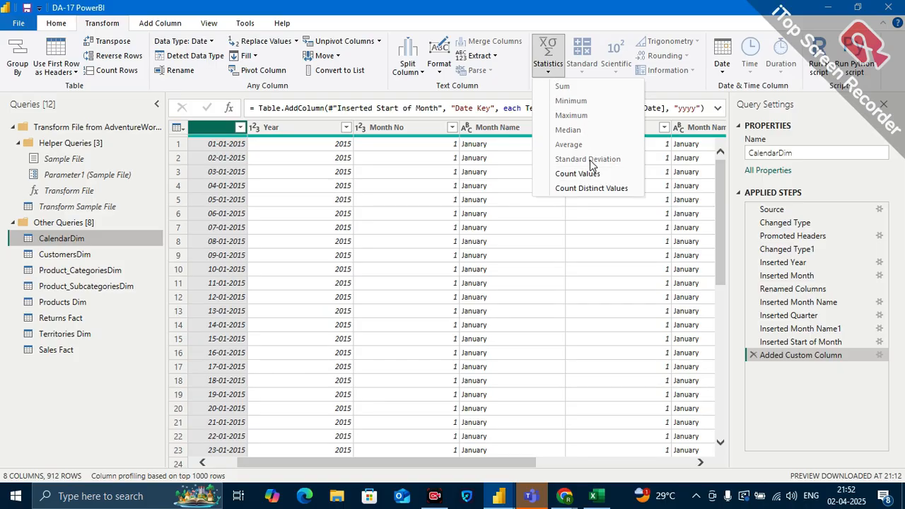
{"action": "left_click", "coordinate": [520, 79]}
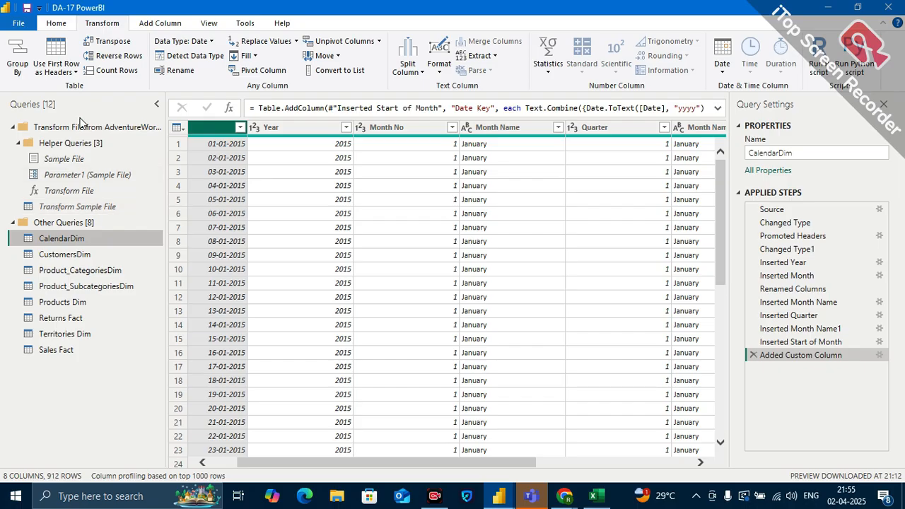
Step: Close the query editor with the query changes applied and switch to the blank report page
{"action": "left_click", "coordinate": [19, 24]}
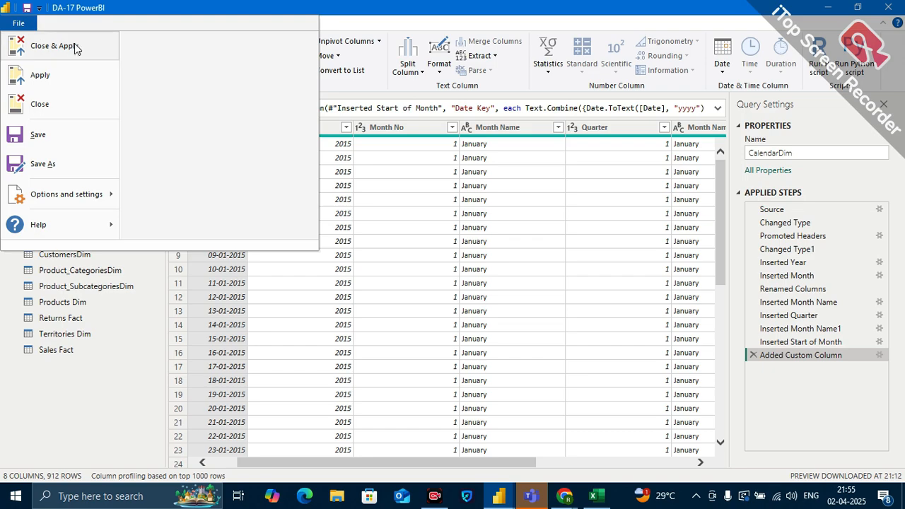
{"action": "left_click", "coordinate": [53, 46]}
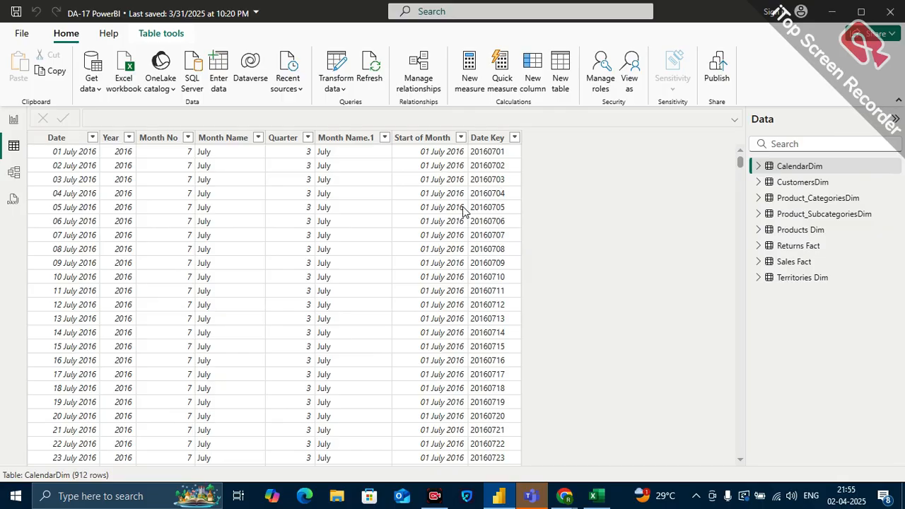
{"action": "left_click", "coordinate": [10, 121]}
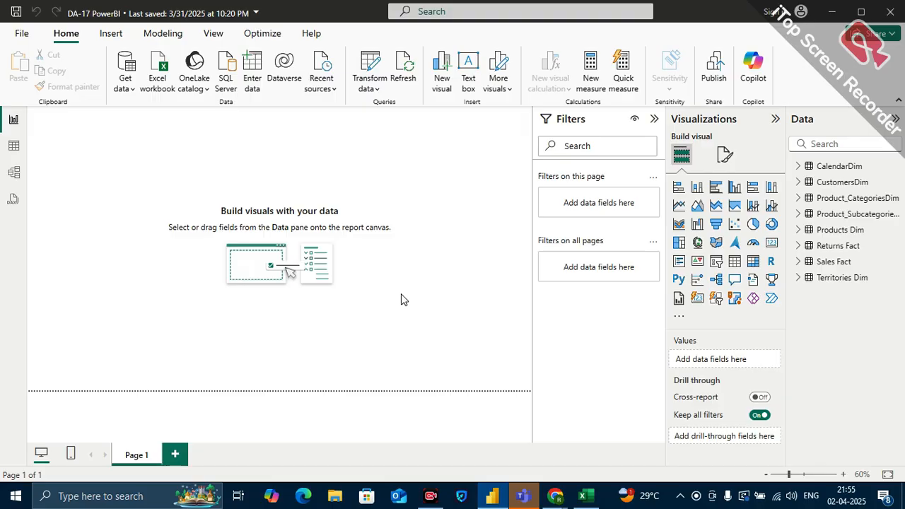
Step: Reopen the query editor, check the load and refresh options of CalendarDim, and look through its columns up to Date Key
{"action": "left_click", "coordinate": [376, 92]}
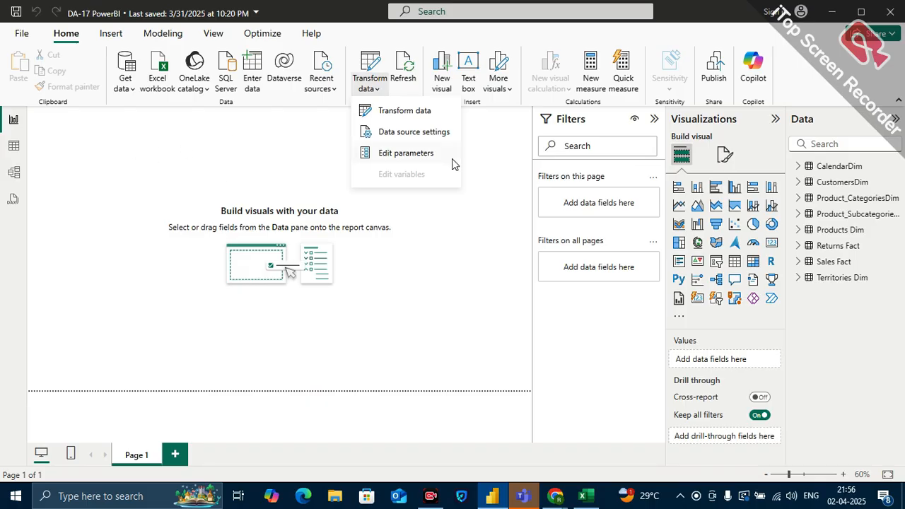
{"action": "left_click", "coordinate": [369, 73]}
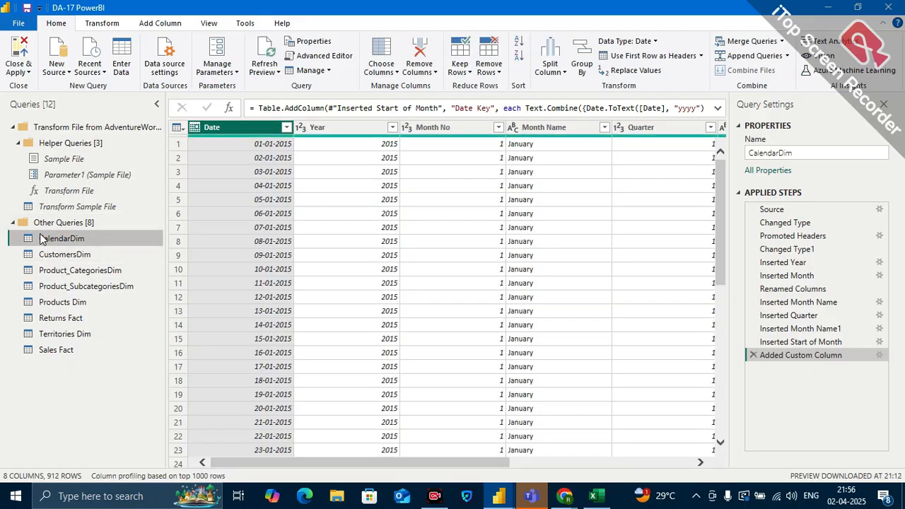
{"action": "right_click", "coordinate": [43, 241]}
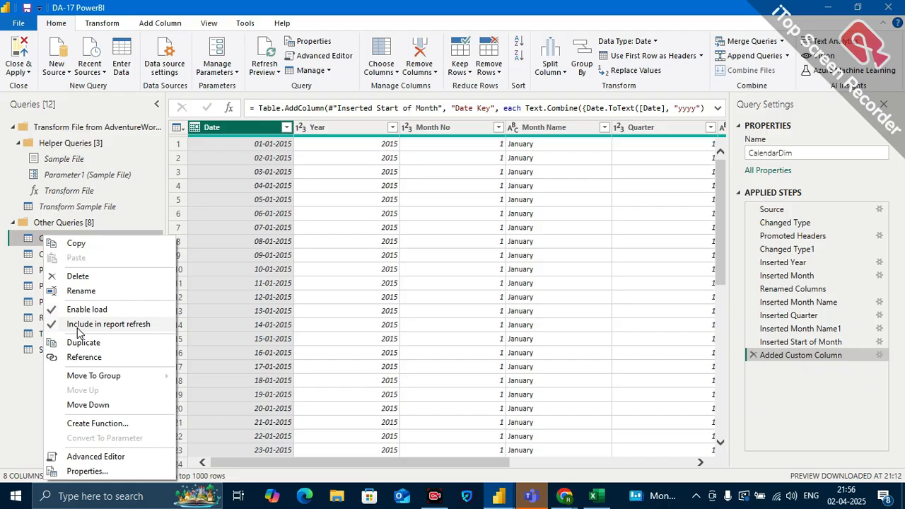
{"action": "left_click", "coordinate": [16, 386]}
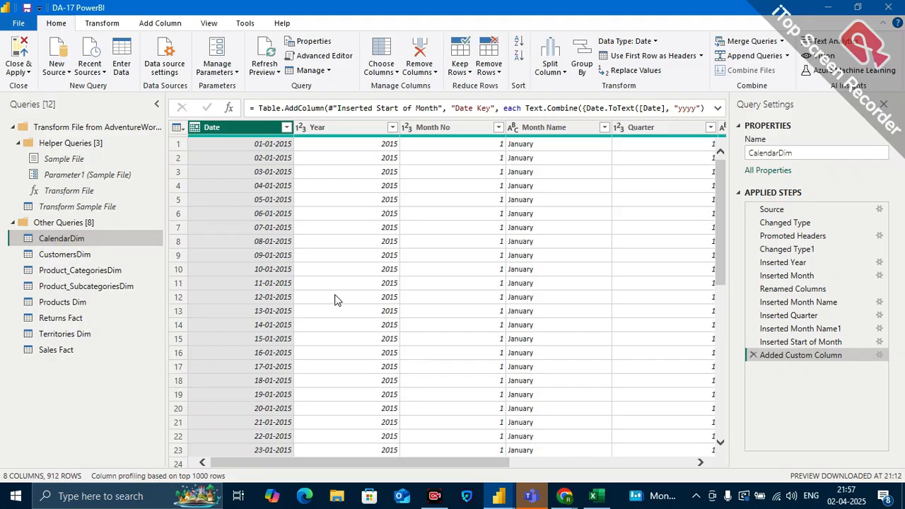
{"action": "scroll", "coordinate": [405, 276], "scroll_direction": "right", "scroll_amount": 10}
{"action": "scroll", "coordinate": [406, 275], "scroll_direction": "right", "scroll_amount": 3}
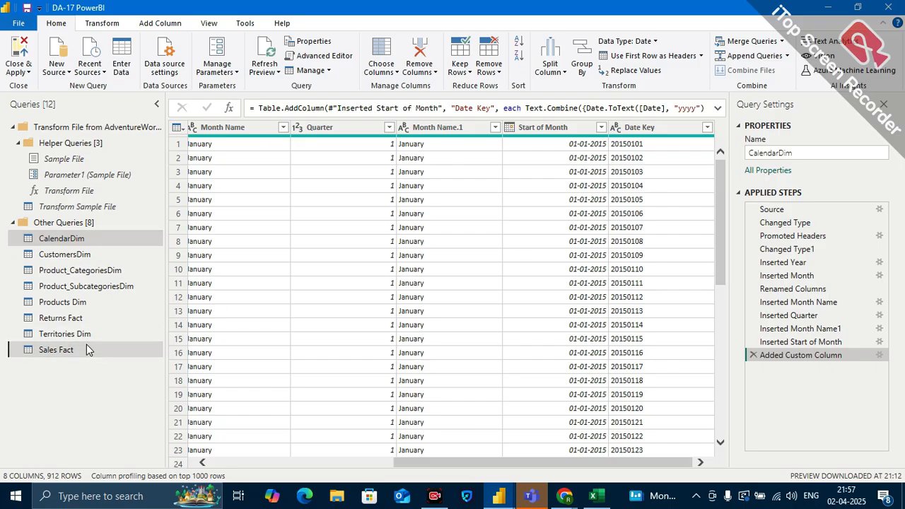
Step: Examine the rows and columns of the Sales Fact query from Source.Name to Year
{"action": "left_click", "coordinate": [56, 350]}
{"action": "scroll", "coordinate": [553, 226], "scroll_direction": "right", "scroll_amount": 1}
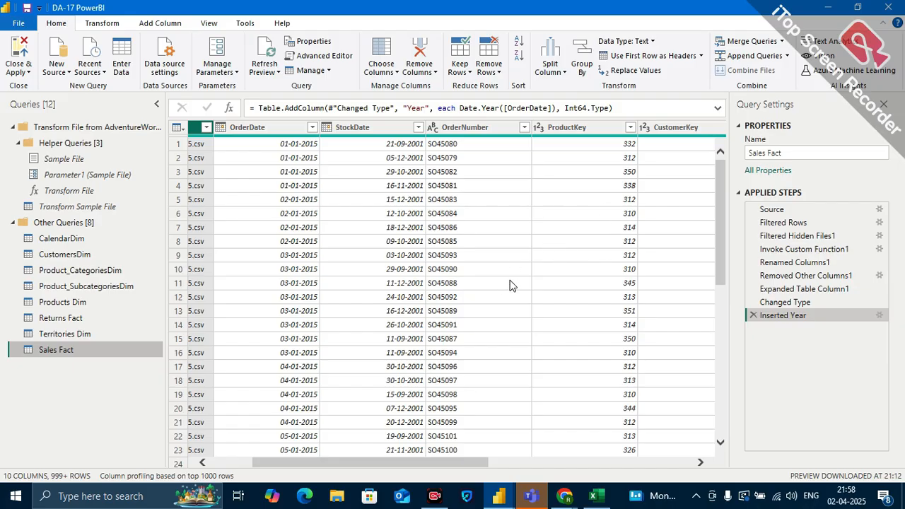
{"action": "scroll", "coordinate": [536, 318], "scroll_direction": "down", "scroll_amount": 2}
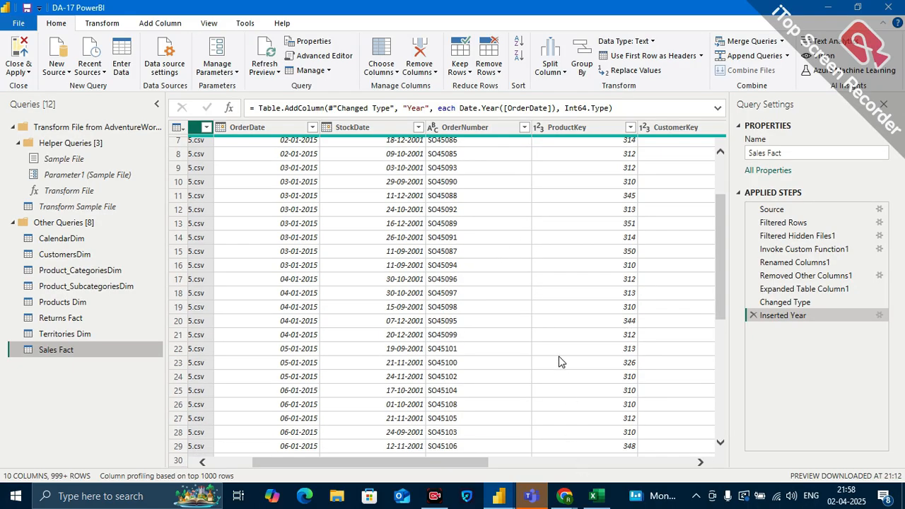
{"action": "scroll", "coordinate": [562, 360], "scroll_direction": "up", "scroll_amount": 2}
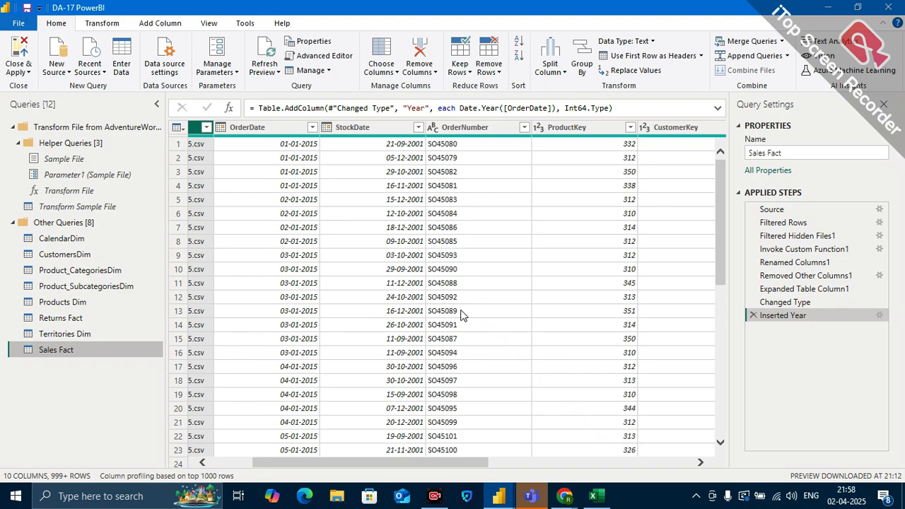
{"action": "scroll", "coordinate": [461, 311], "scroll_direction": "left", "scroll_amount": 2}
{"action": "scroll", "coordinate": [460, 314], "scroll_direction": "right", "scroll_amount": 3}
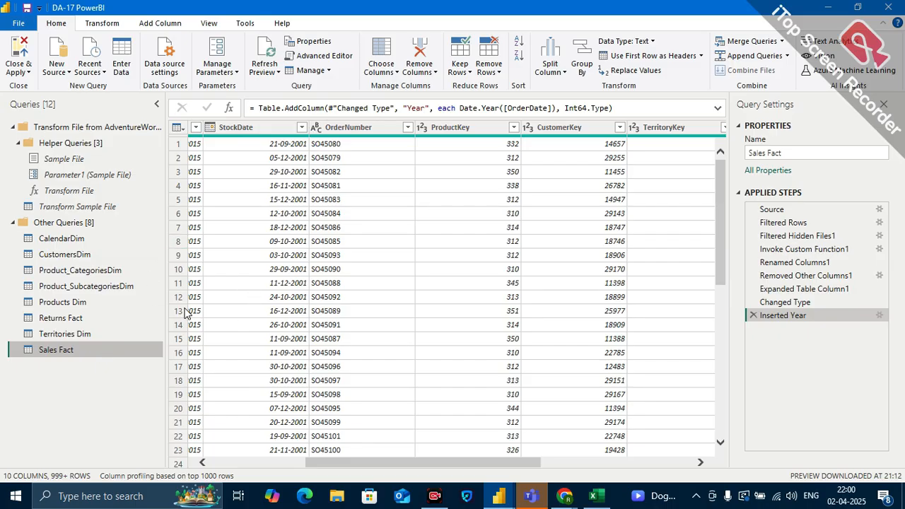
{"action": "scroll", "coordinate": [557, 305], "scroll_direction": "right", "scroll_amount": 5}
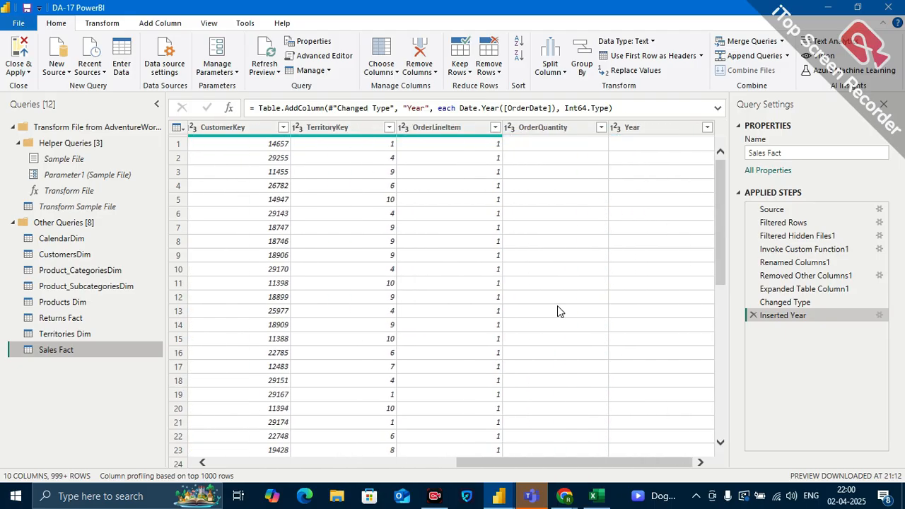
{"action": "scroll", "coordinate": [557, 308], "scroll_direction": "left", "scroll_amount": 6}
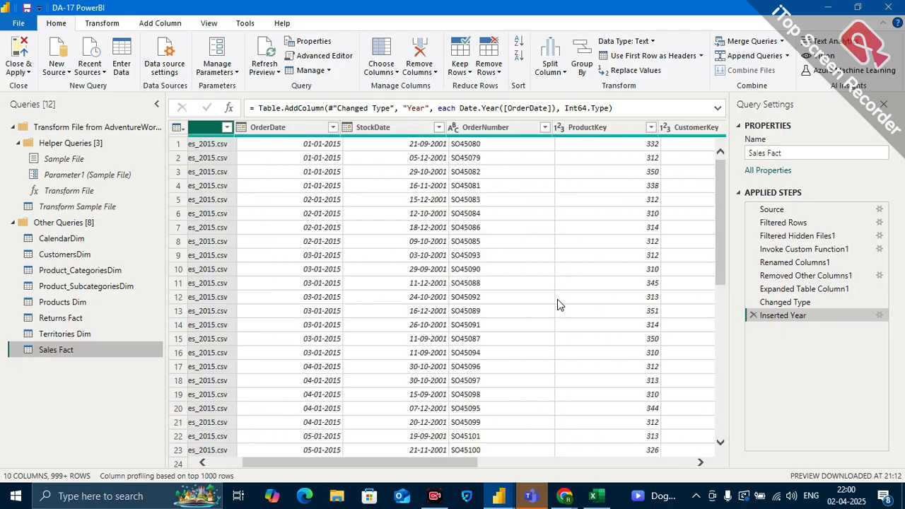
{"action": "scroll", "coordinate": [457, 305], "scroll_direction": "left", "scroll_amount": 1}
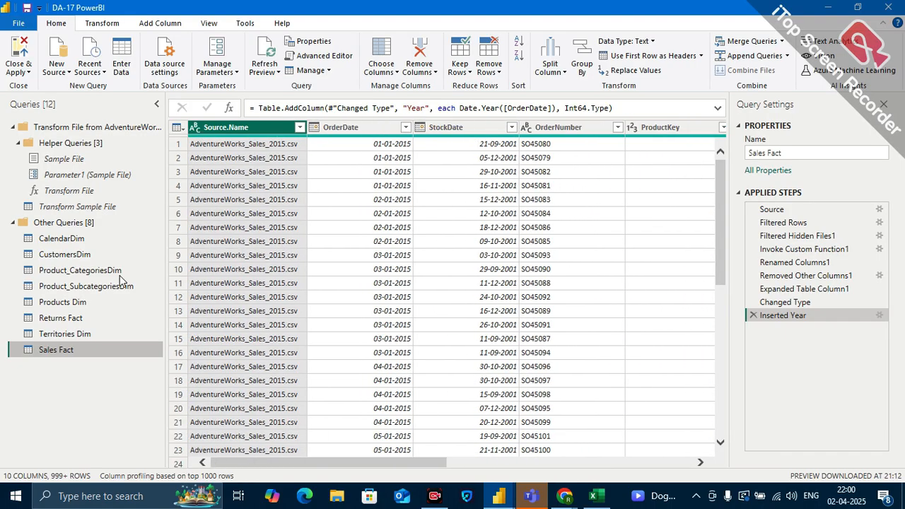
Step: Review the Sales Fact key columns and read the query's code in the Advanced Editor, leaving it without changes
{"action": "scroll", "coordinate": [449, 320], "scroll_direction": "right", "scroll_amount": 3}
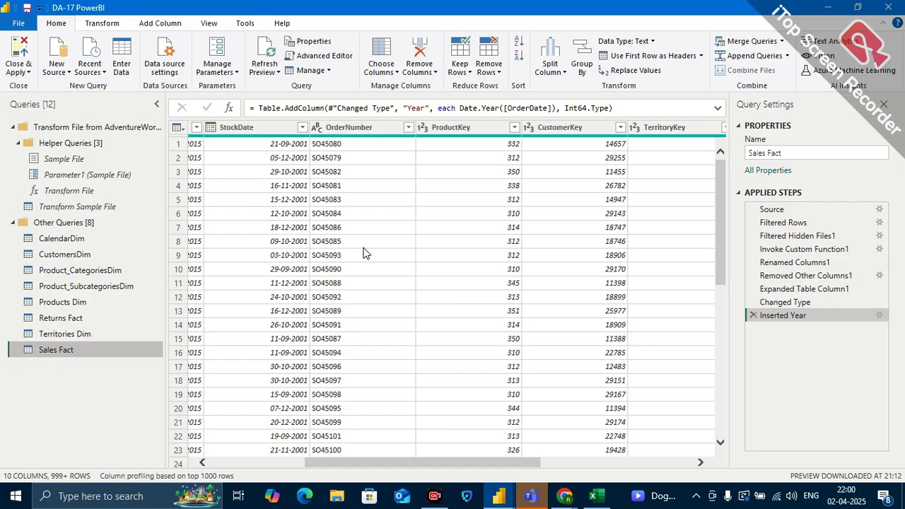
{"action": "scroll", "coordinate": [365, 252], "scroll_direction": "left", "scroll_amount": 3}
{"action": "scroll", "coordinate": [382, 258], "scroll_direction": "right", "scroll_amount": 5}
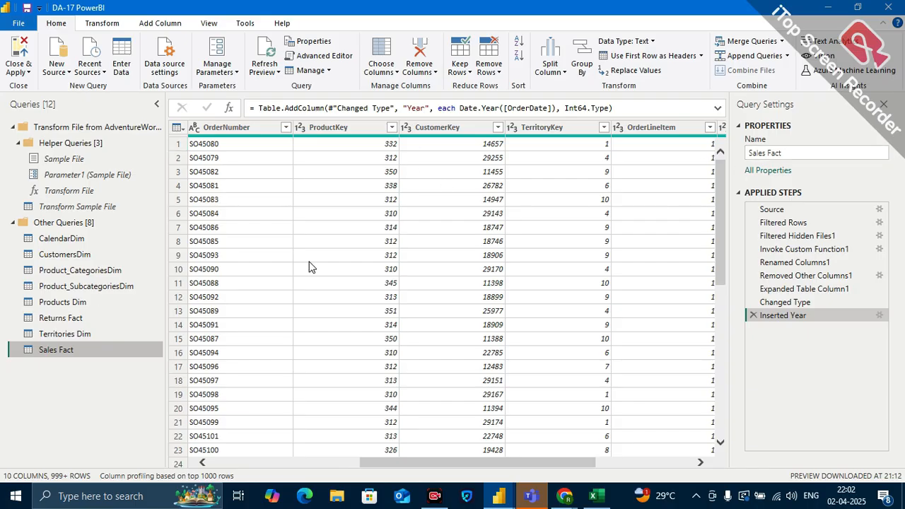
{"action": "left_click", "coordinate": [324, 56]}
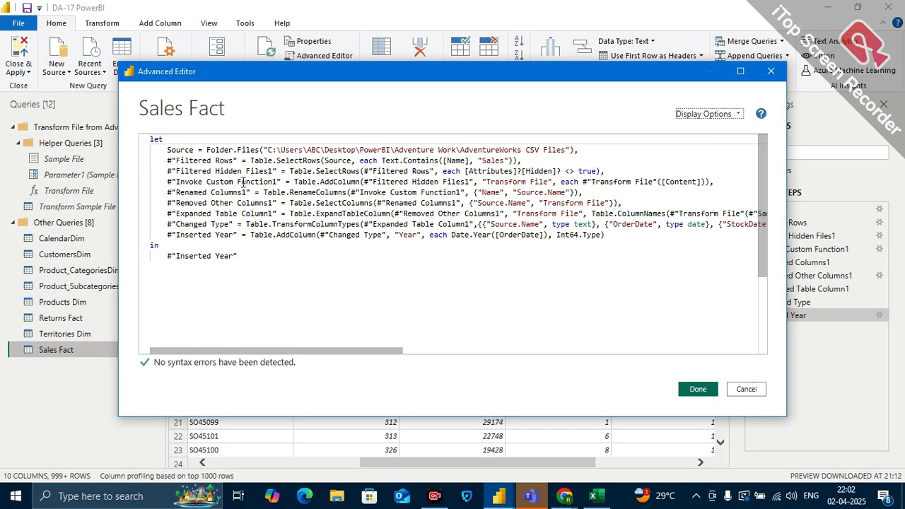
{"action": "left_click", "coordinate": [746, 389]}
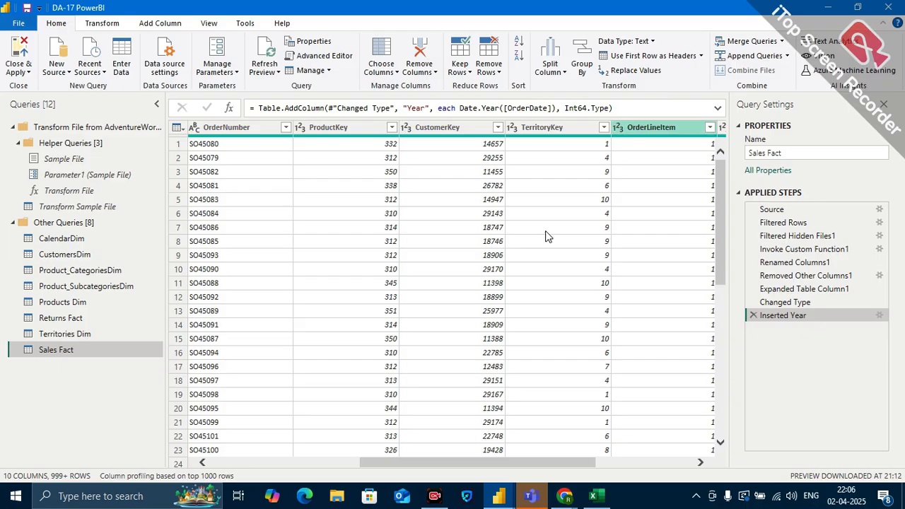
Step: Switch to the Google Meet call in Chrome and show the contributors in its participant list
{"action": "mouse_move", "coordinate": [427, 504]}
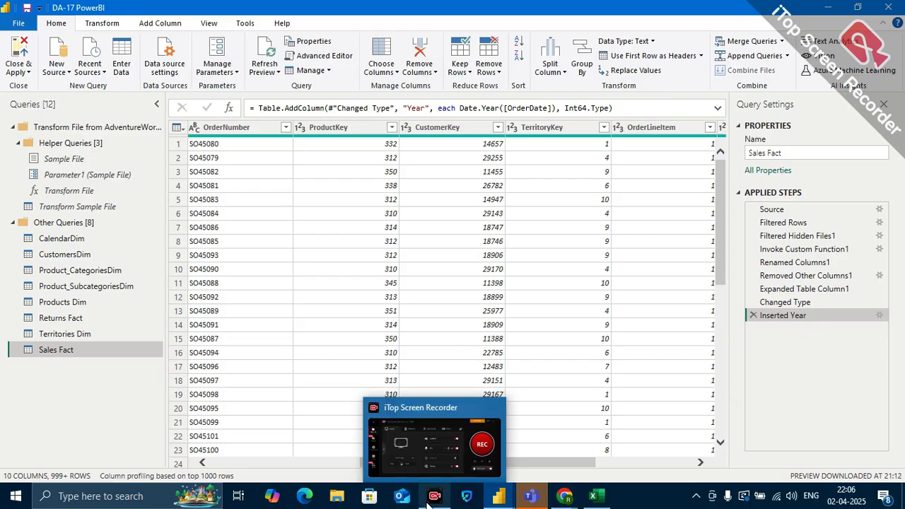
{"action": "mouse_move", "coordinate": [565, 497]}
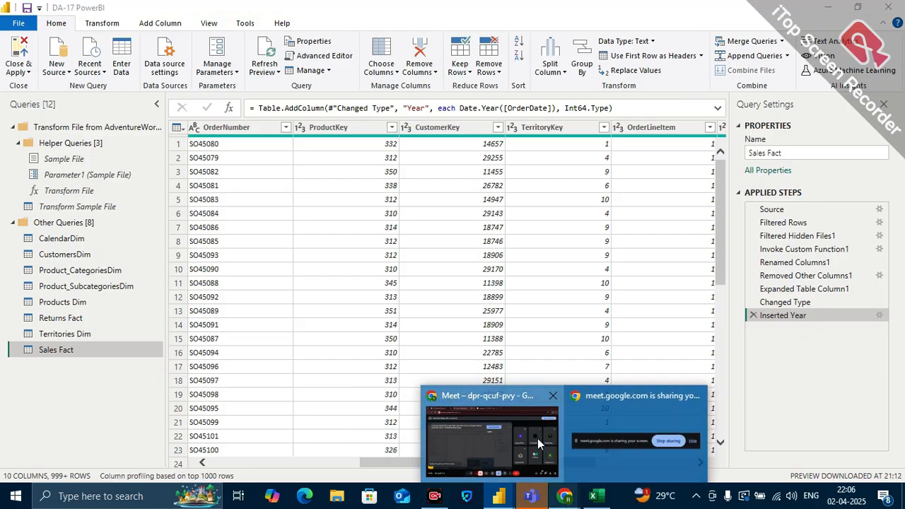
{"action": "left_click", "coordinate": [538, 439]}
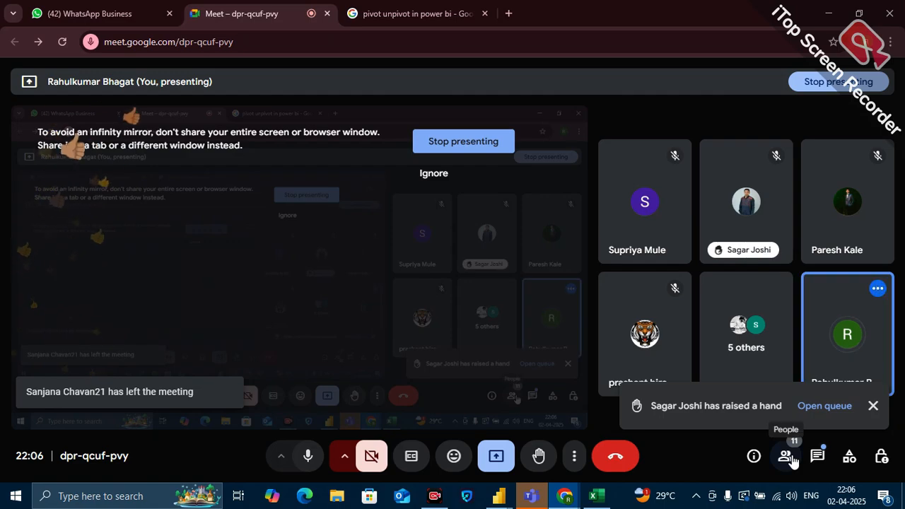
{"action": "left_click", "coordinate": [787, 458]}
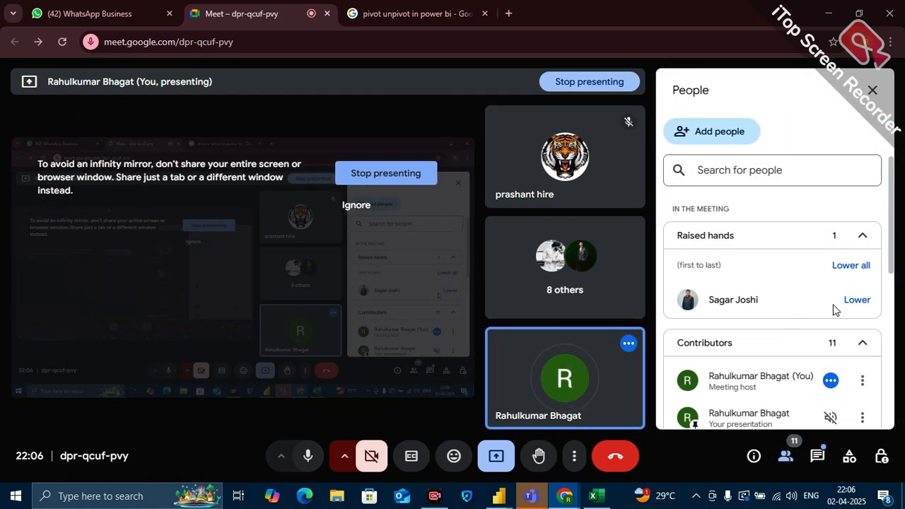
{"action": "scroll", "coordinate": [834, 309], "scroll_direction": "down", "scroll_amount": 5}
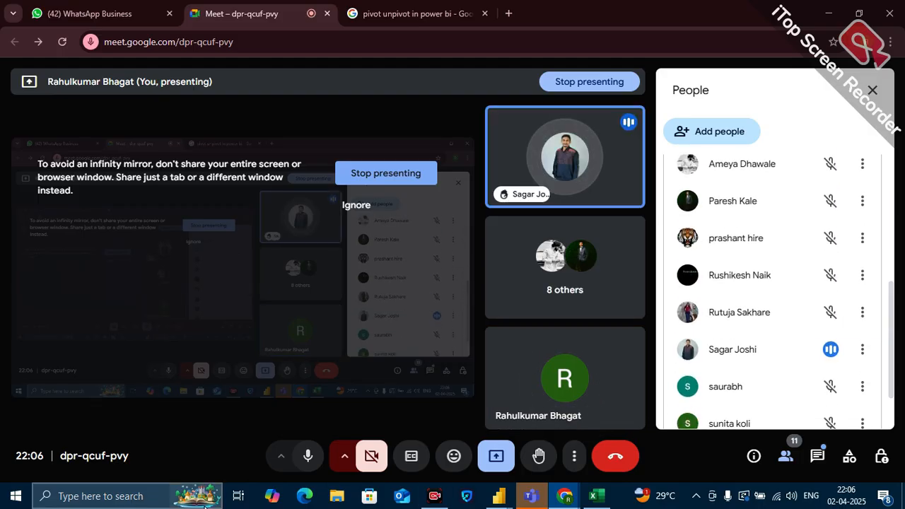
{"action": "left_click", "coordinate": [151, 503]}
{"action": "type", "text": "s"}
{"action": "key", "text": "BackSpace"}
{"action": "type", "text": "rip"}
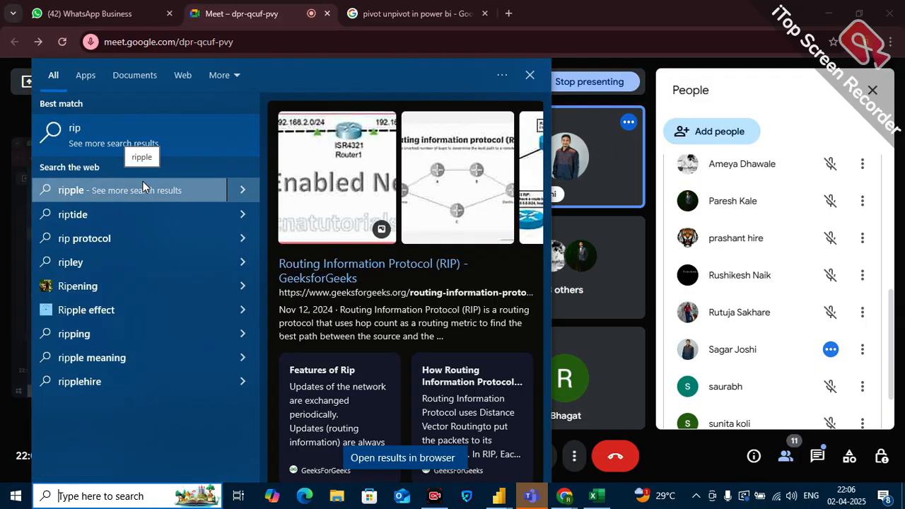
{"action": "key", "text": "BackSpace"}
{"action": "key", "text": "BackSpace"}
{"action": "key", "text": "BackSpace"}
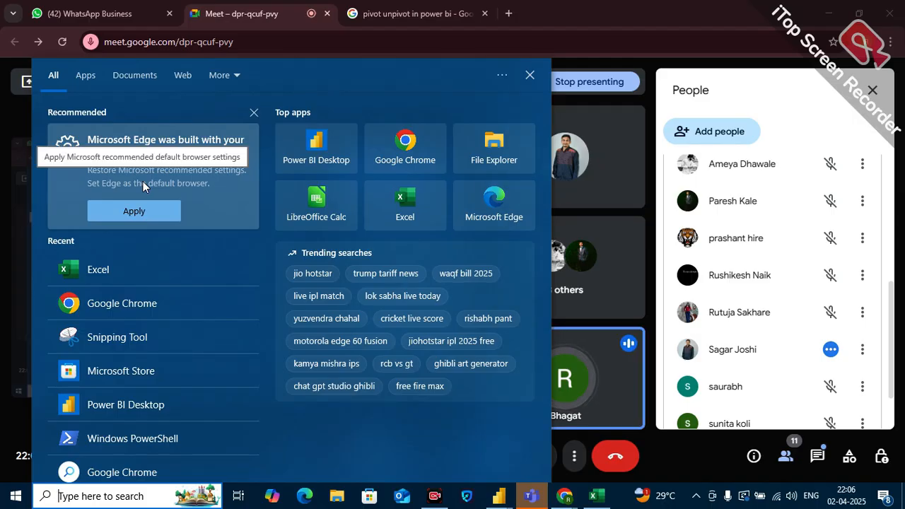
{"action": "type", "text": "in"}
{"action": "key", "text": "BackSpace"}
{"action": "key", "text": "BackSpace"}
Step: Search Windows for "scr", open Snipping Tool, and capture the visible part of the meeting's participant list
{"action": "type", "text": "scr"}
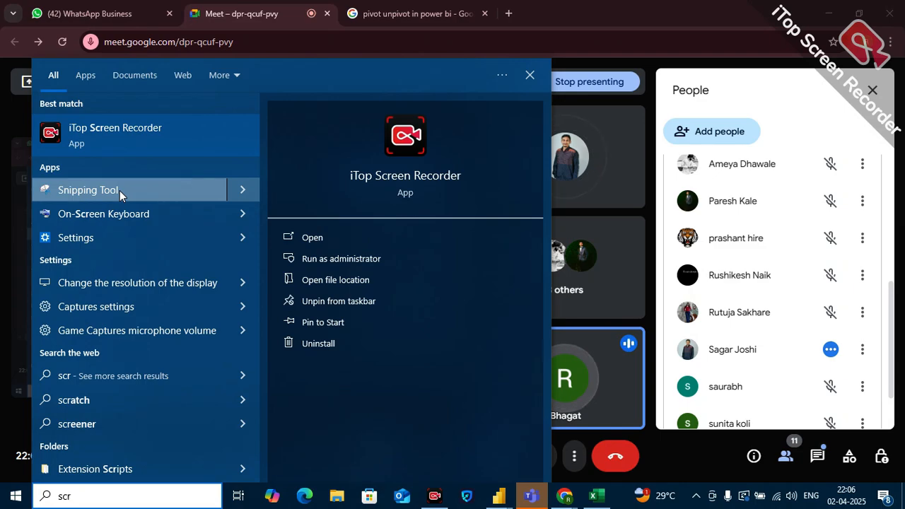
{"action": "left_click", "coordinate": [119, 190]}
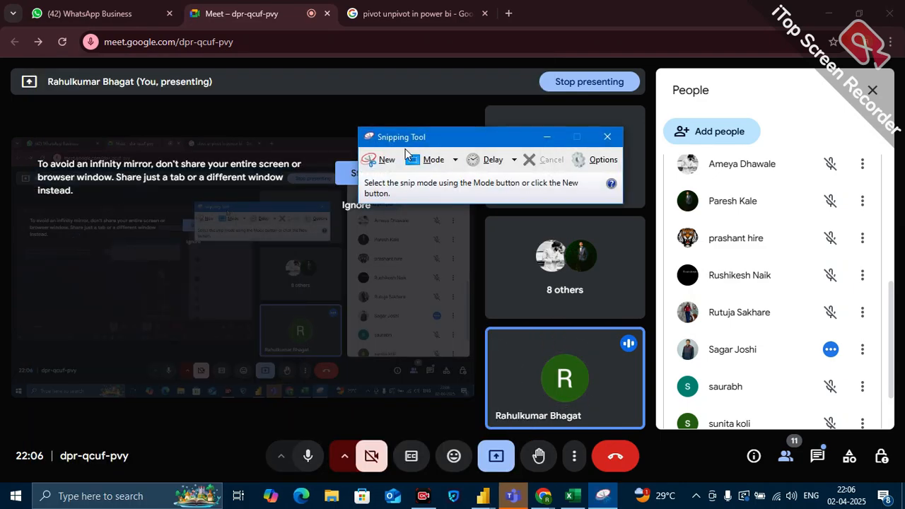
{"action": "left_click", "coordinate": [380, 159]}
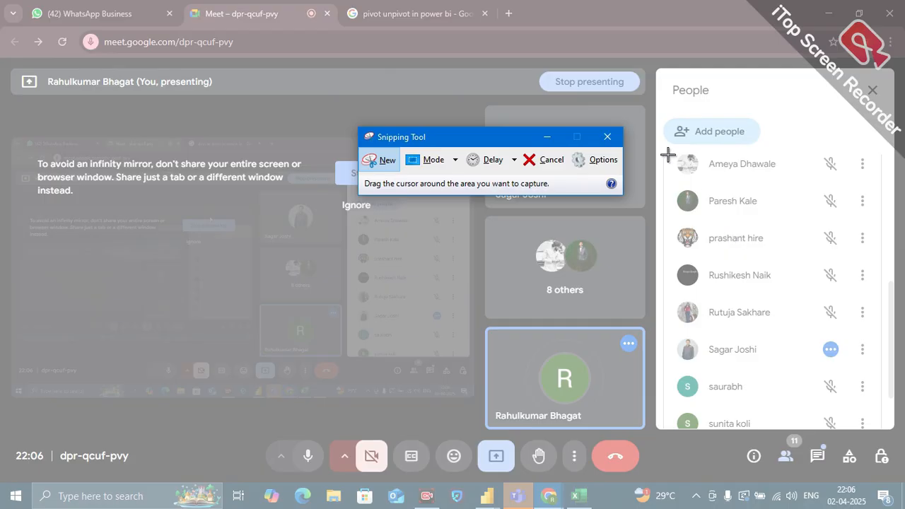
{"action": "left_click_drag", "start_coordinate": [668, 151], "coordinate": [872, 430]}
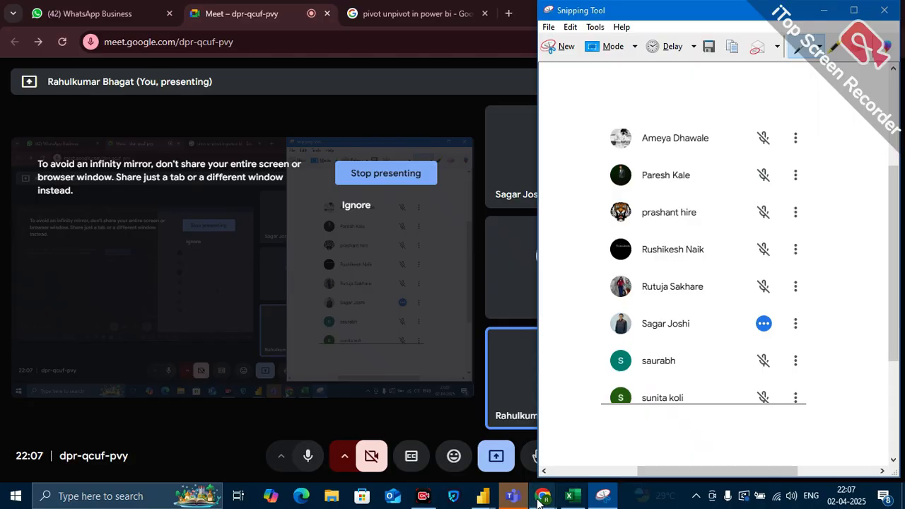
Step: Open Paint and paste the participant list snip into the blank image
{"action": "mouse_move", "coordinate": [543, 495]}
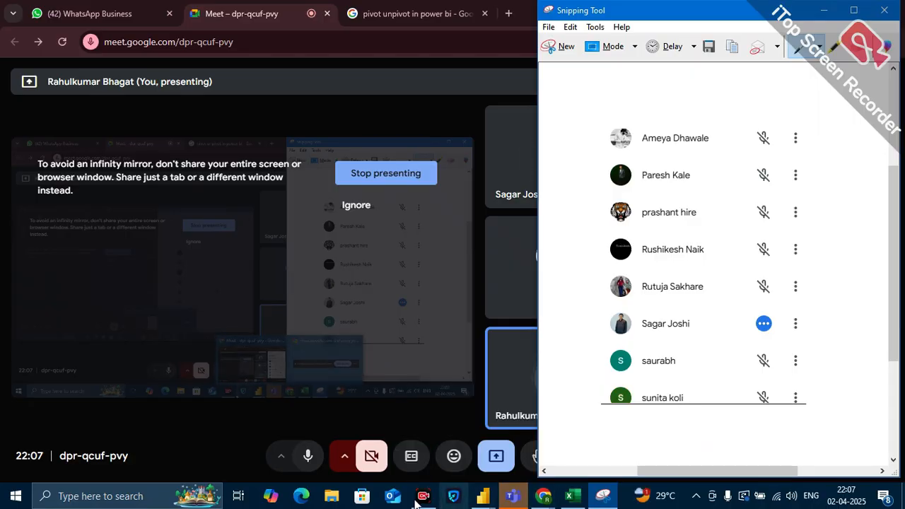
{"action": "left_click", "coordinate": [156, 497]}
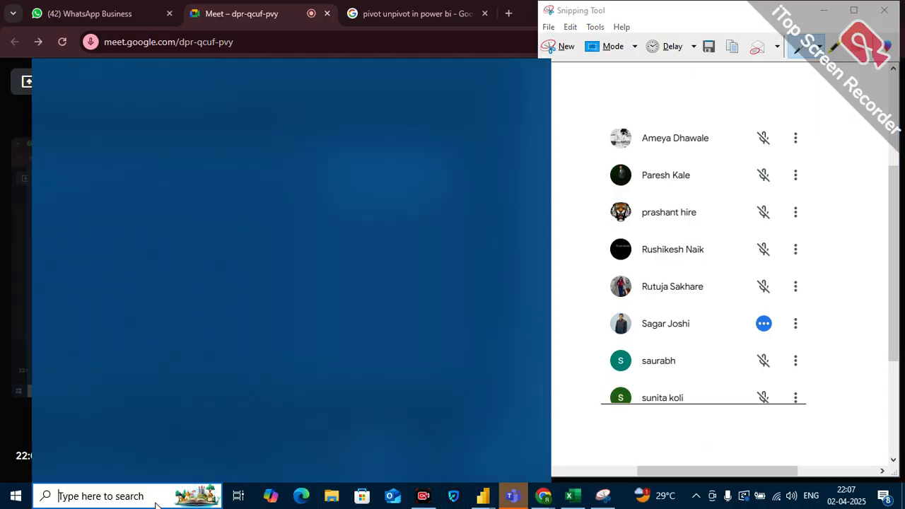
{"action": "type", "text": "pai"}
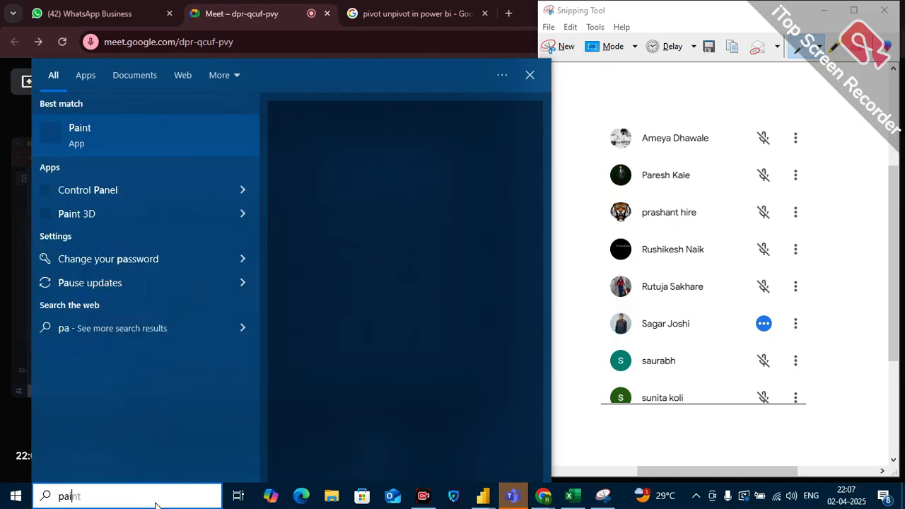
{"action": "left_click", "coordinate": [161, 138]}
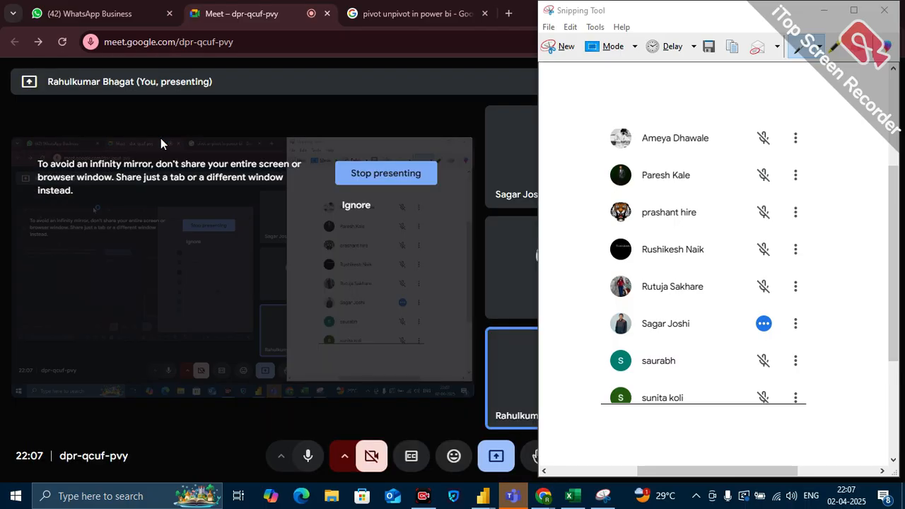
{"action": "key", "text": "ctrl+v"}
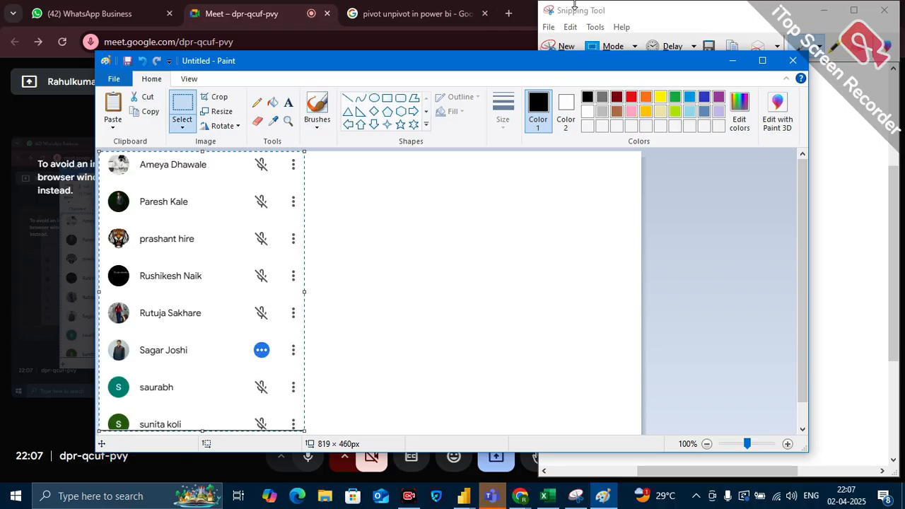
Step: Minimise Paint and Snipping Tool and bring the end of the meeting's participant list into view
{"action": "left_click", "coordinate": [732, 61]}
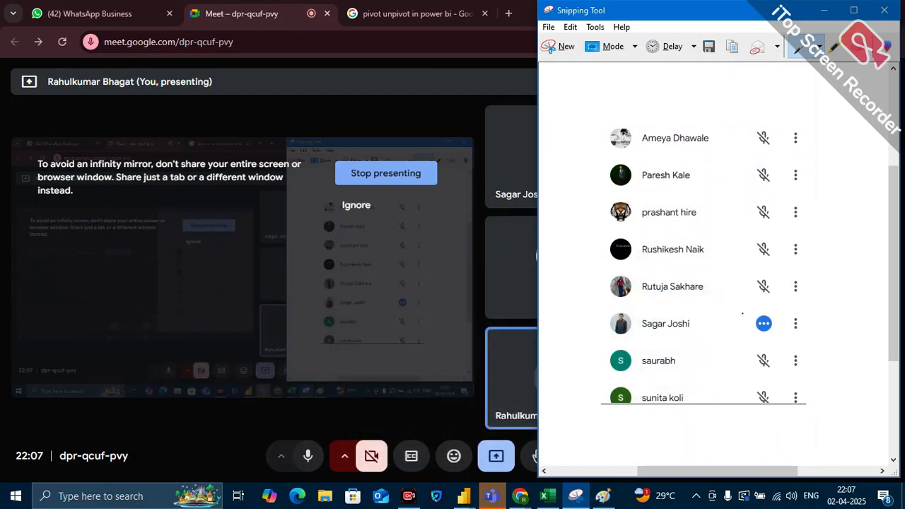
{"action": "left_click", "coordinate": [825, 16]}
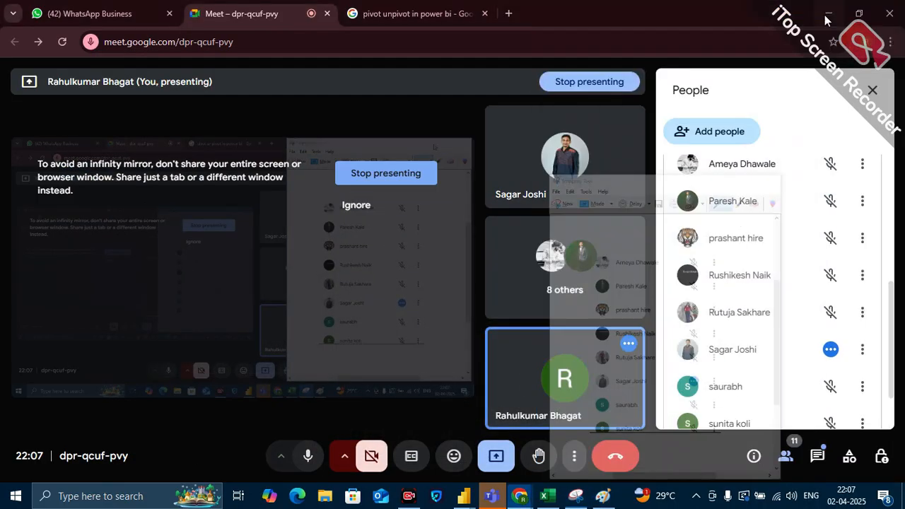
{"action": "scroll", "coordinate": [778, 303], "scroll_direction": "down", "scroll_amount": 2}
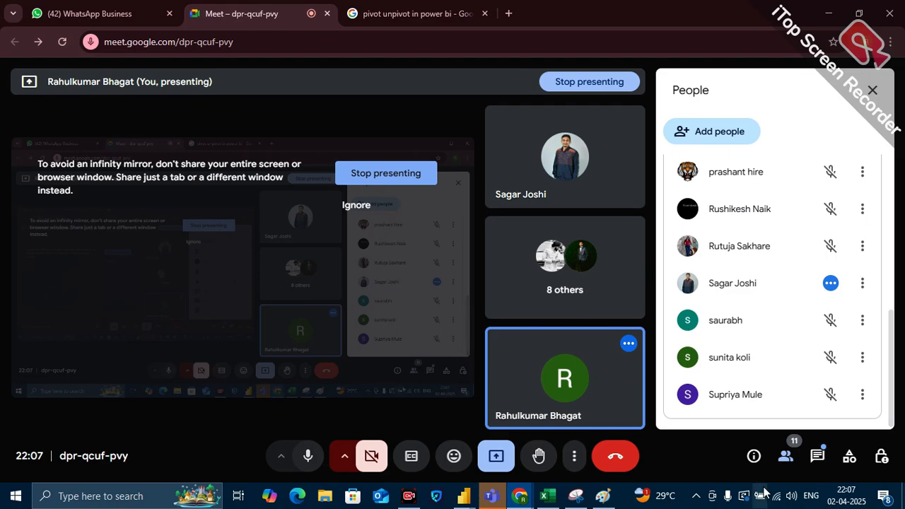
{"action": "left_click", "coordinate": [612, 499]}
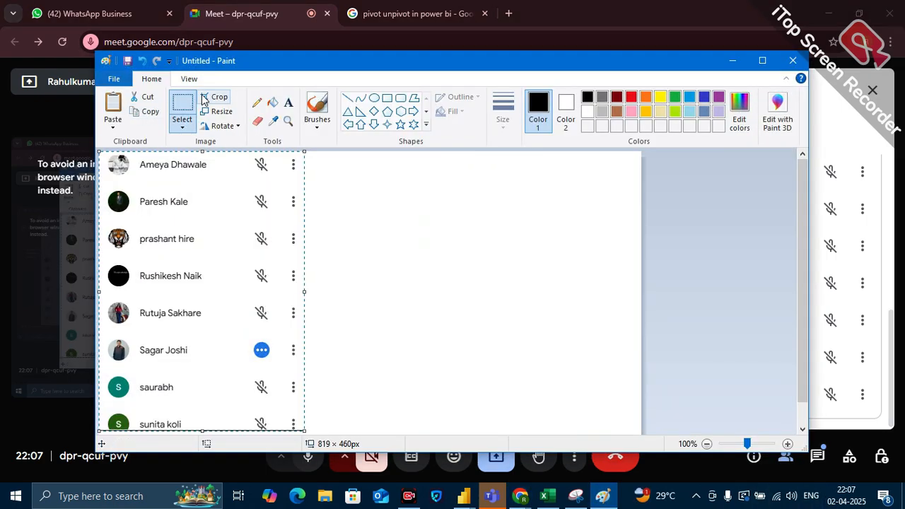
{"action": "left_click", "coordinate": [579, 498]}
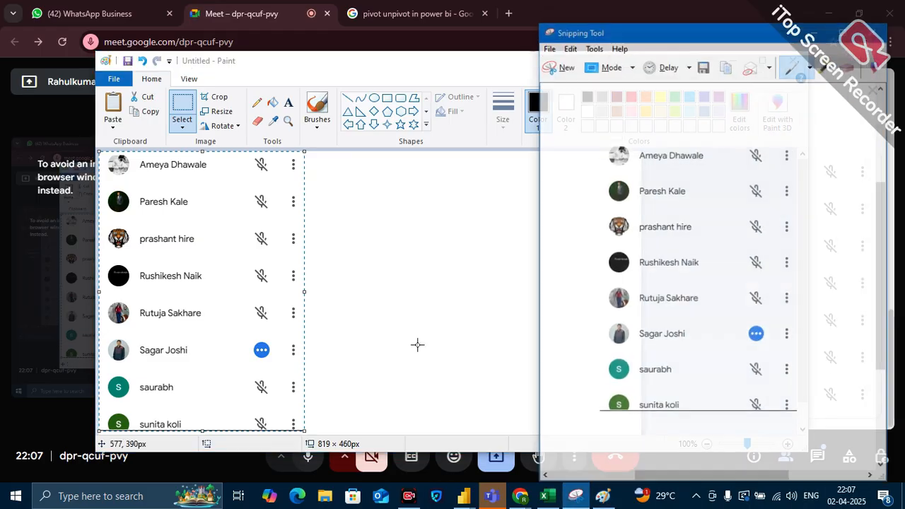
{"action": "left_click", "coordinate": [556, 51]}
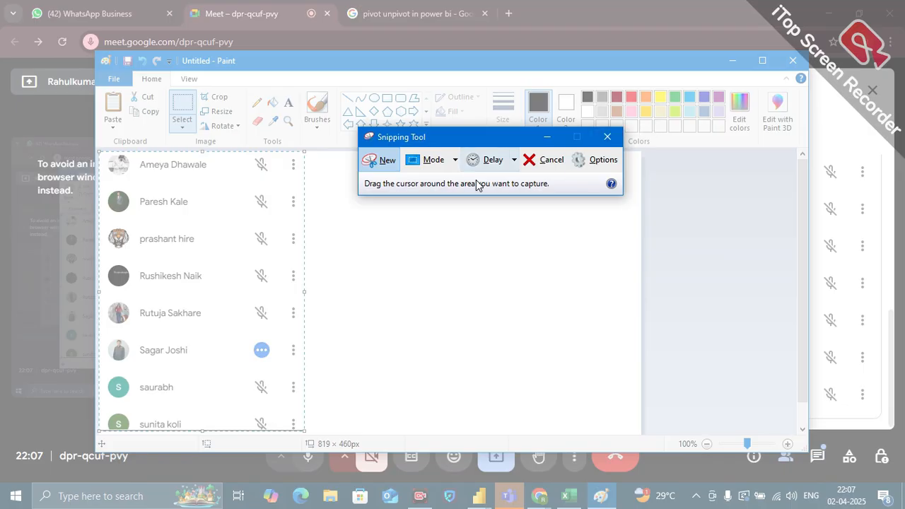
{"action": "key", "text": "Escape"}
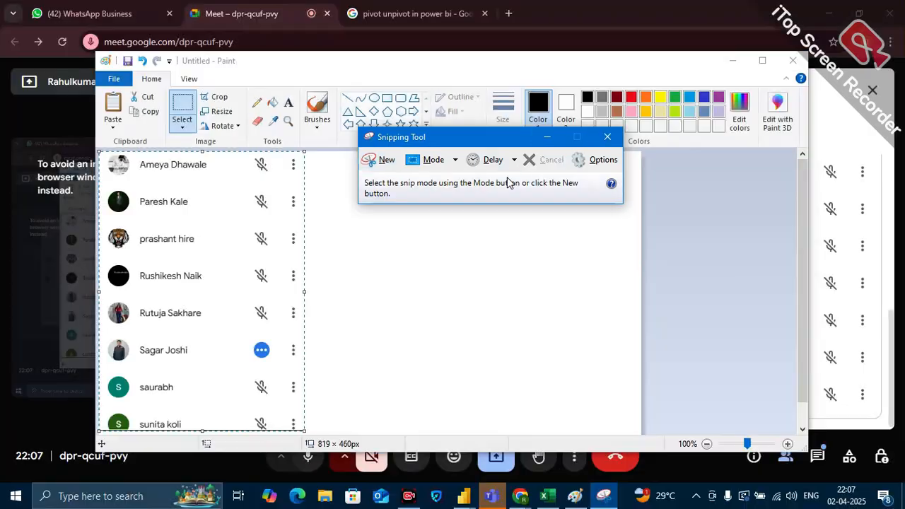
{"action": "left_click", "coordinate": [732, 61]}
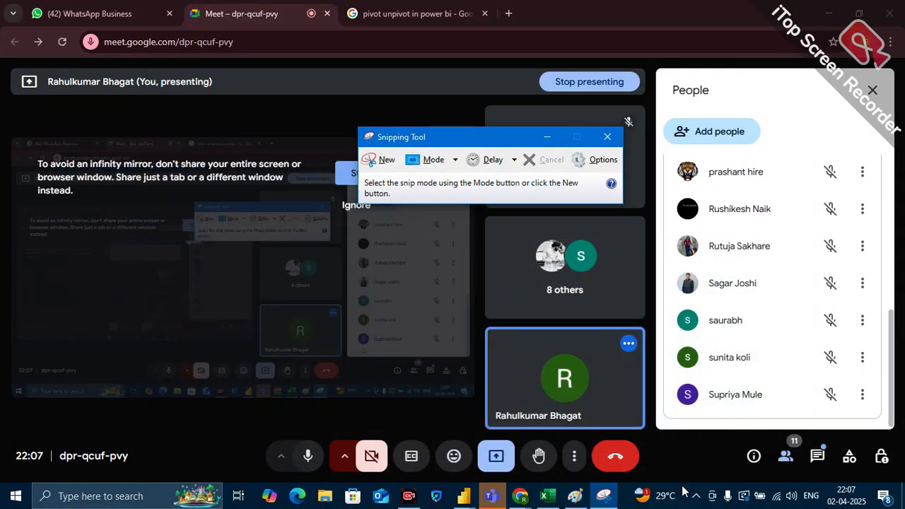
Step: Capture the last participant's row of the meeting's participant list with Snipping Tool and minimise its window
{"action": "mouse_move", "coordinate": [580, 492]}
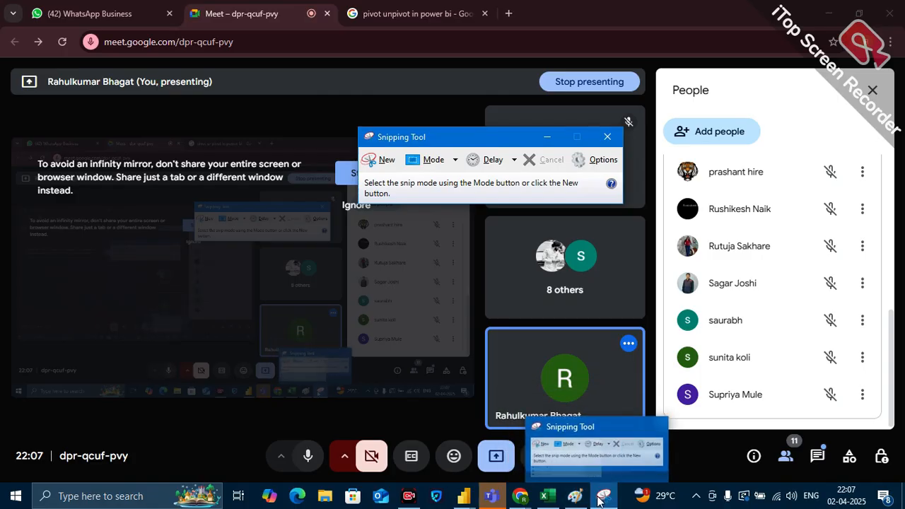
{"action": "left_click", "coordinate": [605, 495]}
{"action": "left_click", "coordinate": [608, 495]}
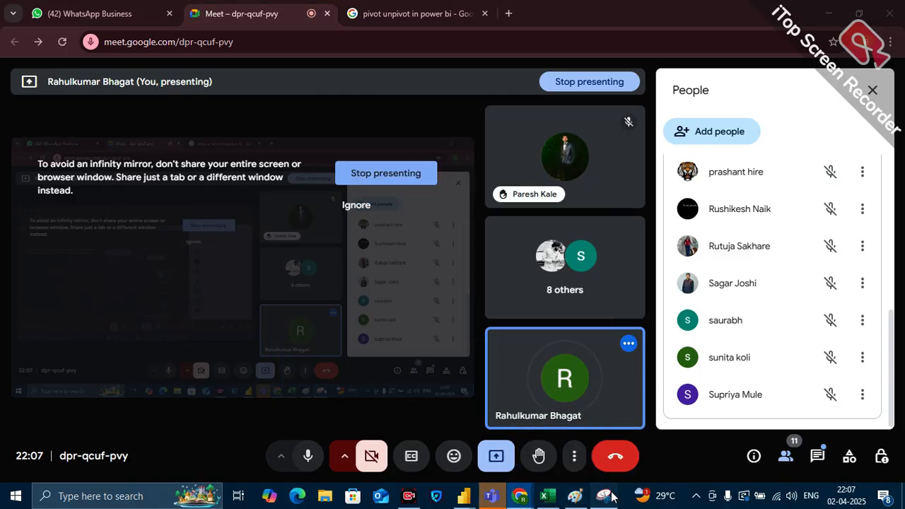
{"action": "left_click", "coordinate": [382, 159]}
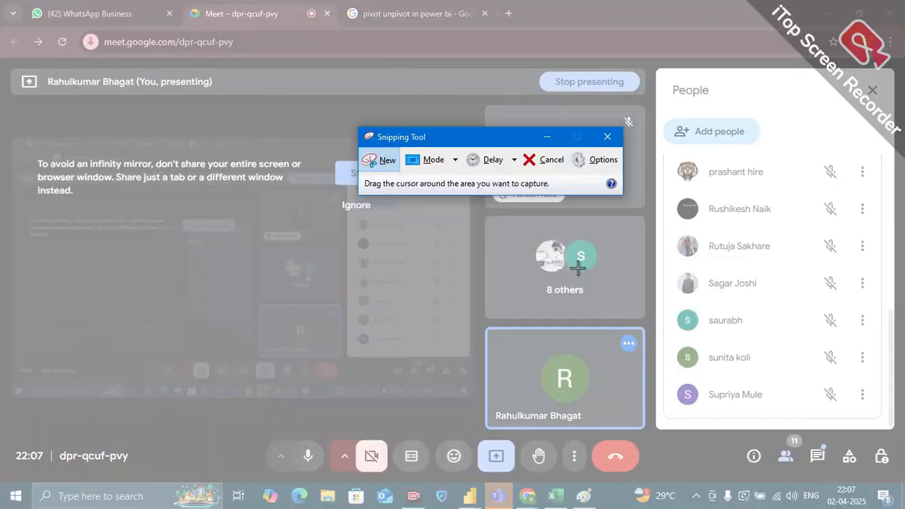
{"action": "left_click_drag", "start_coordinate": [669, 376], "coordinate": [883, 419]}
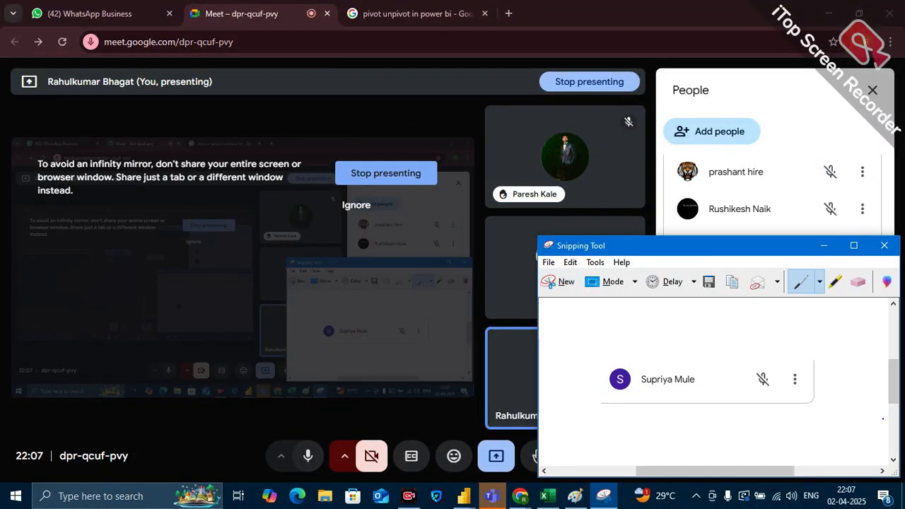
{"action": "left_click", "coordinate": [824, 245]}
Step: Paste the last participant's snip into the Paint image, place it beside the lower end of the pasted list, and minimise Paint
{"action": "left_click", "coordinate": [575, 496]}
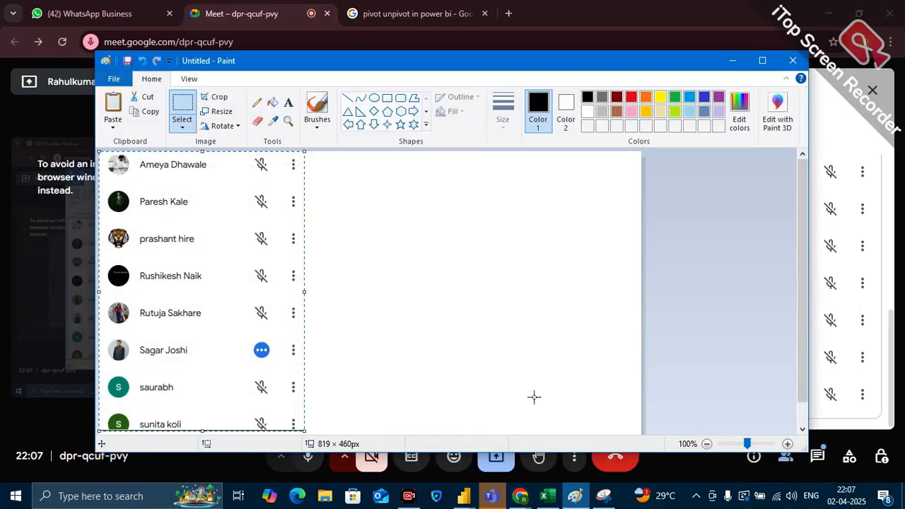
{"action": "left_click", "coordinate": [329, 400]}
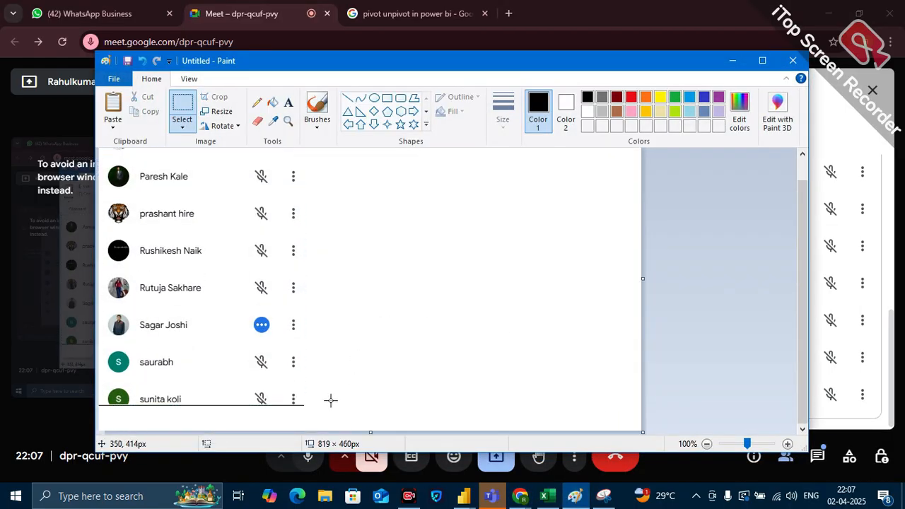
{"action": "key", "text": "ctrl+v"}
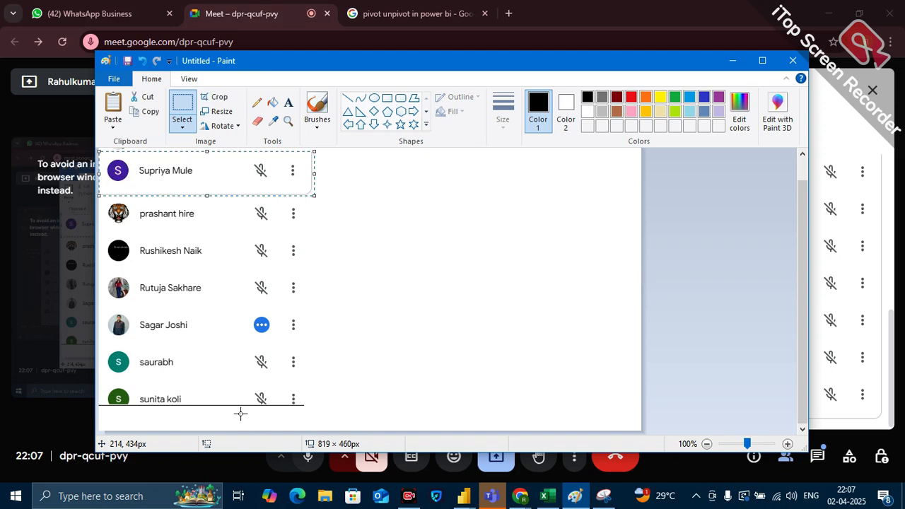
{"action": "left_click_drag", "start_coordinate": [208, 170], "coordinate": [429, 384]}
{"action": "left_click", "coordinate": [455, 271]}
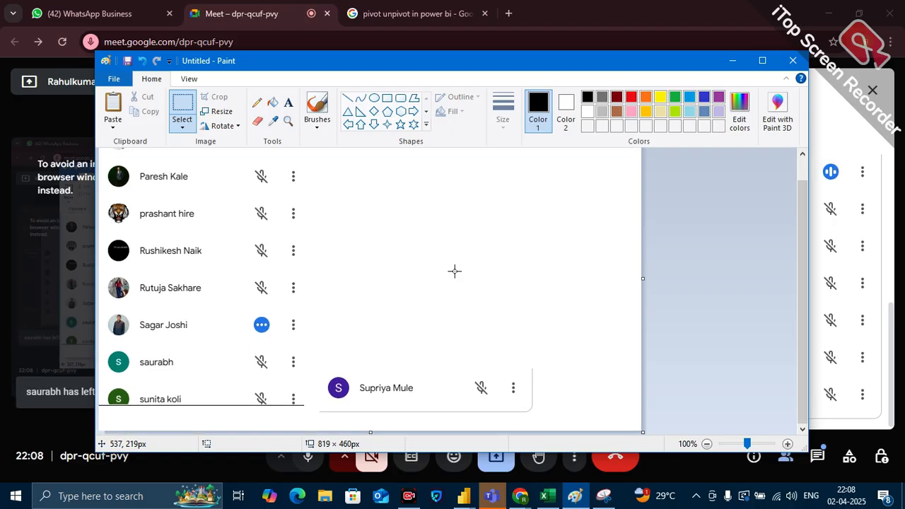
{"action": "scroll", "coordinate": [455, 271], "scroll_direction": "up", "scroll_amount": 1}
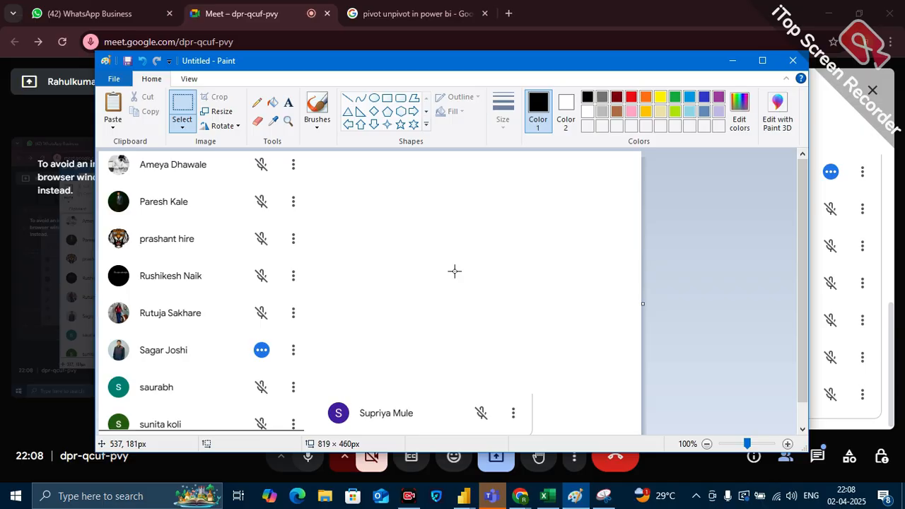
{"action": "left_click", "coordinate": [734, 63]}
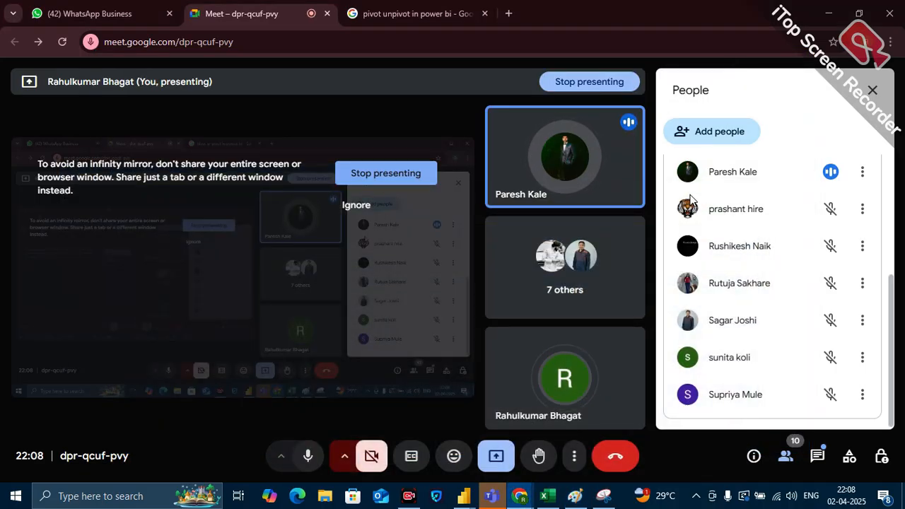
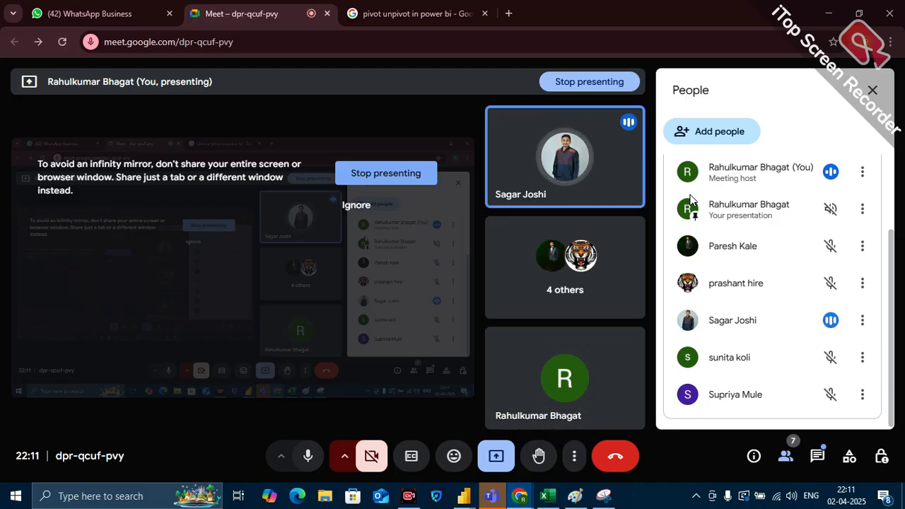
Step: Check the speaker volume and the current time, and leave the Google Meet call
{"action": "left_click", "coordinate": [791, 496]}
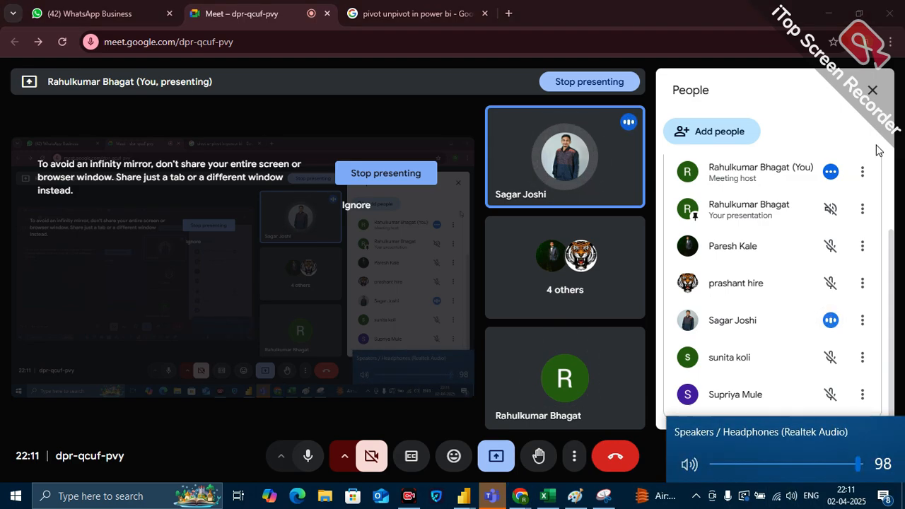
{"action": "left_click", "coordinate": [901, 165]}
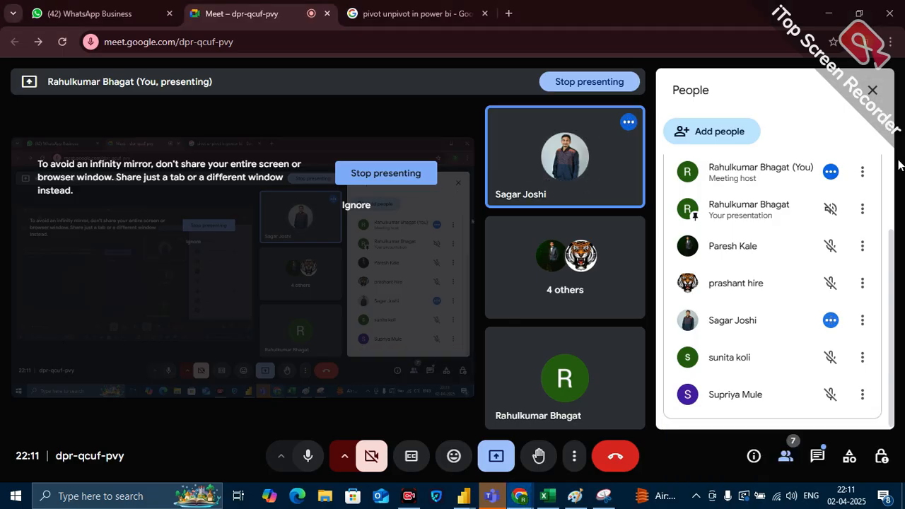
{"action": "left_click", "coordinate": [849, 496]}
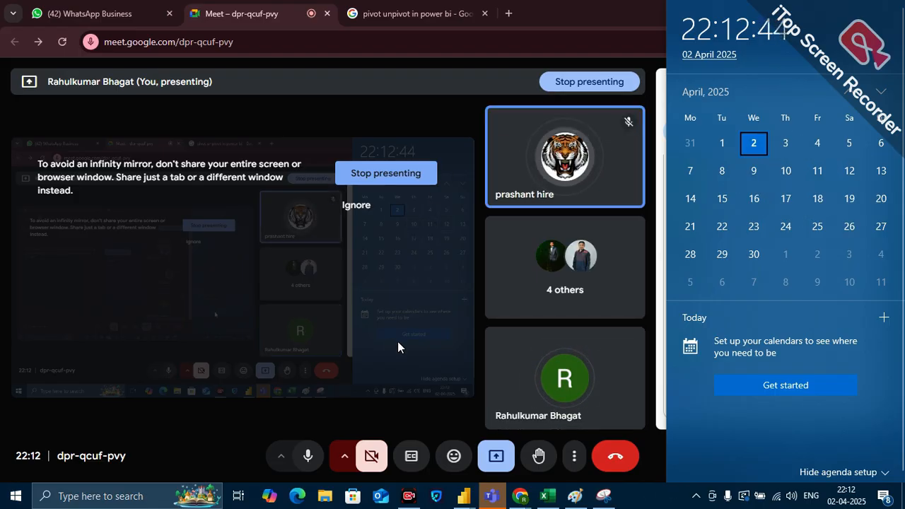
{"action": "left_click", "coordinate": [612, 460]}
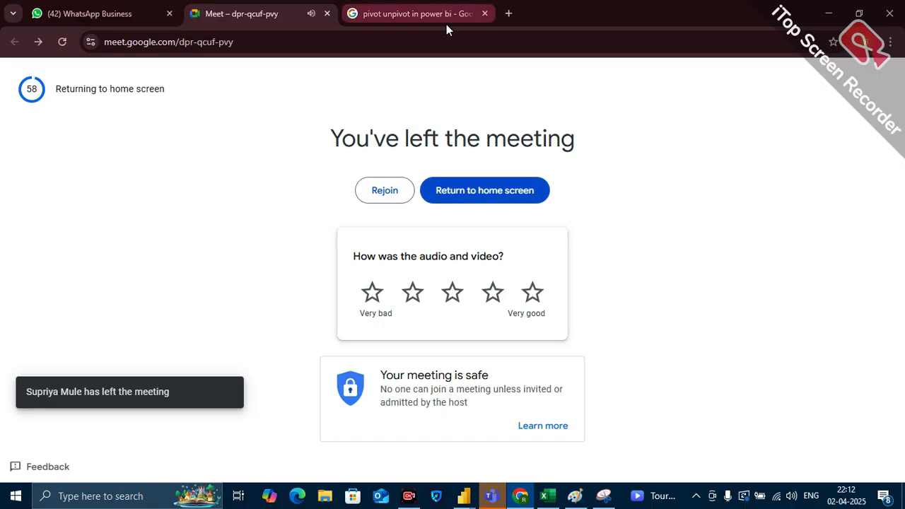
Step: Switch to WhatsApp in Chrome and open the NMD Teacher's Group chat
{"action": "left_click", "coordinate": [89, 14]}
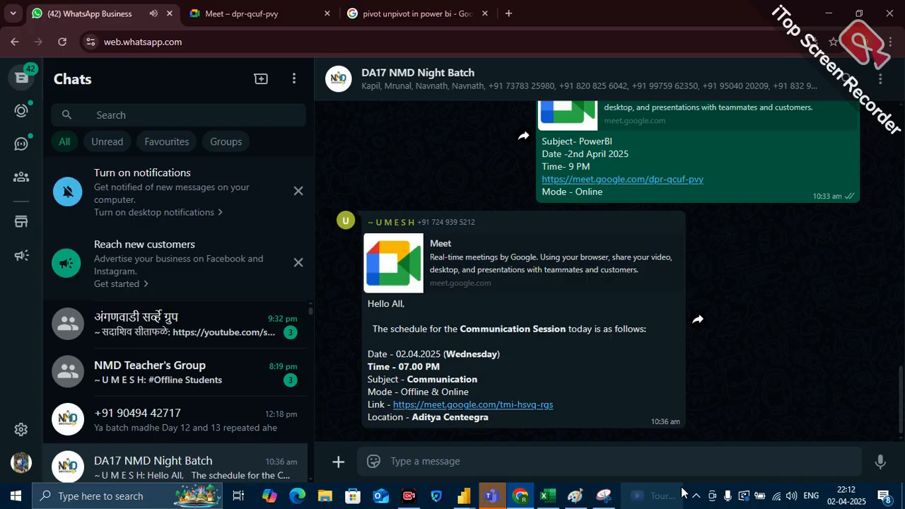
{"action": "left_click", "coordinate": [602, 503]}
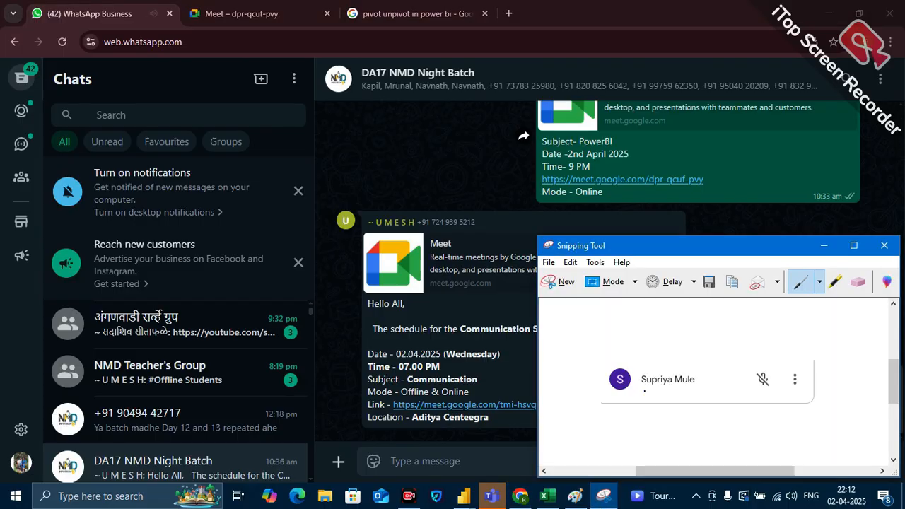
{"action": "left_click", "coordinate": [581, 500]}
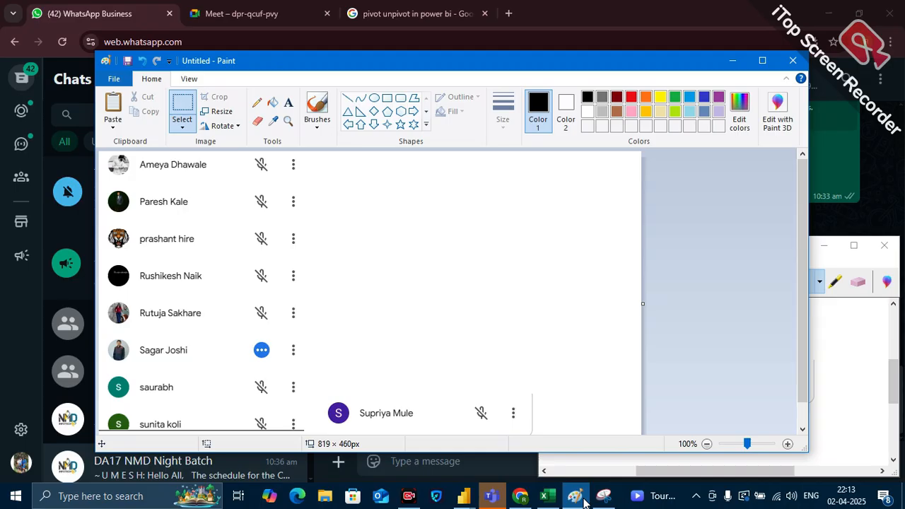
{"action": "left_click", "coordinate": [733, 60]}
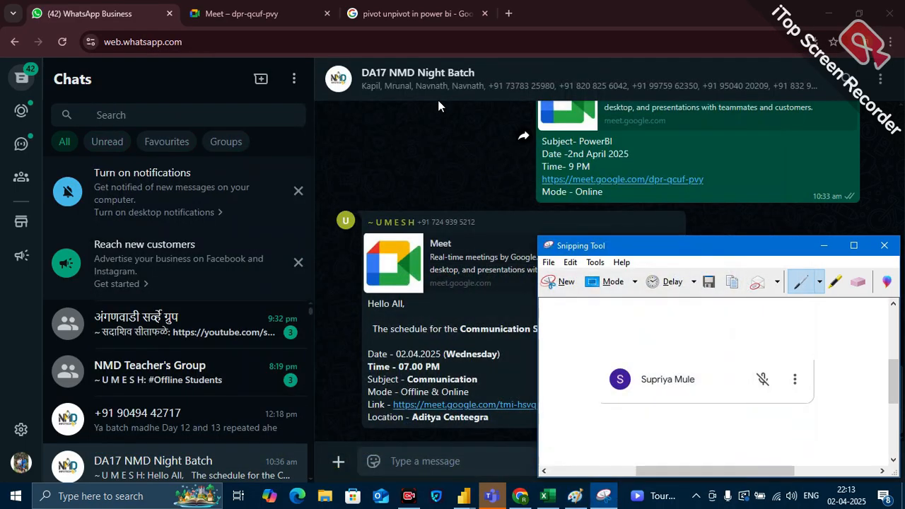
{"action": "scroll", "coordinate": [170, 396], "scroll_direction": "down", "scroll_amount": 1}
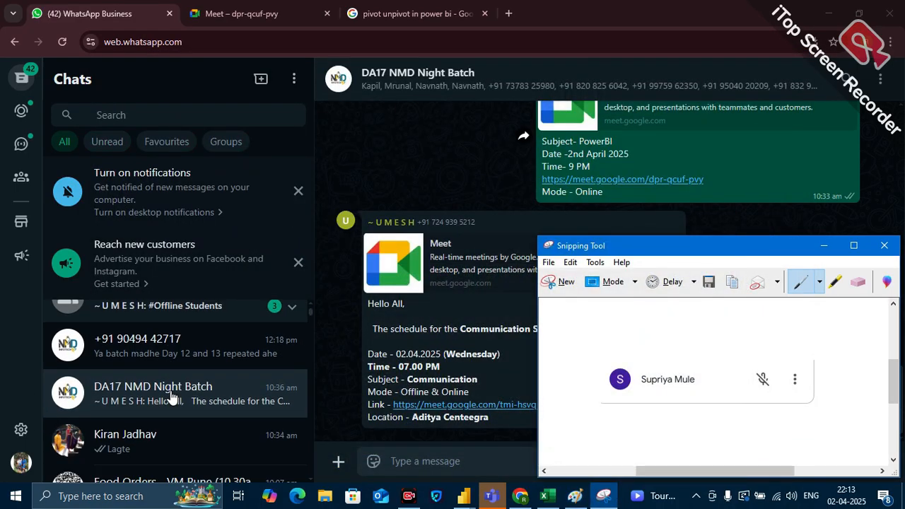
{"action": "scroll", "coordinate": [170, 396], "scroll_direction": "up", "scroll_amount": 1}
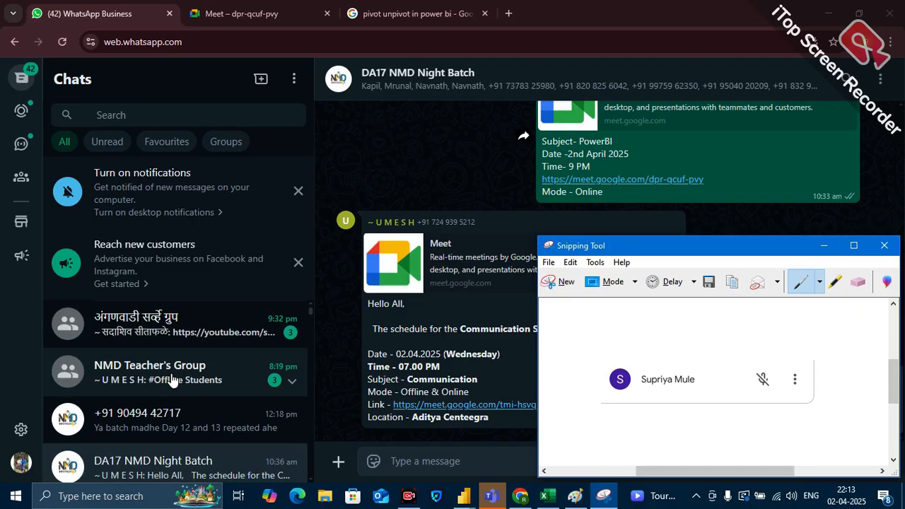
{"action": "left_click", "coordinate": [172, 379]}
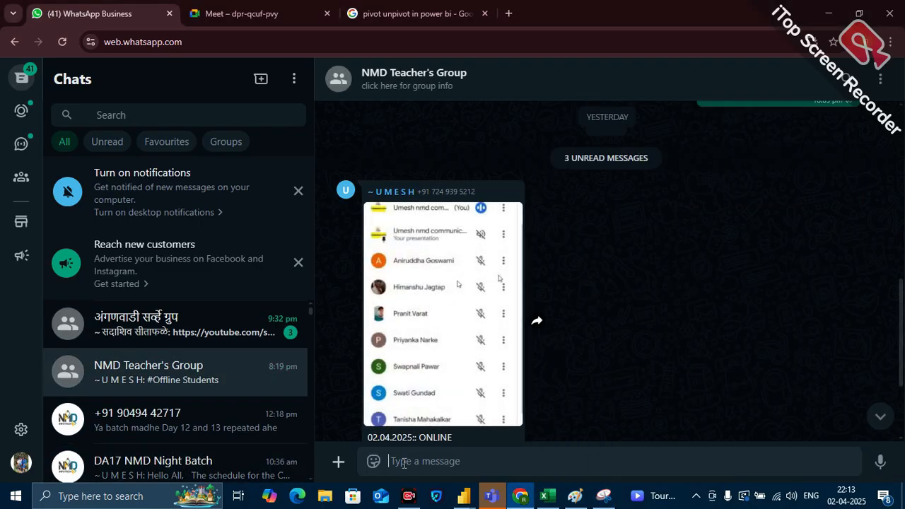
Step: Try to attach the copied snip to the group message with the caption "Power"
{"action": "key", "text": "ctrl+v"}
{"action": "type", "text": "Po"}
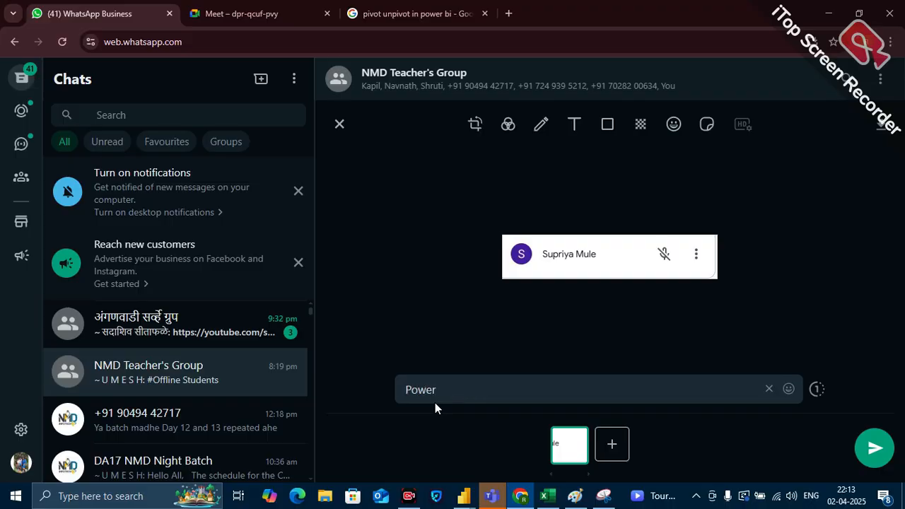
Step: Select and copy the whole participant list image in Paint and return to the WhatsApp chat
{"action": "left_click", "coordinate": [575, 496]}
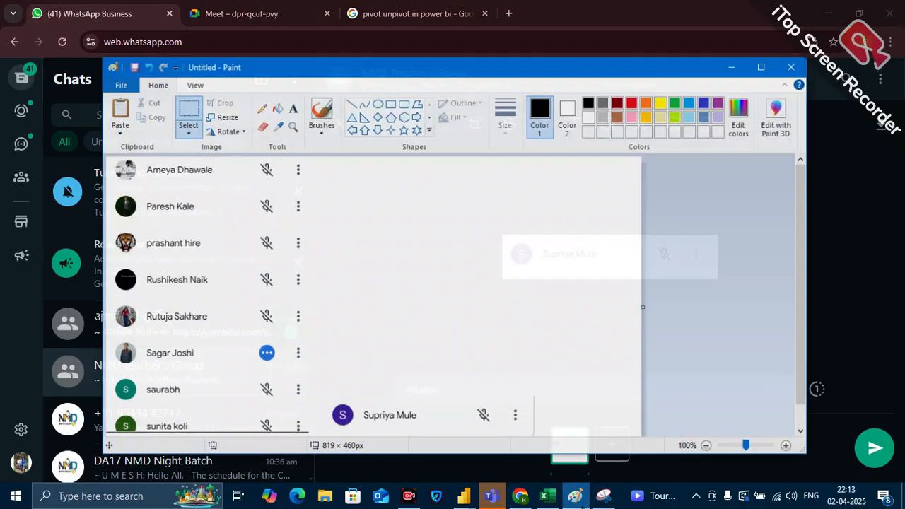
{"action": "key", "text": "ctrl+a"}
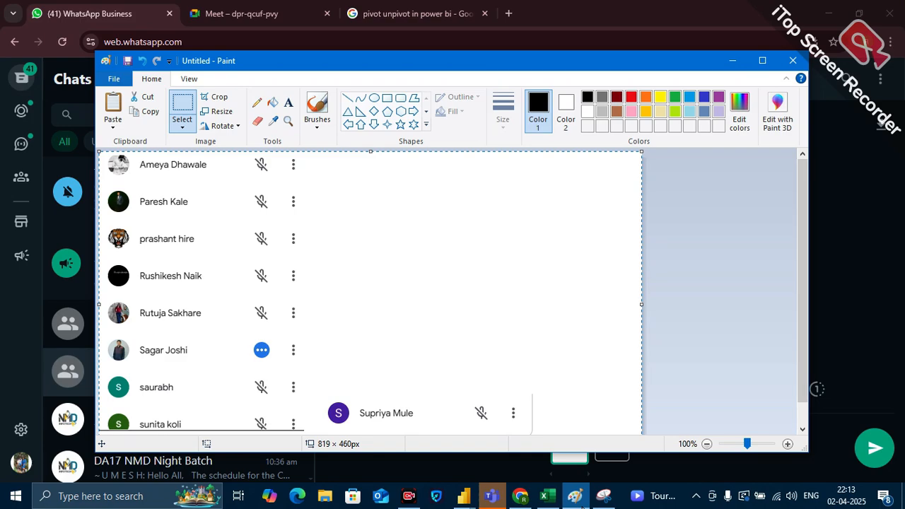
{"action": "left_click", "coordinate": [742, 58]}
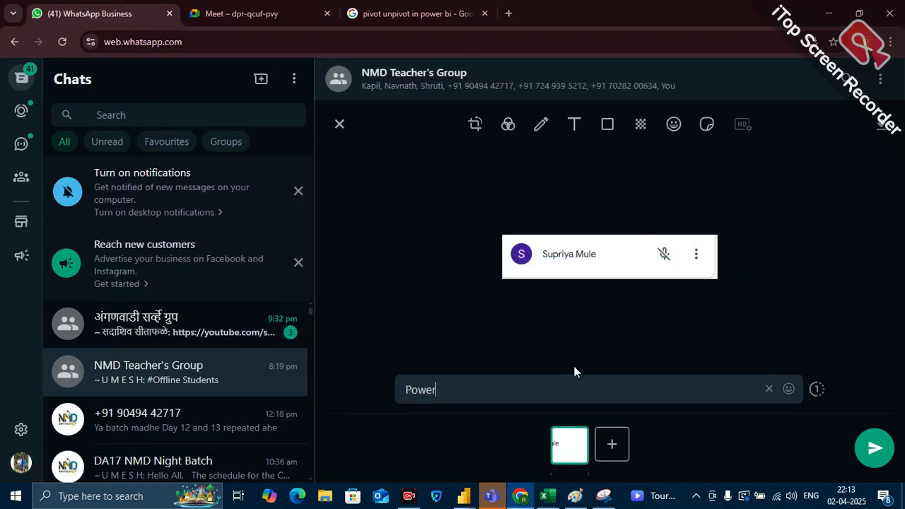
Step: Replace the draft attachment and caption with the copied Paint image and start its caption with "D"
{"action": "left_click", "coordinate": [345, 127]}
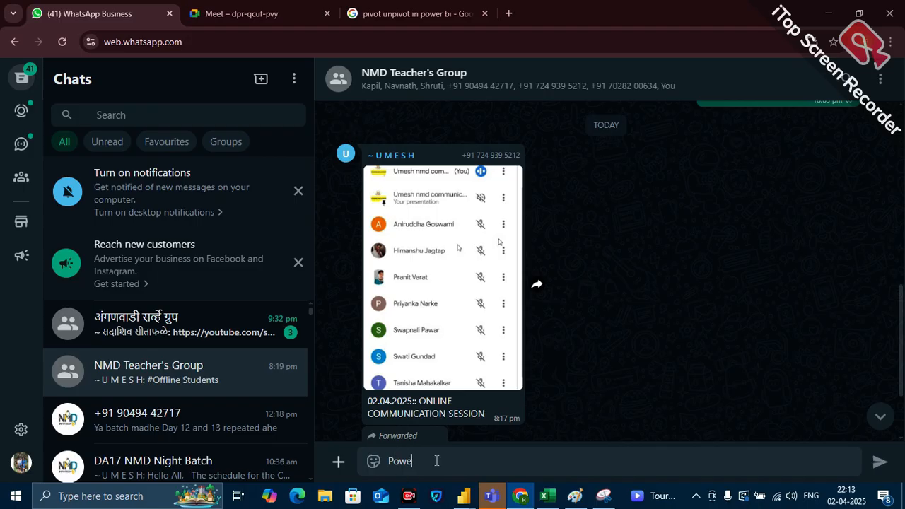
{"action": "key", "text": "BackSpace"}
{"action": "key", "text": "BackSpace"}
{"action": "key", "text": "ctrl+v"}
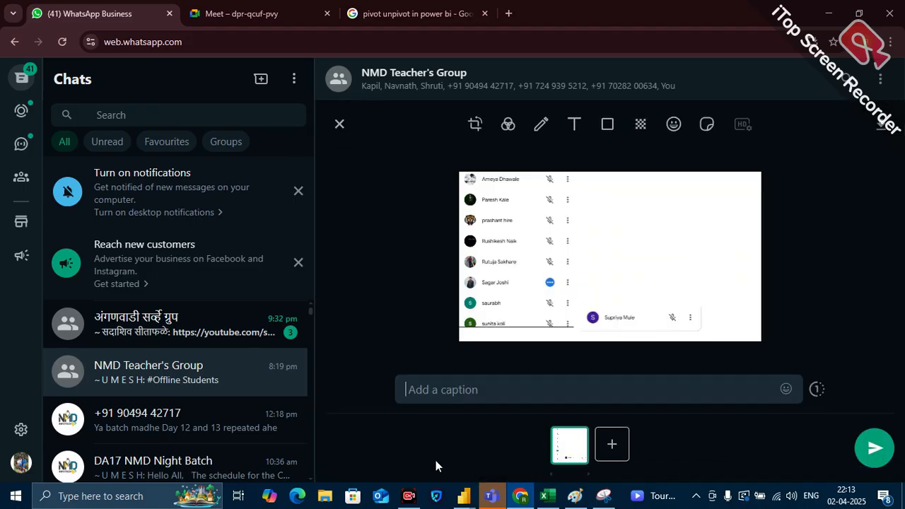
{"action": "type", "text": "D"}
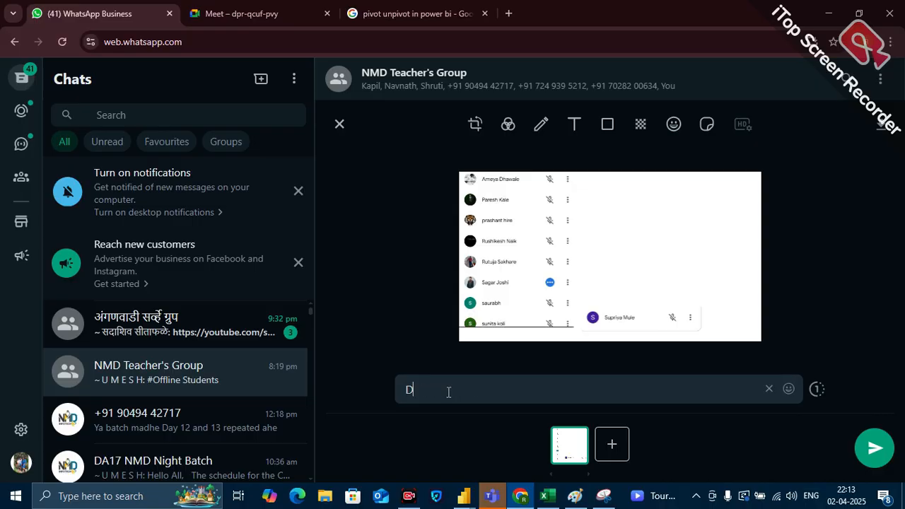